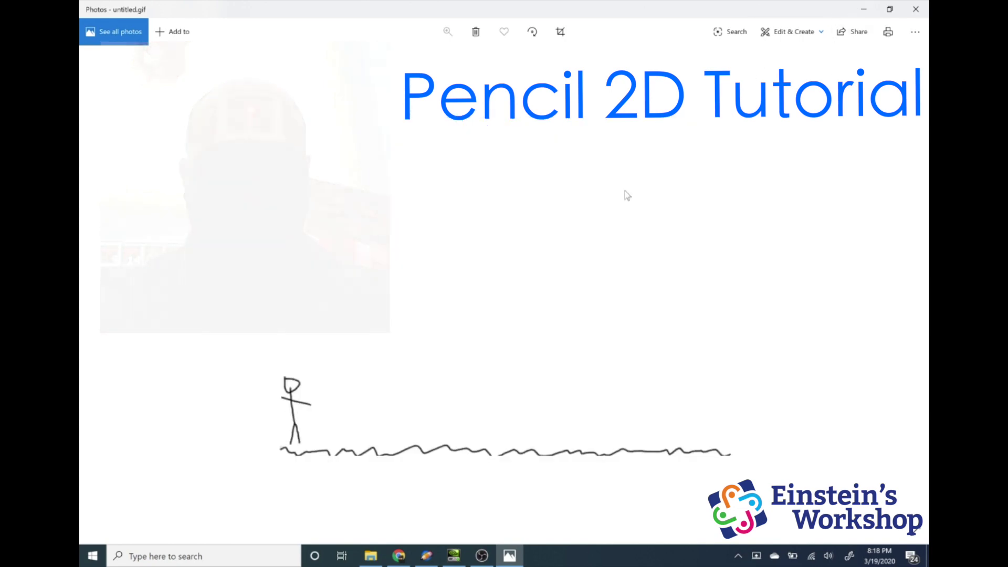
# Step: Switch to Chrome and go back to the Online Apps and Tools section of the Einstein's Workshop Virtual Learning page
pyautogui.click(400, 556)
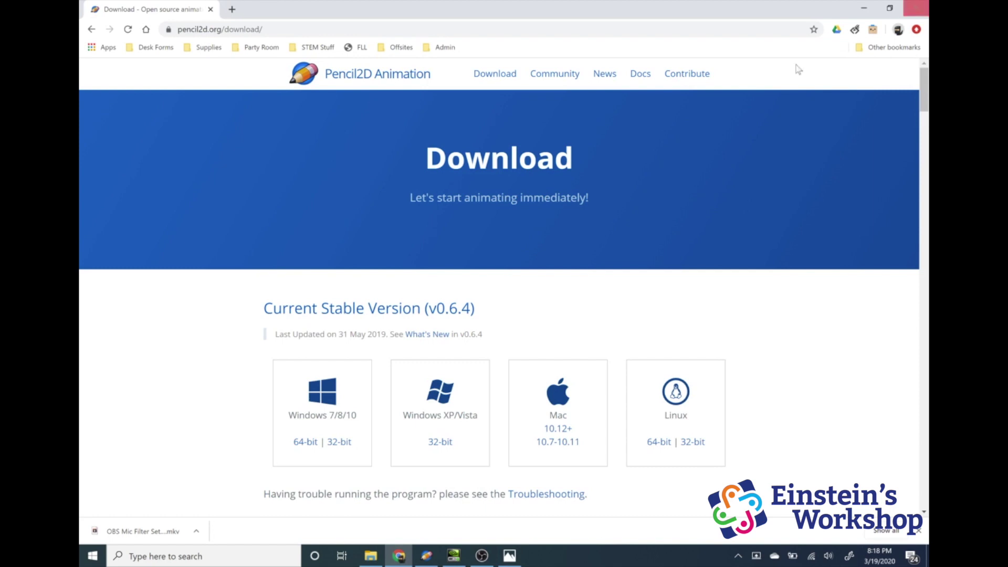
pyautogui.click(163, 29)
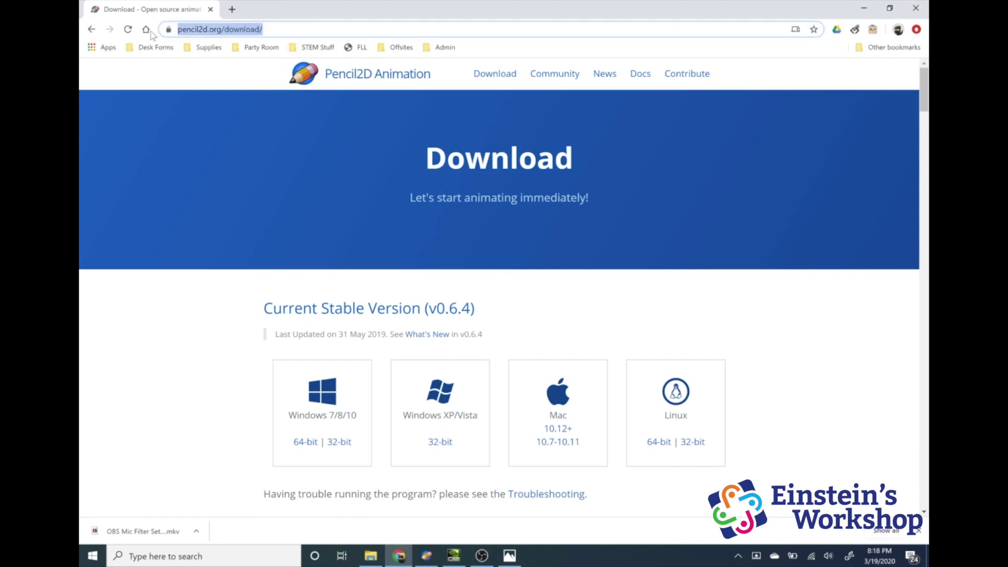
pyautogui.click(92, 30)
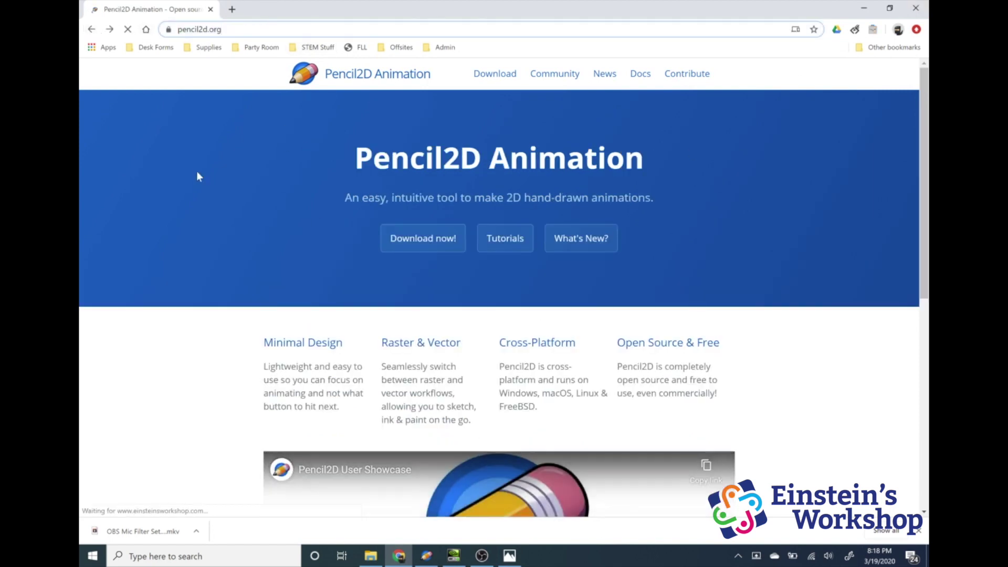
pyautogui.hotkey('alt', 'Left')
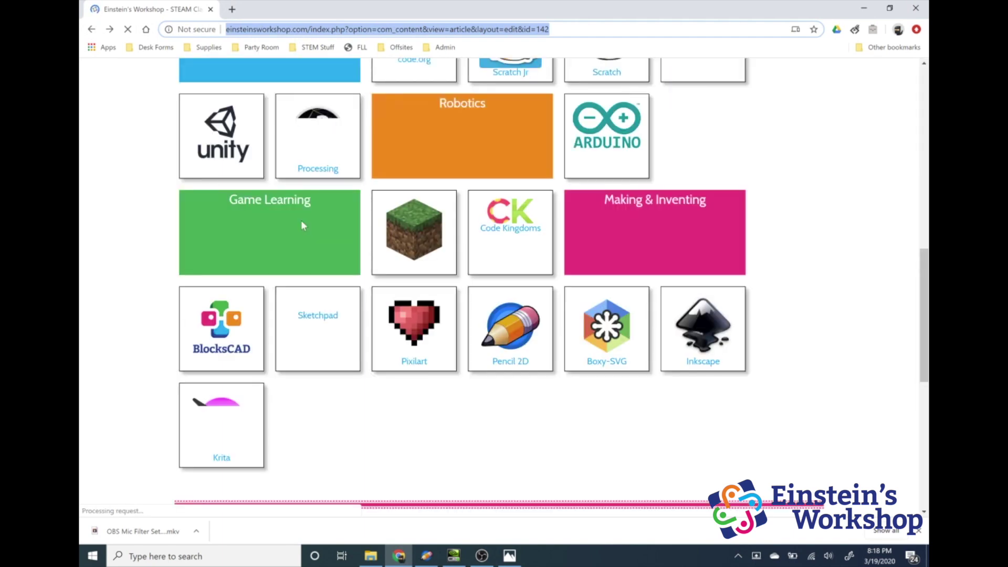
pyautogui.scroll(10, 302, 223)
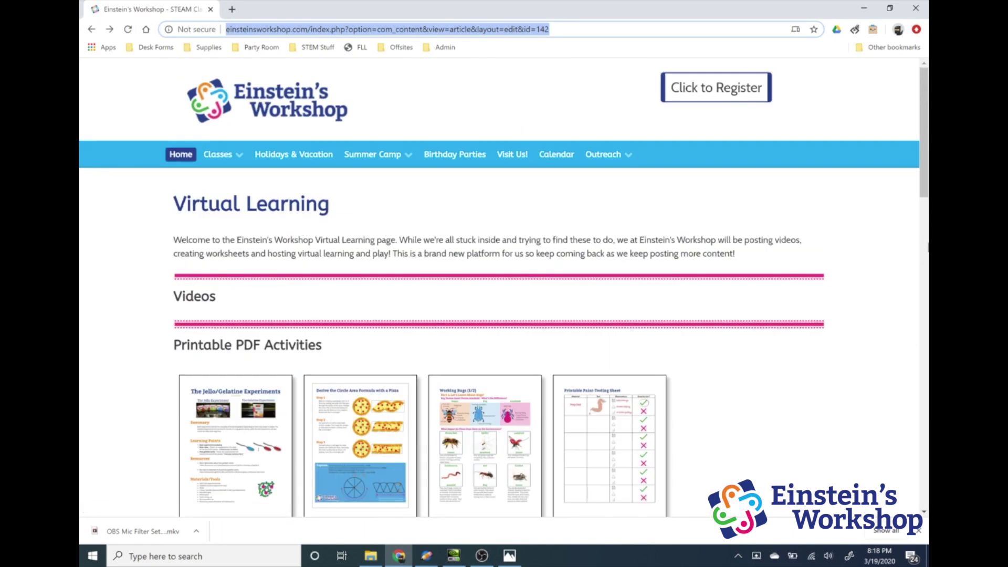
pyautogui.scroll(-10, 876, 251)
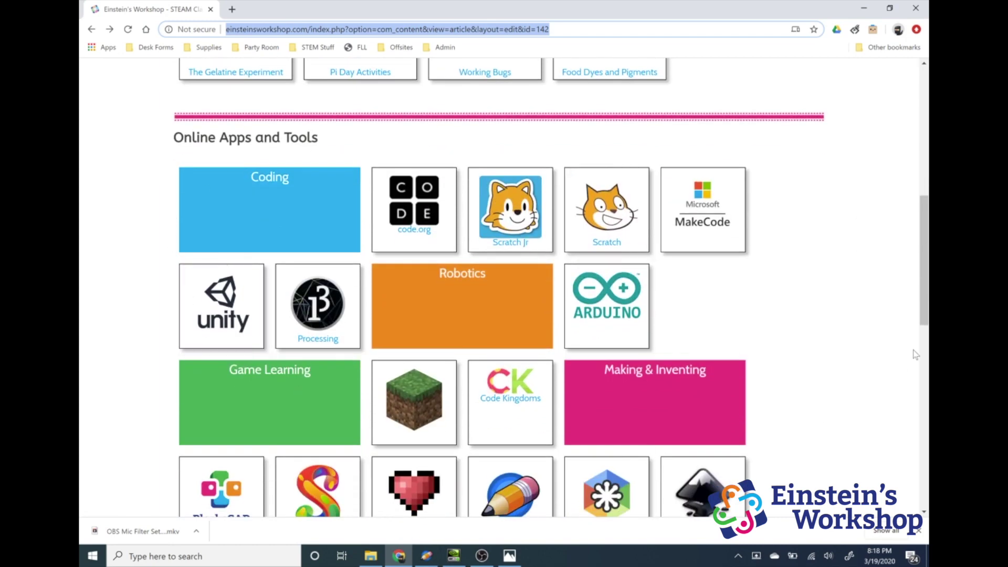
pyautogui.scroll(-2, 854, 329)
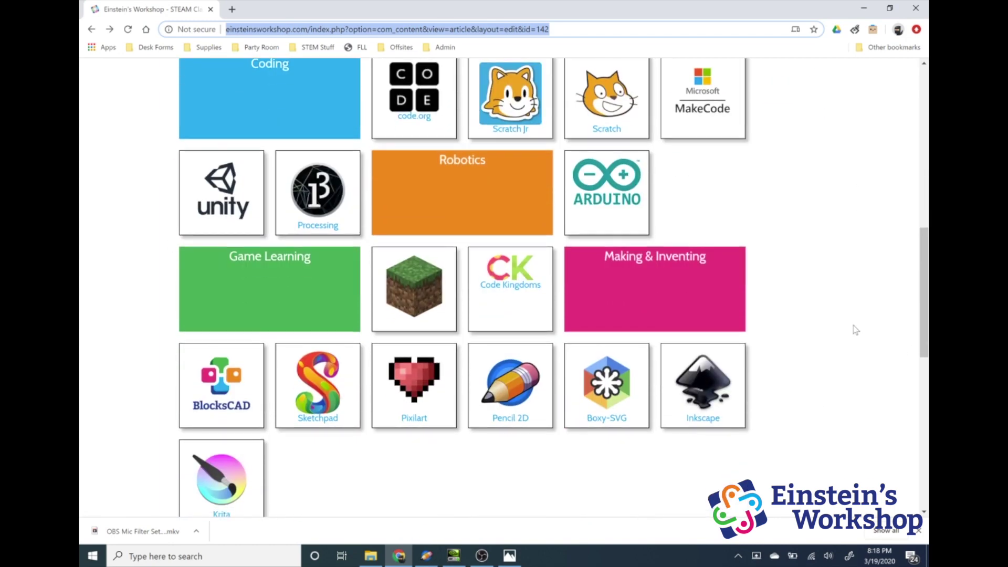
# Step: Open the Pencil 2D site from the Making & Inventing tools and go to its download page
pyautogui.click(511, 427)
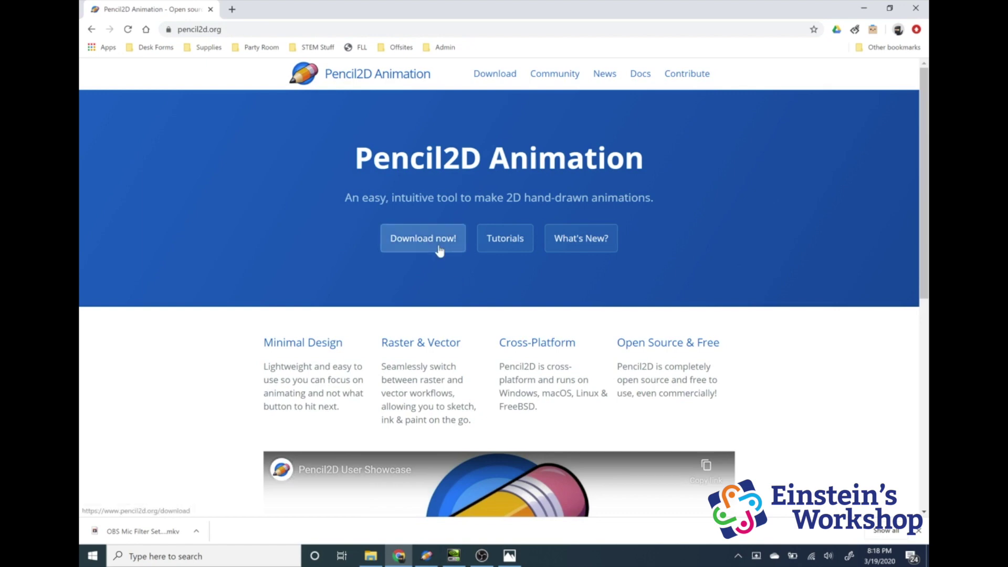
pyautogui.scroll(-8, 426, 294)
pyautogui.scroll(6, 421, 347)
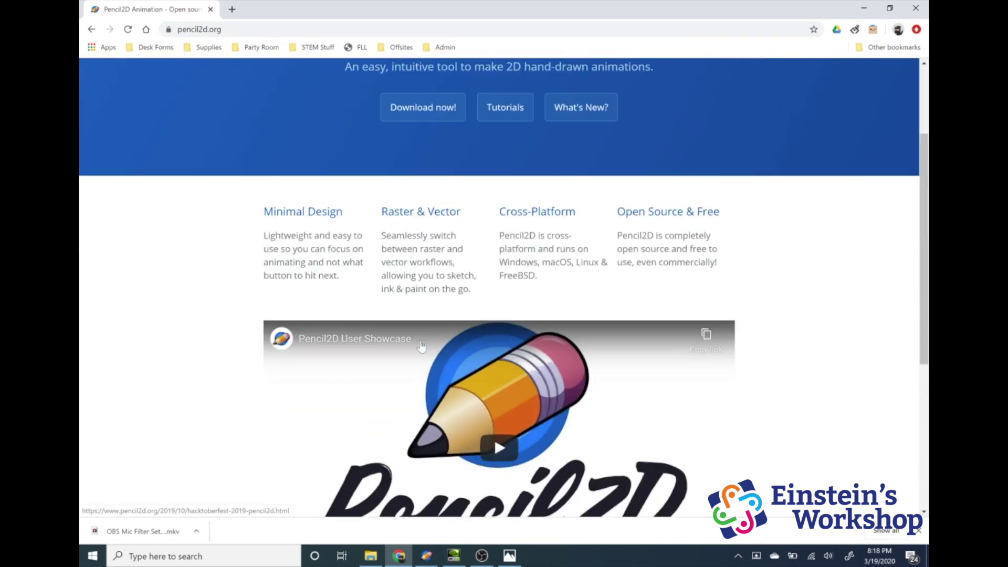
pyautogui.scroll(3, 421, 346)
pyautogui.click(438, 243)
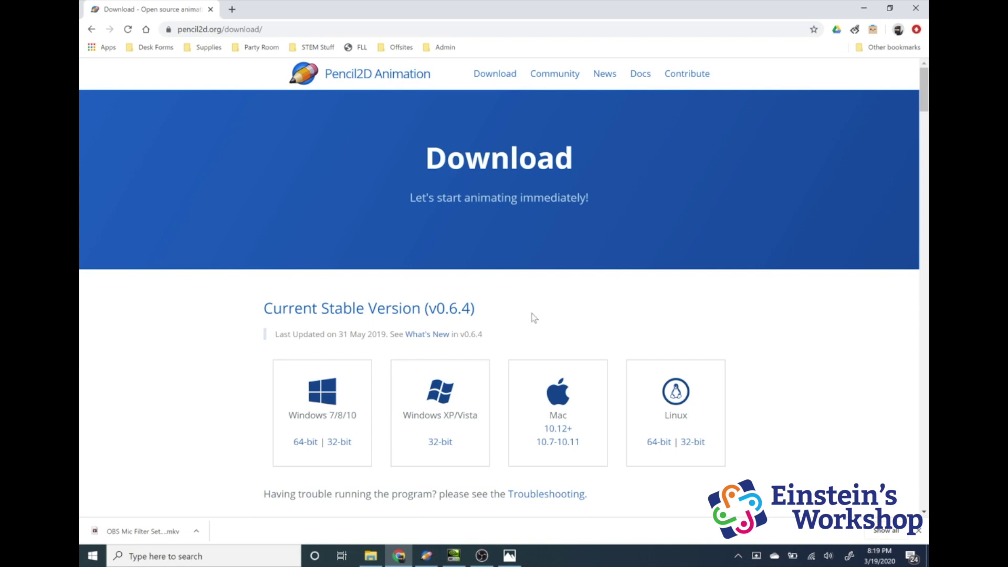
# Step: Switch to Pencil2D and create a new blank animation
pyautogui.click(427, 555)
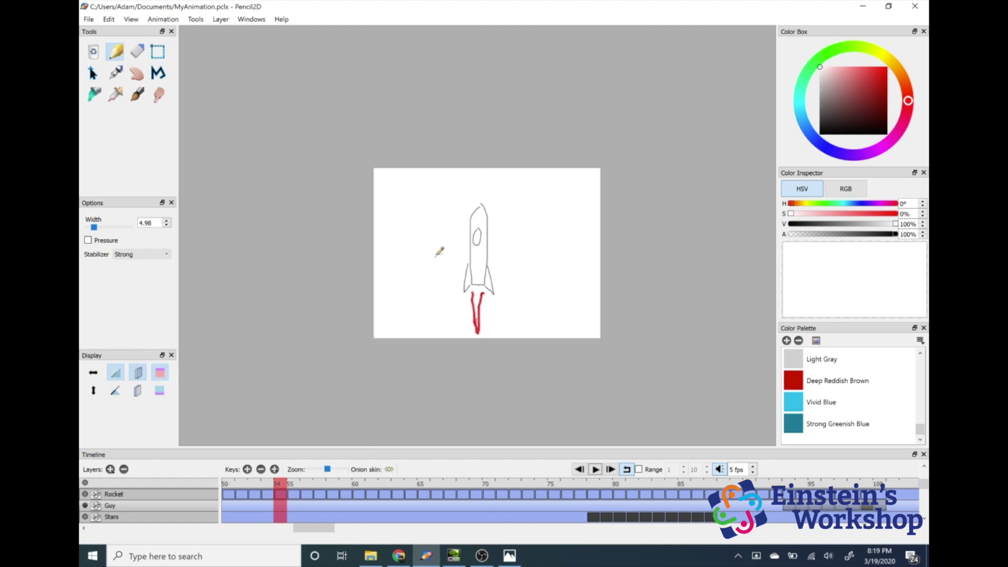
pyautogui.click(88, 19)
pyautogui.click(165, 5)
pyautogui.click(89, 19)
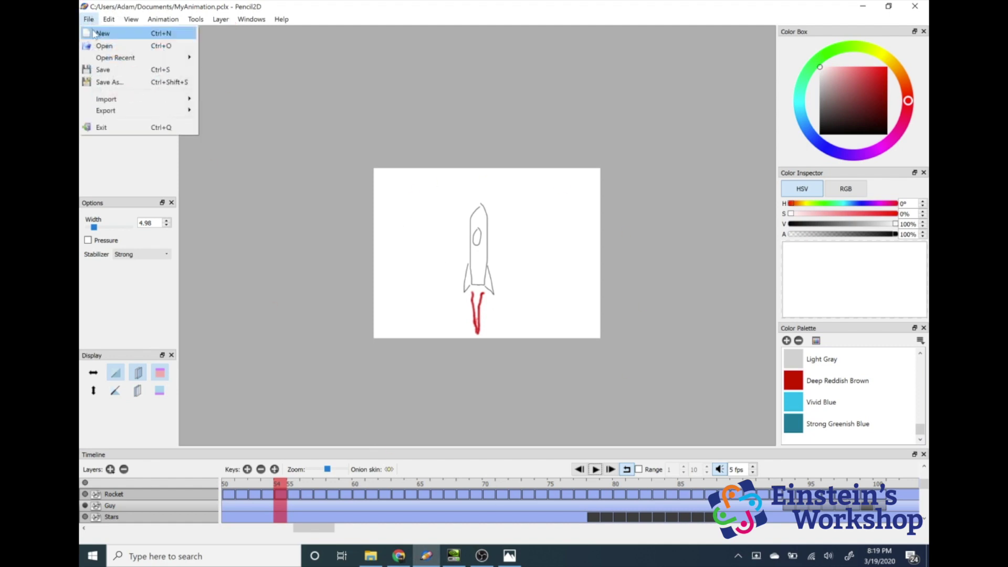
pyautogui.click(99, 32)
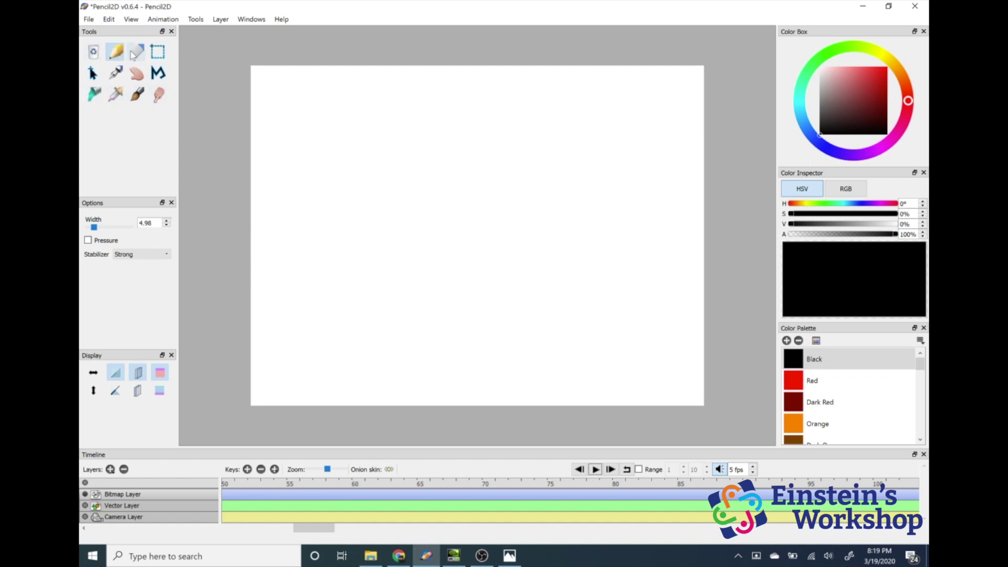
# Step: Try the Polyline tool by outlining a large angular shape on the canvas, and discard it
pyautogui.click(158, 73)
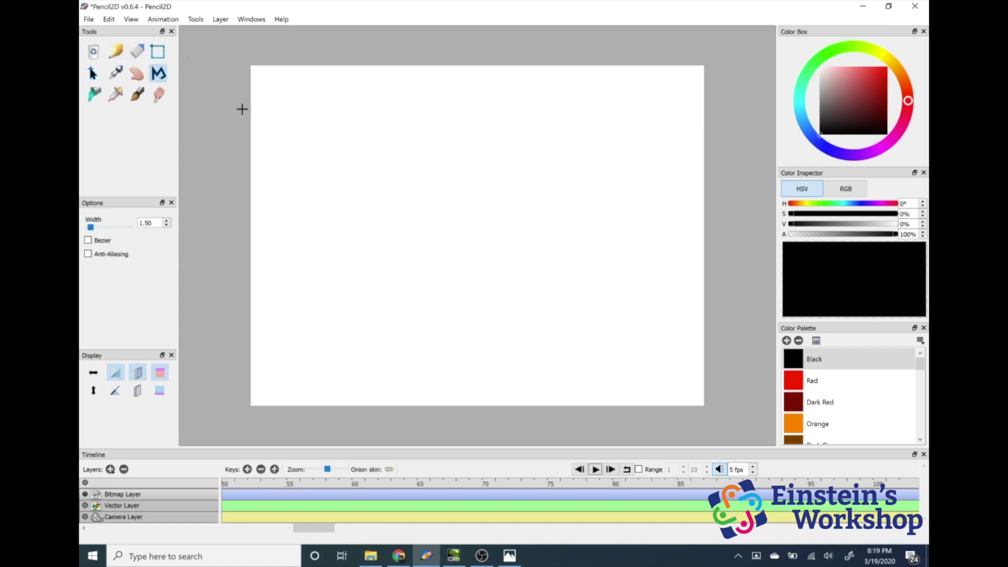
pyautogui.click(503, 138)
pyautogui.click(387, 228)
pyautogui.click(533, 274)
pyautogui.click(640, 168)
pyautogui.click(513, 99)
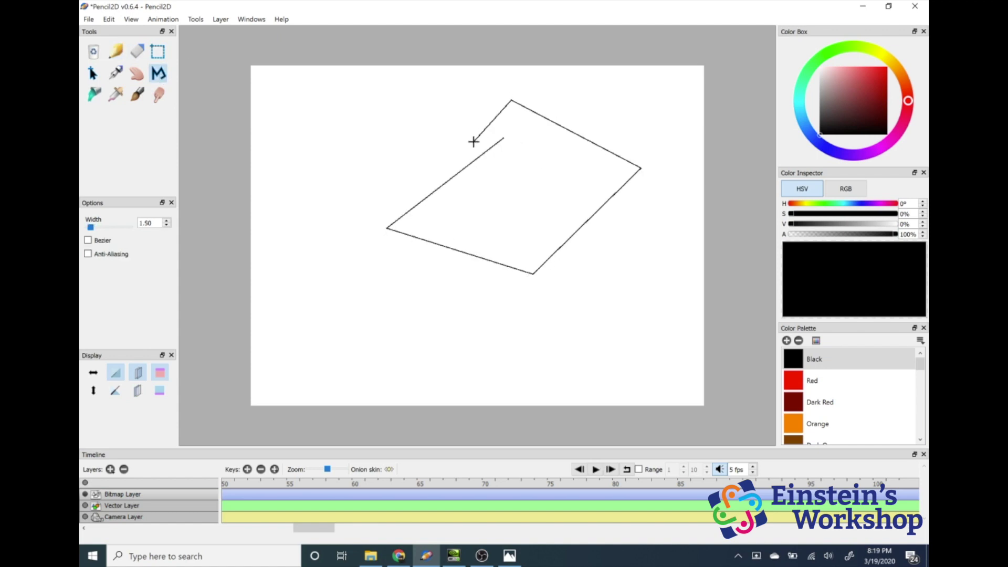
pyautogui.click(473, 139)
pyautogui.press('Escape')
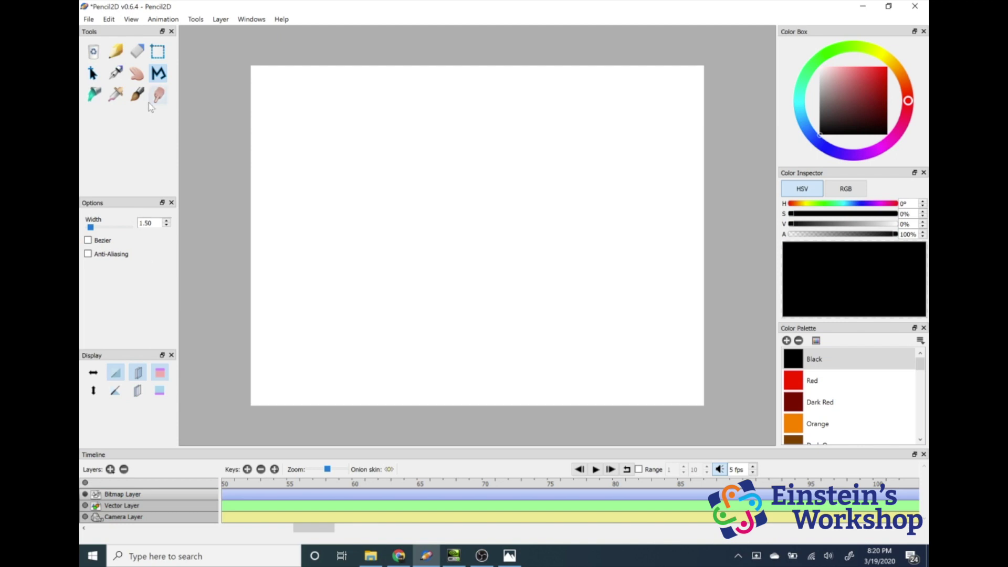
# Step: Draw three black test strokes with the Pencil tool, one at width 9.78, one very thin and one thick
pyautogui.click(137, 74)
pyautogui.click(137, 50)
pyautogui.click(115, 52)
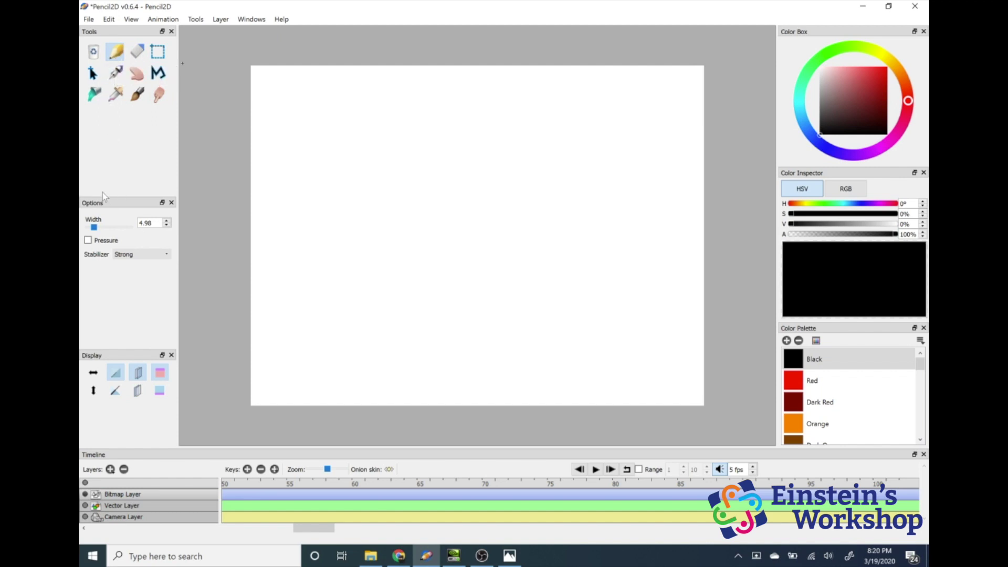
pyautogui.moveTo(95, 228)
pyautogui.mouseDown()
pyautogui.moveTo(108, 234)
pyautogui.moveTo(98, 228)
pyautogui.mouseUp()
pyautogui.moveTo(355, 164); pyautogui.dragTo(404, 188)
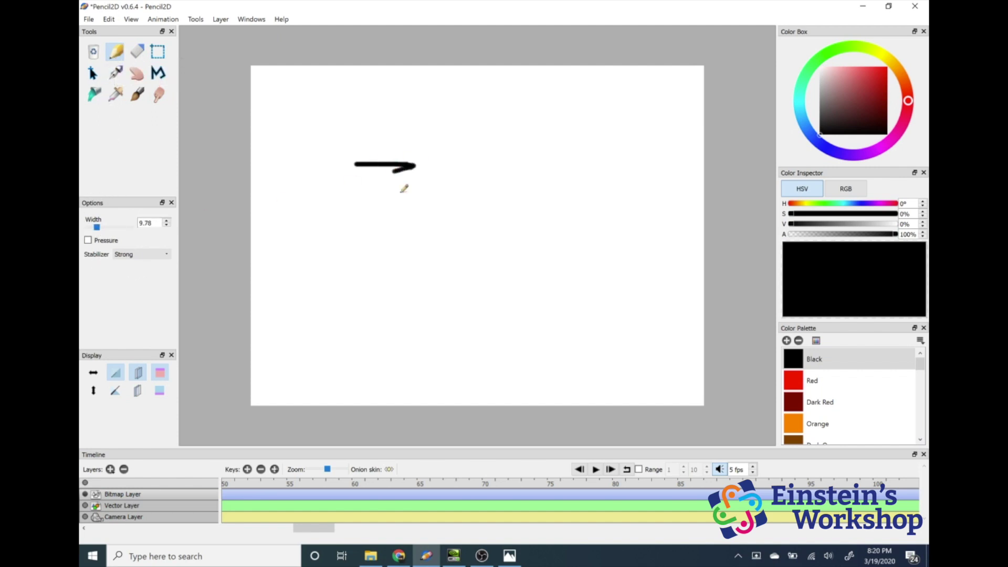
pyautogui.moveTo(96, 230); pyautogui.dragTo(97, 230)
pyautogui.moveTo(350, 212); pyautogui.dragTo(393, 208)
pyautogui.moveTo(91, 227); pyautogui.dragTo(103, 227)
pyautogui.moveTo(453, 245); pyautogui.dragTo(336, 245)
# Step: Set the pencil width to 93.02 and paint a large black cloud-shaped blob beside the test strokes
pyautogui.click(117, 228)
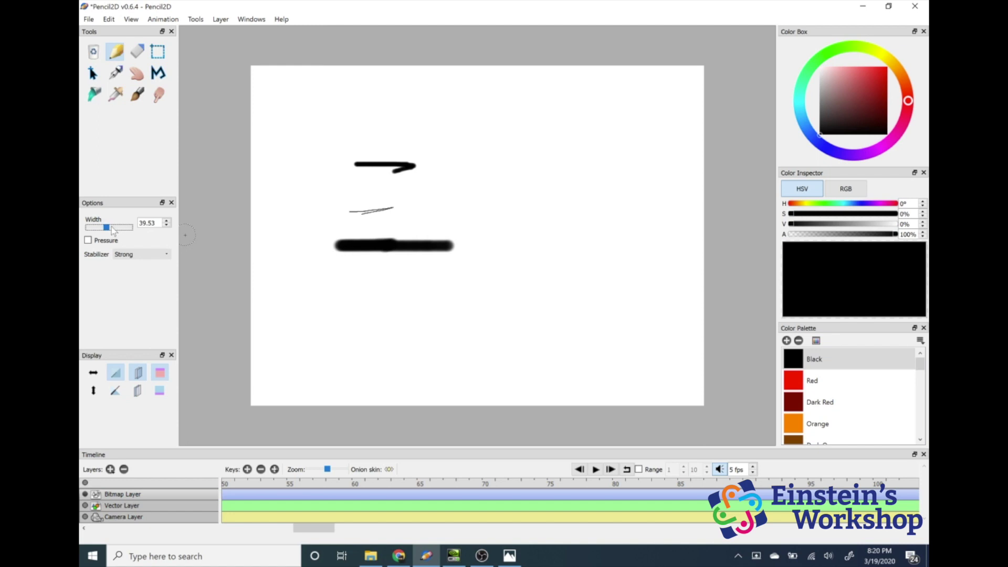
pyautogui.moveTo(112, 229); pyautogui.dragTo(117, 227)
pyautogui.moveTo(535, 173)
pyautogui.mouseDown()
pyautogui.moveTo(457, 214)
pyautogui.moveTo(467, 218)
pyautogui.mouseUp()
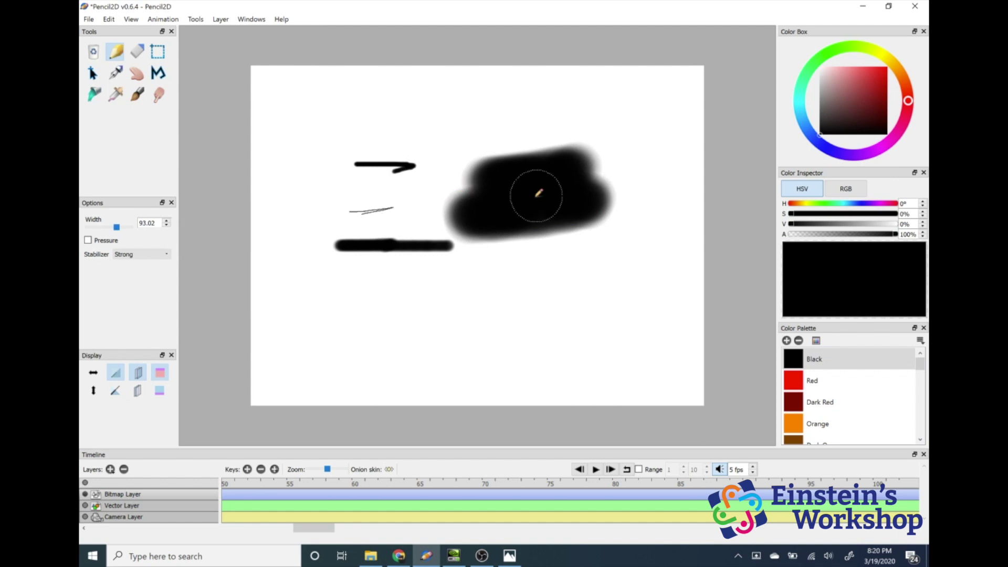
pyautogui.moveTo(536, 194)
pyautogui.mouseDown()
pyautogui.moveTo(521, 171)
pyautogui.moveTo(483, 168)
pyautogui.mouseUp()
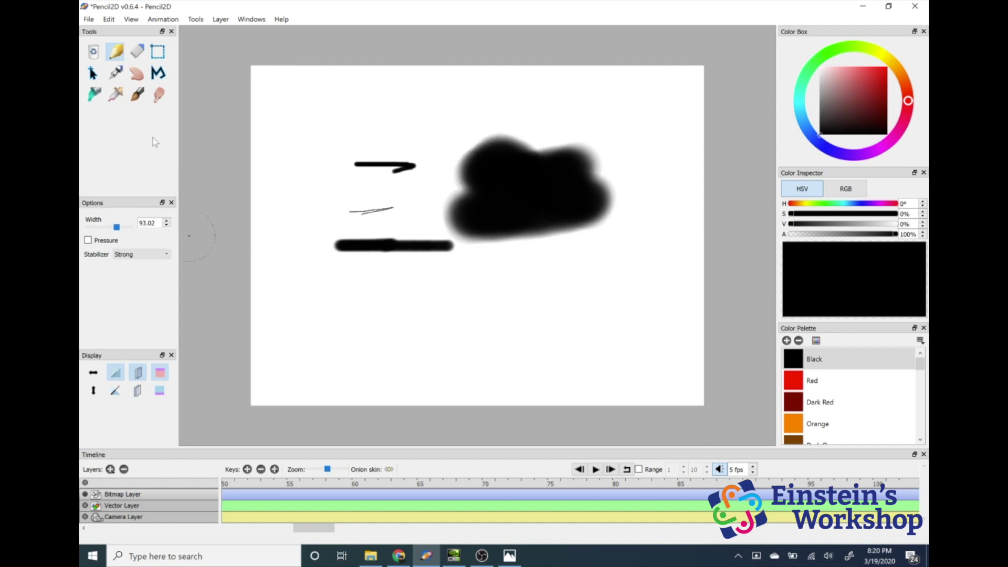
# Step: Erase the drawing with the Eraser at width 93.02, and set its feather to 28.91
pyautogui.click(138, 53)
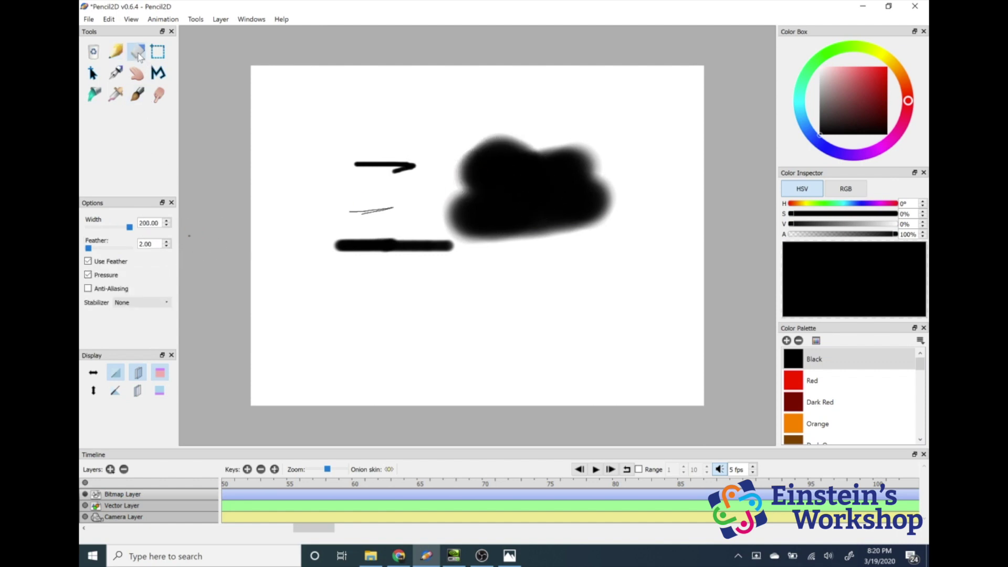
pyautogui.moveTo(130, 226); pyautogui.dragTo(120, 227)
pyautogui.moveTo(337, 187)
pyautogui.mouseDown()
pyautogui.moveTo(570, 131)
pyautogui.moveTo(568, 165)
pyautogui.moveTo(501, 249)
pyautogui.moveTo(457, 239)
pyautogui.moveTo(317, 270)
pyautogui.mouseUp()
pyautogui.moveTo(123, 230)
pyautogui.mouseDown()
pyautogui.moveTo(92, 250)
pyautogui.moveTo(112, 250)
pyautogui.mouseUp()
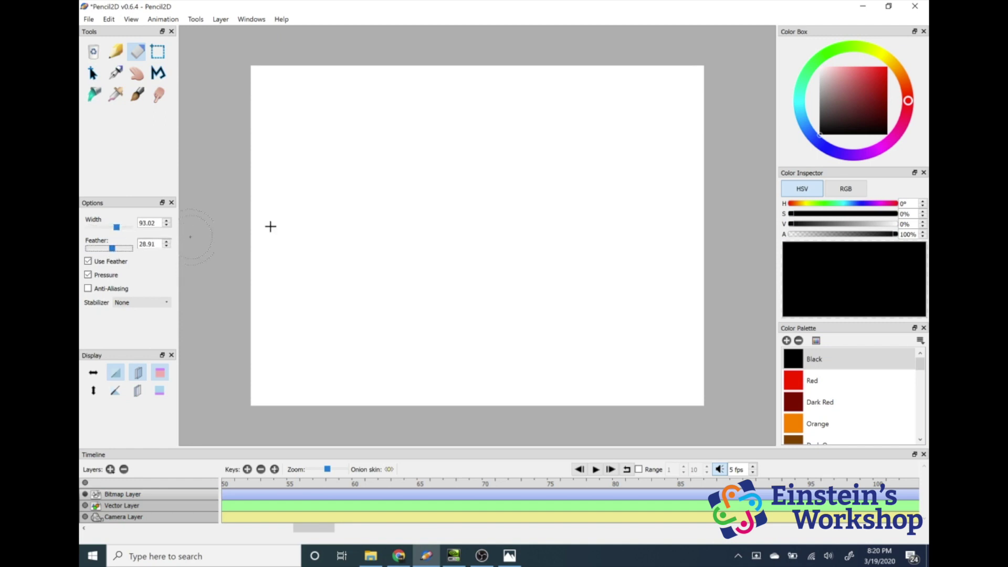
# Step: Paint a wide black blob mid-canvas with the Pencil tool and erase a soft-edged patch inside it
pyautogui.click(116, 52)
pyautogui.moveTo(544, 202)
pyautogui.mouseDown()
pyautogui.moveTo(423, 252)
pyautogui.moveTo(577, 278)
pyautogui.mouseUp()
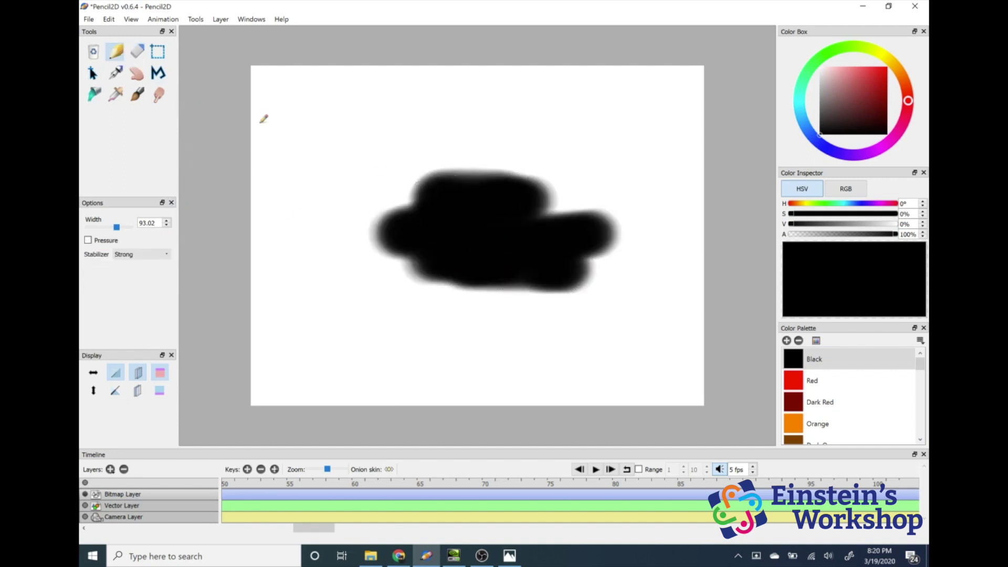
pyautogui.click(137, 52)
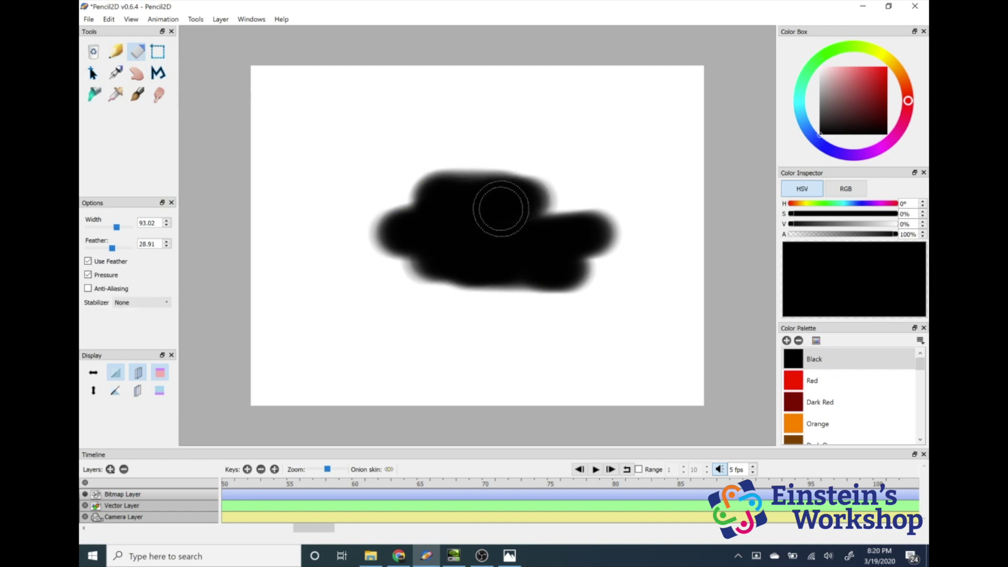
pyautogui.moveTo(499, 209); pyautogui.dragTo(454, 245)
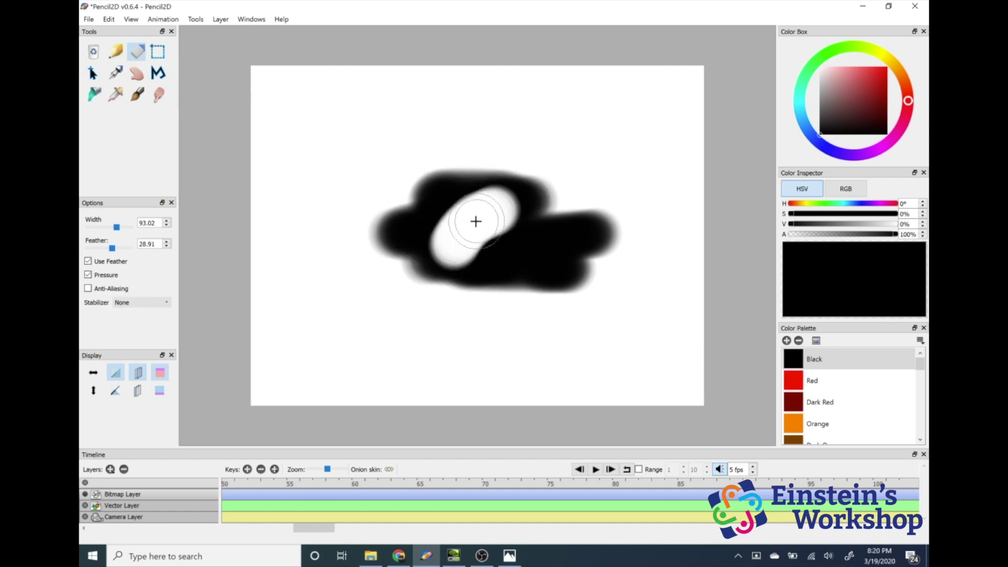
pyautogui.moveTo(477, 214)
pyautogui.mouseDown()
pyautogui.moveTo(457, 231)
pyautogui.moveTo(492, 206)
pyautogui.moveTo(468, 209)
pyautogui.moveTo(446, 241)
pyautogui.mouseUp()
# Step: Erase more of the black blob with a higher eraser feather, and again with the feather set to 2.00
pyautogui.moveTo(112, 248); pyautogui.dragTo(130, 248)
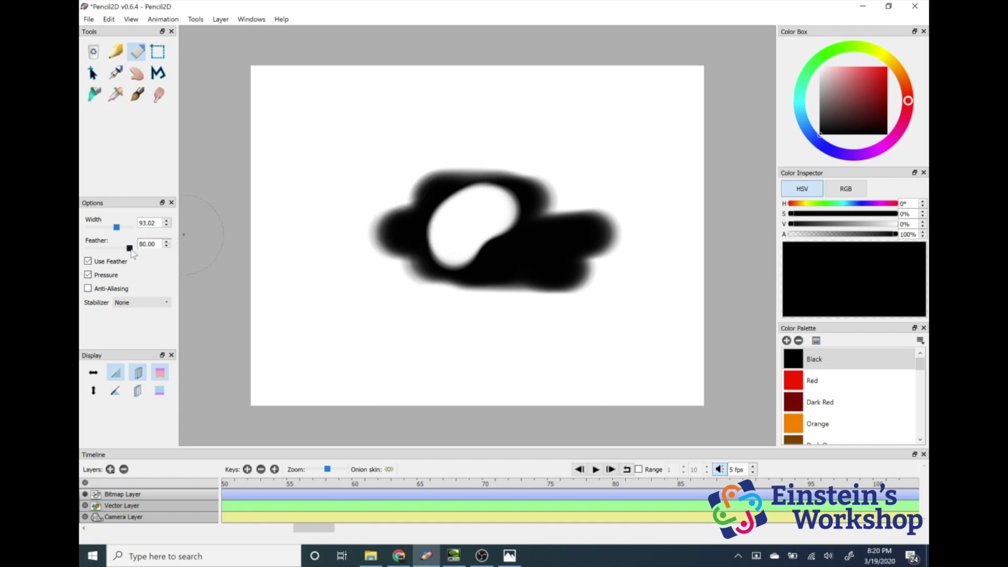
pyautogui.moveTo(129, 249); pyautogui.dragTo(125, 249)
pyautogui.click(122, 251)
pyautogui.moveTo(454, 231)
pyautogui.mouseDown()
pyautogui.moveTo(565, 248)
pyautogui.moveTo(509, 266)
pyautogui.mouseUp()
pyautogui.moveTo(120, 248); pyautogui.dragTo(89, 248)
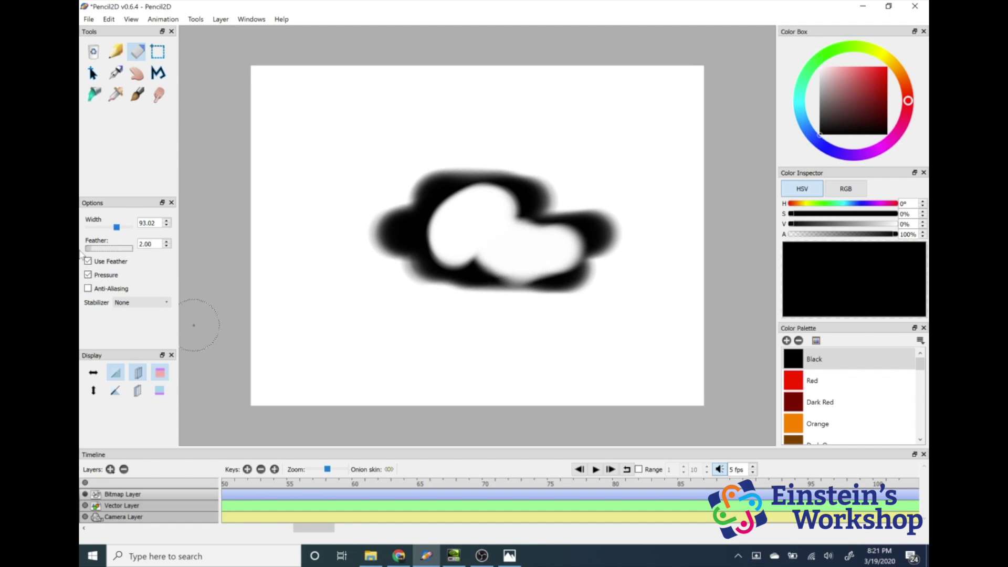
pyautogui.moveTo(493, 226)
pyautogui.mouseDown()
pyautogui.moveTo(460, 194)
pyautogui.moveTo(474, 197)
pyautogui.moveTo(386, 197)
pyautogui.moveTo(365, 239)
pyautogui.moveTo(409, 269)
pyautogui.moveTo(392, 320)
pyautogui.moveTo(447, 292)
pyautogui.moveTo(536, 187)
pyautogui.moveTo(667, 182)
pyautogui.moveTo(590, 233)
pyautogui.moveTo(566, 303)
pyautogui.mouseUp()
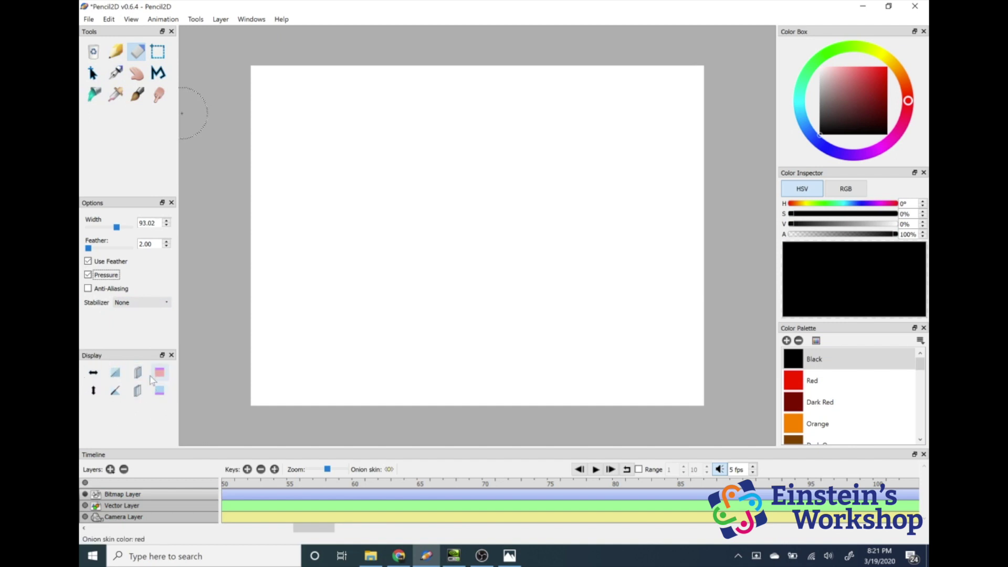
# Step: Turn on the display of invisible lines, the previous-frame onion skin and the red onion skin color
pyautogui.click(117, 374)
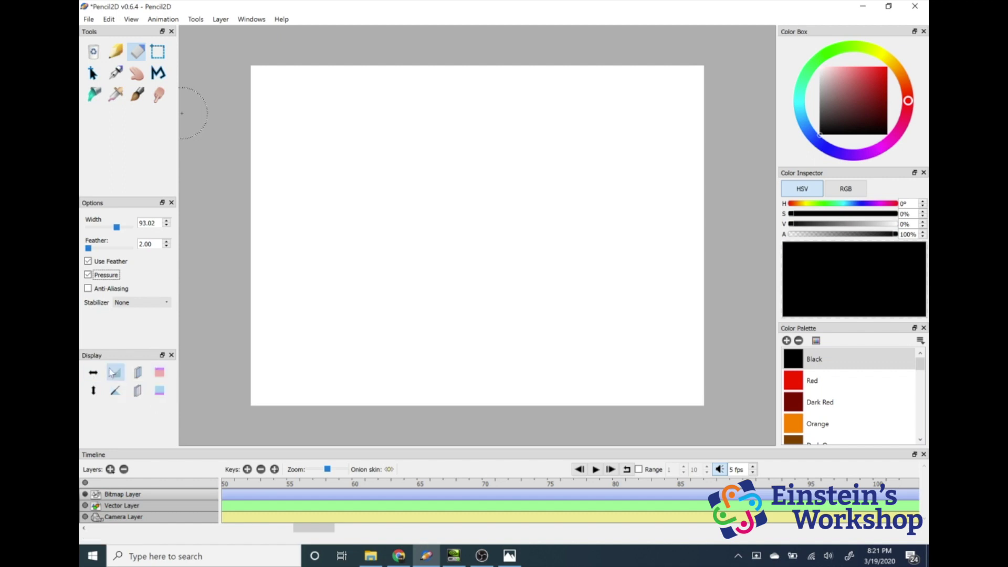
pyautogui.click(139, 375)
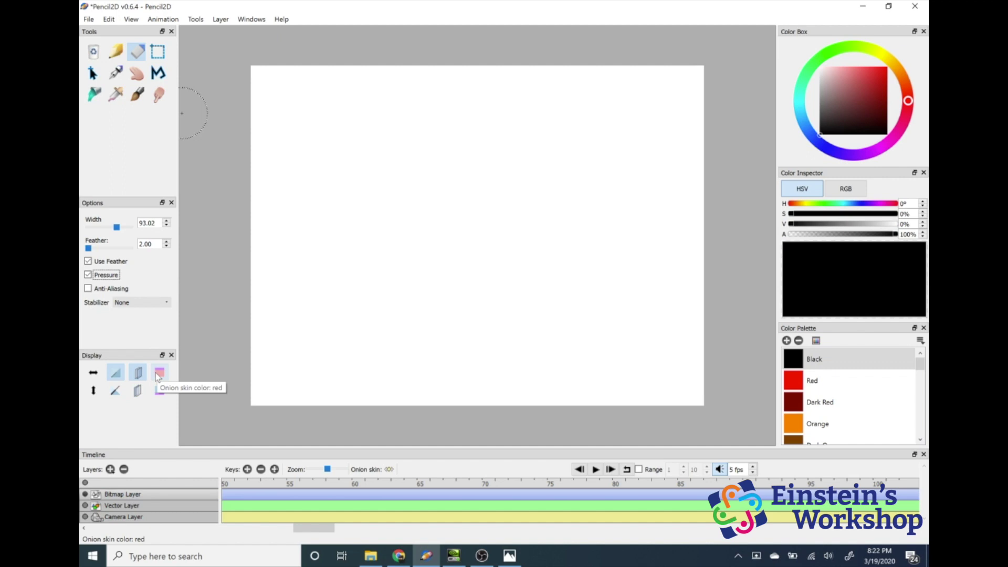
pyautogui.click(156, 376)
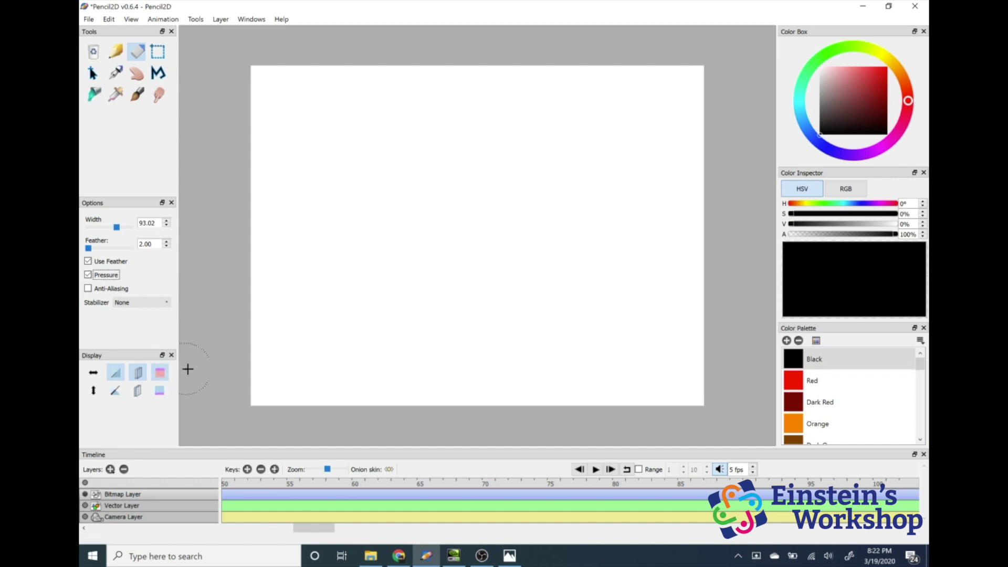
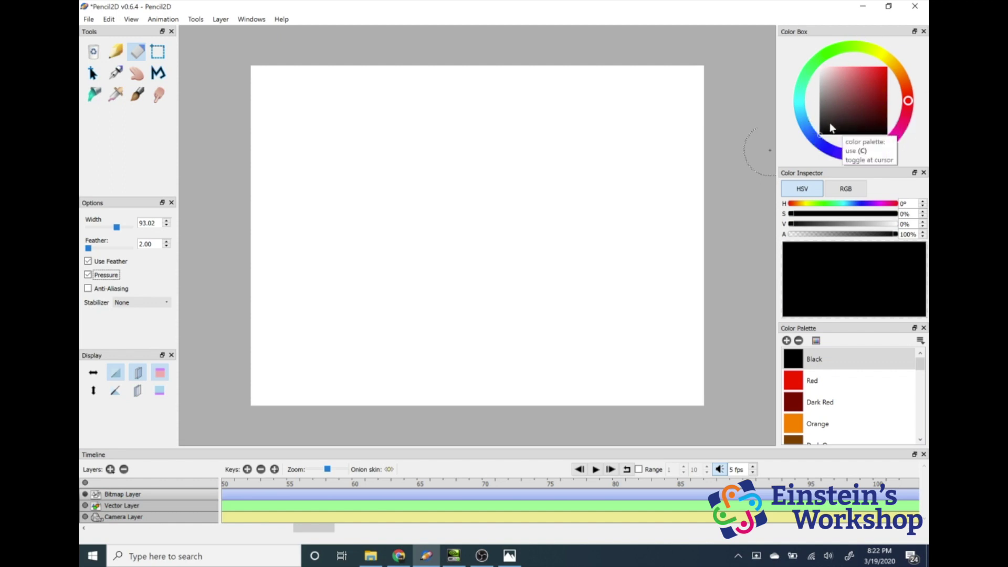
# Step: Set the drawing color to bright cyan with hue 179°, saturation 100% and value 100%
pyautogui.moveTo(908, 100)
pyautogui.mouseDown()
pyautogui.moveTo(895, 71)
pyautogui.moveTo(874, 61)
pyautogui.moveTo(847, 58)
pyautogui.moveTo(813, 79)
pyautogui.moveTo(813, 138)
pyautogui.moveTo(835, 153)
pyautogui.moveTo(883, 148)
pyautogui.moveTo(910, 100)
pyautogui.moveTo(862, 85)
pyautogui.moveTo(901, 72)
pyautogui.moveTo(870, 52)
pyautogui.moveTo(827, 52)
pyautogui.moveTo(799, 95)
pyautogui.moveTo(875, 51)
pyautogui.moveTo(819, 100)
pyautogui.moveTo(804, 100)
pyautogui.moveTo(801, 86)
pyautogui.moveTo(800, 100)
pyautogui.moveTo(855, 108)
pyautogui.mouseUp()
pyautogui.click(853, 91)
pyautogui.click(858, 101)
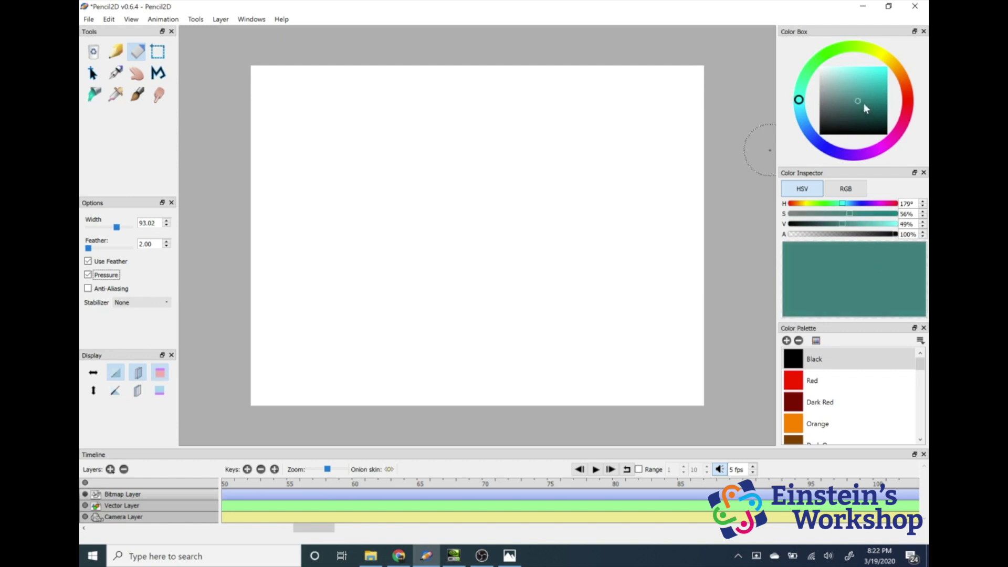
pyautogui.moveTo(858, 102)
pyautogui.mouseDown()
pyautogui.moveTo(856, 90)
pyautogui.moveTo(898, 59)
pyautogui.mouseUp()
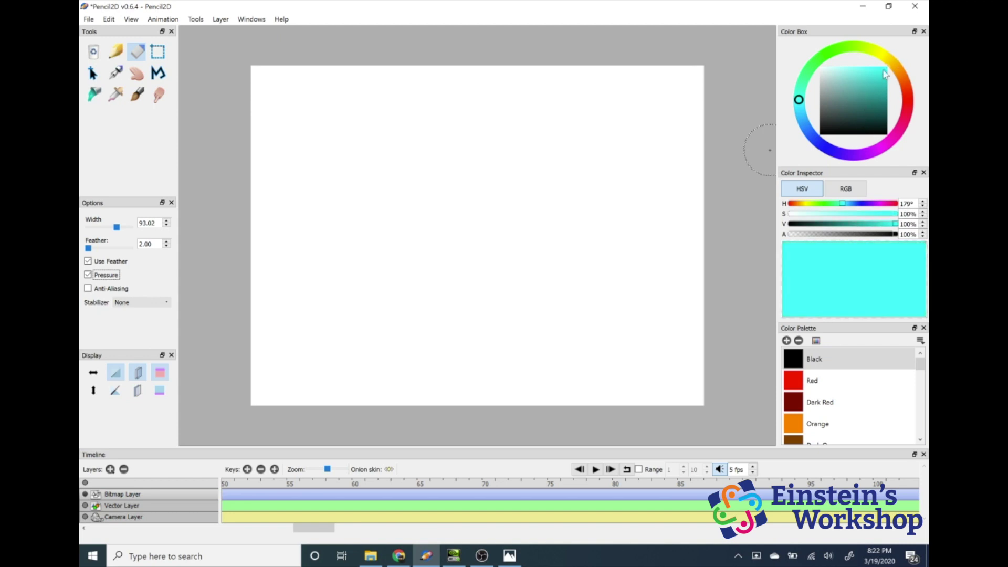
# Step: Set the drawing color to bright blue with hue 219°, saturation 100% and value 100%
pyautogui.moveTo(889, 71); pyautogui.dragTo(897, 90)
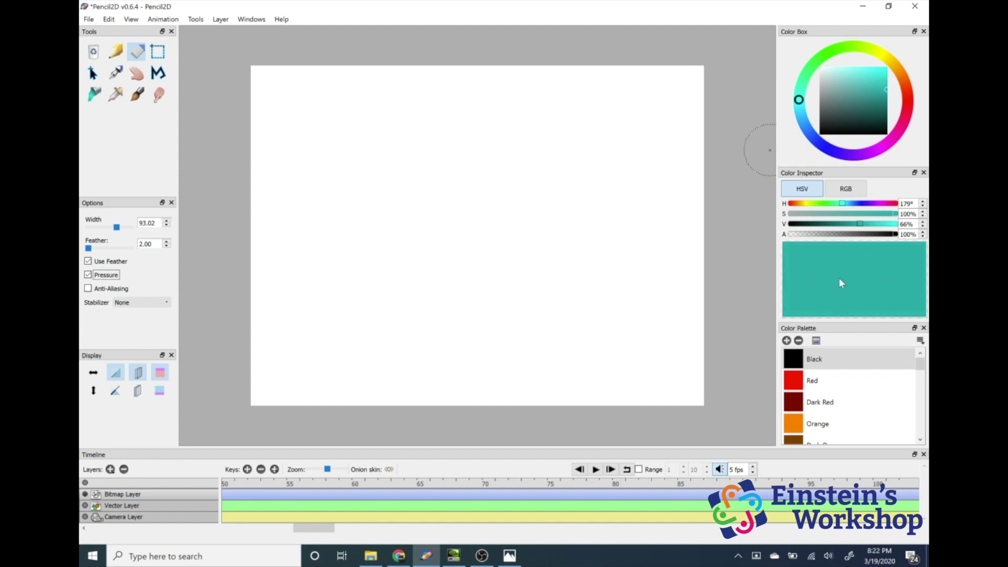
pyautogui.moveTo(799, 99); pyautogui.dragTo(817, 137)
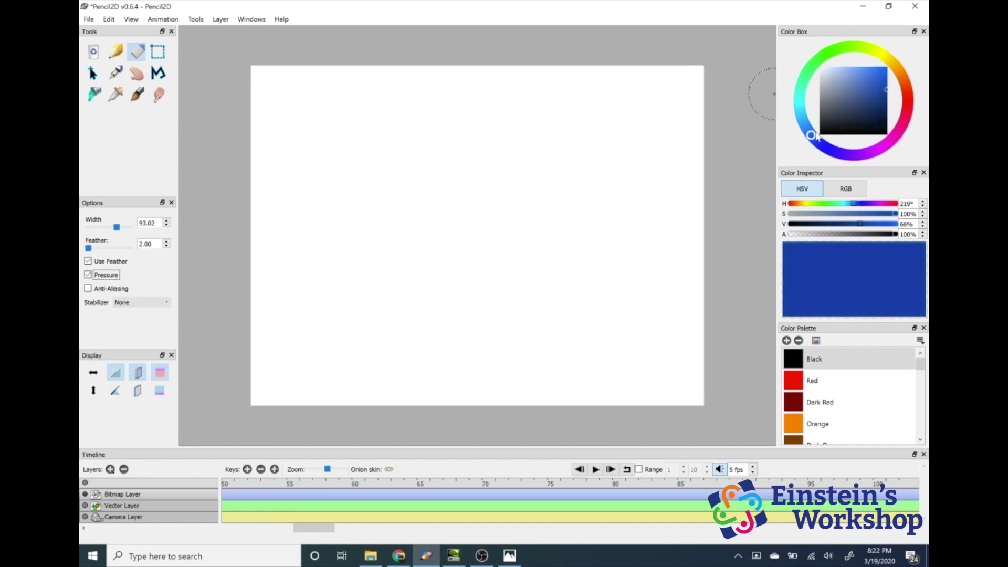
pyautogui.moveTo(889, 94); pyautogui.dragTo(887, 100)
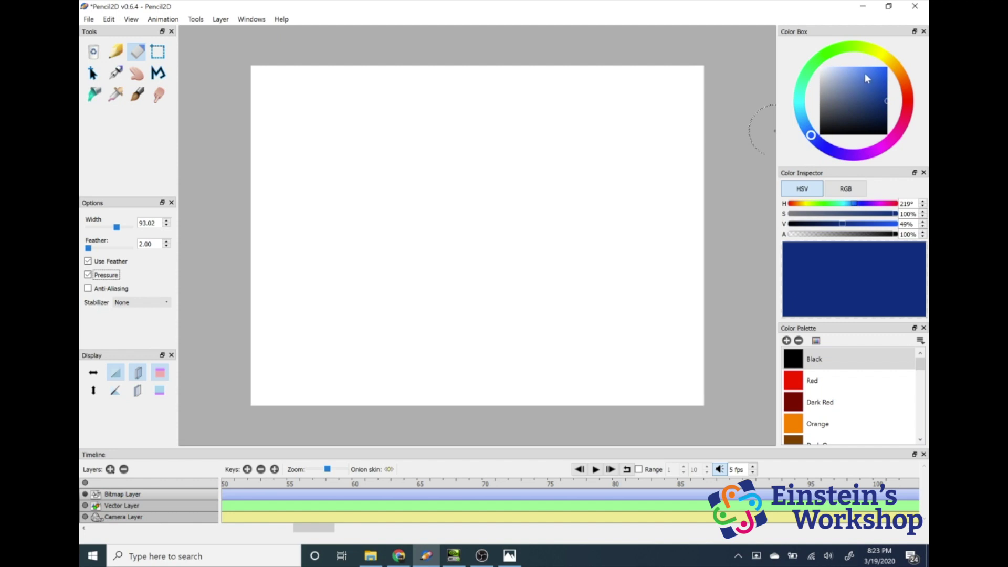
pyautogui.moveTo(853, 75)
pyautogui.mouseDown()
pyautogui.moveTo(841, 69)
pyautogui.moveTo(869, 75)
pyautogui.moveTo(892, 124)
pyautogui.moveTo(902, 64)
pyautogui.mouseUp()
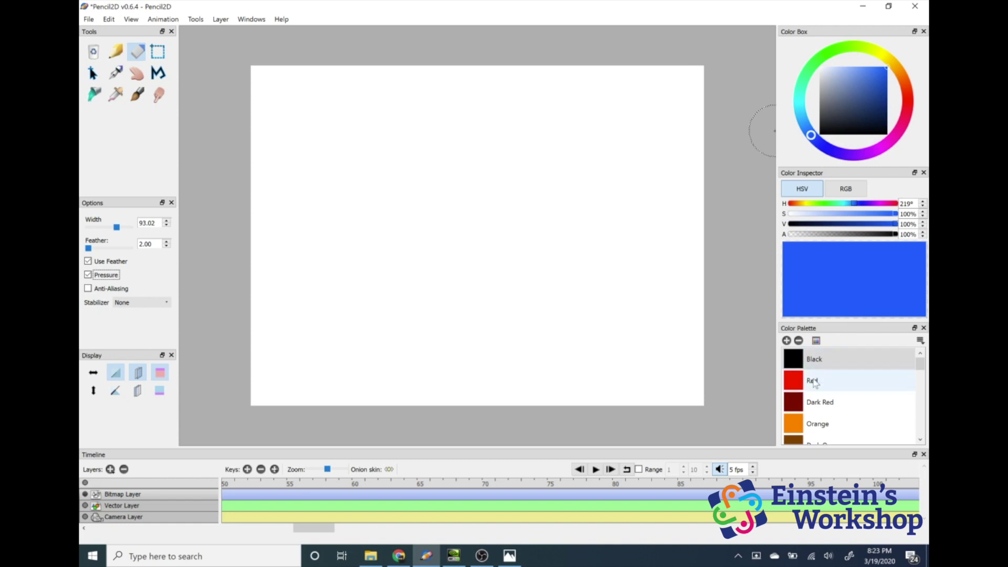
# Step: Look through the ready-made swatches in the color palette
pyautogui.scroll(-6, 830, 420)
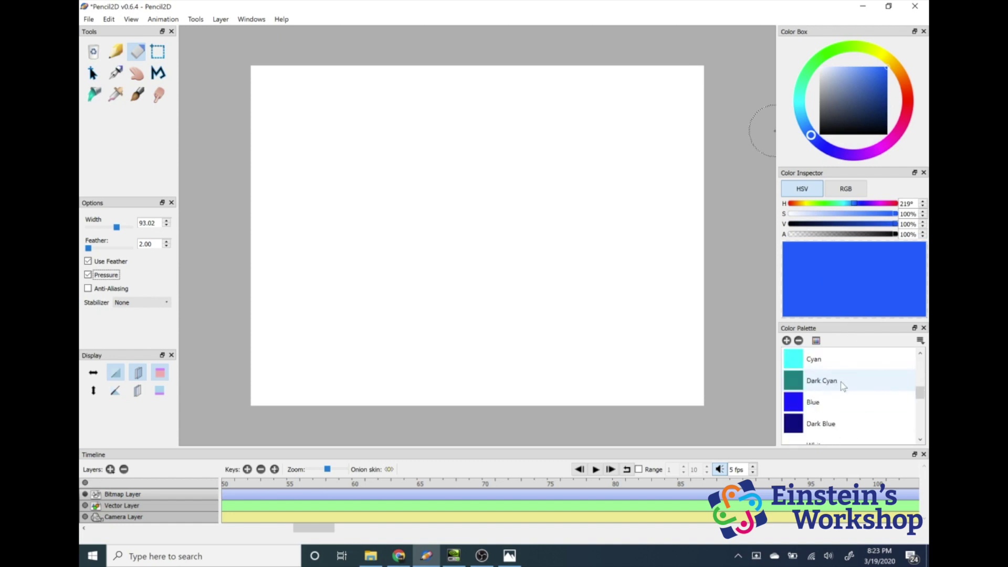
pyautogui.scroll(6, 833, 407)
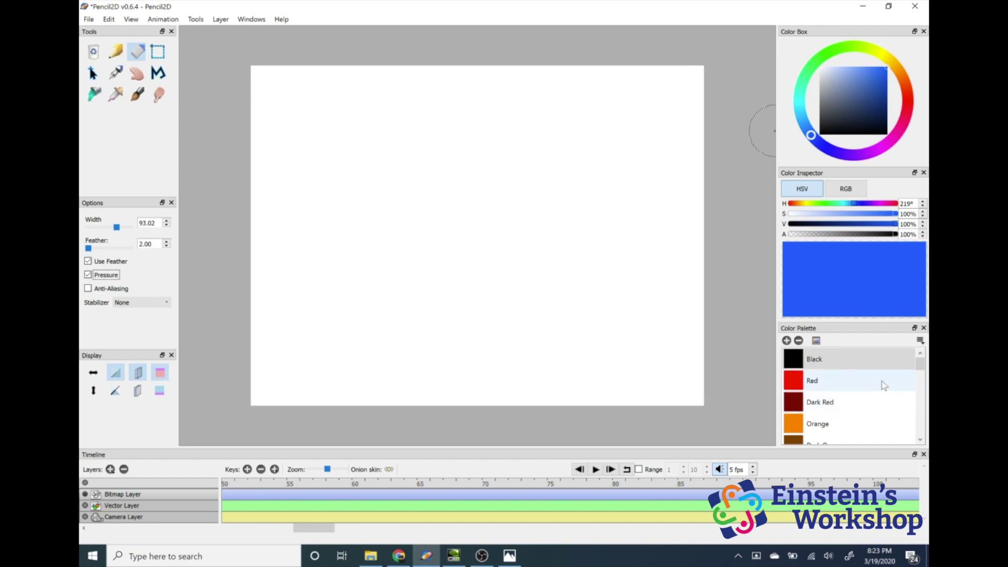
pyautogui.scroll(-5, 868, 393)
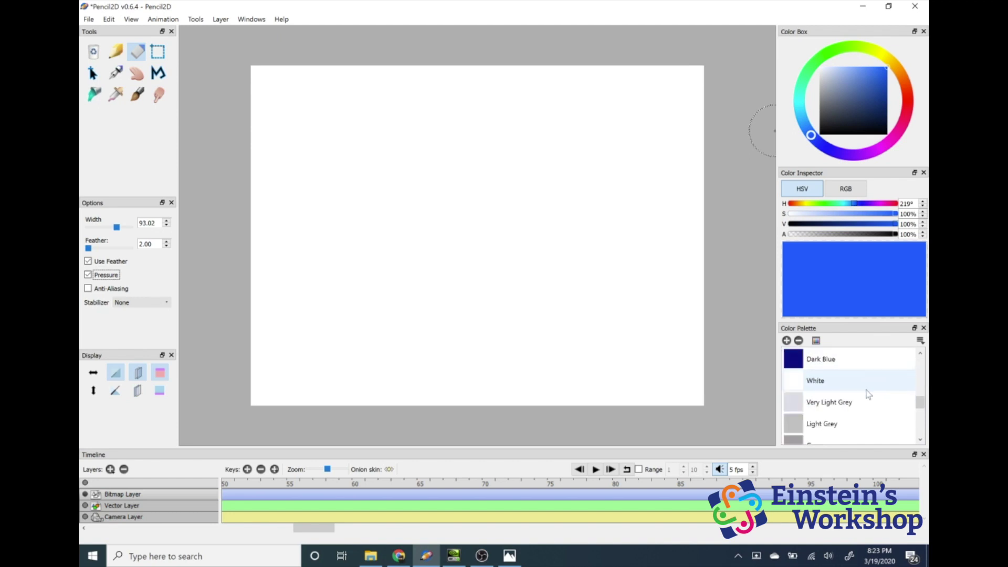
pyautogui.scroll(5, 868, 397)
pyautogui.scroll(-5, 820, 368)
pyautogui.scroll(5, 822, 378)
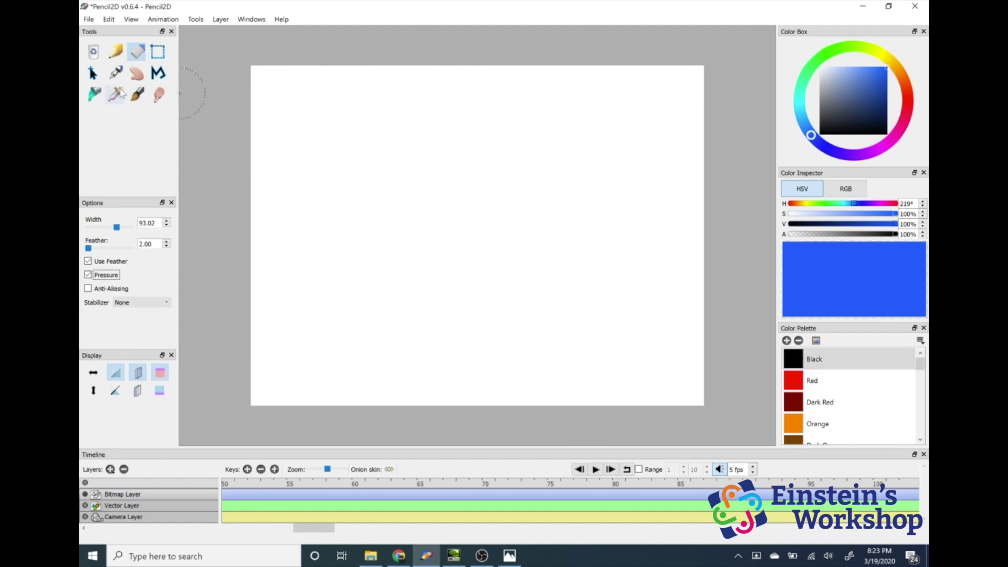
# Step: Draw a blue tree outline with a cloud-shaped crown on the canvas using the Pencil tool at width 8.18
pyautogui.click(115, 55)
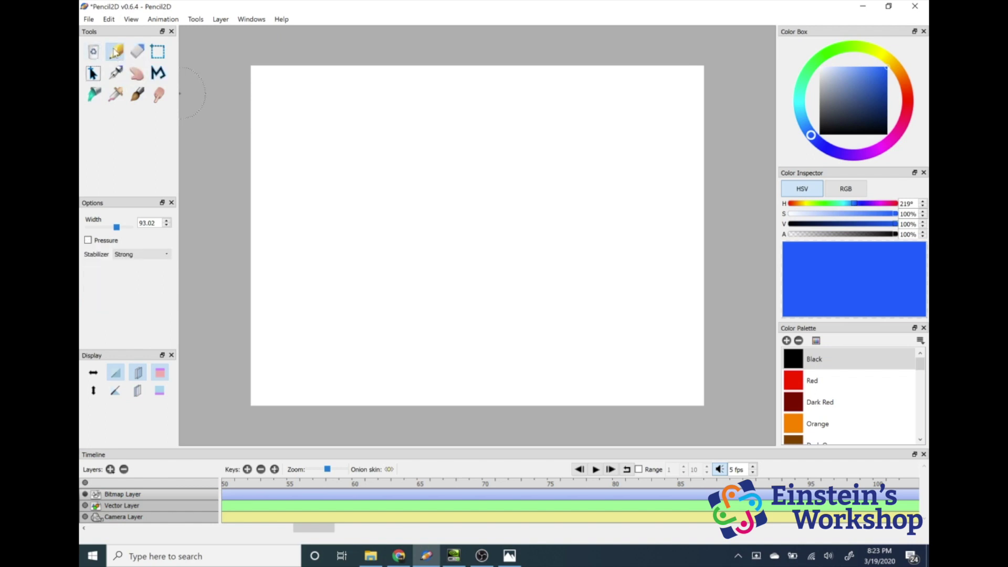
pyautogui.moveTo(116, 227); pyautogui.dragTo(96, 234)
pyautogui.moveTo(300, 390)
pyautogui.mouseDown()
pyautogui.moveTo(347, 309)
pyautogui.moveTo(348, 259)
pyautogui.mouseUp()
pyautogui.moveTo(409, 379)
pyautogui.mouseDown()
pyautogui.moveTo(383, 338)
pyautogui.moveTo(368, 264)
pyautogui.mouseUp()
pyautogui.moveTo(310, 241)
pyautogui.mouseDown()
pyautogui.moveTo(359, 256)
pyautogui.moveTo(400, 246)
pyautogui.moveTo(414, 210)
pyautogui.moveTo(371, 185)
pyautogui.moveTo(325, 189)
pyautogui.moveTo(301, 223)
pyautogui.moveTo(319, 239)
pyautogui.mouseUp()
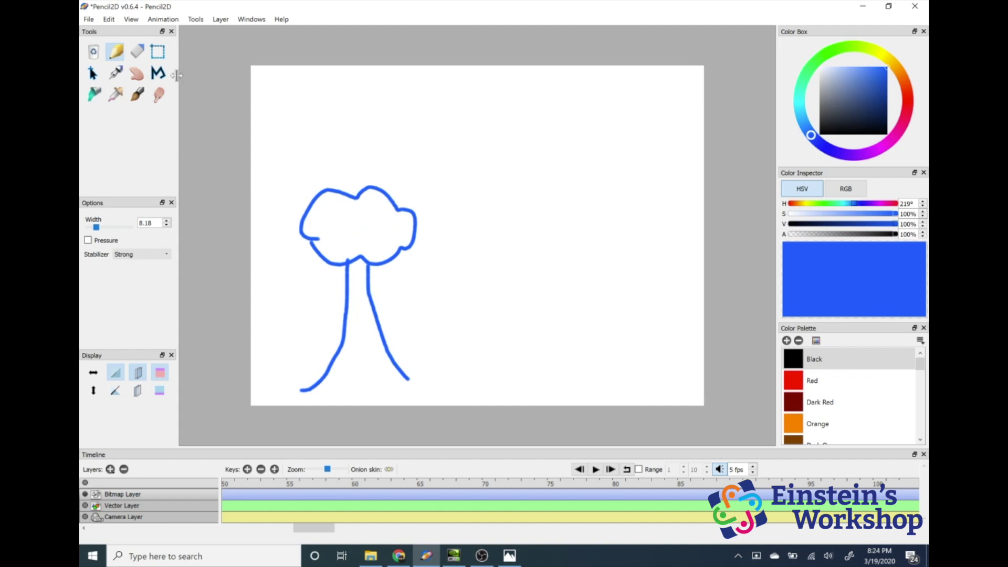
# Step: Draw a thin curvy line beside the tree with the Pen tool, and thick crossing strokes over it at width 24.00
pyautogui.click(138, 51)
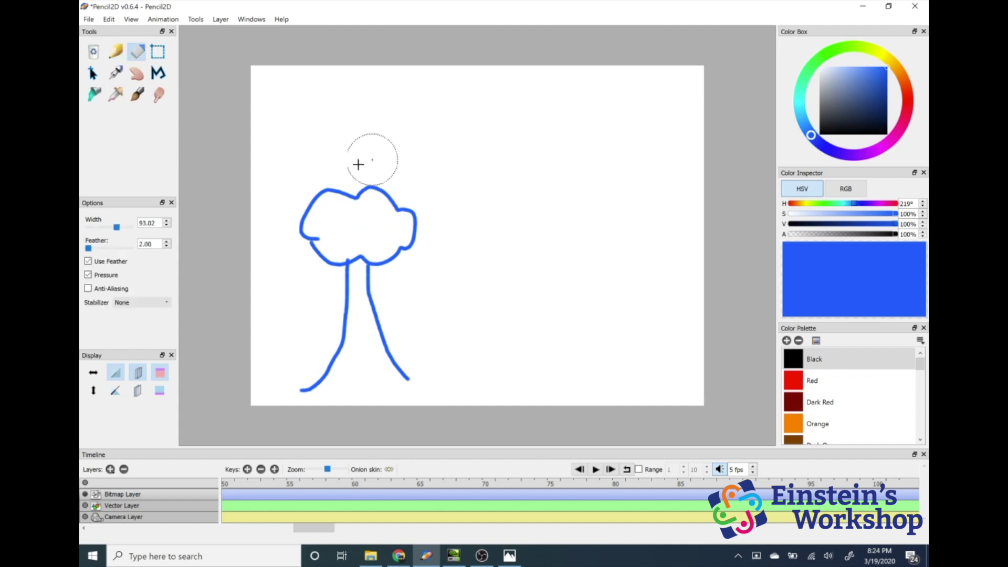
pyautogui.click(158, 52)
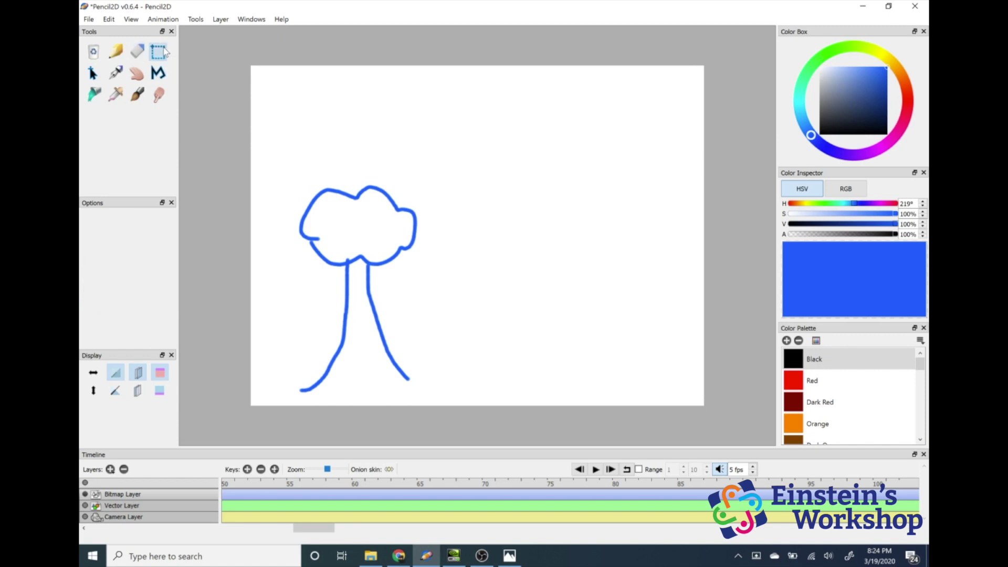
pyautogui.click(115, 74)
pyautogui.moveTo(505, 96)
pyautogui.mouseDown()
pyautogui.moveTo(475, 109)
pyautogui.moveTo(524, 192)
pyautogui.moveTo(548, 284)
pyautogui.moveTo(559, 328)
pyautogui.mouseUp()
pyautogui.moveTo(91, 227); pyautogui.dragTo(103, 227)
pyautogui.moveTo(536, 129)
pyautogui.mouseDown()
pyautogui.moveTo(464, 179)
pyautogui.moveTo(528, 342)
pyautogui.mouseUp()
pyautogui.moveTo(444, 328)
pyautogui.mouseDown()
pyautogui.moveTo(604, 210)
pyautogui.moveTo(391, 153)
pyautogui.mouseUp()
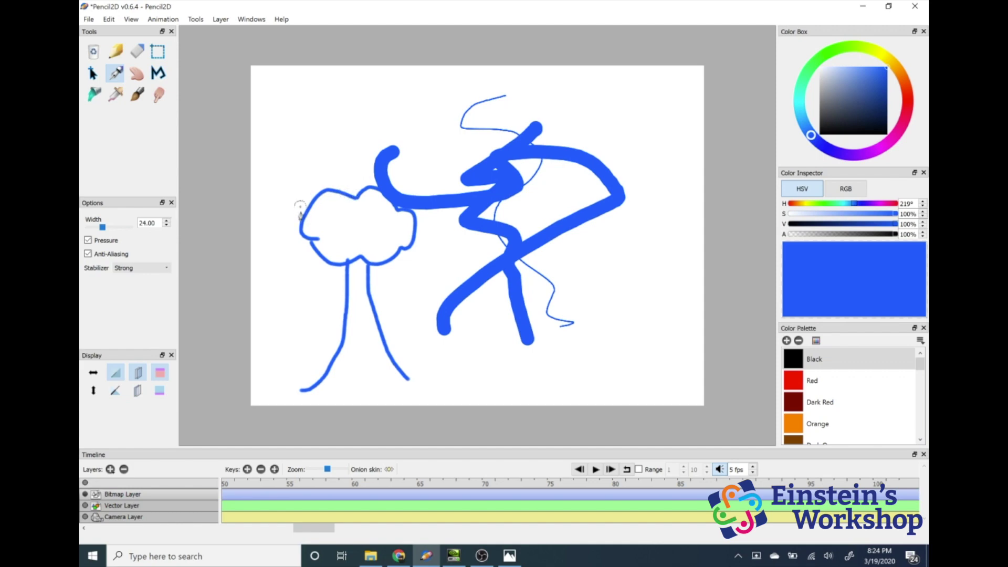
# Step: Draw a thin zigzag of straight segments across the whole drawing with the Polyline tool at width 1.50
pyautogui.click(136, 74)
pyautogui.moveTo(437, 178)
pyautogui.mouseDown()
pyautogui.moveTo(414, 162)
pyautogui.moveTo(461, 173)
pyautogui.moveTo(400, 162)
pyautogui.moveTo(455, 167)
pyautogui.moveTo(420, 166)
pyautogui.mouseUp()
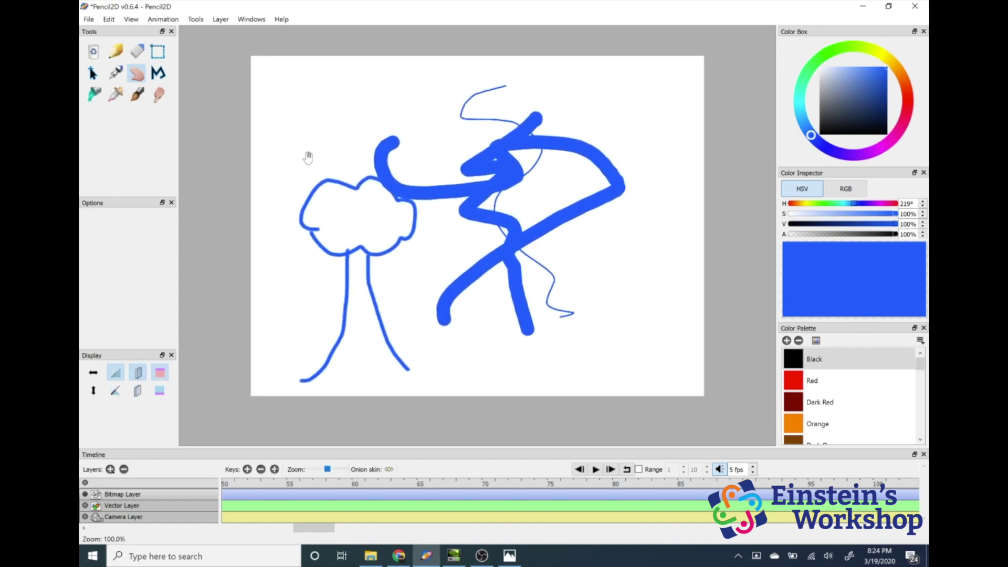
pyautogui.click(160, 77)
pyautogui.click(373, 94)
pyautogui.click(292, 125)
pyautogui.click(376, 256)
pyautogui.click(465, 194)
pyautogui.click(373, 94)
pyautogui.click(450, 81)
pyautogui.click(408, 156)
pyautogui.click(575, 151)
pyautogui.click(619, 63)
pyautogui.click(677, 193)
pyautogui.click(573, 294)
pyautogui.click(462, 341)
pyautogui.click(303, 279)
pyautogui.click(279, 375)
pyautogui.click(470, 318)
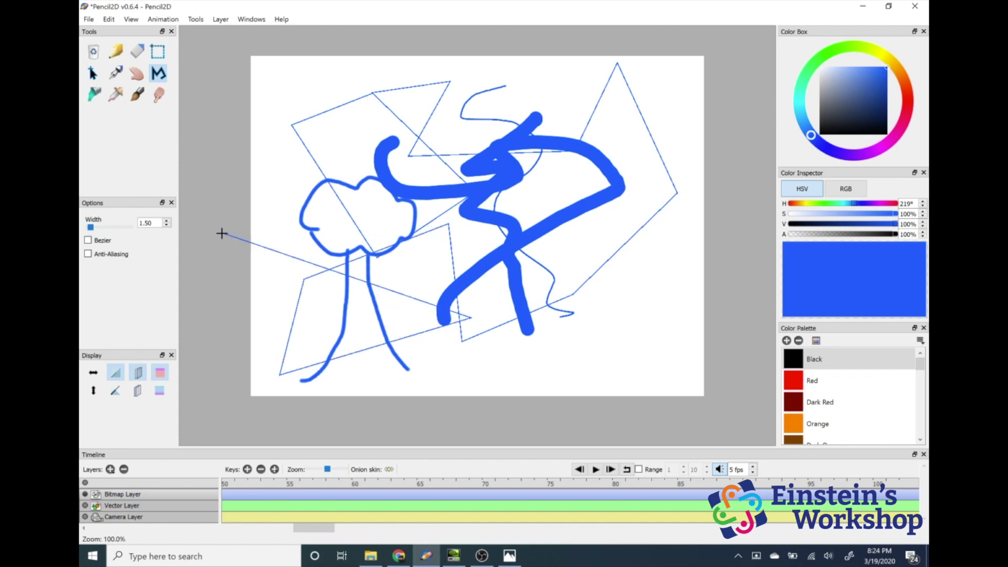
pyautogui.doubleClick(221, 228)
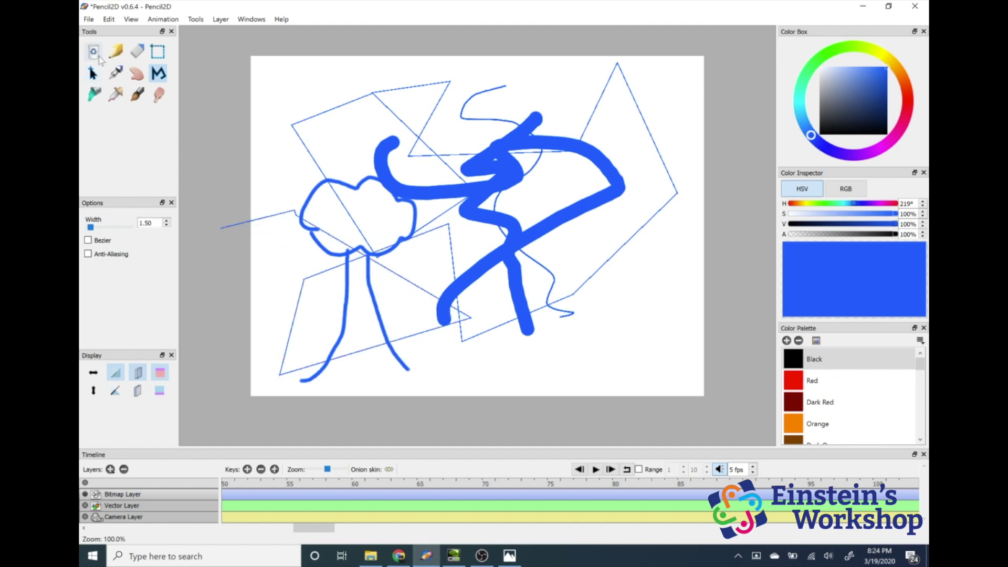
# Step: Fill the tree crown and the area enclosed by the thick strokes with blue using the Bucket tool
pyautogui.click(95, 95)
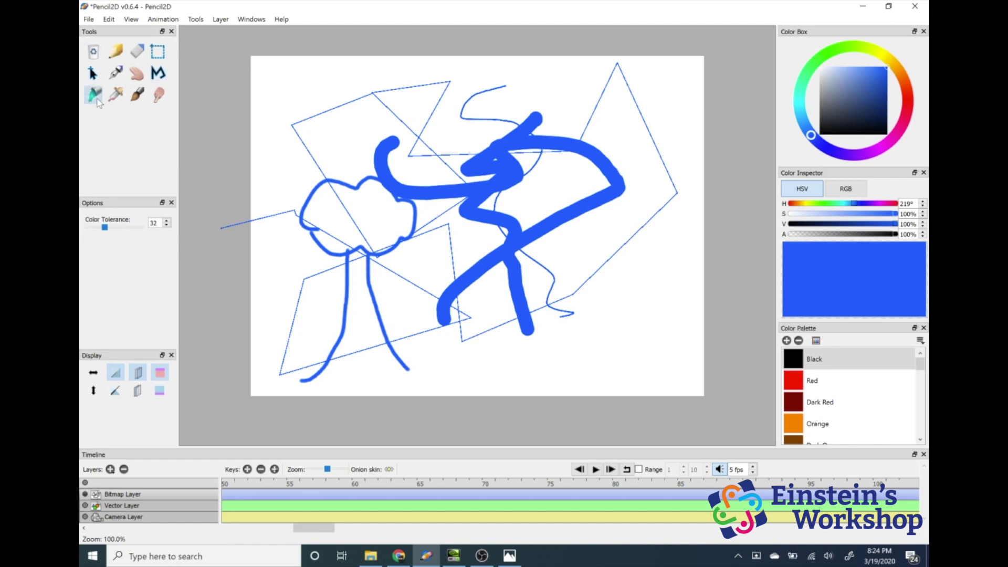
pyautogui.click(361, 139)
pyautogui.hotkey('ctrl', 'z')
pyautogui.click(386, 198)
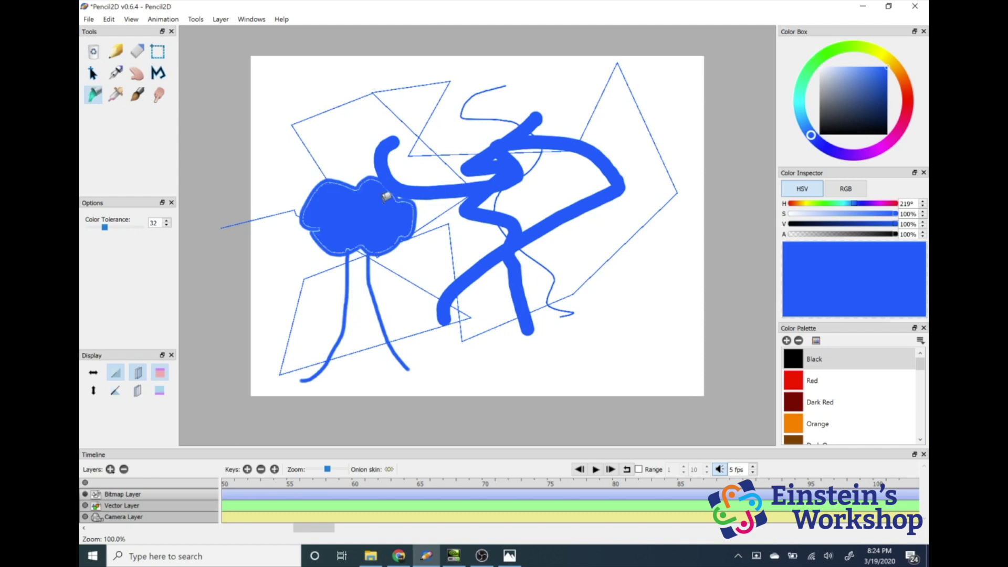
pyautogui.click(583, 167)
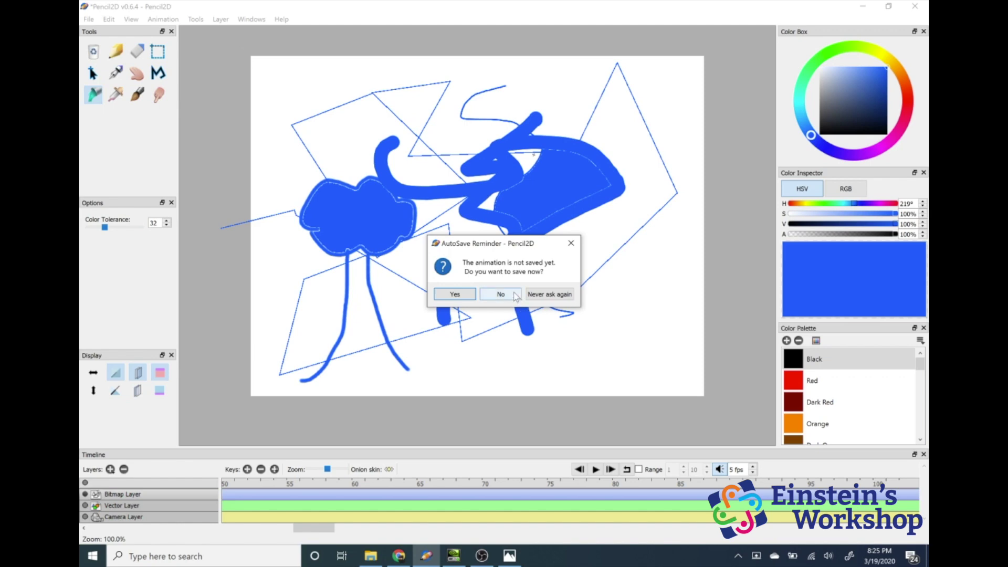
# Step: Save the animation in the Documents folder under the name First without replacing the existing file
pyautogui.click(472, 296)
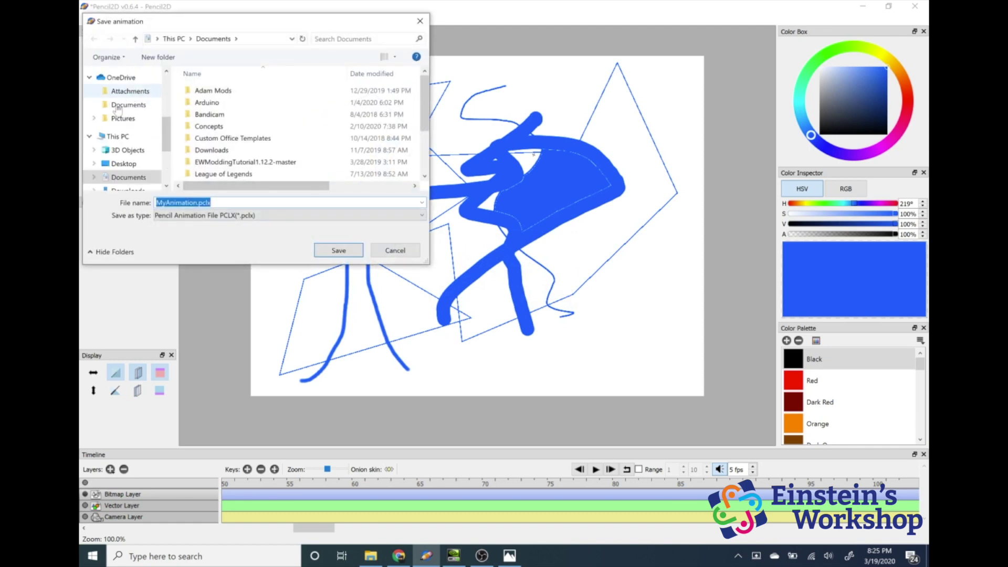
pyautogui.moveTo(191, 27); pyautogui.dragTo(301, 51)
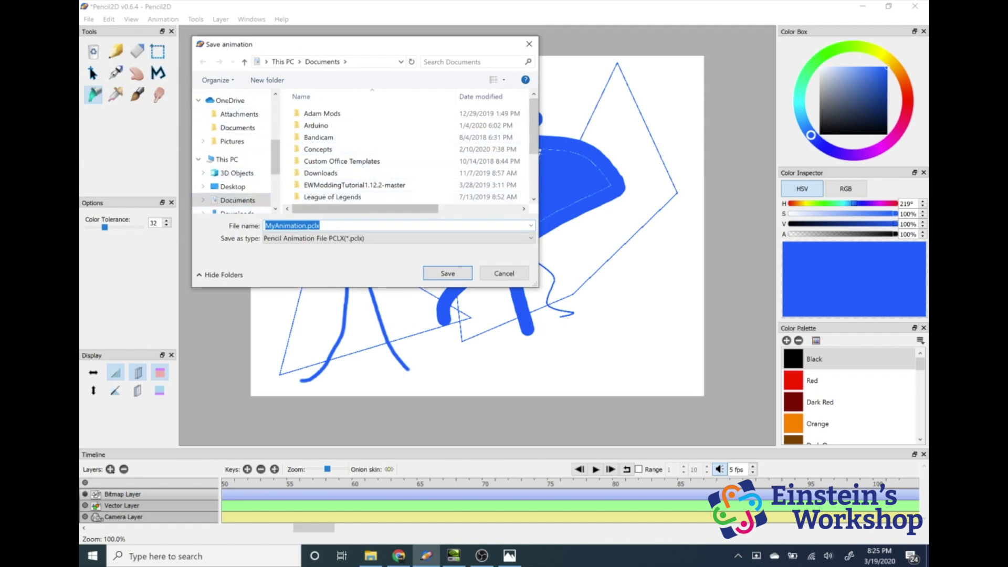
pyautogui.click(436, 274)
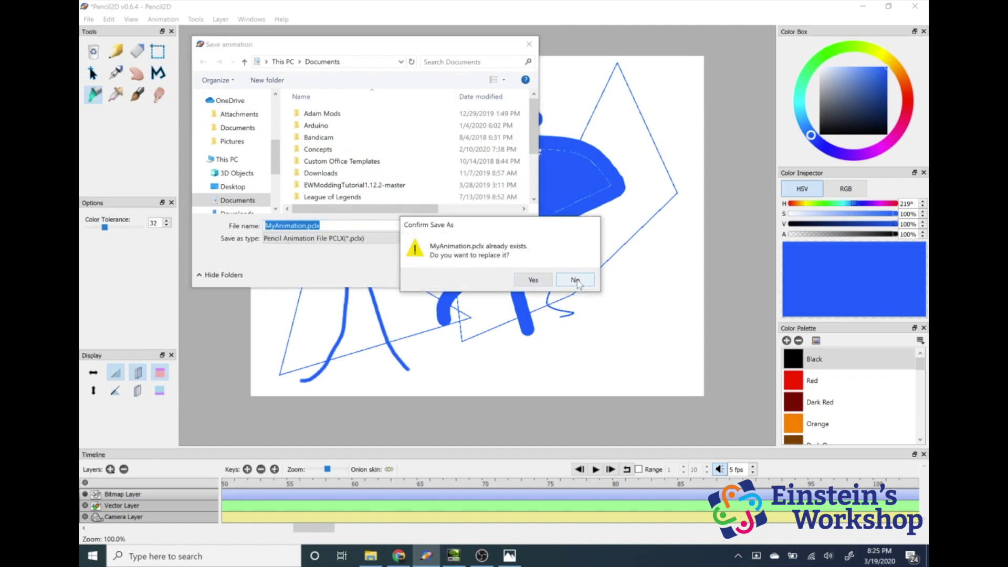
pyautogui.click(575, 280)
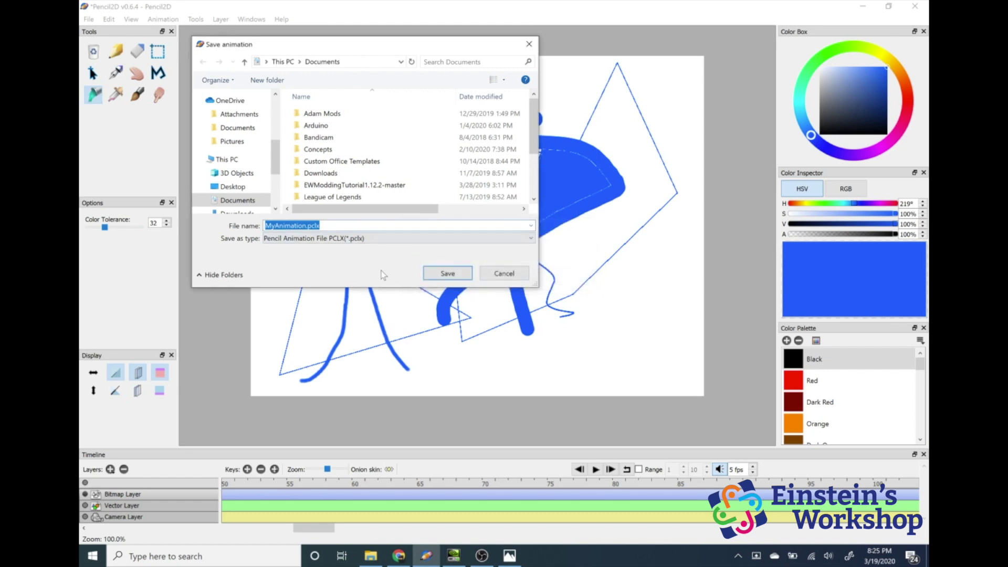
pyautogui.click(321, 225)
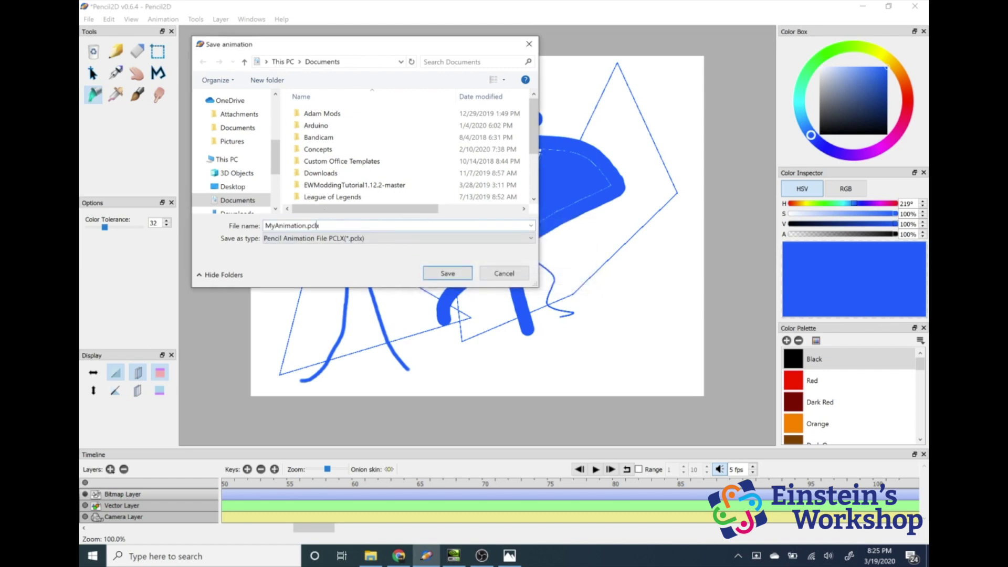
pyautogui.moveTo(298, 225); pyautogui.dragTo(265, 226)
pyautogui.write('First')
pyautogui.click(447, 273)
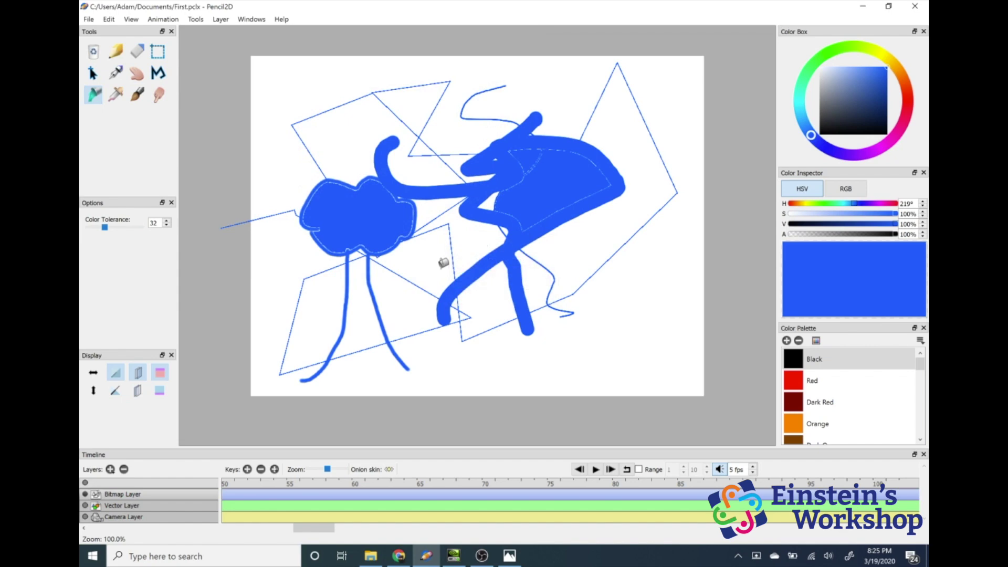
# Step: Fill another gap between the thick strokes with blue, and scribble in green with hue 122° over the blue shape's edge with the Pencil
pyautogui.click(491, 199)
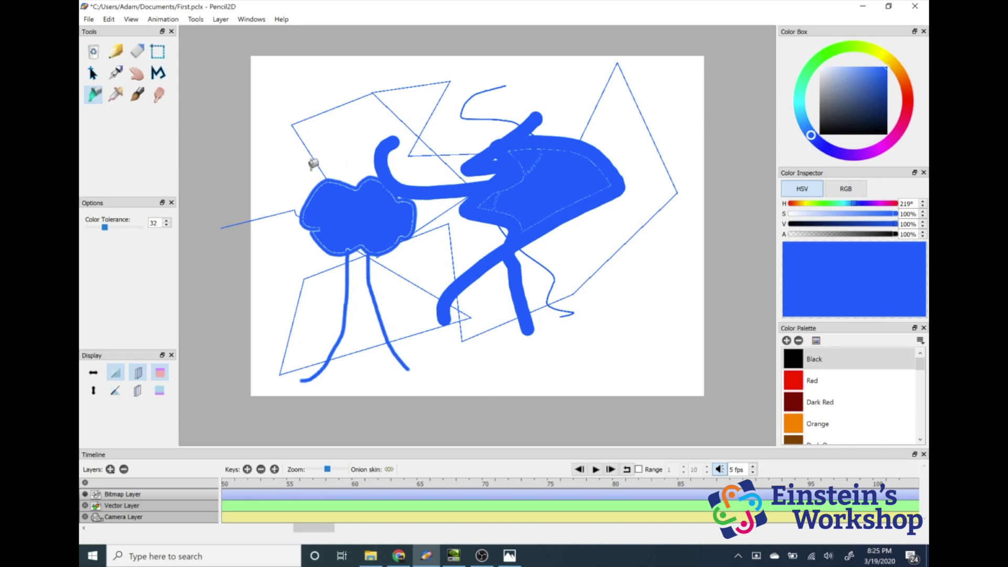
pyautogui.click(116, 97)
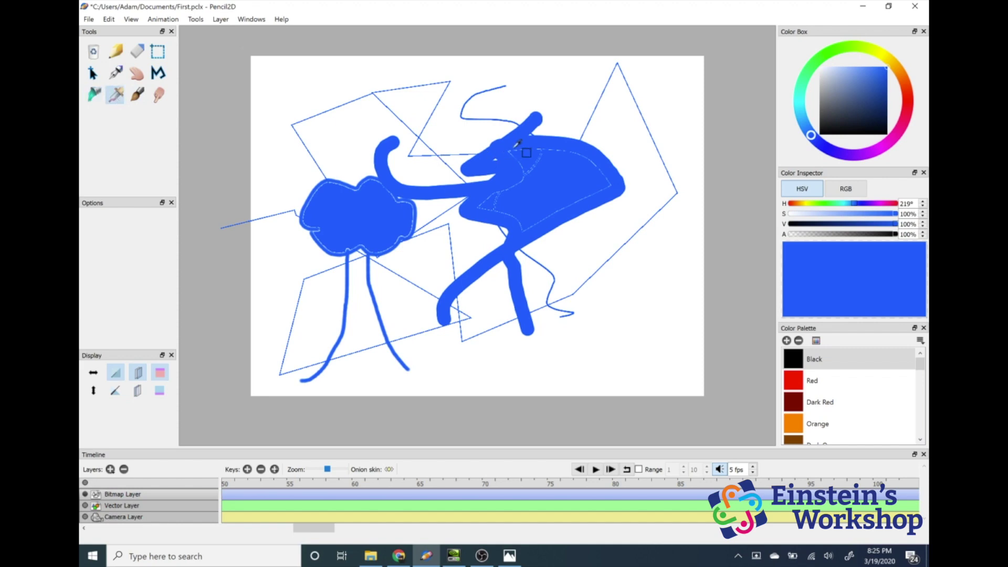
pyautogui.click(116, 51)
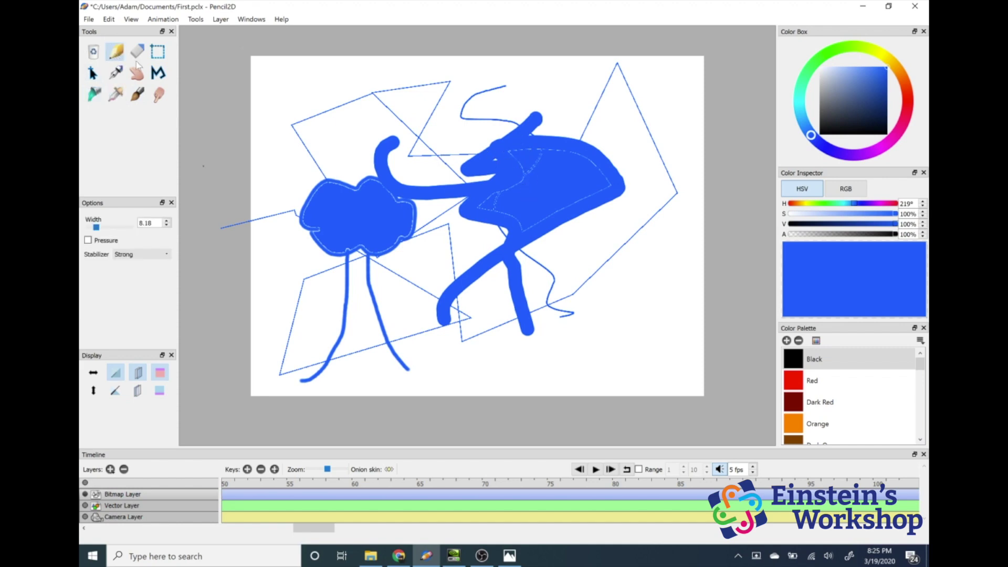
pyautogui.click(824, 54)
pyautogui.moveTo(630, 161)
pyautogui.mouseDown()
pyautogui.moveTo(638, 197)
pyautogui.moveTo(541, 226)
pyautogui.mouseUp()
# Step: Sample the blue of the filled shape as the drawing color with the Eyedropper
pyautogui.click(116, 73)
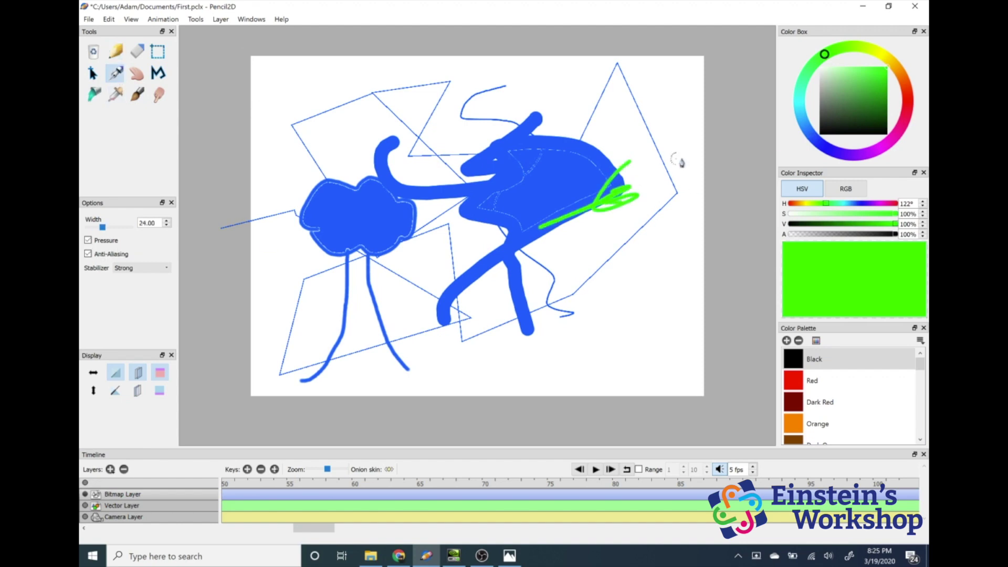
pyautogui.click(112, 97)
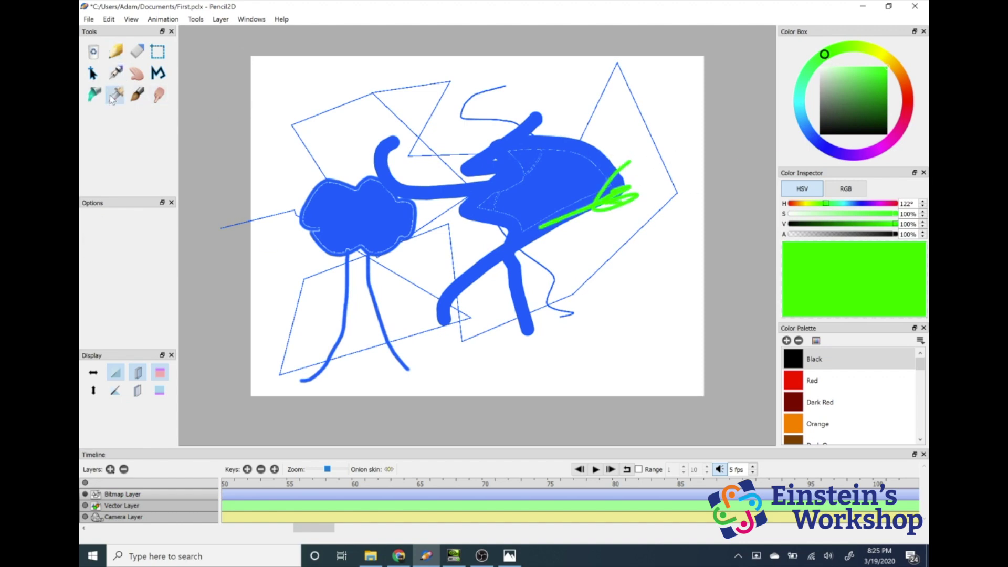
pyautogui.click(569, 177)
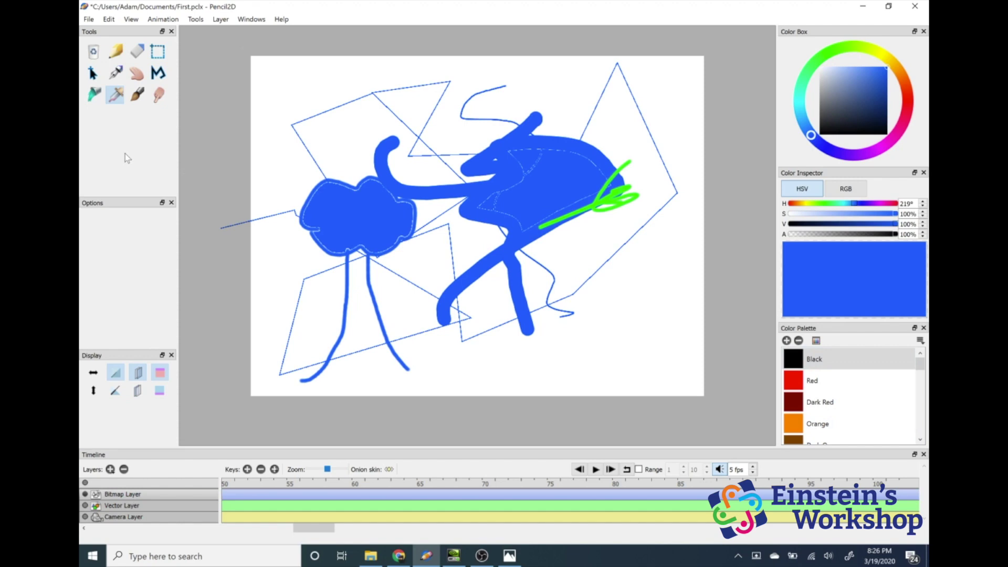
# Step: Paint soft blue strokes above the tree with the Brush at width 28.24, and a harder-edged one with the feather lowered
pyautogui.click(135, 94)
pyautogui.moveTo(415, 109)
pyautogui.mouseDown()
pyautogui.moveTo(518, 93)
pyautogui.moveTo(378, 129)
pyautogui.mouseUp()
pyautogui.moveTo(105, 227); pyautogui.dragTo(104, 228)
pyautogui.moveTo(392, 125)
pyautogui.mouseDown()
pyautogui.moveTo(443, 84)
pyautogui.moveTo(342, 138)
pyautogui.mouseUp()
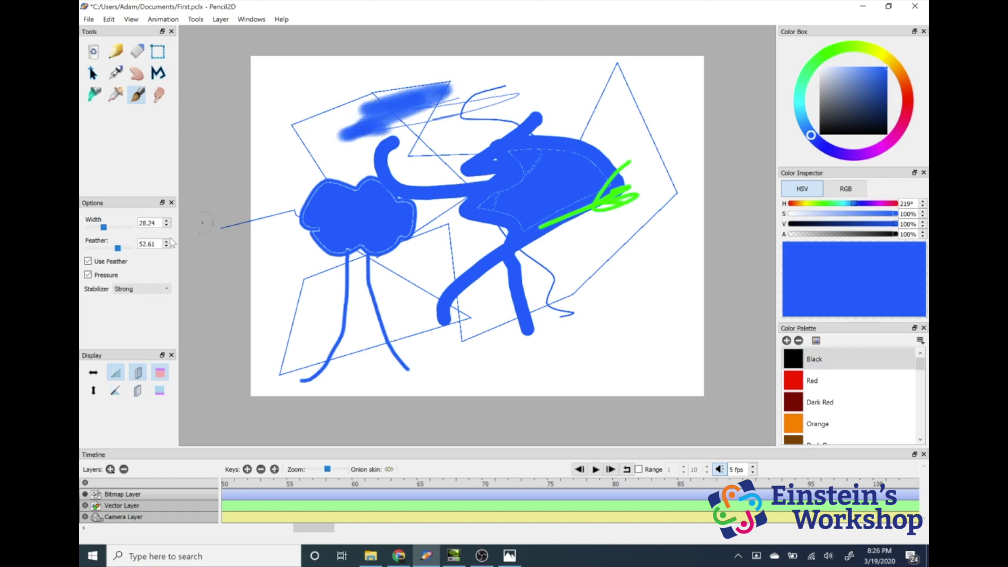
pyautogui.moveTo(126, 248); pyautogui.dragTo(88, 249)
pyautogui.moveTo(420, 123)
pyautogui.mouseDown()
pyautogui.moveTo(412, 127)
pyautogui.moveTo(436, 119)
pyautogui.moveTo(389, 135)
pyautogui.mouseUp()
# Step: Raise the brush feather to 31.70 and paint blurry strokes across the thick blue lines
pyautogui.moveTo(89, 249); pyautogui.dragTo(93, 249)
pyautogui.click(112, 249)
pyautogui.moveTo(405, 176)
pyautogui.mouseDown()
pyautogui.moveTo(466, 152)
pyautogui.moveTo(520, 121)
pyautogui.mouseUp()
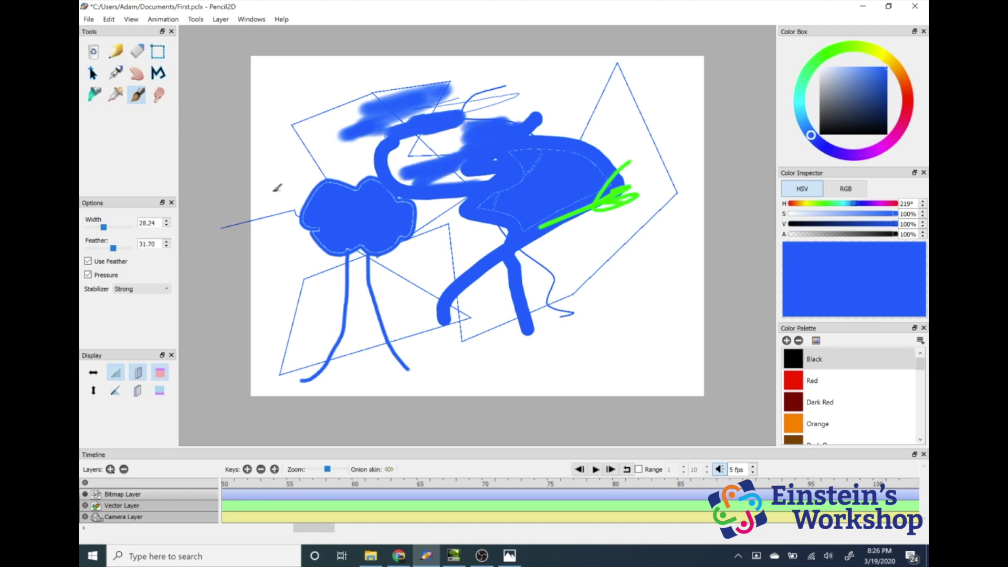
# Step: Smudge the blue strokes downward across the middle of the drawing with the Smudge tool
pyautogui.click(159, 96)
pyautogui.moveTo(407, 97); pyautogui.dragTo(425, 160)
pyautogui.moveTo(444, 236); pyautogui.dragTo(452, 288)
pyautogui.moveTo(407, 86)
pyautogui.mouseDown()
pyautogui.moveTo(454, 138)
pyautogui.moveTo(487, 260)
pyautogui.mouseUp()
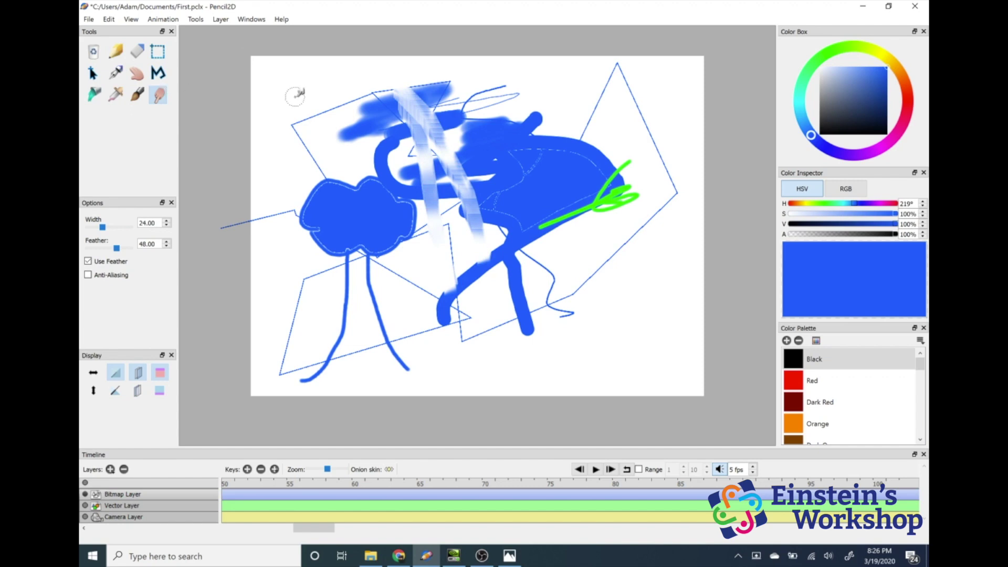
# Step: Undo the smudges and the last blurry brush strokes
pyautogui.hotkey('ctrl', 'z')
pyautogui.hotkey('ctrl', 'z')
pyautogui.hotkey('ctrl', 'z')
pyautogui.hotkey('ctrl', 'z')
pyautogui.hotkey('ctrl', 'z')
pyautogui.hotkey('ctrl', 'z')
pyautogui.hotkey('ctrl', 'z')
pyautogui.hotkey('ctrl', 'z')
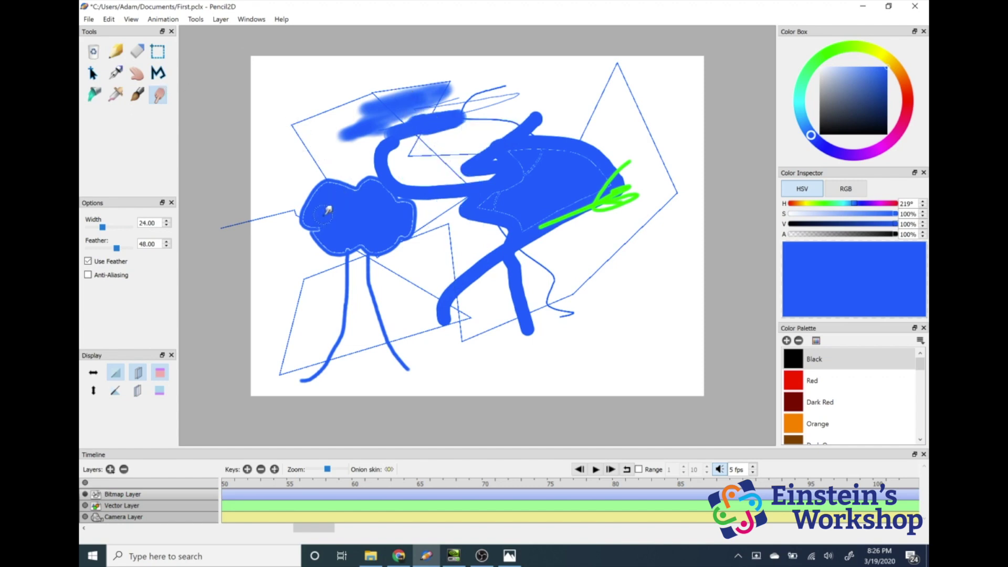
# Step: Undo all remaining practice strokes, fills and lines until the canvas is blank
pyautogui.hotkey('ctrl', 'z')
pyautogui.hotkey('ctrl', 'z')
pyautogui.hotkey('ctrl', 'z')
pyautogui.hotkey('ctrl', 'z')
pyautogui.hotkey('ctrl', 'z')
pyautogui.hotkey('ctrl', 'z')
pyautogui.hotkey('ctrl', 'z')
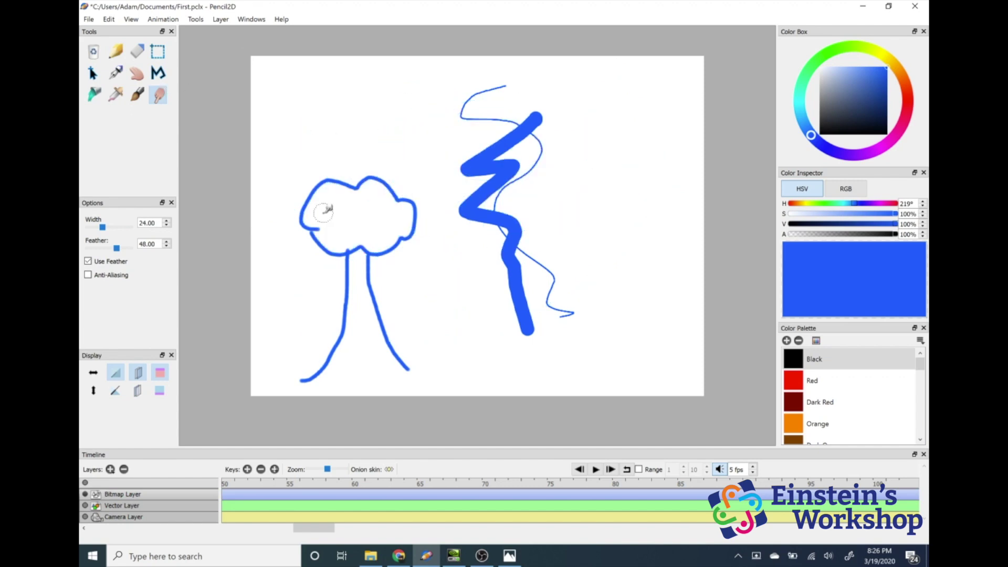
pyautogui.hotkey('ctrl', 'z')
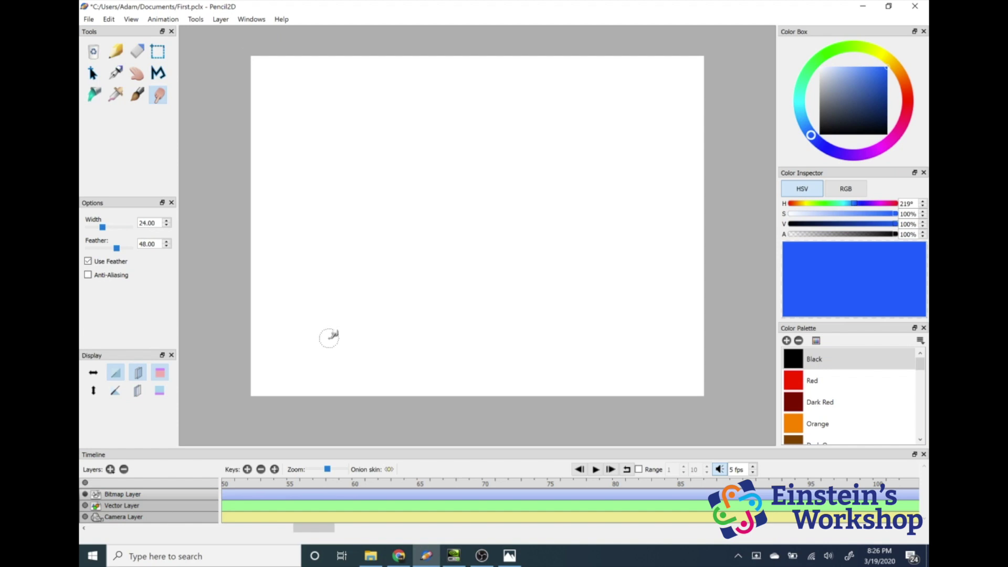
# Step: Choose the Pencil tool, try green as the drawing color, and change the hue to a 233° blue
pyautogui.click(116, 51)
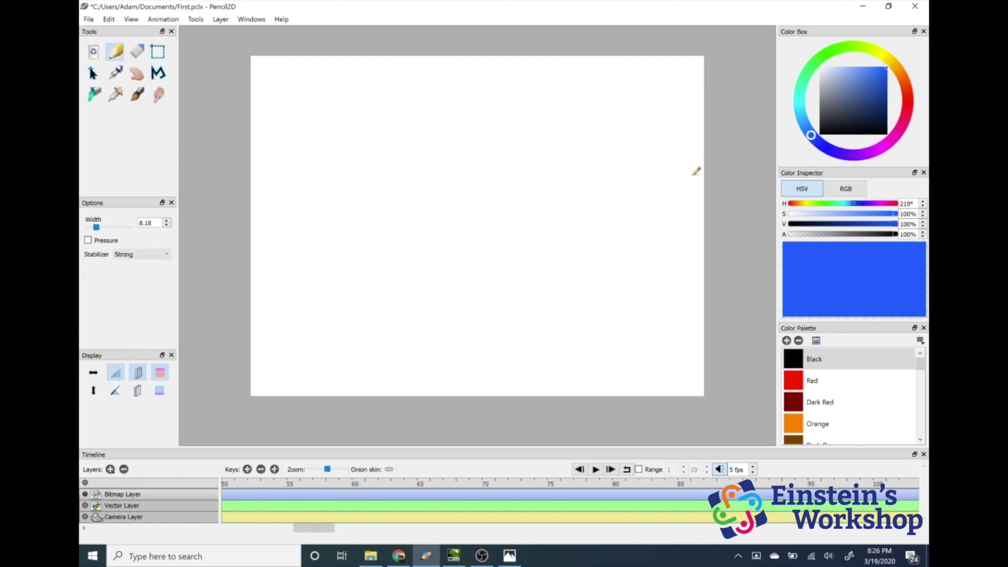
pyautogui.click(826, 55)
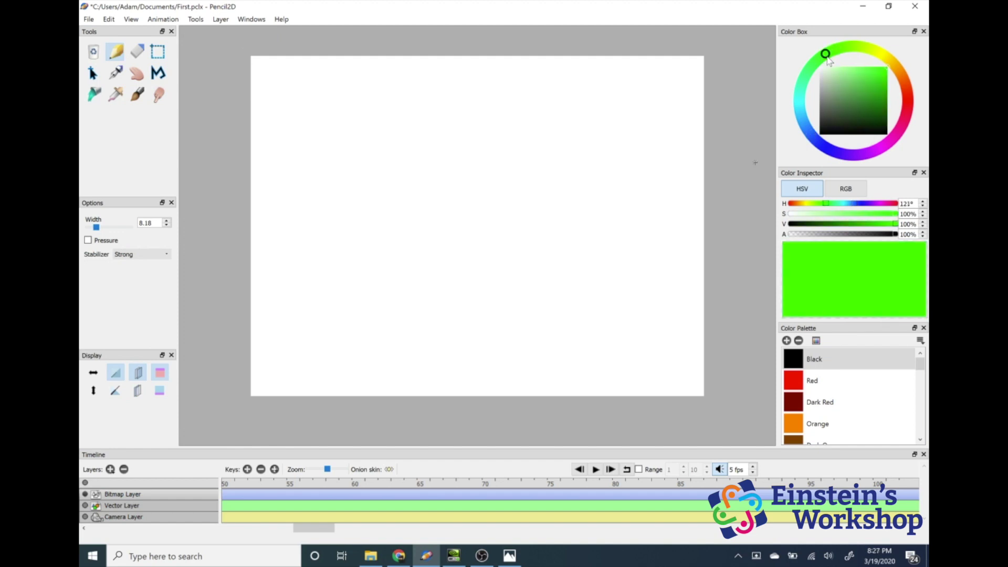
pyautogui.moveTo(813, 107)
pyautogui.mouseDown()
pyautogui.moveTo(807, 129)
pyautogui.moveTo(822, 146)
pyautogui.mouseUp()
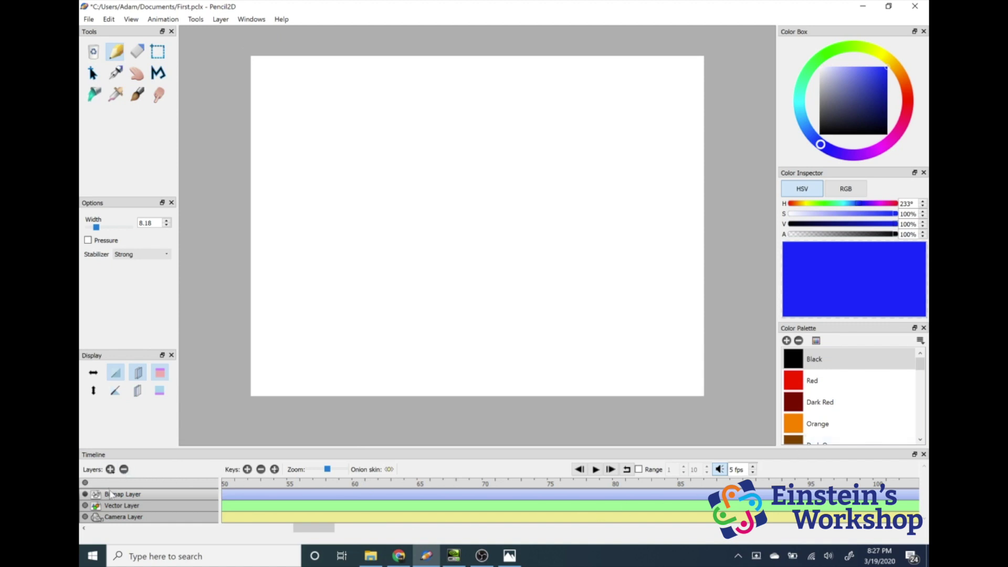
# Step: Hide the Vector Layer and return the timeline to frame 1
pyautogui.click(85, 506)
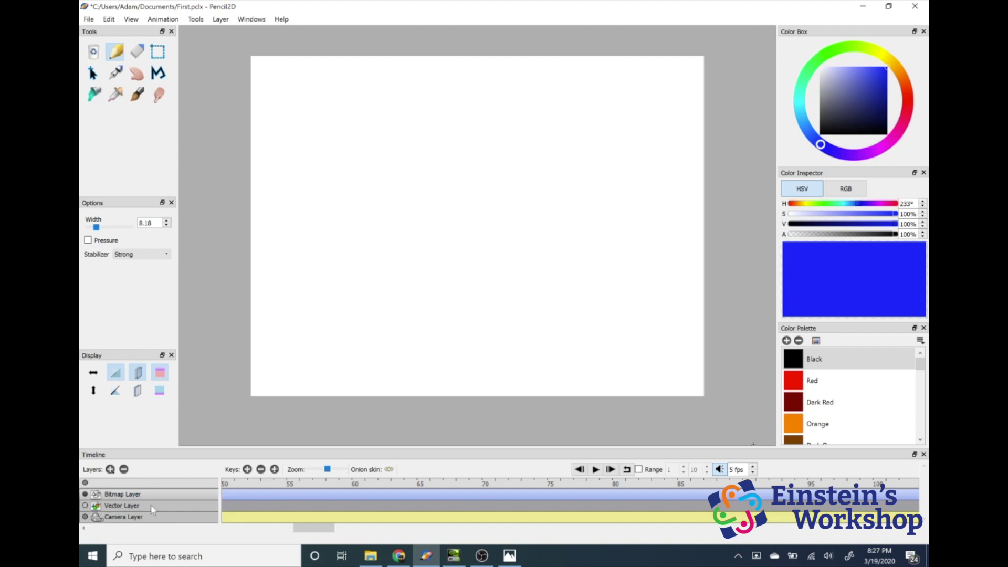
pyautogui.click(85, 505)
pyautogui.click(85, 506)
pyautogui.moveTo(321, 532); pyautogui.dragTo(83, 525)
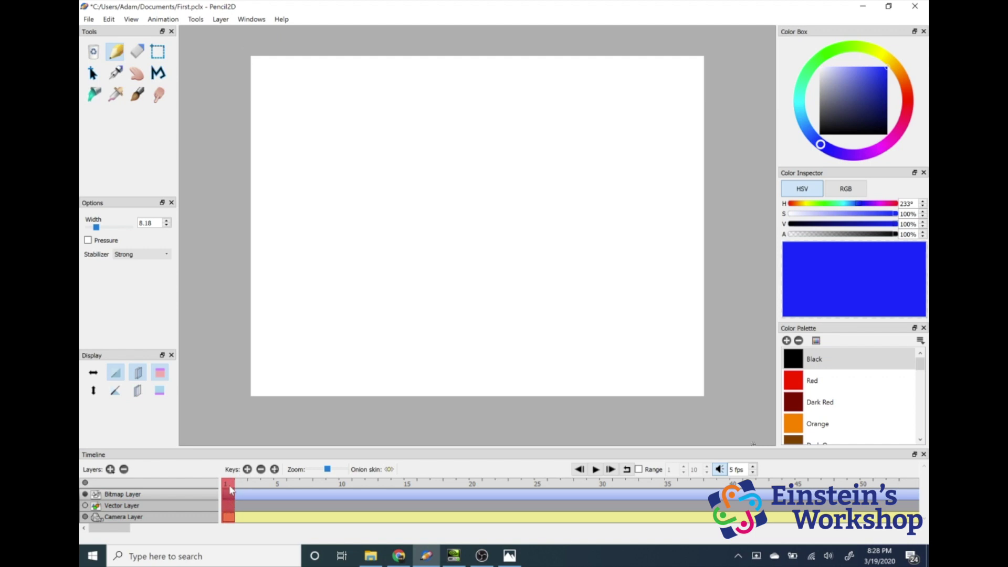
pyautogui.press('Return')
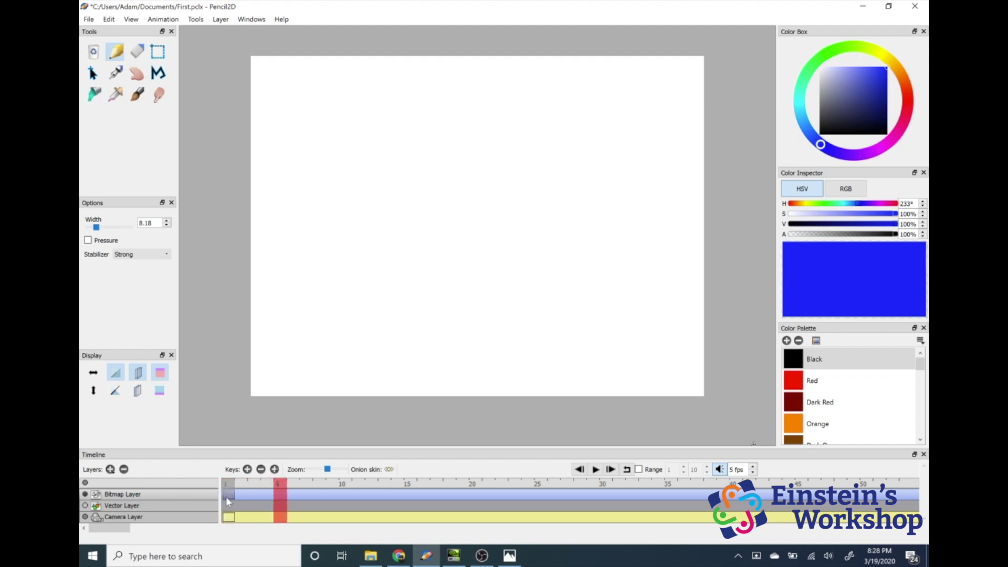
pyautogui.moveTo(278, 484); pyautogui.dragTo(229, 494)
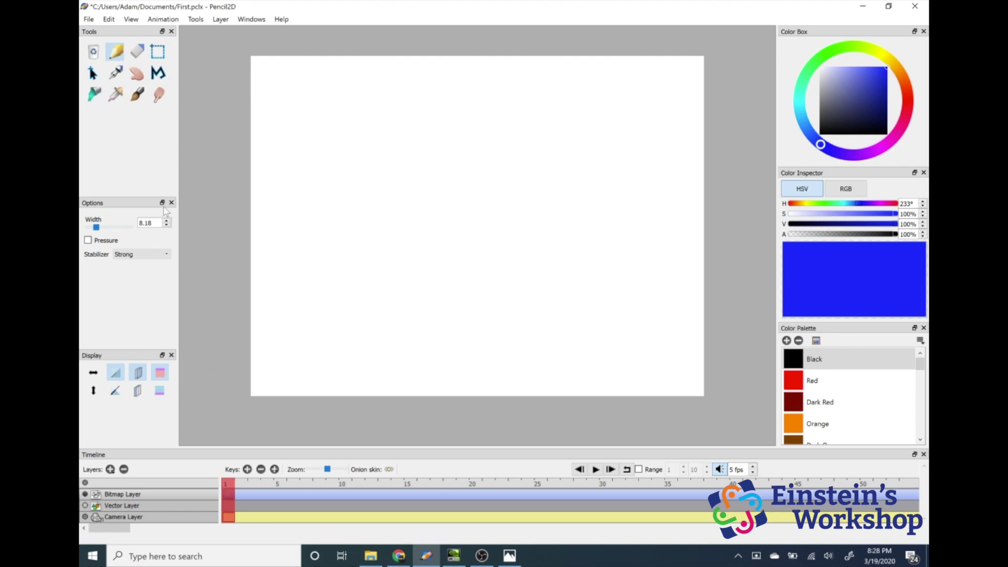
# Step: Draw a black bird on frame 1 with a round head, two raised curved wings, a V-shaped beak and dot eyes
pyautogui.moveTo(835, 112); pyautogui.dragTo(820, 134)
pyautogui.moveTo(463, 184)
pyautogui.mouseDown()
pyautogui.moveTo(451, 204)
pyautogui.moveTo(478, 219)
pyautogui.moveTo(488, 198)
pyautogui.moveTo(465, 185)
pyautogui.moveTo(450, 200)
pyautogui.moveTo(423, 183)
pyautogui.moveTo(364, 200)
pyautogui.mouseUp()
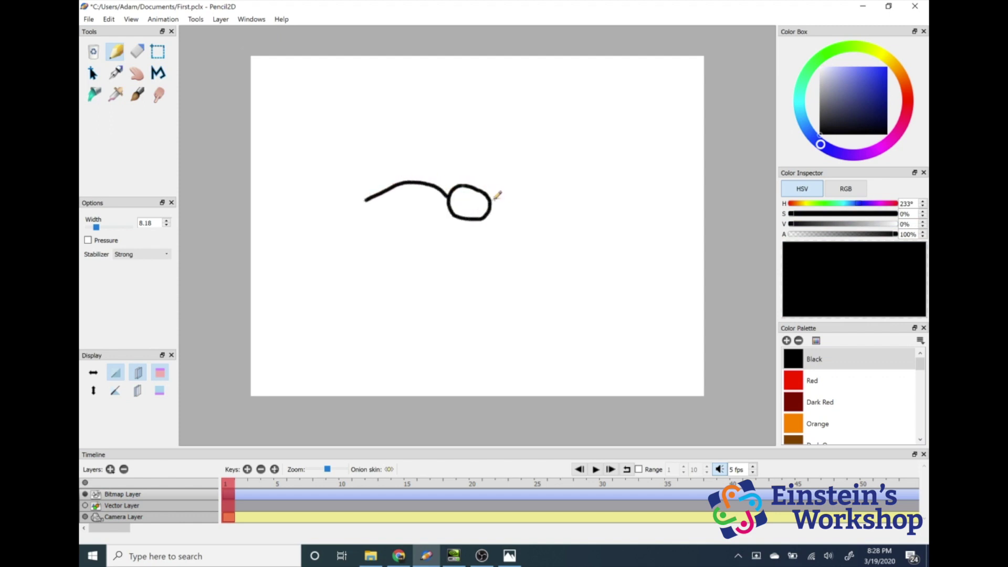
pyautogui.moveTo(491, 199)
pyautogui.mouseDown()
pyautogui.moveTo(570, 176)
pyautogui.moveTo(598, 190)
pyautogui.mouseUp()
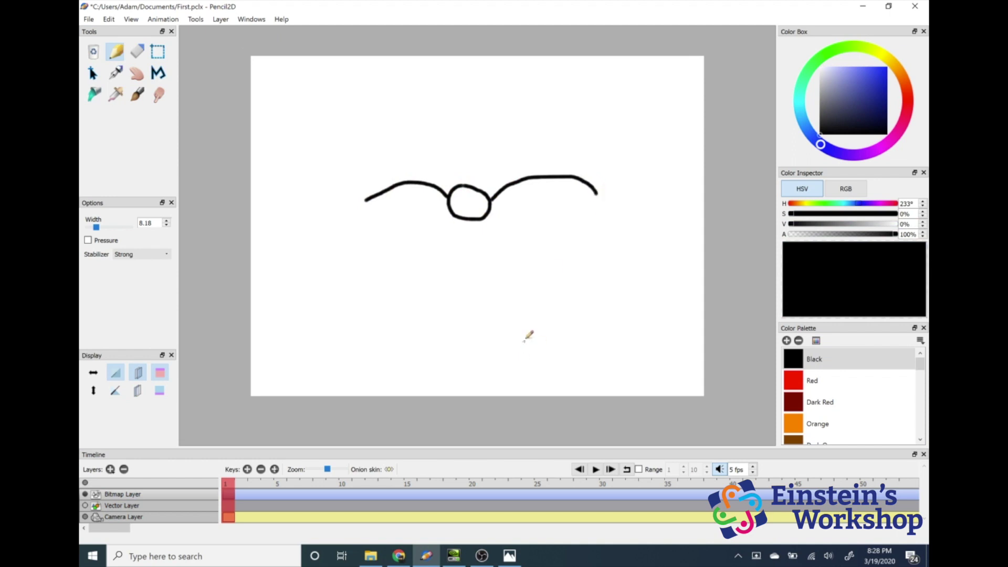
pyautogui.moveTo(471, 217); pyautogui.dragTo(476, 210)
pyautogui.click(461, 197)
pyautogui.click(477, 198)
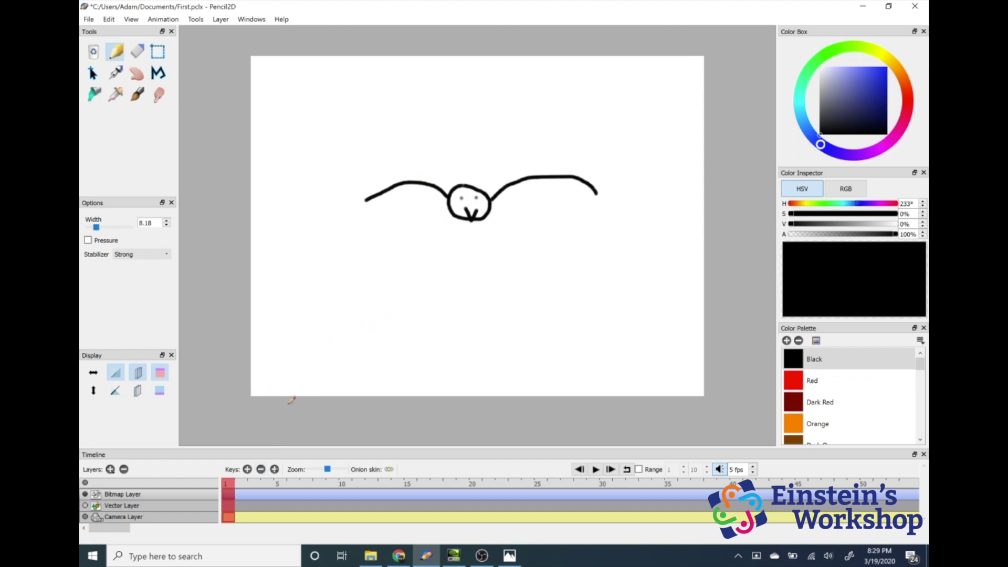
# Step: Add a keyframe at frame 2 and redraw the bird over its onion skin with the wingtips slightly lower
pyautogui.click(249, 471)
pyautogui.click(248, 469)
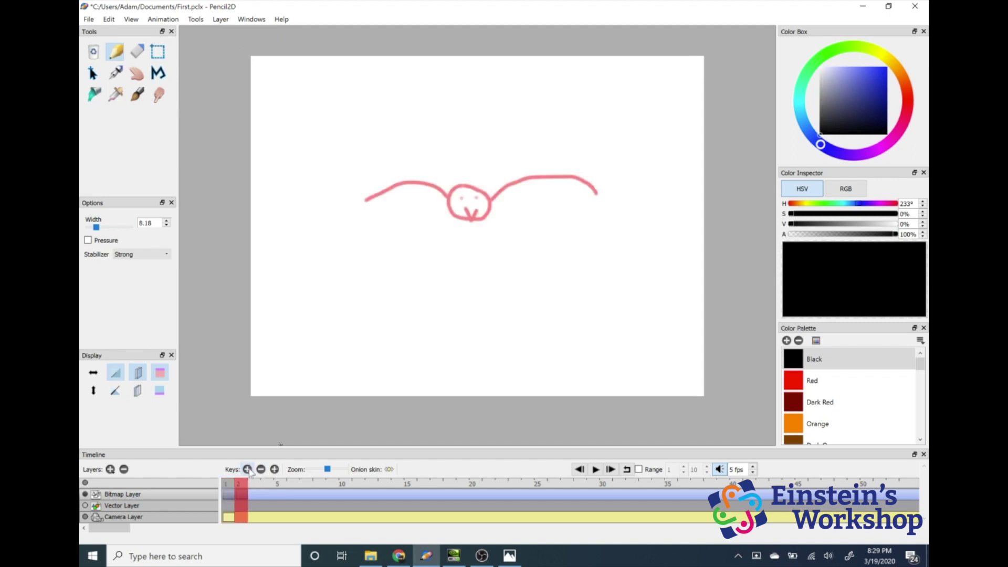
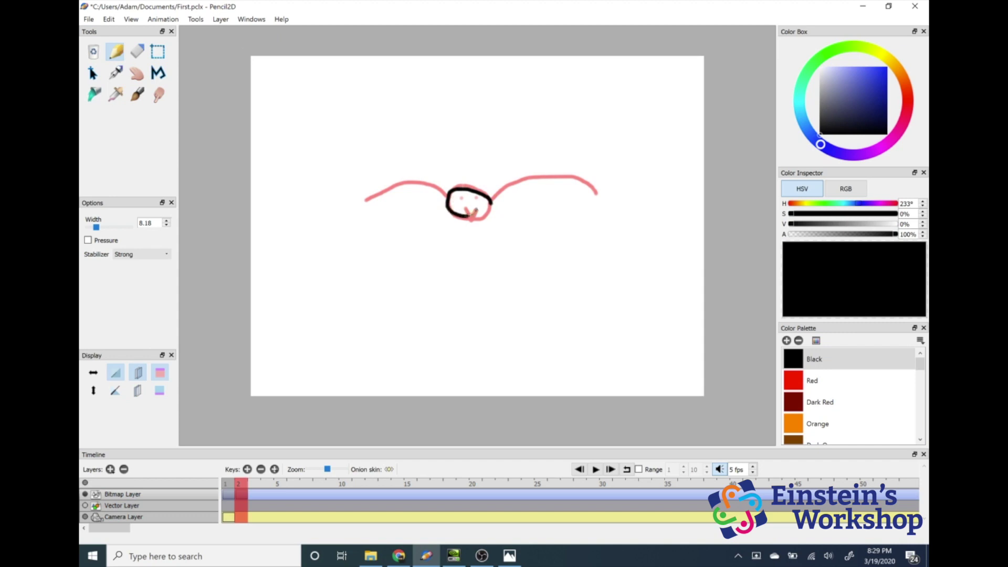
pyautogui.moveTo(465, 206)
pyautogui.mouseDown()
pyautogui.moveTo(470, 221)
pyautogui.moveTo(477, 211)
pyautogui.mouseUp()
pyautogui.click(462, 198)
pyautogui.click(475, 197)
pyautogui.moveTo(452, 192)
pyautogui.mouseDown()
pyautogui.moveTo(400, 184)
pyautogui.moveTo(377, 218)
pyautogui.mouseUp()
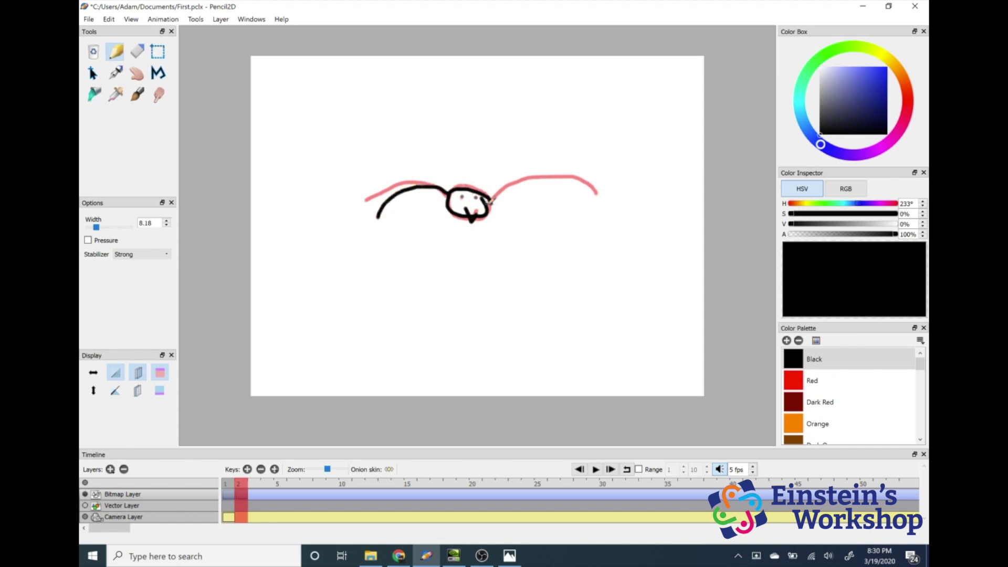
pyautogui.moveTo(489, 200)
pyautogui.mouseDown()
pyautogui.moveTo(512, 186)
pyautogui.moveTo(550, 187)
pyautogui.moveTo(580, 212)
pyautogui.mouseUp()
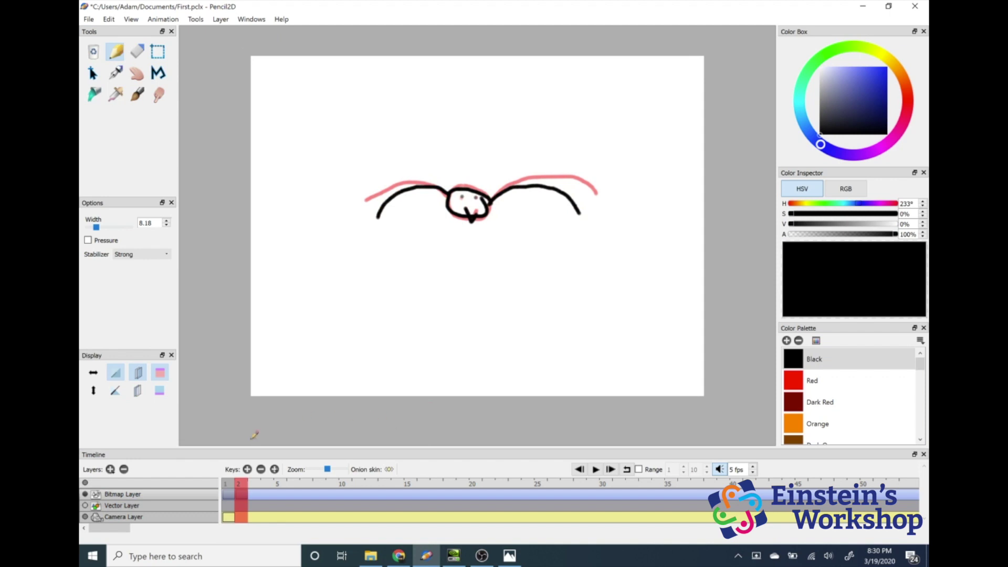
# Step: Draw the bird with lower wings on a new frame 3, saving partway, and add a keyframe at frame 4
pyautogui.click(246, 469)
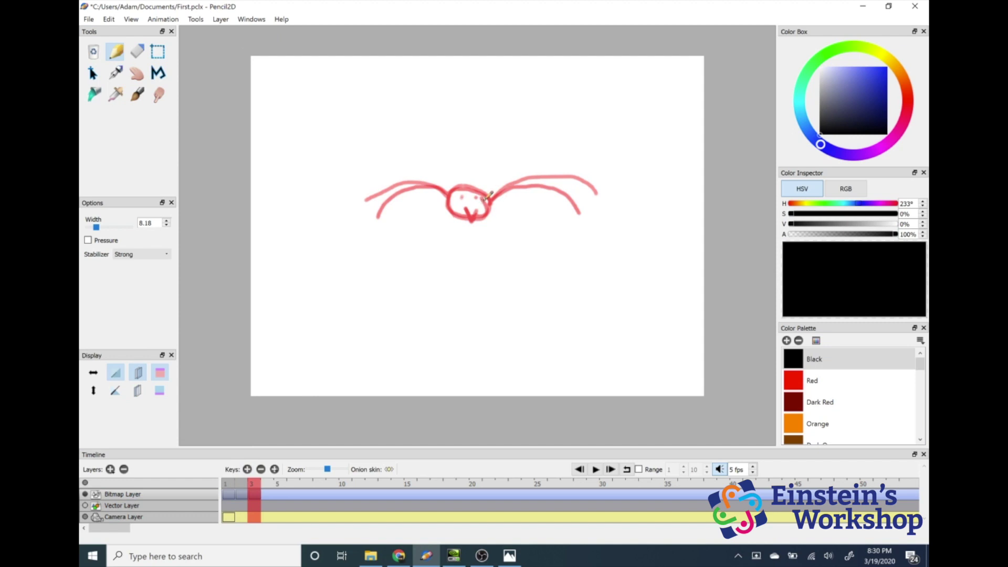
pyautogui.moveTo(489, 196)
pyautogui.mouseDown()
pyautogui.moveTo(471, 178)
pyautogui.moveTo(449, 192)
pyautogui.moveTo(457, 220)
pyautogui.moveTo(490, 209)
pyautogui.moveTo(476, 210)
pyautogui.mouseUp()
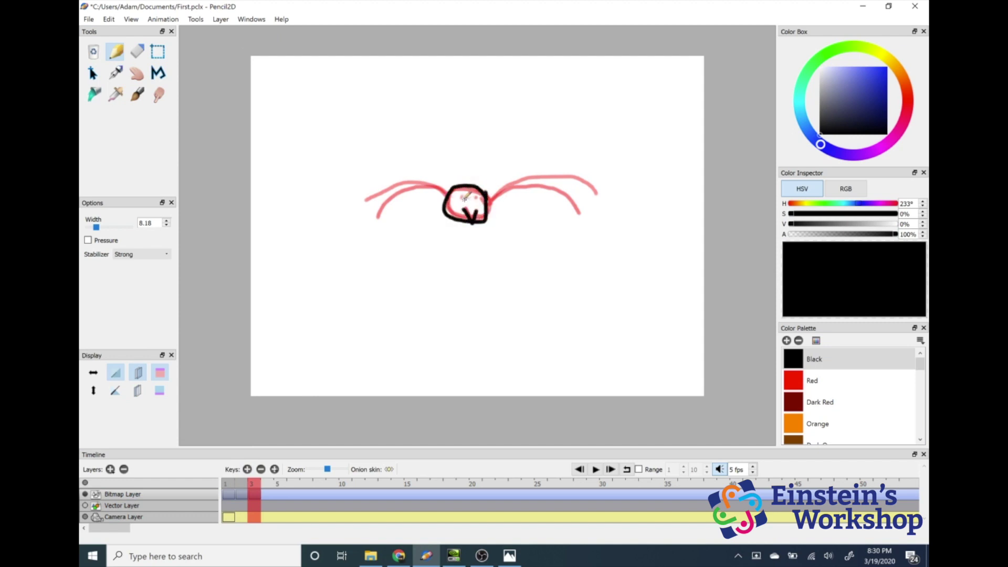
pyautogui.hotkey('ctrl', 's')
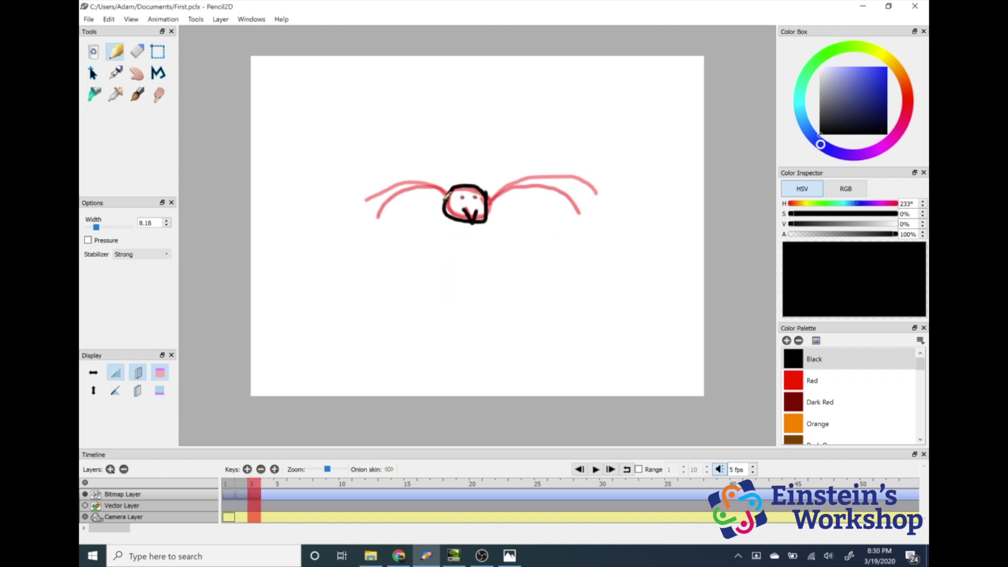
pyautogui.moveTo(445, 199)
pyautogui.mouseDown()
pyautogui.moveTo(396, 214)
pyautogui.moveTo(388, 231)
pyautogui.mouseUp()
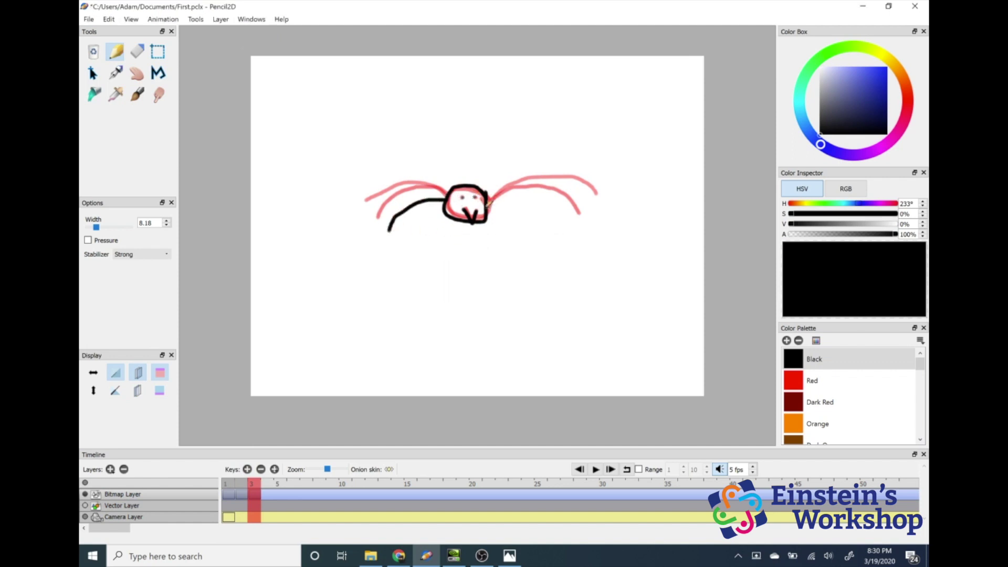
pyautogui.moveTo(488, 203)
pyautogui.mouseDown()
pyautogui.moveTo(519, 191)
pyautogui.moveTo(566, 221)
pyautogui.mouseUp()
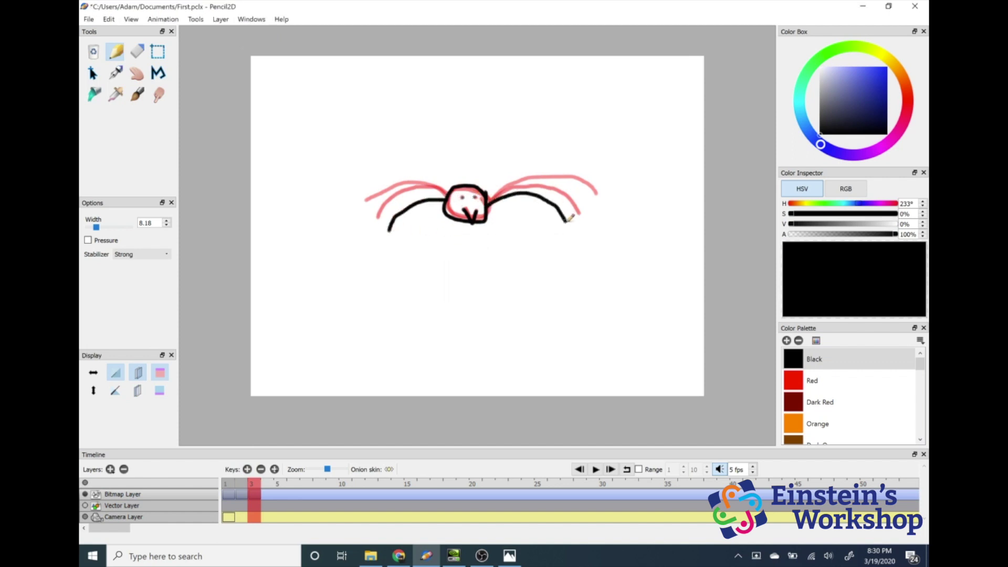
pyautogui.click(247, 468)
pyautogui.moveTo(489, 199)
pyautogui.mouseDown()
pyautogui.moveTo(443, 197)
pyautogui.moveTo(447, 219)
pyautogui.moveTo(476, 222)
pyautogui.moveTo(474, 185)
pyautogui.moveTo(461, 224)
pyautogui.moveTo(484, 201)
pyautogui.moveTo(459, 200)
pyautogui.mouseUp()
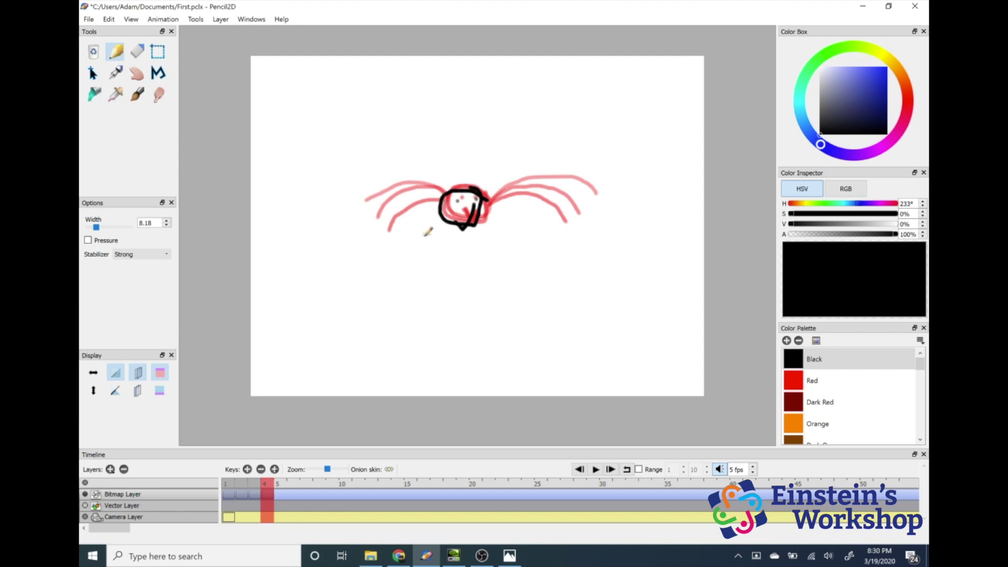
pyautogui.click(137, 52)
pyautogui.moveTo(483, 184)
pyautogui.mouseDown()
pyautogui.moveTo(446, 196)
pyautogui.moveTo(464, 188)
pyautogui.moveTo(473, 220)
pyautogui.mouseUp()
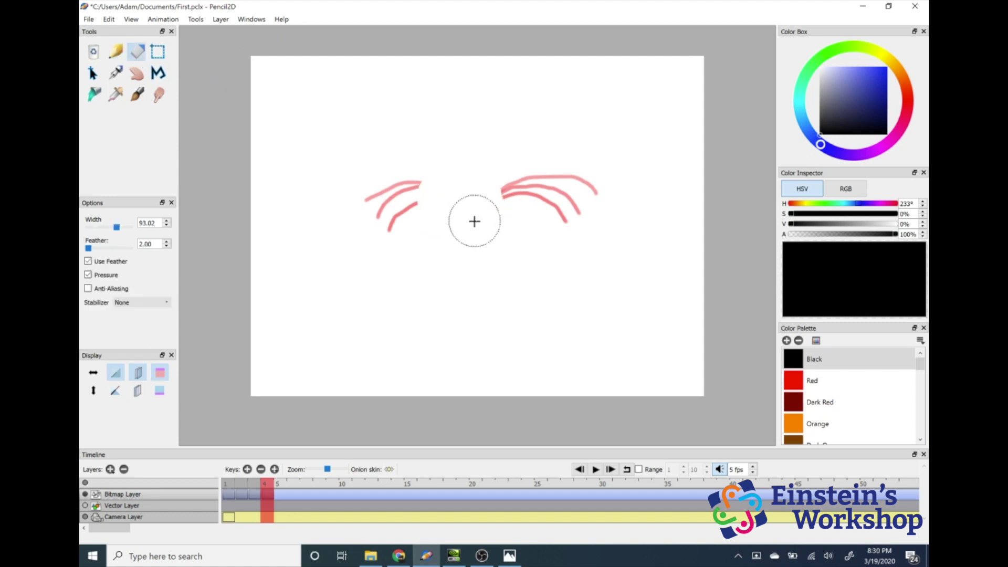
pyautogui.hotkey('ctrl', 'z')
pyautogui.hotkey('ctrl', 'z')
pyautogui.hotkey('ctrl', 'z')
pyautogui.press('p')
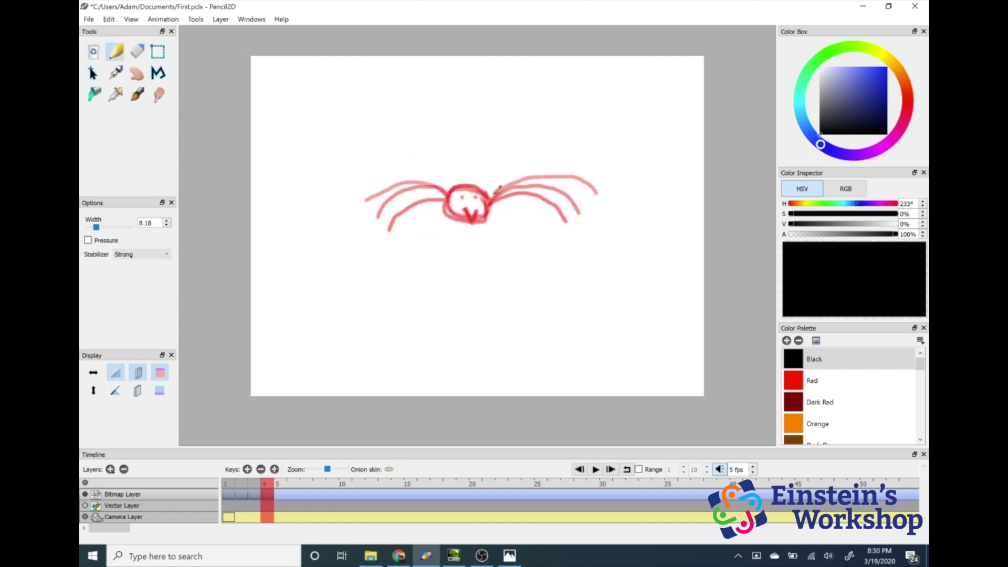
# Step: Draw the bird's head, face and two further lowered wings with the Pencil on frame 4
pyautogui.moveTo(490, 200)
pyautogui.mouseDown()
pyautogui.moveTo(450, 191)
pyautogui.moveTo(448, 207)
pyautogui.moveTo(470, 222)
pyautogui.moveTo(493, 197)
pyautogui.mouseUp()
pyautogui.moveTo(468, 205)
pyautogui.mouseDown()
pyautogui.moveTo(474, 224)
pyautogui.moveTo(480, 210)
pyautogui.moveTo(395, 242)
pyautogui.mouseUp()
pyautogui.moveTo(494, 199)
pyautogui.mouseDown()
pyautogui.moveTo(526, 210)
pyautogui.moveTo(537, 235)
pyautogui.mouseUp()
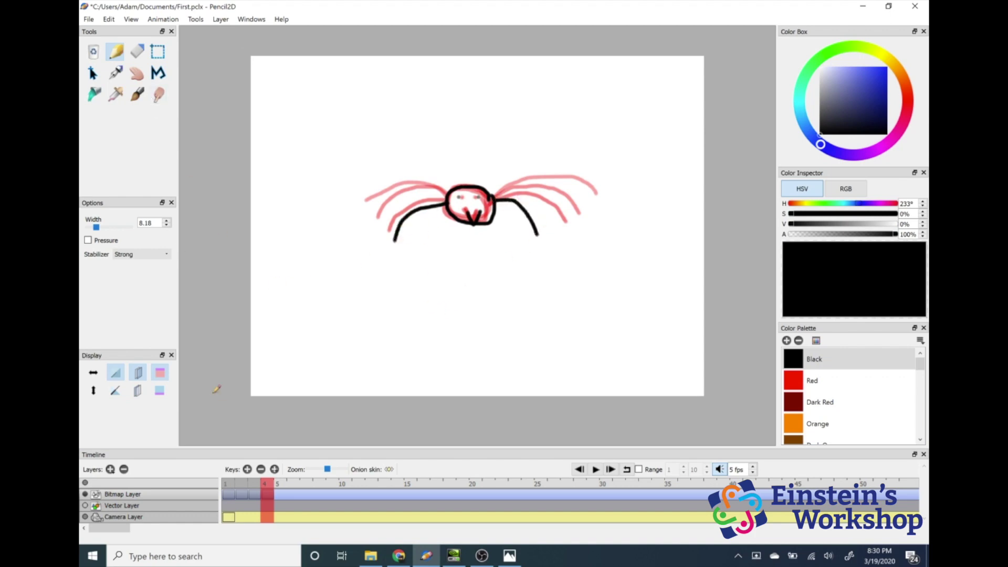
# Step: Add a keyframe at frame 5 and draw the bird with its wings bent farther down and inward
pyautogui.click(247, 469)
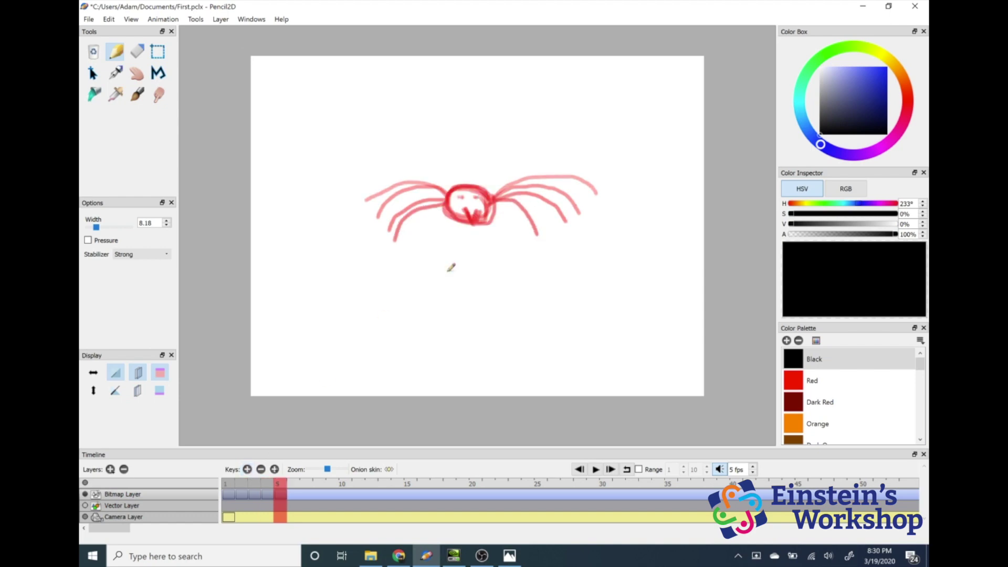
pyautogui.moveTo(496, 212)
pyautogui.mouseDown()
pyautogui.moveTo(501, 202)
pyautogui.moveTo(469, 181)
pyautogui.moveTo(455, 215)
pyautogui.moveTo(498, 210)
pyautogui.moveTo(496, 189)
pyautogui.moveTo(472, 220)
pyautogui.moveTo(480, 210)
pyautogui.moveTo(428, 213)
pyautogui.moveTo(412, 244)
pyautogui.mouseUp()
pyautogui.click(459, 199)
pyautogui.click(477, 198)
pyautogui.moveTo(498, 193)
pyautogui.mouseDown()
pyautogui.moveTo(524, 223)
pyautogui.moveTo(525, 246)
pyautogui.mouseUp()
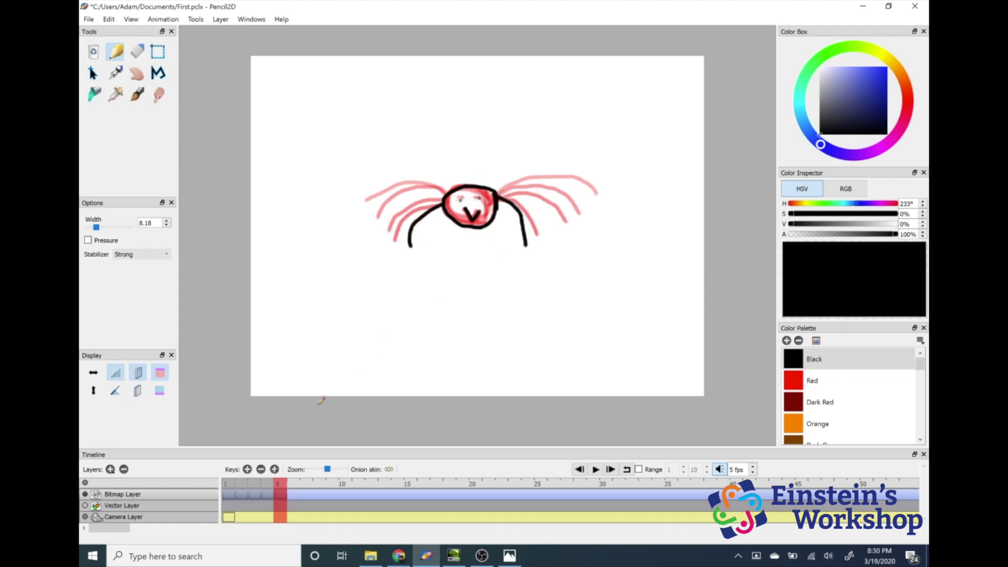
# Step: Add a keyframe at frame 6, draw the bird with wings hanging nearly straight down, and save the file
pyautogui.click(247, 469)
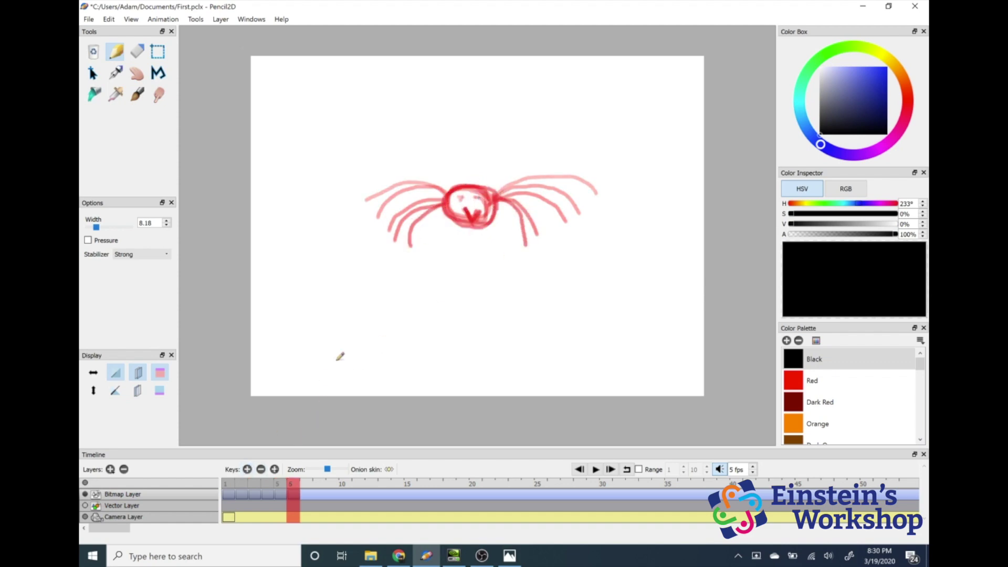
pyautogui.moveTo(492, 185)
pyautogui.mouseDown()
pyautogui.moveTo(502, 188)
pyautogui.moveTo(442, 196)
pyautogui.moveTo(451, 227)
pyautogui.moveTo(494, 210)
pyautogui.moveTo(487, 185)
pyautogui.moveTo(485, 211)
pyautogui.moveTo(433, 239)
pyautogui.moveTo(436, 257)
pyautogui.moveTo(507, 207)
pyautogui.moveTo(520, 261)
pyautogui.mouseUp()
pyautogui.click(460, 198)
pyautogui.click(475, 198)
pyautogui.hotkey('ctrl', 's')
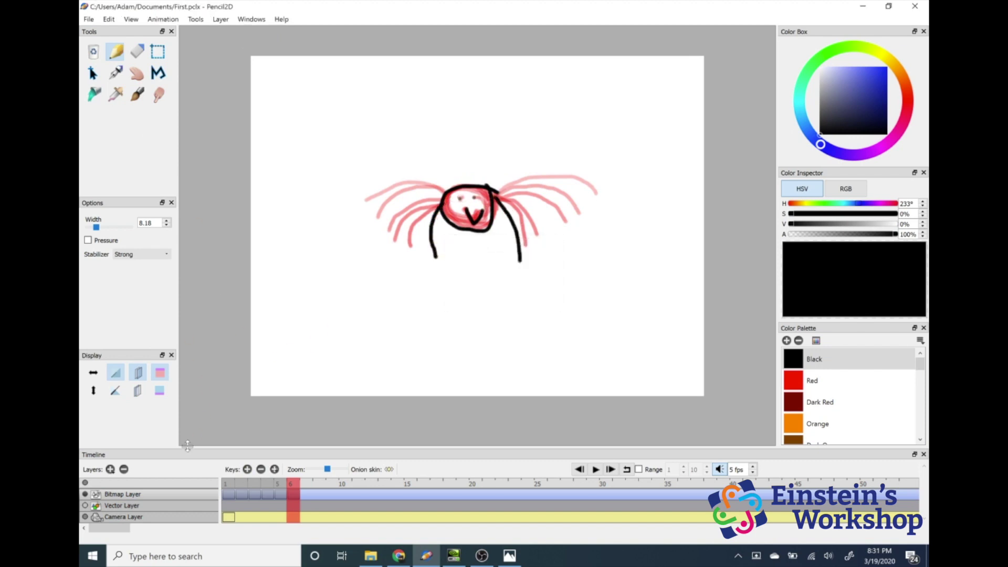
# Step: Add an empty keyframe at frame 7 and play the animation from frame 1 with looping on
pyautogui.click(247, 469)
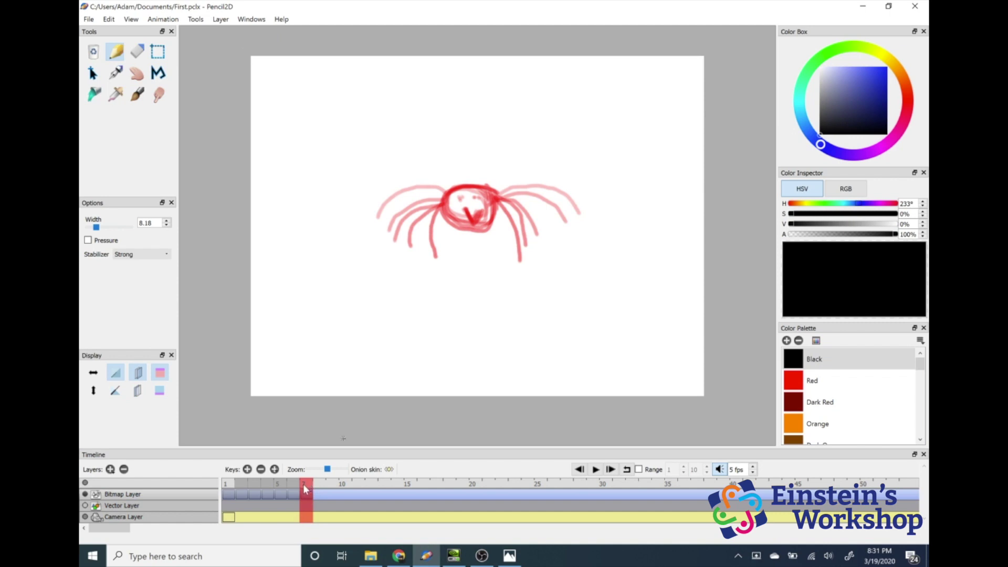
pyautogui.moveTo(306, 489)
pyautogui.mouseDown()
pyautogui.moveTo(220, 496)
pyautogui.moveTo(242, 500)
pyautogui.moveTo(294, 494)
pyautogui.moveTo(217, 489)
pyautogui.moveTo(308, 490)
pyautogui.moveTo(225, 496)
pyautogui.moveTo(304, 491)
pyautogui.moveTo(228, 486)
pyautogui.mouseUp()
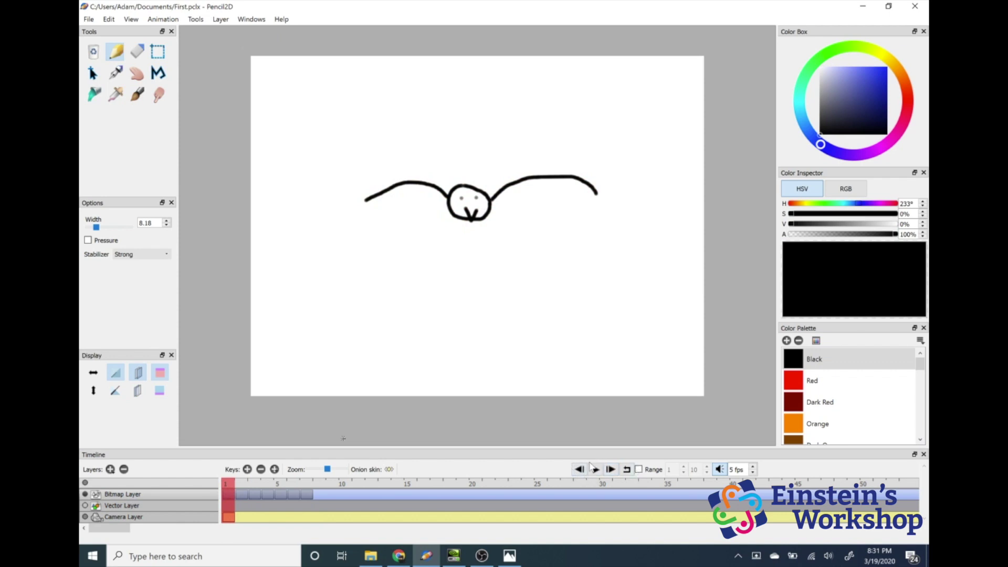
pyautogui.click(627, 470)
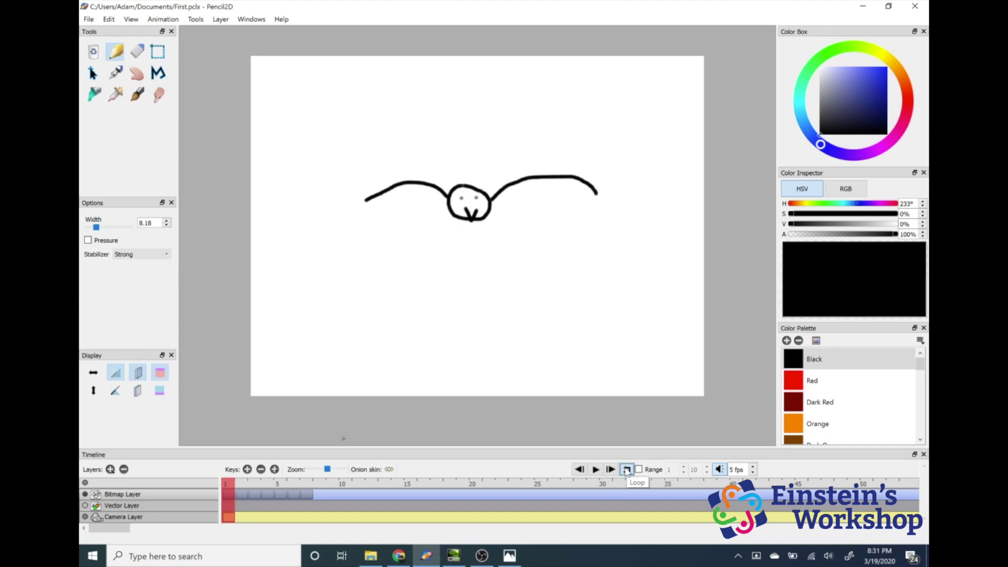
pyautogui.click(743, 470)
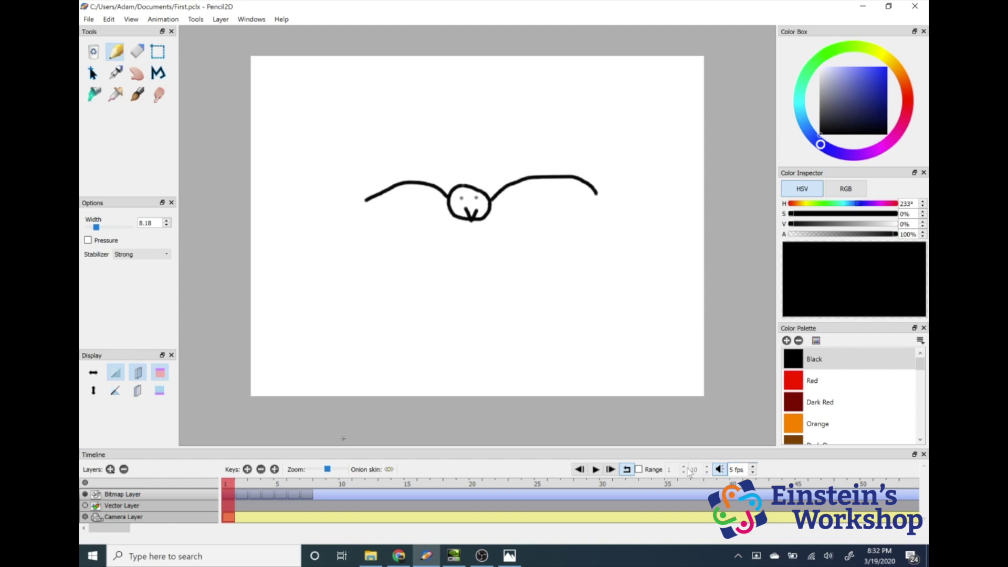
pyautogui.click(595, 469)
# Step: Raise the frame rate to 19 fps while the bird animation loops
pyautogui.click(753, 468)
pyautogui.click(753, 467)
pyautogui.click(753, 467)
pyautogui.click(753, 468)
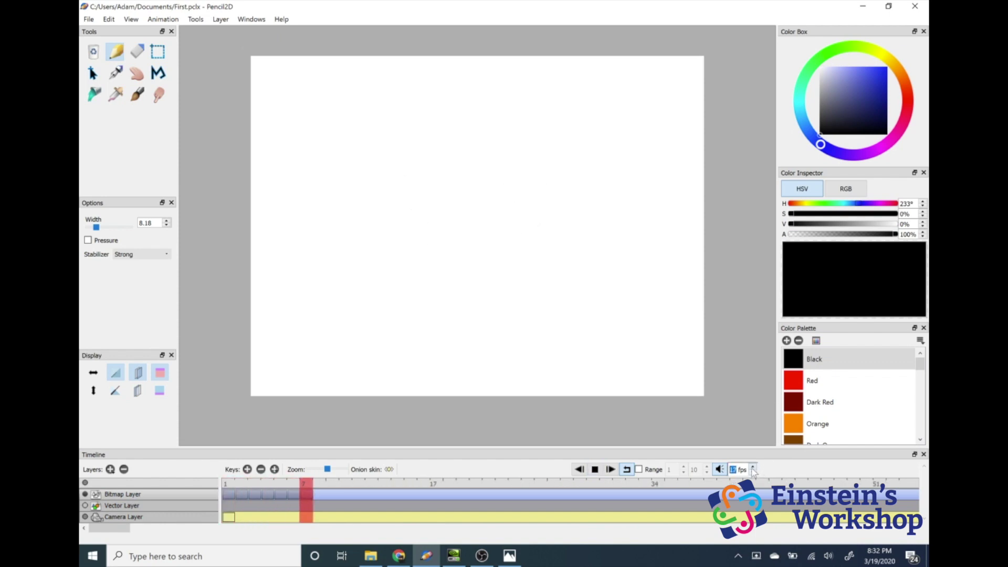
pyautogui.click(753, 468)
pyautogui.click(753, 467)
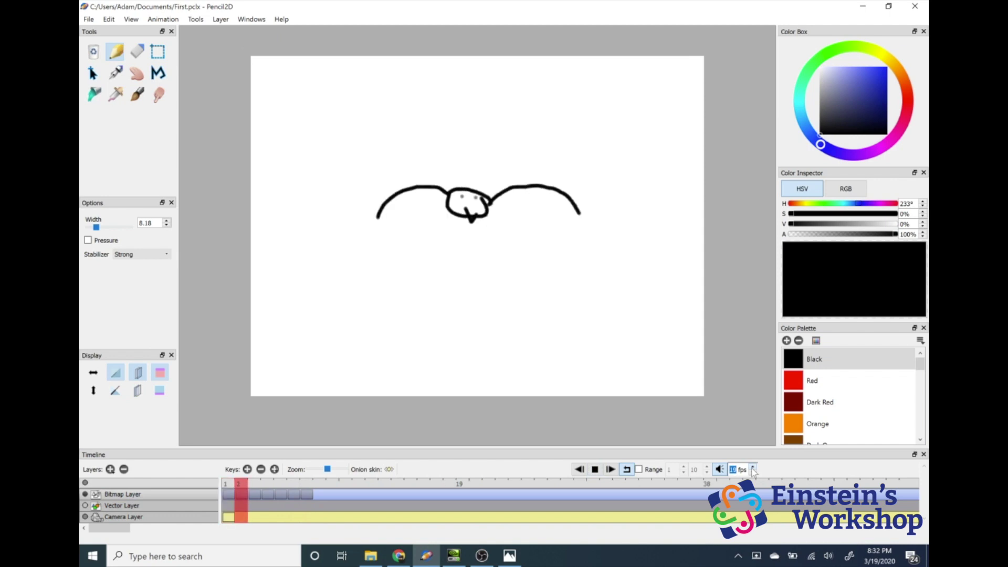
# Step: Stop the looping playback and set the frame rate to 5 fps
pyautogui.click(595, 469)
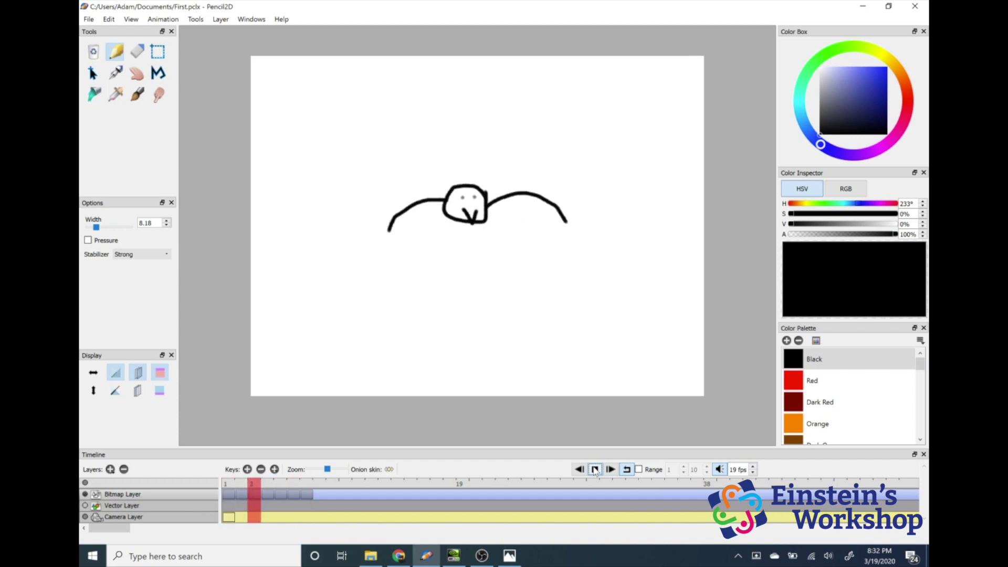
pyautogui.click(595, 468)
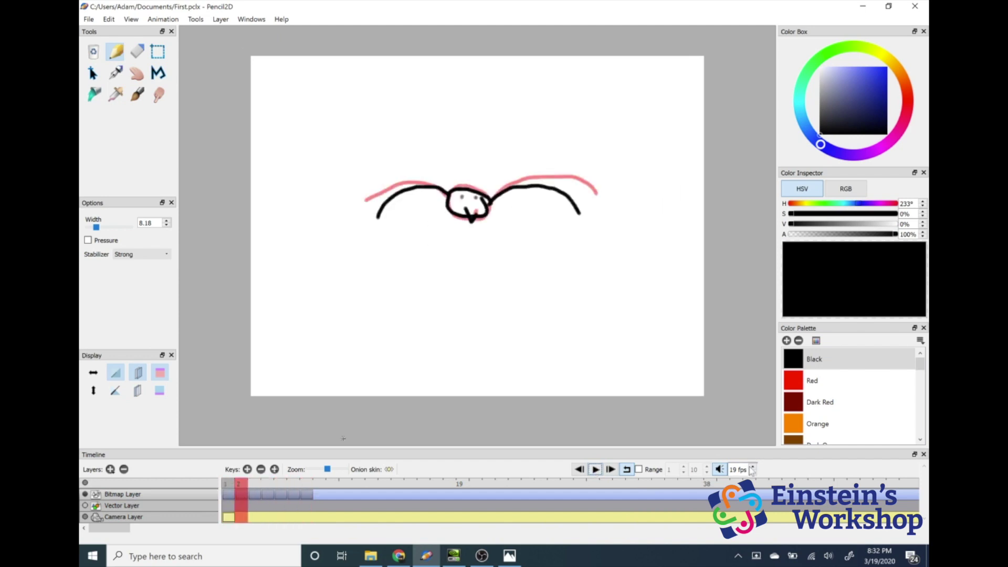
pyautogui.write('5')
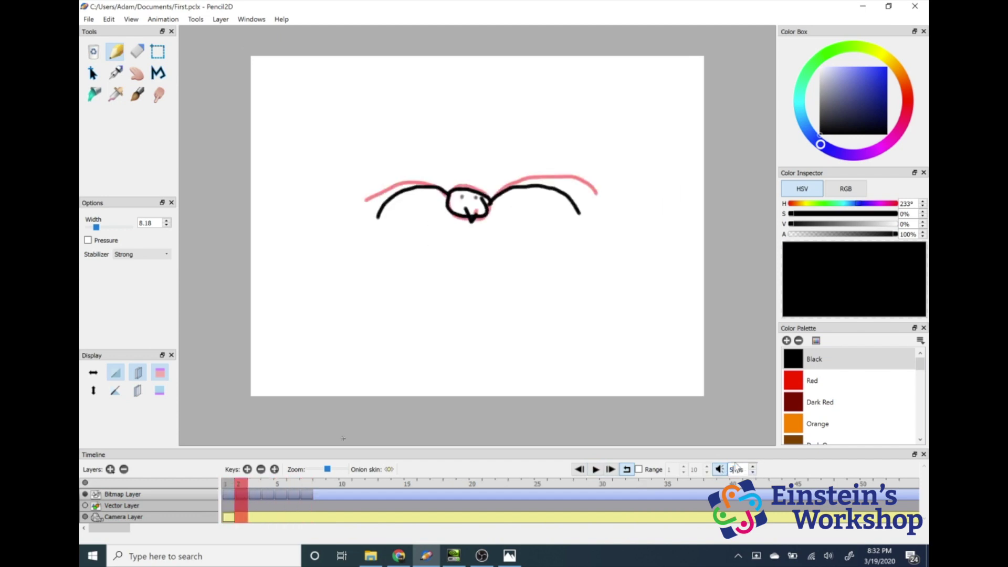
# Step: Remove the bird keyframes from frame 7 back to frame 2 and clear the drawing on frame 1
pyautogui.click(251, 486)
pyautogui.moveTo(257, 486)
pyautogui.mouseDown()
pyautogui.moveTo(239, 486)
pyautogui.moveTo(306, 487)
pyautogui.mouseUp()
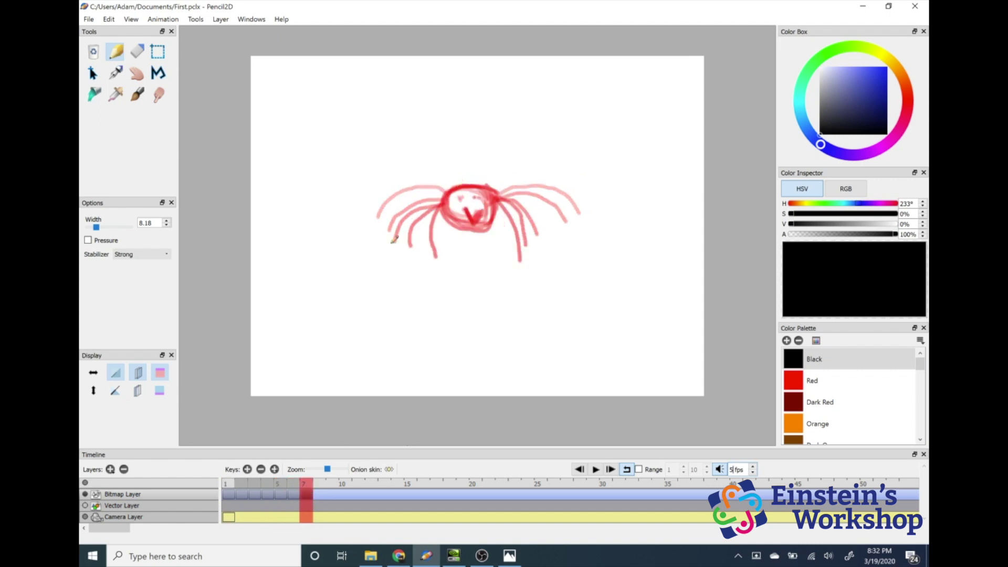
pyautogui.click(262, 470)
pyautogui.click(261, 470)
pyautogui.click(261, 470)
pyautogui.click(262, 470)
pyautogui.click(262, 470)
pyautogui.click(261, 470)
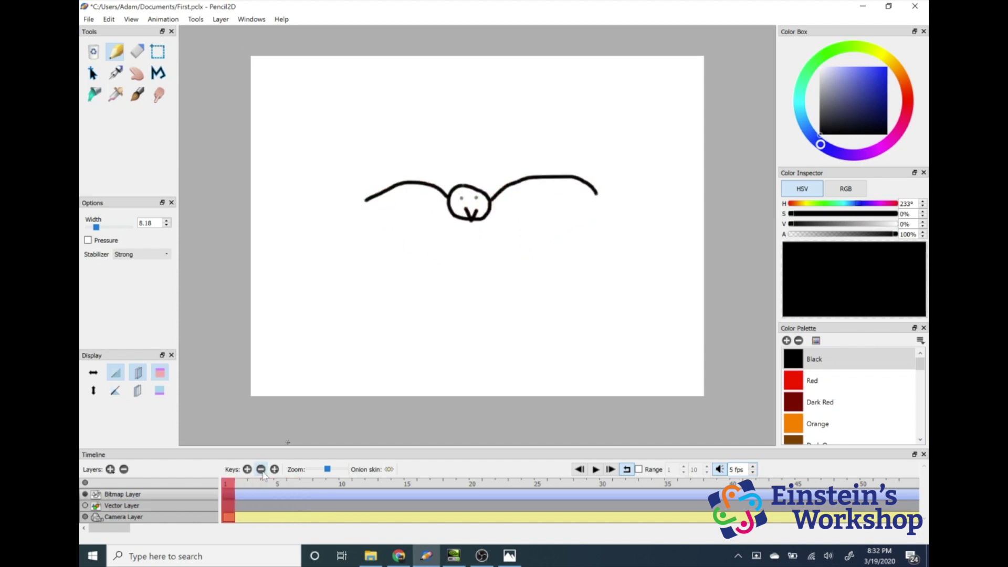
pyautogui.click(261, 470)
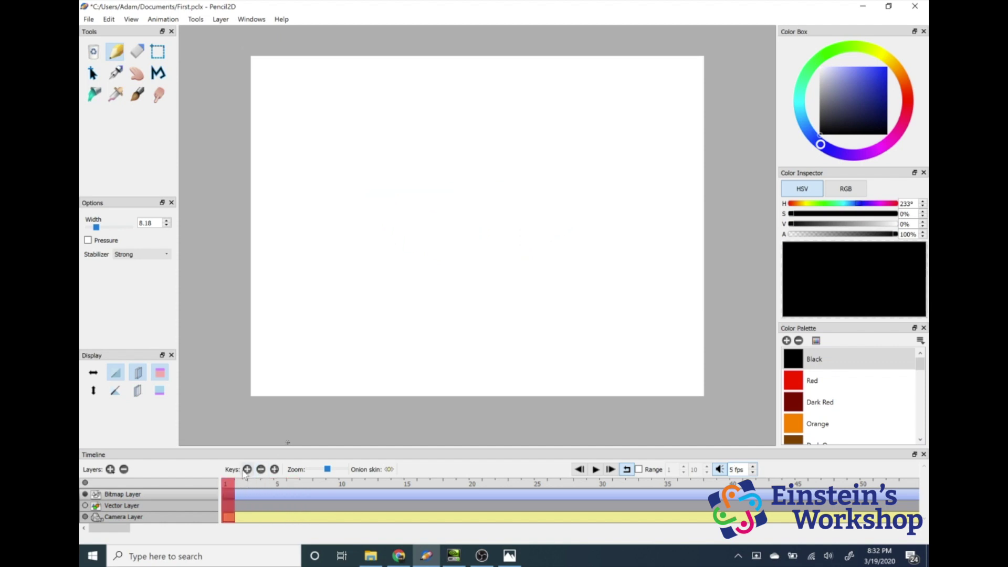
pyautogui.click(262, 470)
# Step: Draw a new bird on frame 1 with a round head, beak, small dot eyes and two nearly horizontal outstretched wings
pyautogui.moveTo(495, 191)
pyautogui.mouseDown()
pyautogui.moveTo(464, 176)
pyautogui.moveTo(447, 192)
pyautogui.moveTo(457, 216)
pyautogui.moveTo(493, 218)
pyautogui.moveTo(505, 183)
pyautogui.moveTo(489, 191)
pyautogui.moveTo(476, 227)
pyautogui.moveTo(489, 195)
pyautogui.mouseUp()
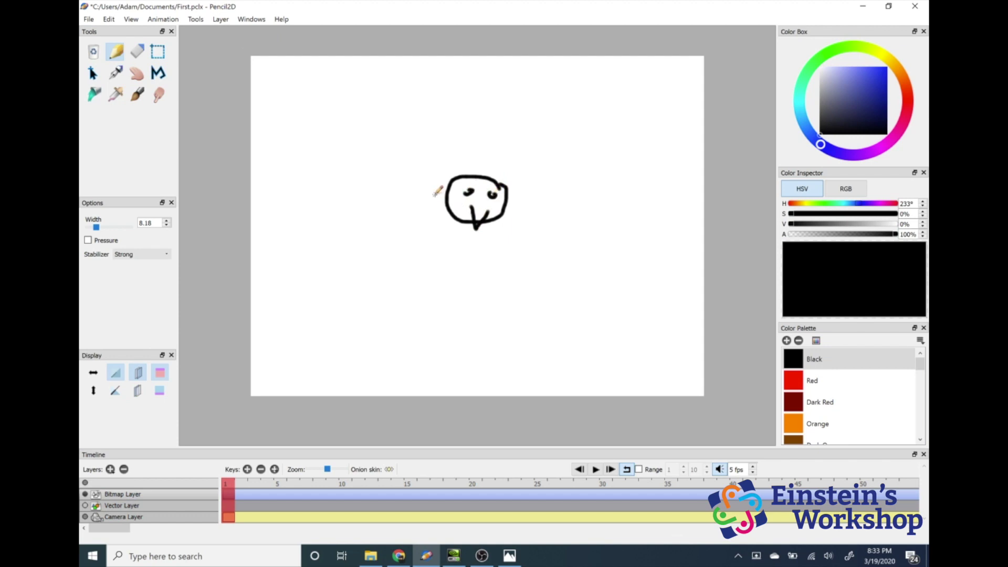
pyautogui.hotkey('ctrl', 'z')
pyautogui.hotkey('ctrl', 'z')
pyautogui.click(463, 193)
pyautogui.click(492, 192)
pyautogui.moveTo(446, 184)
pyautogui.mouseDown()
pyautogui.moveTo(405, 178)
pyautogui.moveTo(346, 192)
pyautogui.mouseUp()
pyautogui.moveTo(558, 181); pyautogui.dragTo(601, 199)
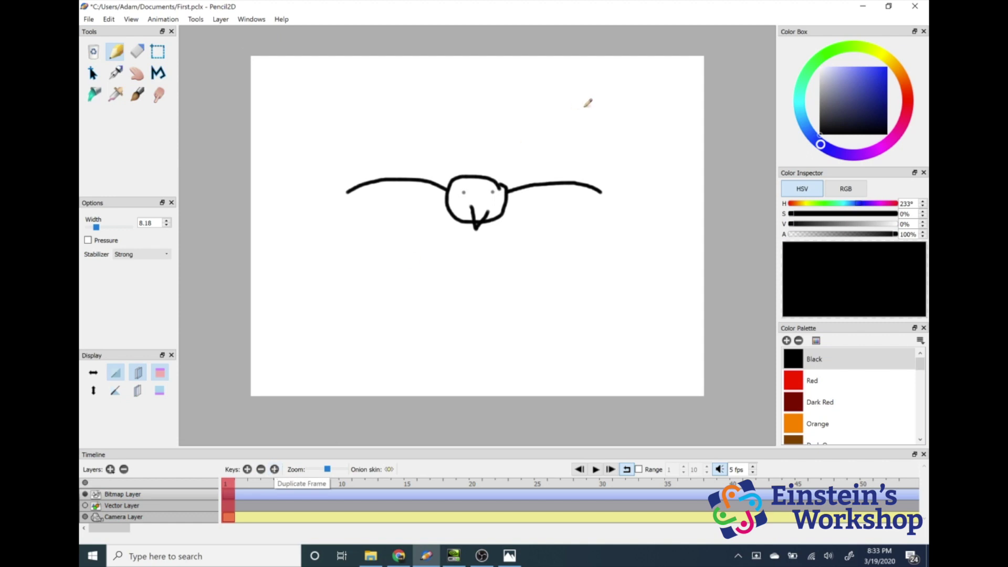
# Step: Duplicate frame 1 to frame 2, erase both wings and redraw them curving slightly downward at the tips
pyautogui.click(273, 469)
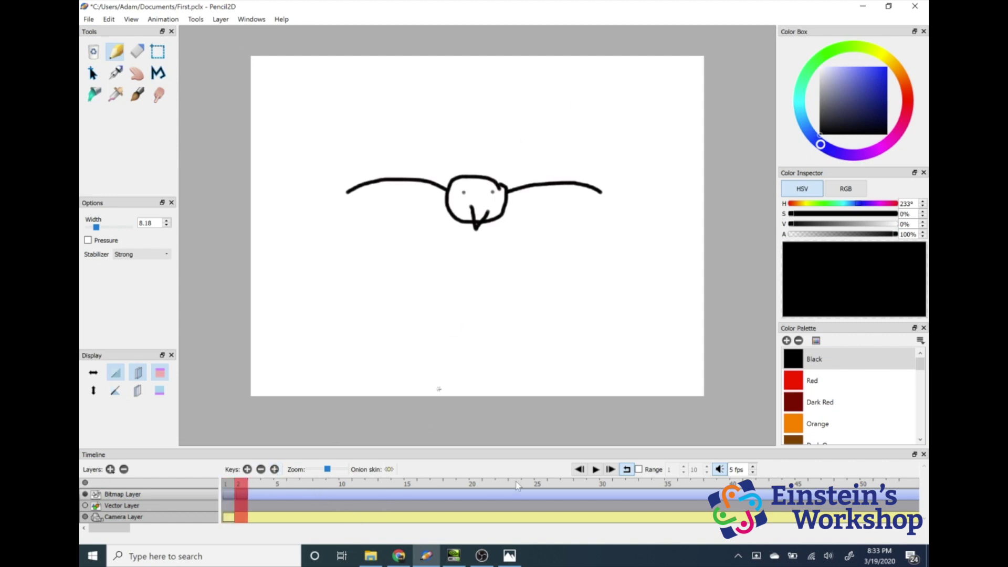
pyautogui.click(139, 53)
pyautogui.moveTo(333, 203)
pyautogui.mouseDown()
pyautogui.moveTo(340, 187)
pyautogui.moveTo(382, 175)
pyautogui.moveTo(420, 182)
pyautogui.mouseUp()
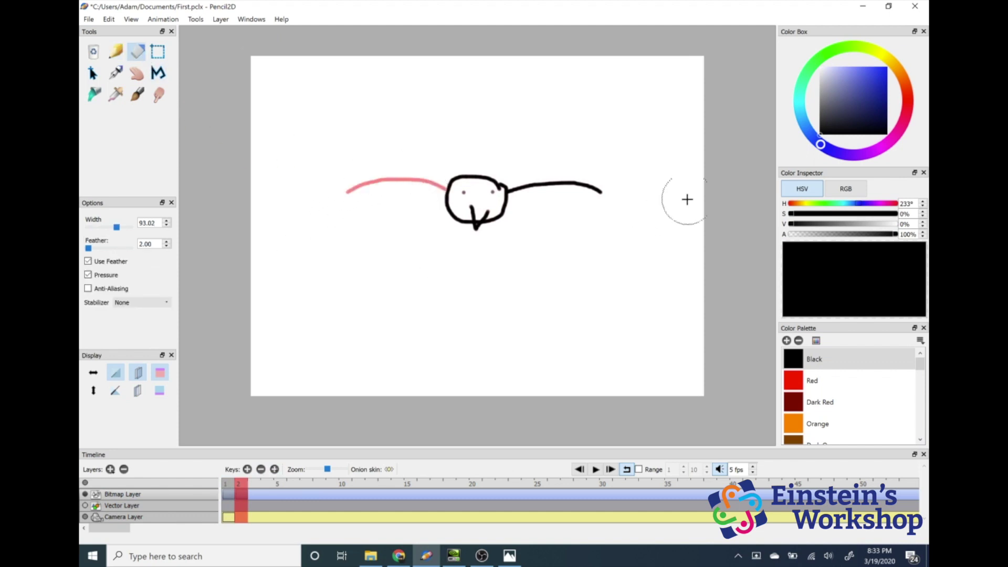
pyautogui.moveTo(687, 199); pyautogui.dragTo(535, 191)
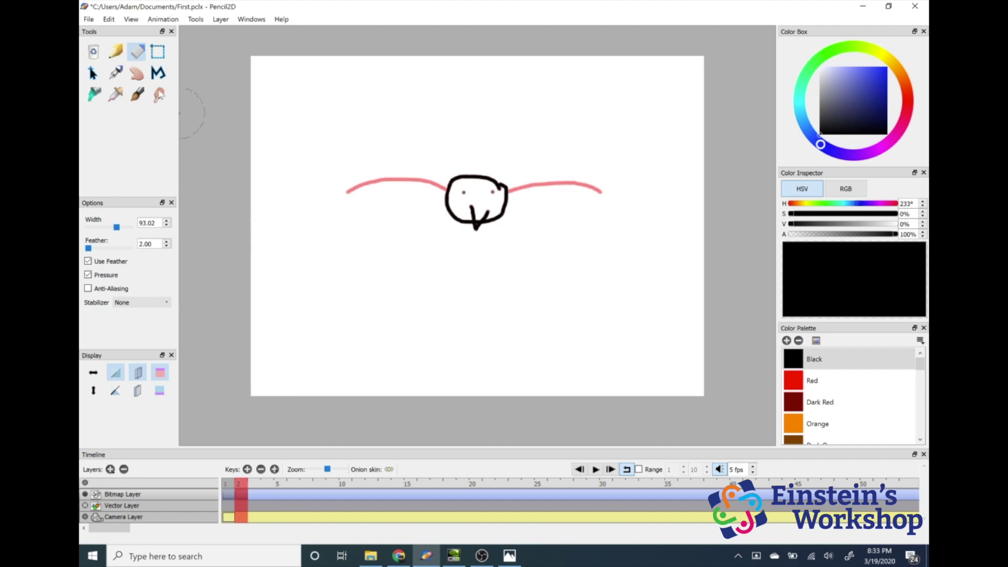
pyautogui.click(115, 51)
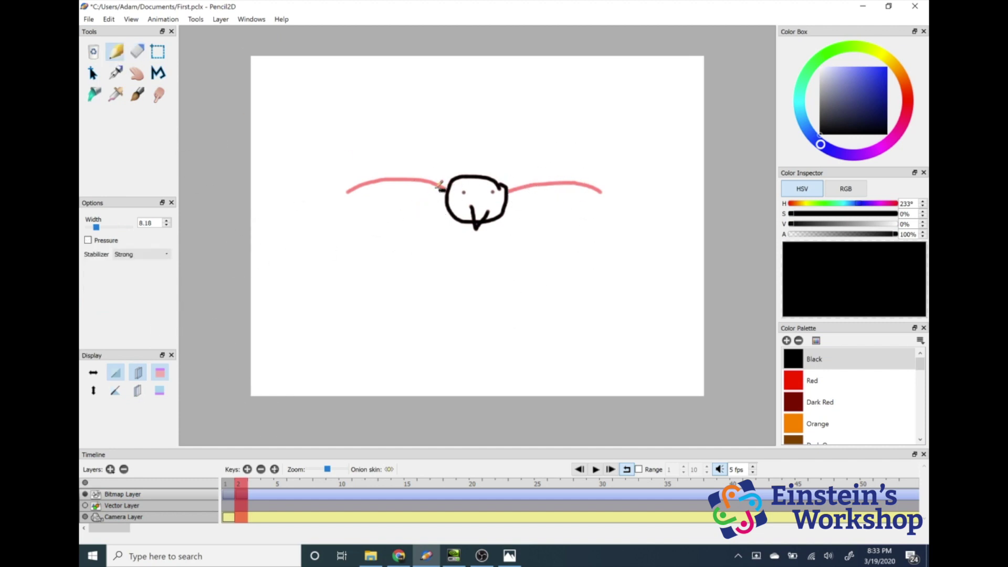
pyautogui.moveTo(440, 185)
pyautogui.mouseDown()
pyautogui.moveTo(404, 184)
pyautogui.moveTo(361, 209)
pyautogui.mouseUp()
pyautogui.moveTo(505, 194)
pyautogui.mouseDown()
pyautogui.moveTo(554, 184)
pyautogui.moveTo(602, 218)
pyautogui.mouseUp()
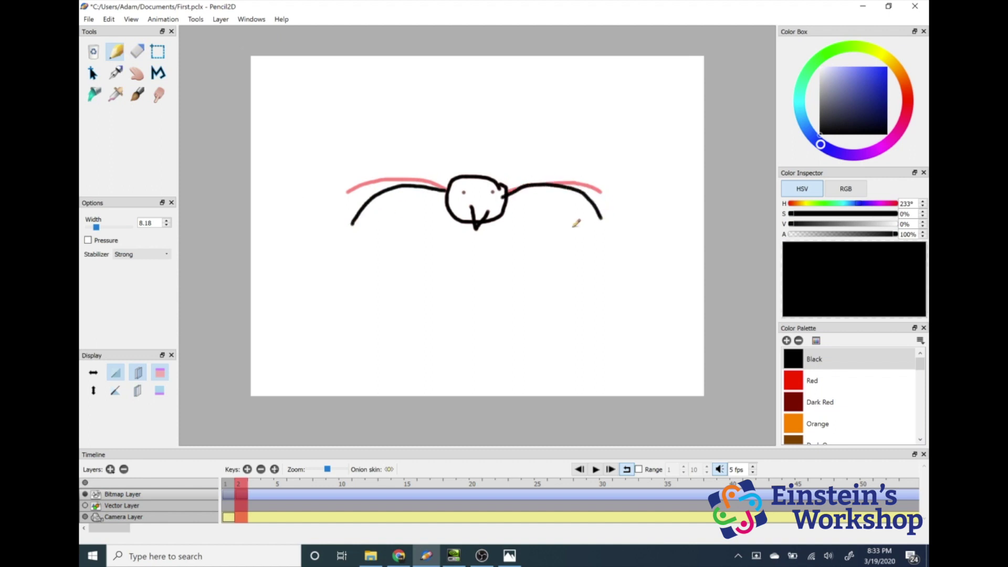
pyautogui.click(275, 468)
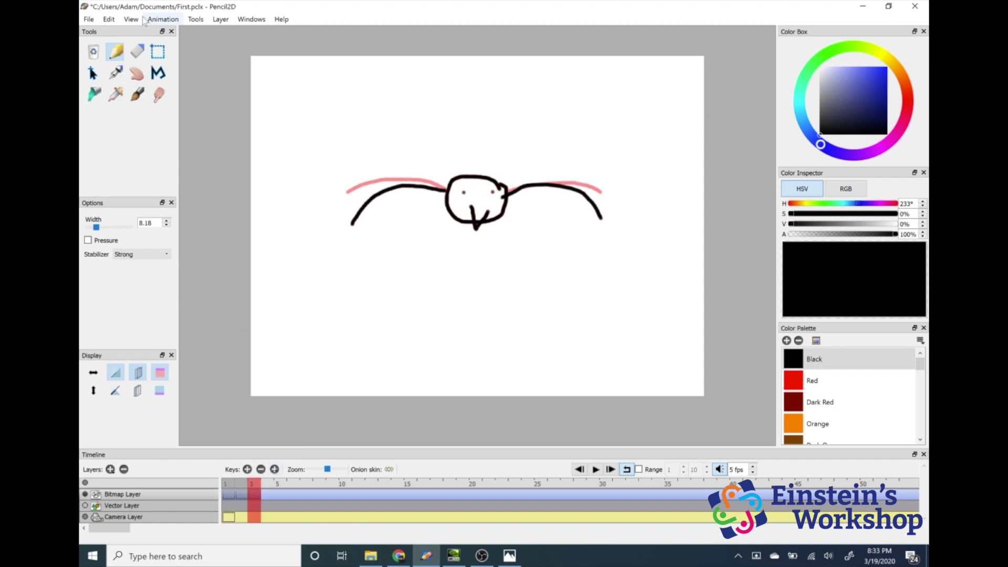
pyautogui.click(137, 52)
pyautogui.moveTo(417, 191)
pyautogui.mouseDown()
pyautogui.moveTo(409, 174)
pyautogui.moveTo(367, 194)
pyautogui.moveTo(355, 220)
pyautogui.mouseUp()
pyautogui.moveTo(532, 192); pyautogui.dragTo(599, 227)
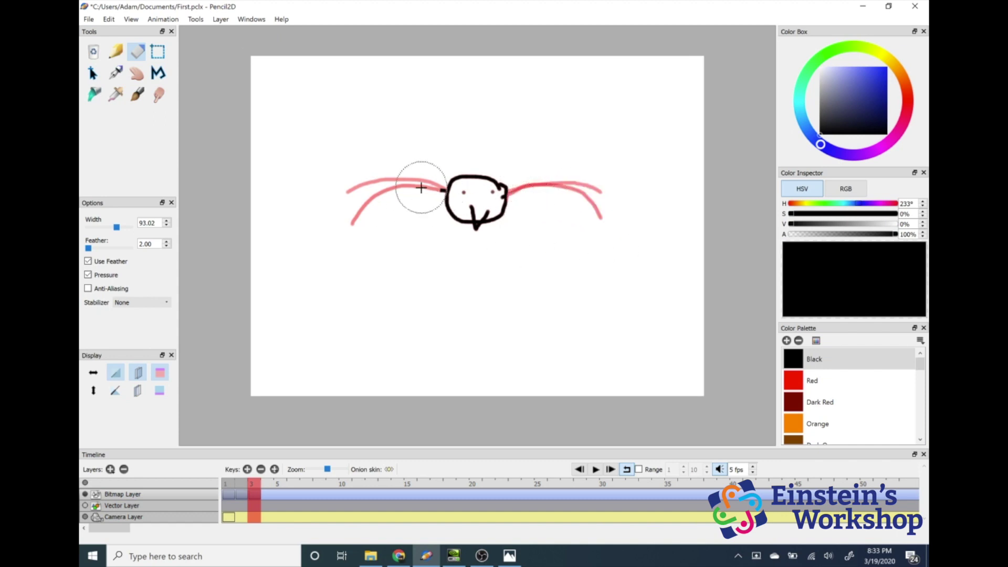
pyautogui.hotkey('ctrl', 's')
pyautogui.click(116, 51)
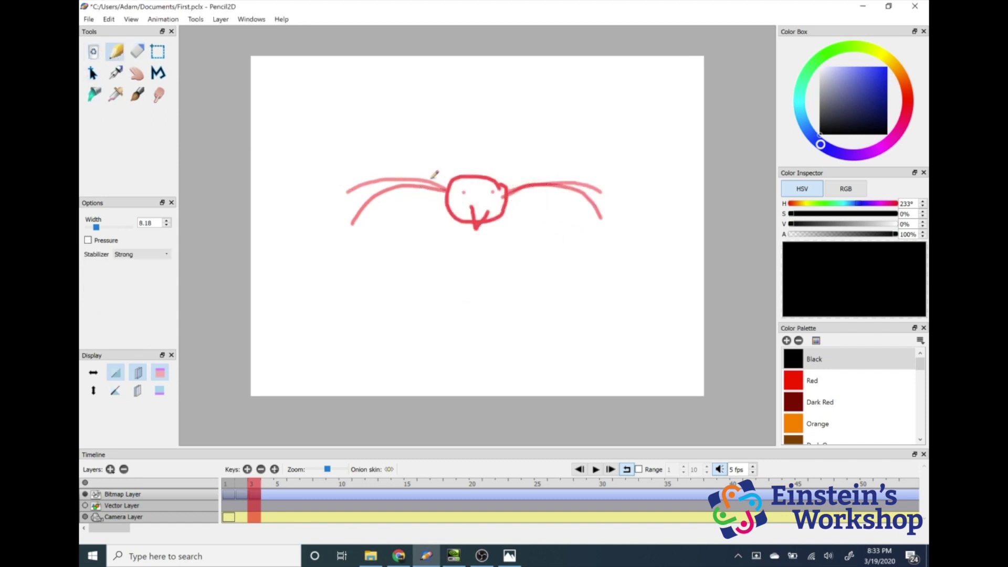
pyautogui.moveTo(449, 188); pyautogui.dragTo(376, 225)
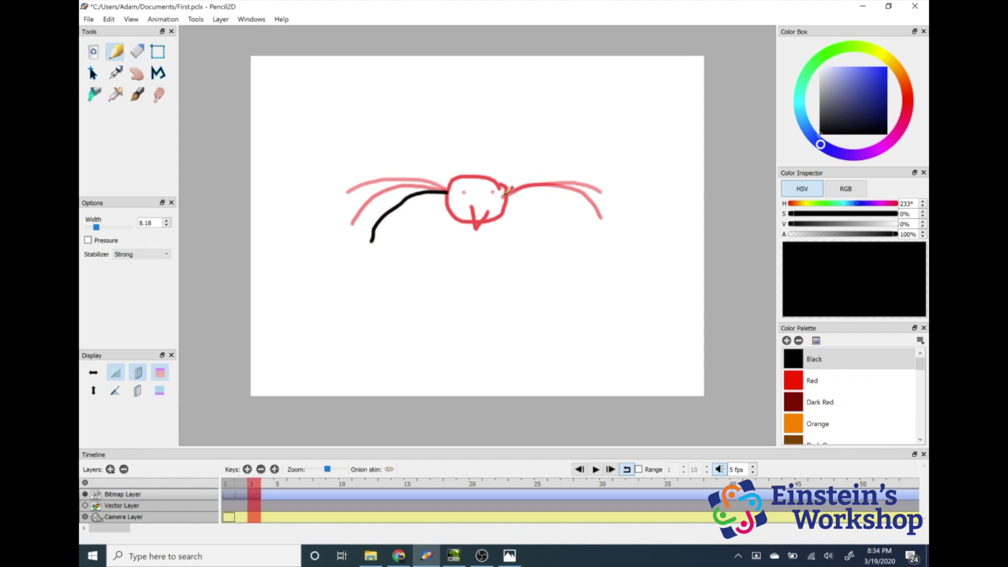
pyautogui.moveTo(505, 193)
pyautogui.mouseDown()
pyautogui.moveTo(562, 205)
pyautogui.moveTo(587, 237)
pyautogui.mouseUp()
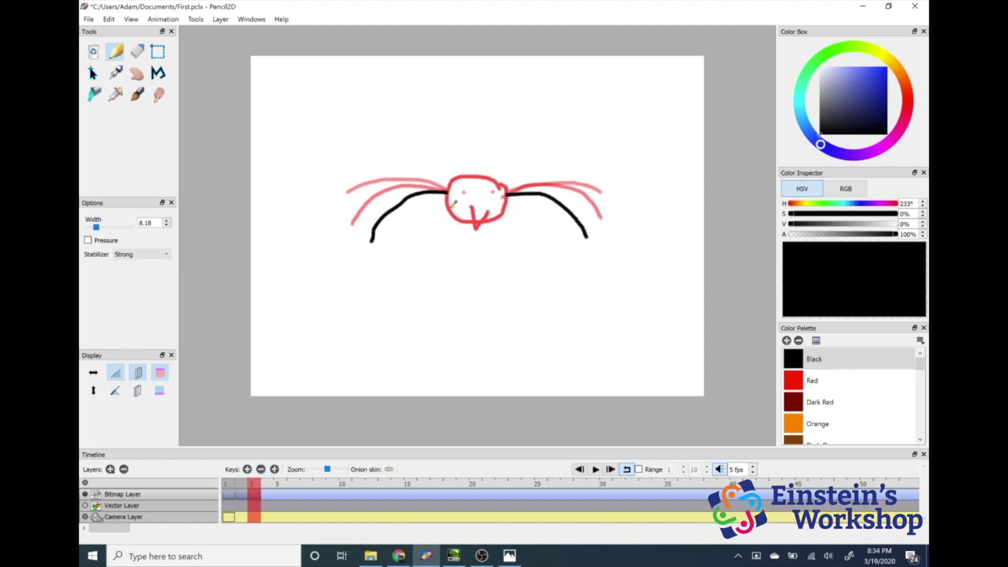
pyautogui.click(261, 471)
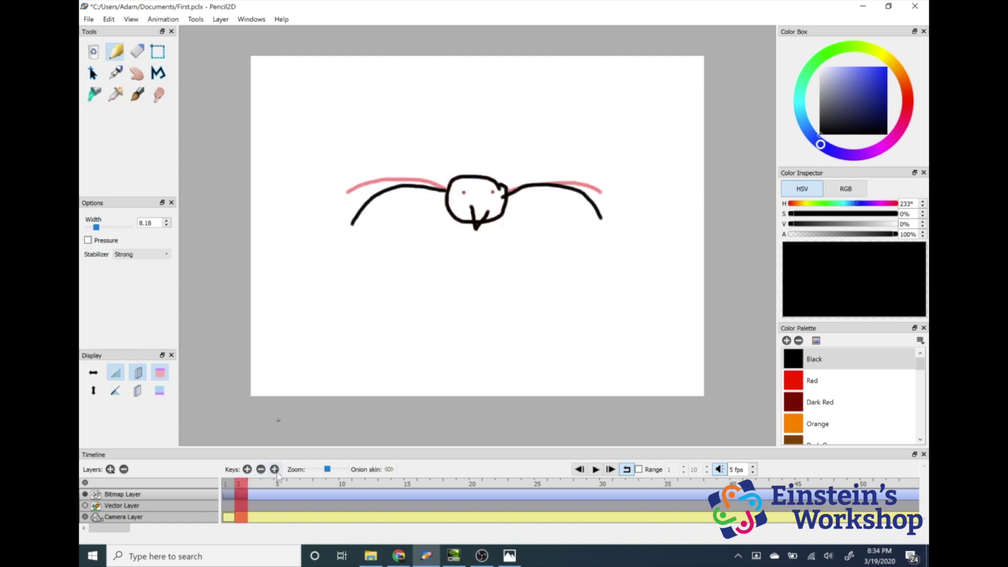
# Step: Duplicate frame 2 to frame 3, erase both wings and redraw them arching farther down on each side
pyautogui.click(275, 470)
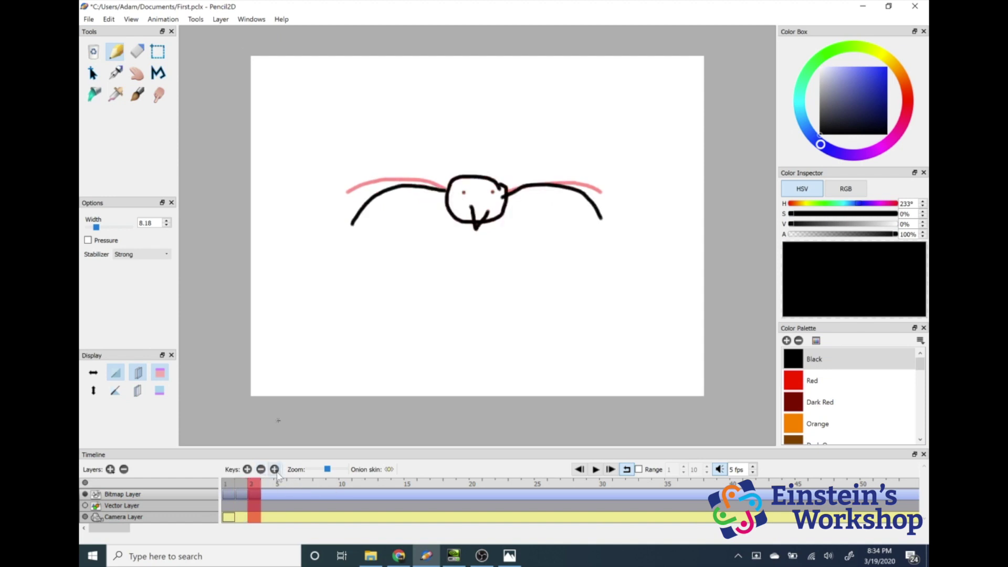
pyautogui.click(135, 51)
pyautogui.moveTo(594, 159)
pyautogui.mouseDown()
pyautogui.moveTo(560, 196)
pyautogui.moveTo(534, 198)
pyautogui.mouseUp()
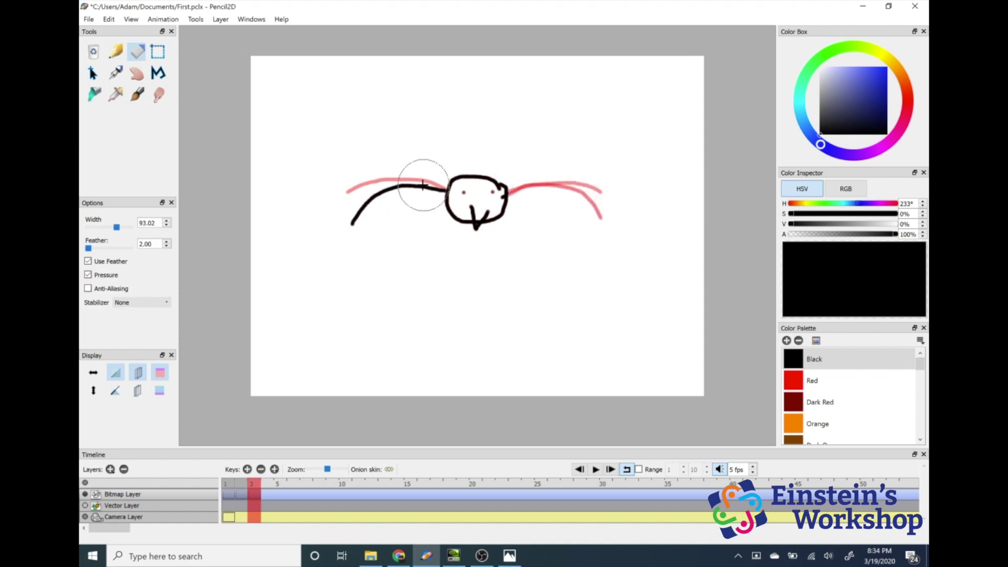
pyautogui.moveTo(419, 176)
pyautogui.mouseDown()
pyautogui.moveTo(360, 196)
pyautogui.moveTo(320, 300)
pyautogui.mouseUp()
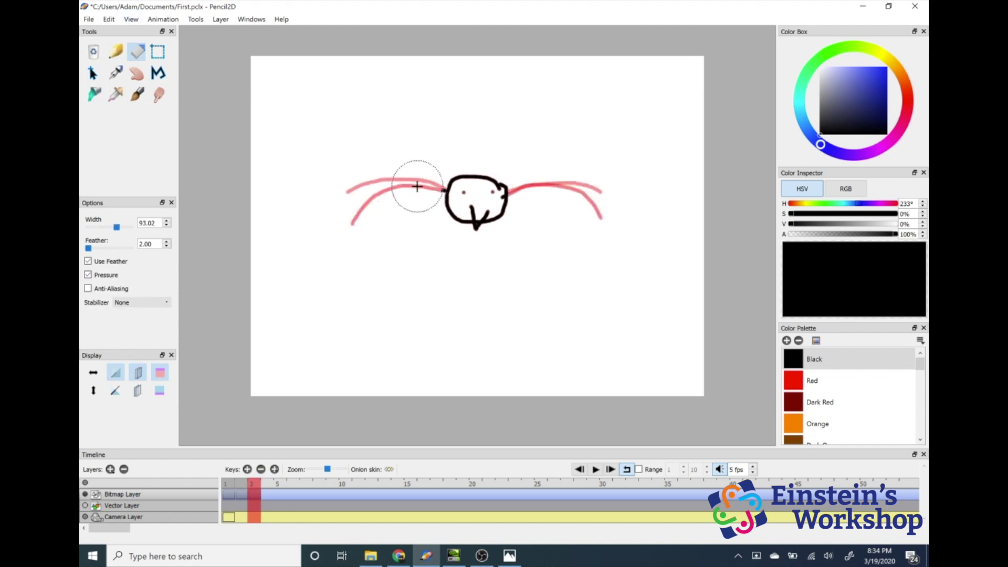
pyautogui.moveTo(424, 186)
pyautogui.mouseDown()
pyautogui.moveTo(374, 215)
pyautogui.moveTo(360, 261)
pyautogui.mouseUp()
pyautogui.click(117, 55)
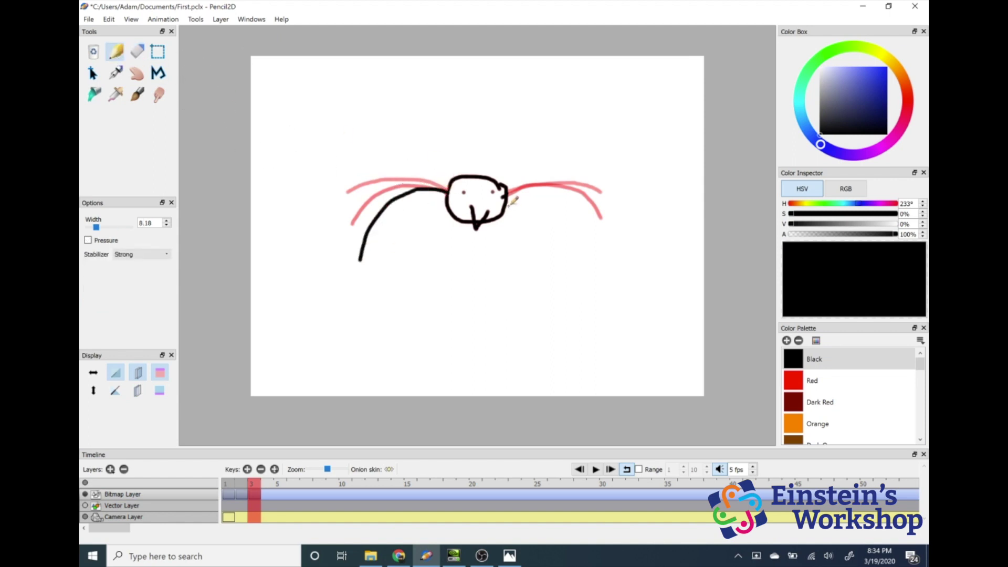
pyautogui.moveTo(510, 193)
pyautogui.mouseDown()
pyautogui.moveTo(569, 210)
pyautogui.moveTo(590, 257)
pyautogui.mouseUp()
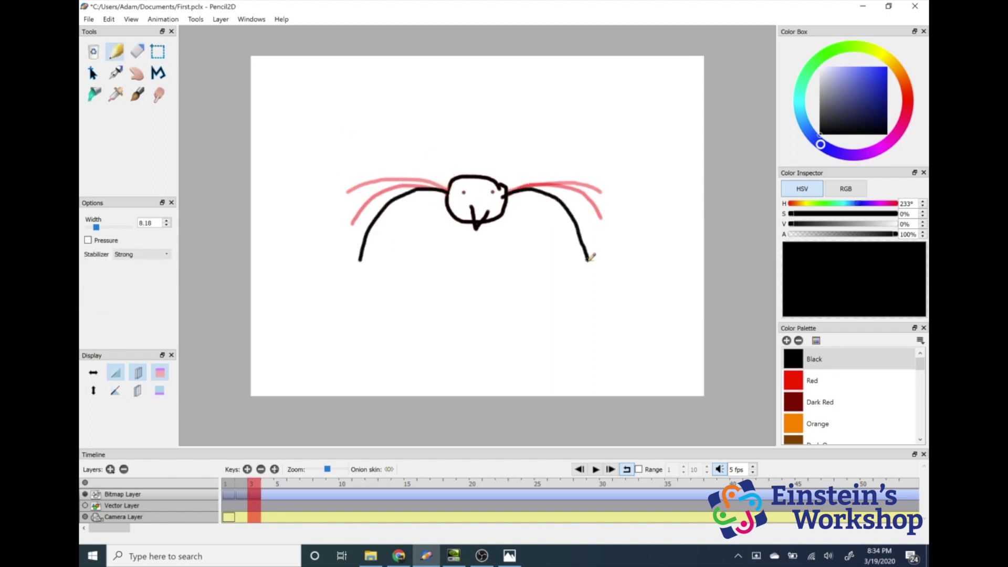
# Step: Duplicate frame 3 to frame 4, erase both wings and redraw them hanging steeply down beside the head
pyautogui.click(275, 469)
pyautogui.click(137, 50)
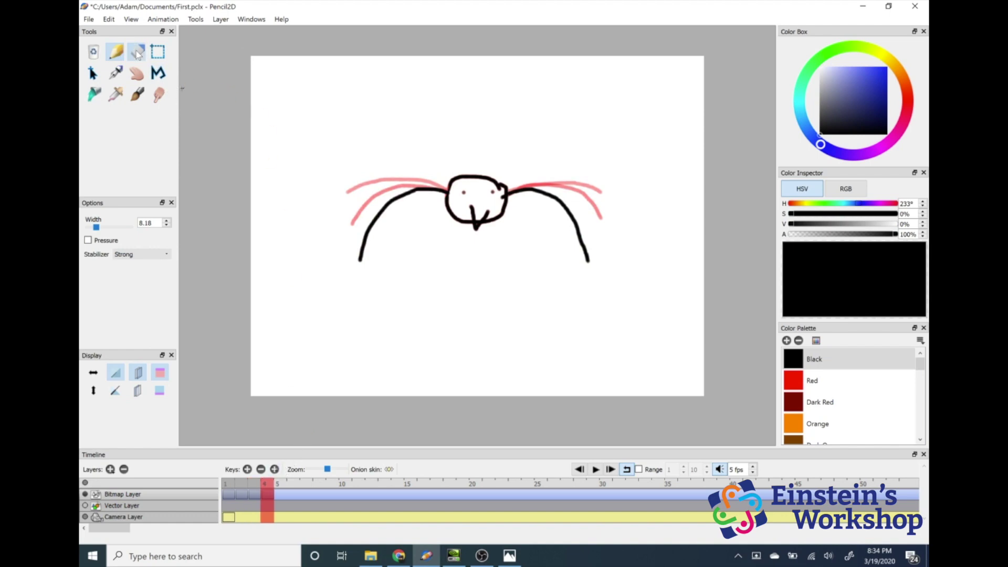
pyautogui.moveTo(400, 176)
pyautogui.mouseDown()
pyautogui.moveTo(421, 193)
pyautogui.moveTo(373, 213)
pyautogui.moveTo(359, 291)
pyautogui.mouseUp()
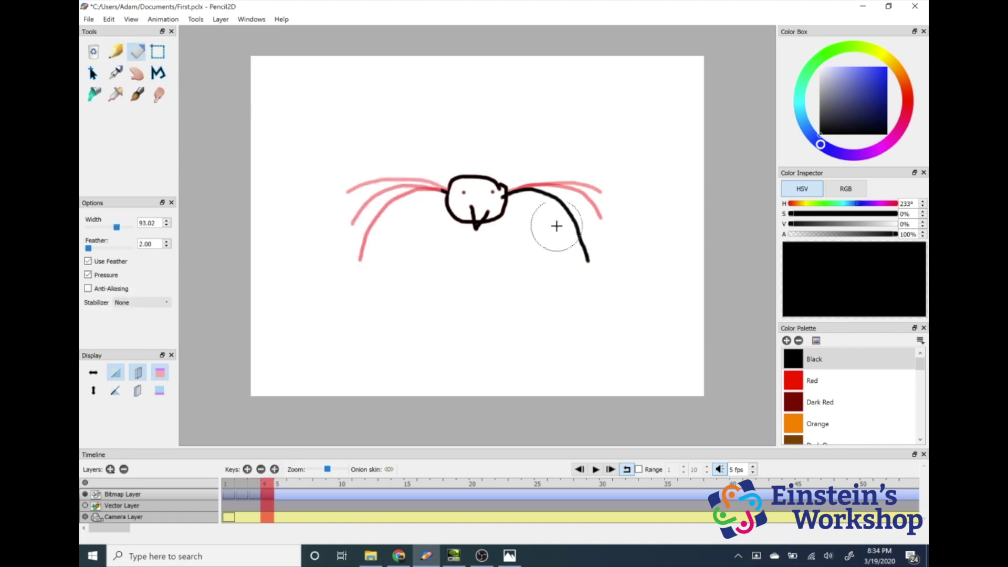
pyautogui.moveTo(555, 225)
pyautogui.mouseDown()
pyautogui.moveTo(528, 203)
pyautogui.moveTo(601, 306)
pyautogui.moveTo(525, 199)
pyautogui.mouseUp()
pyautogui.click(117, 52)
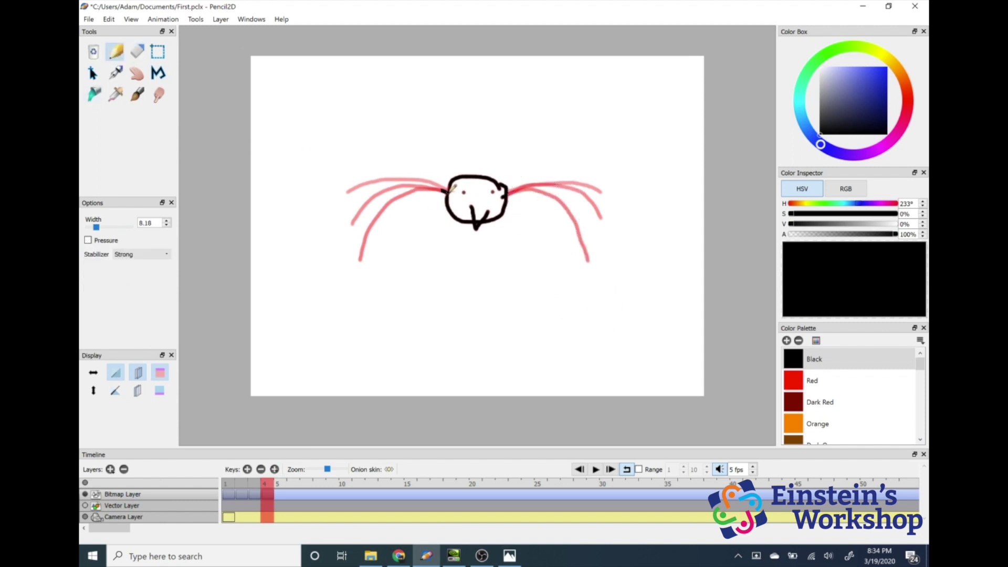
pyautogui.moveTo(447, 190)
pyautogui.mouseDown()
pyautogui.moveTo(410, 207)
pyautogui.moveTo(385, 284)
pyautogui.mouseUp()
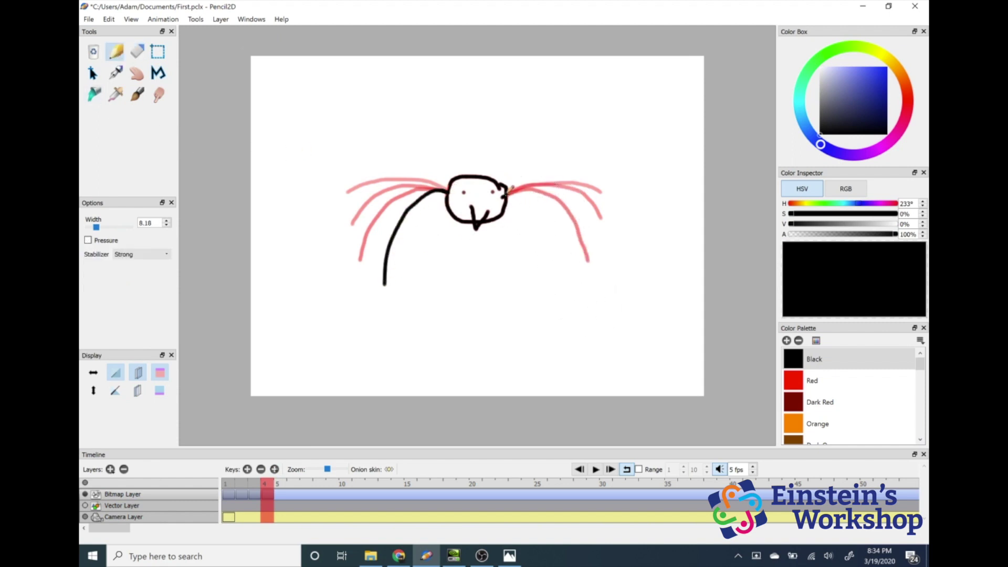
pyautogui.moveTo(510, 188)
pyautogui.mouseDown()
pyautogui.moveTo(537, 204)
pyautogui.moveTo(539, 303)
pyautogui.mouseUp()
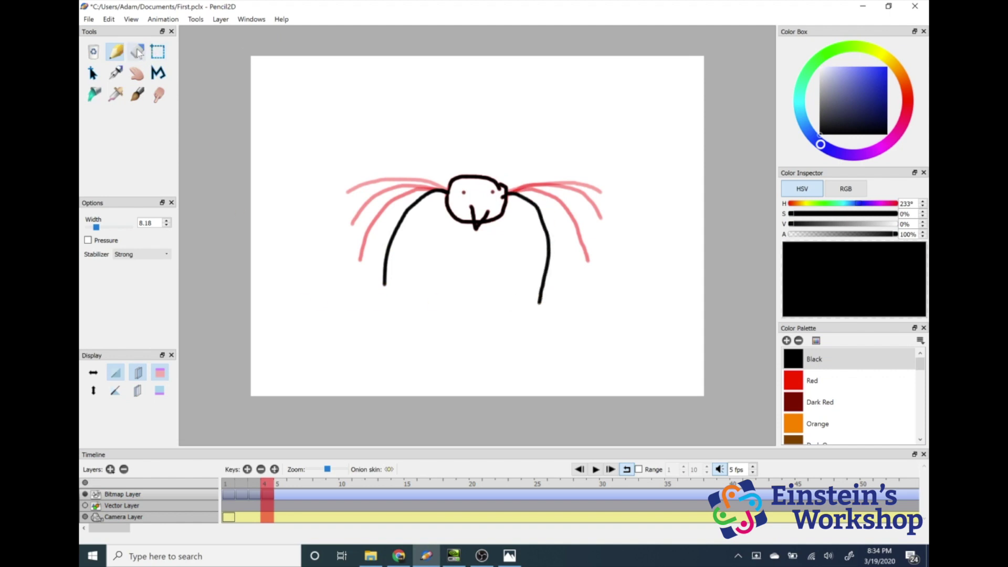
# Step: Duplicate frame 4 to frame 5, erase both wings and redraw the left wing raised and spread farther outward
pyautogui.click(274, 470)
pyautogui.click(137, 51)
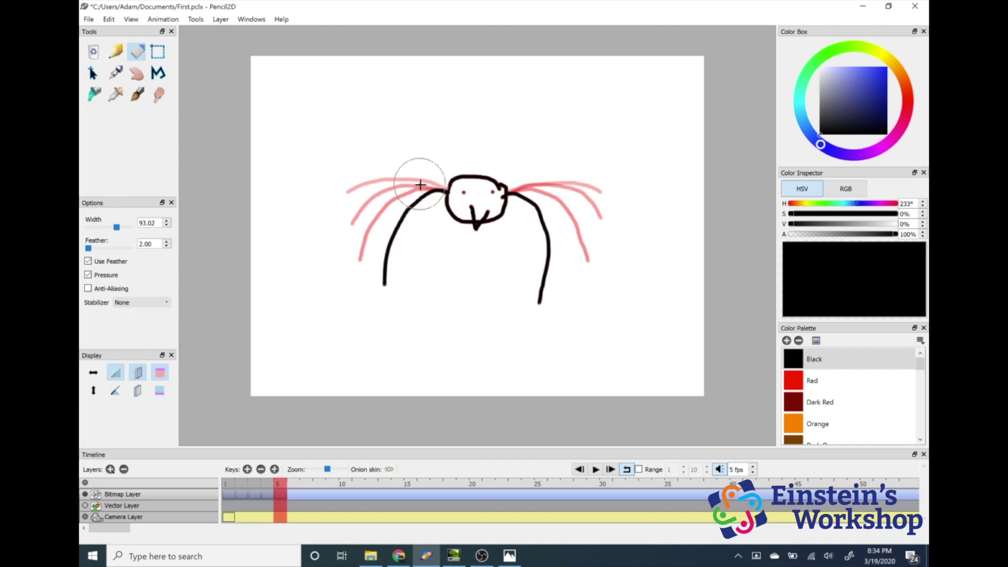
pyautogui.moveTo(417, 169); pyautogui.dragTo(378, 275)
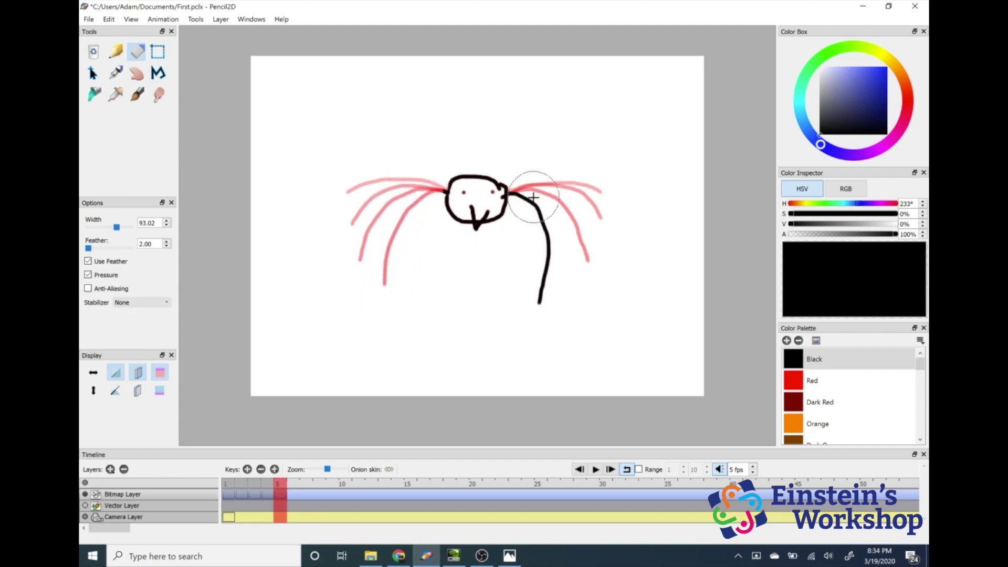
pyautogui.moveTo(519, 203); pyautogui.dragTo(552, 221)
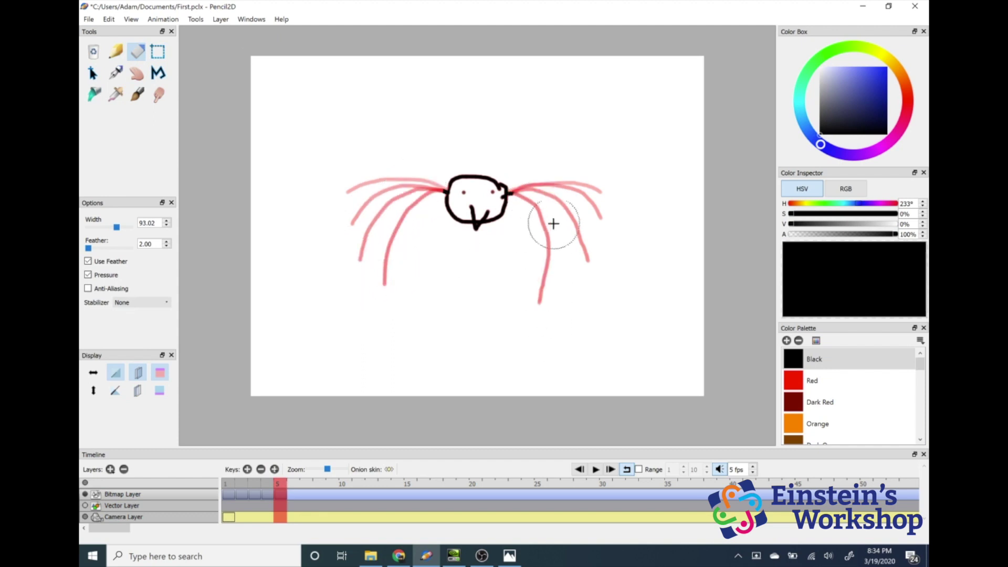
pyautogui.click(116, 53)
pyautogui.moveTo(446, 191)
pyautogui.mouseDown()
pyautogui.moveTo(421, 191)
pyautogui.moveTo(341, 254)
pyautogui.mouseUp()
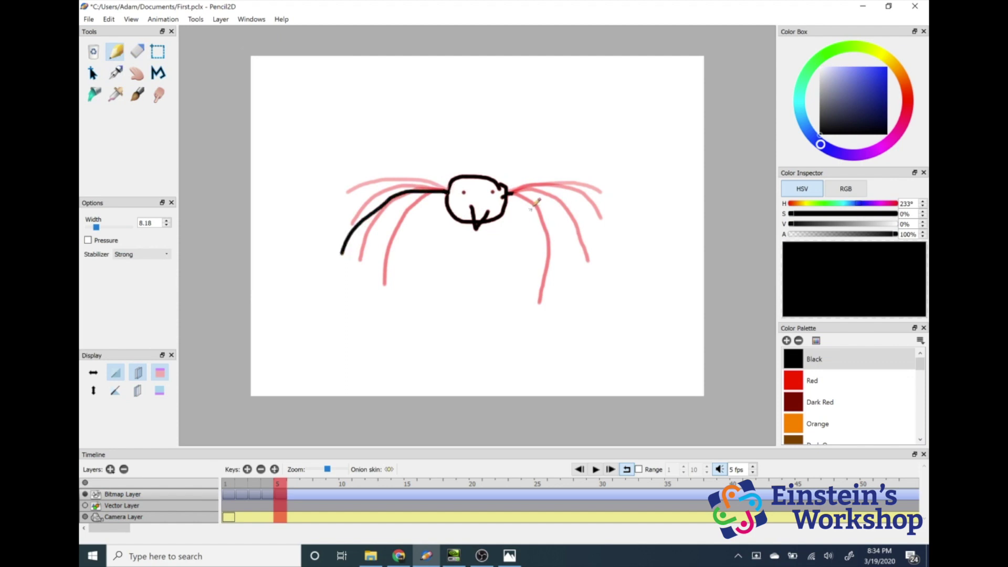
pyautogui.moveTo(510, 192)
pyautogui.mouseDown()
pyautogui.moveTo(558, 232)
pyautogui.moveTo(563, 257)
pyautogui.mouseUp()
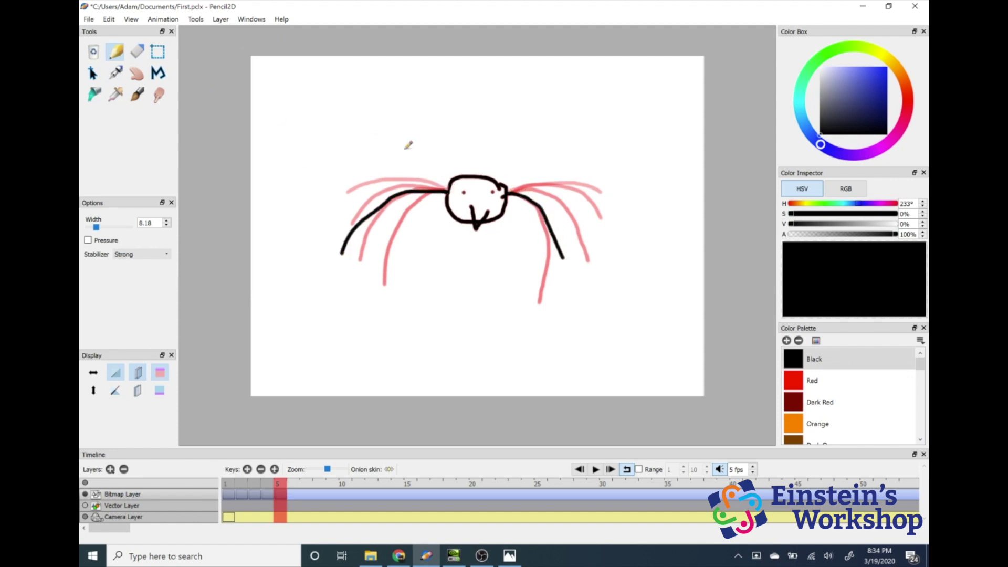
pyautogui.click(137, 53)
pyautogui.moveTo(525, 180)
pyautogui.mouseDown()
pyautogui.moveTo(540, 198)
pyautogui.moveTo(524, 206)
pyautogui.moveTo(569, 279)
pyautogui.mouseUp()
pyautogui.hotkey('ctrl', 'z')
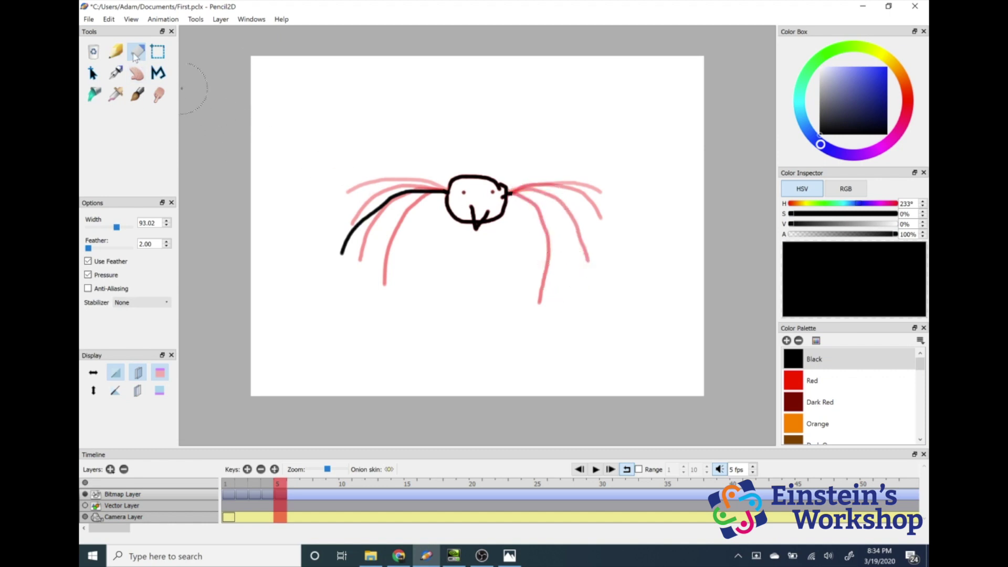
# Step: Draw frame 5's right wing with the Pencil, sloping outward and down to mirror the left wing
pyautogui.click(116, 51)
pyautogui.moveTo(506, 193)
pyautogui.mouseDown()
pyautogui.moveTo(549, 195)
pyautogui.moveTo(603, 257)
pyautogui.mouseUp()
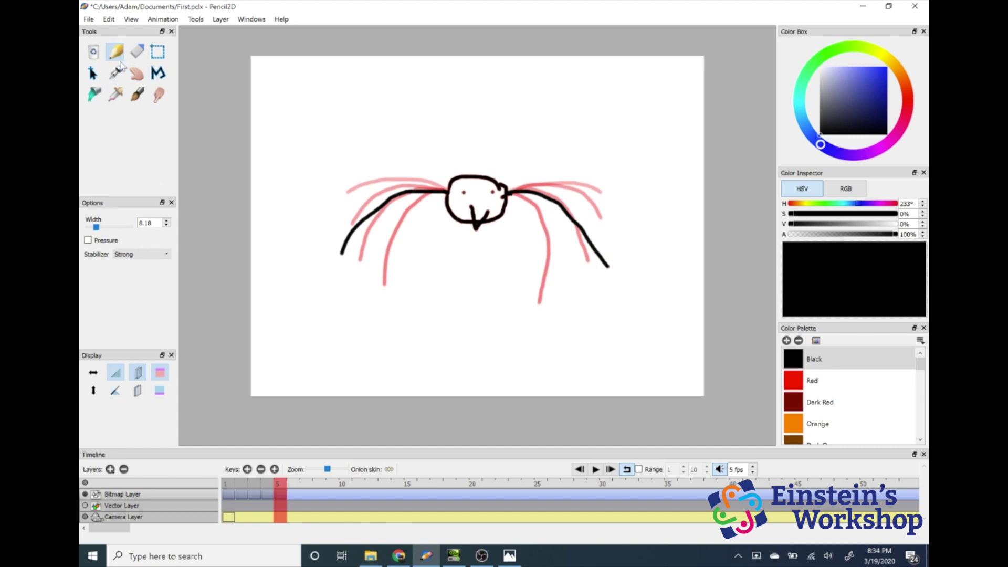
# Step: Duplicate frame 5 to frame 6, erase both wings, redraw them as shallow arcs with drooping tips, and save the project
pyautogui.click(275, 469)
pyautogui.click(137, 51)
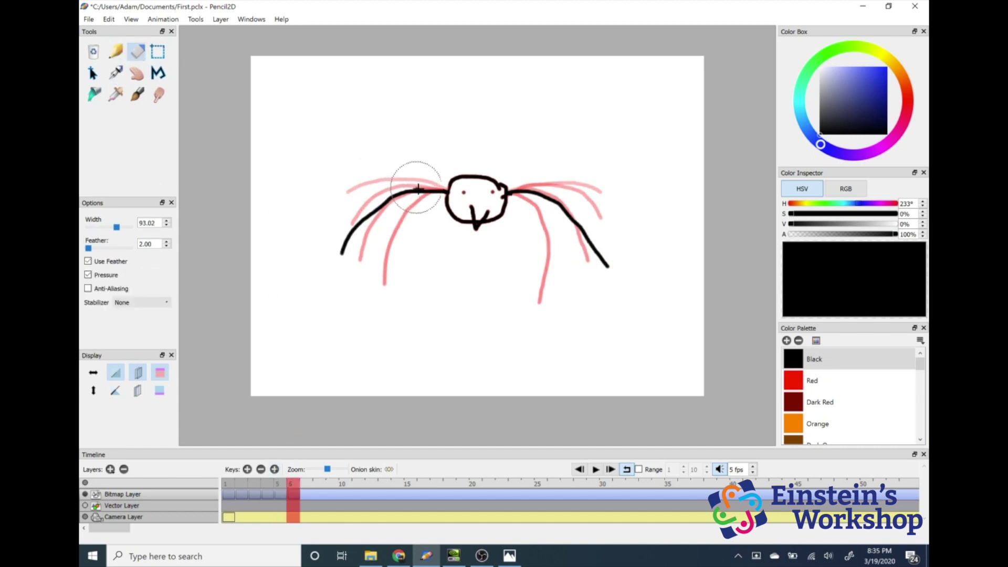
pyautogui.moveTo(412, 174); pyautogui.dragTo(344, 250)
pyautogui.moveTo(520, 176)
pyautogui.mouseDown()
pyautogui.moveTo(583, 222)
pyautogui.moveTo(610, 267)
pyautogui.mouseUp()
pyautogui.click(115, 51)
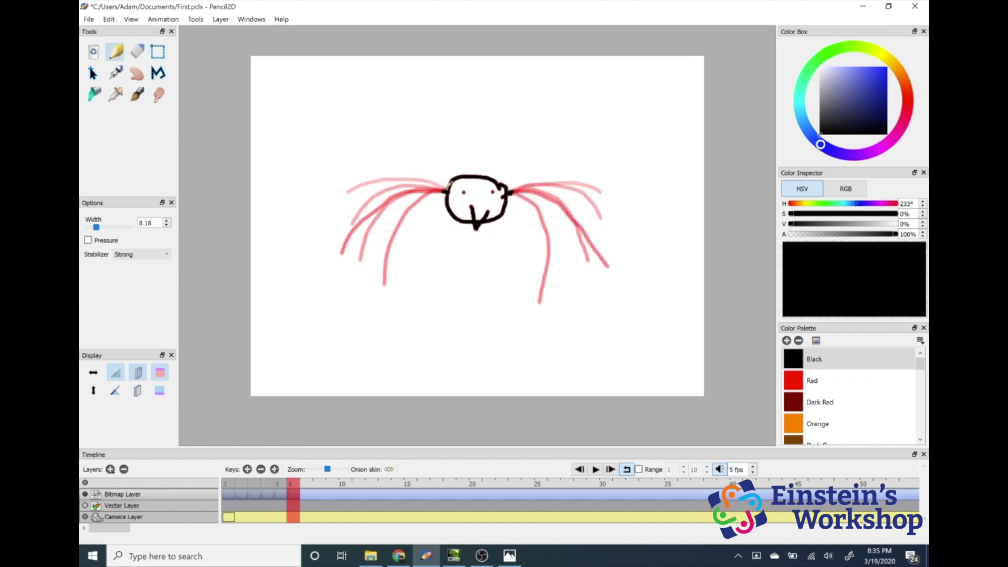
pyautogui.moveTo(444, 182)
pyautogui.mouseDown()
pyautogui.moveTo(374, 184)
pyautogui.moveTo(337, 211)
pyautogui.mouseUp()
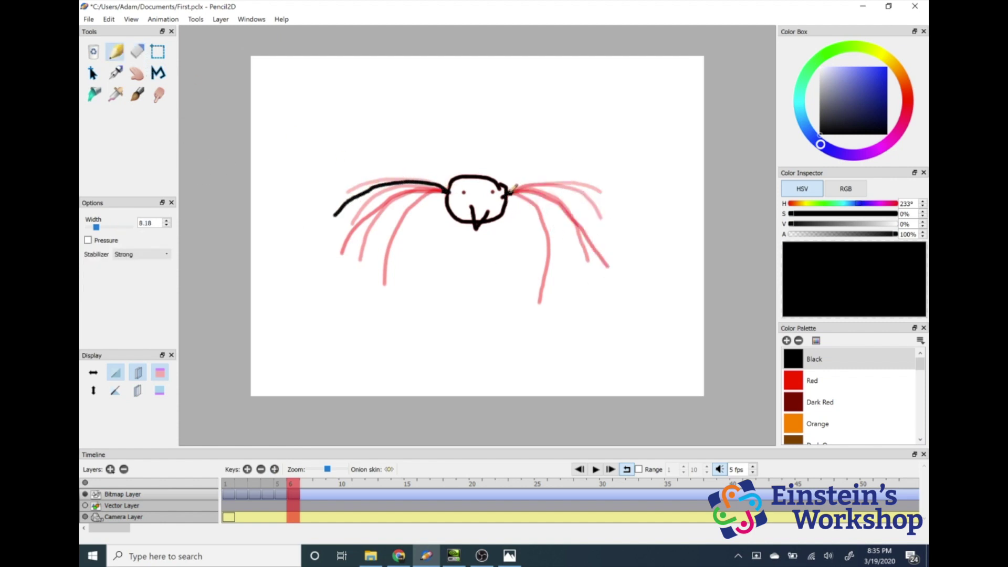
pyautogui.moveTo(514, 188)
pyautogui.mouseDown()
pyautogui.moveTo(543, 181)
pyautogui.moveTo(615, 198)
pyautogui.mouseUp()
pyautogui.hotkey('ctrl', 's')
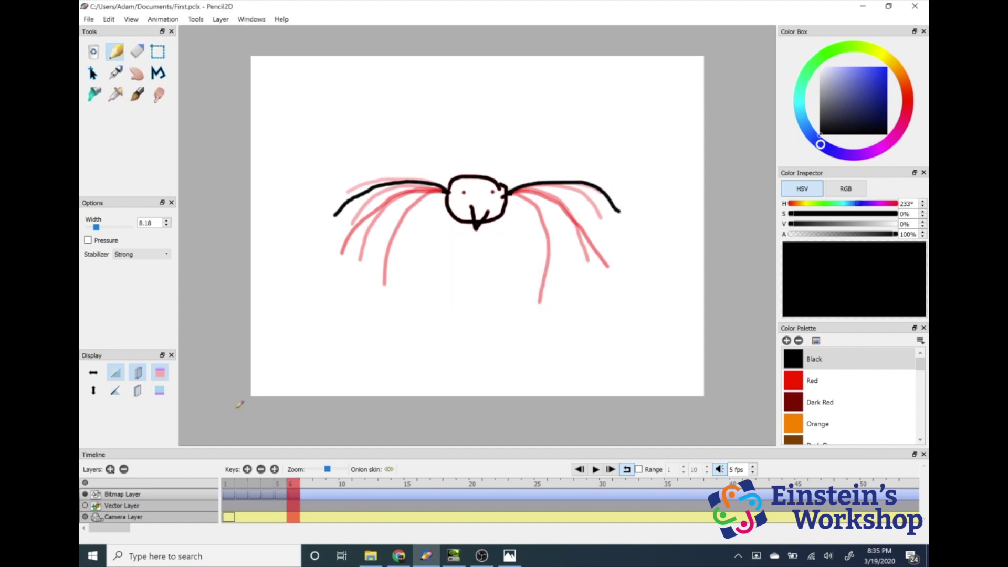
# Step: Duplicate frame 6 to frame 7, erase both wings and redraw them raised slightly above the previous pair
pyautogui.click(276, 470)
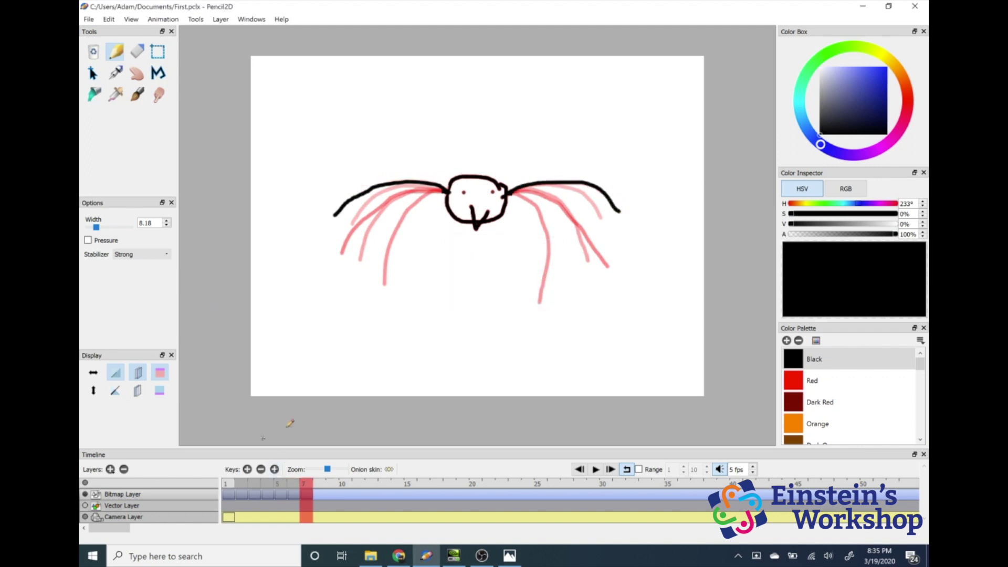
pyautogui.click(137, 51)
pyautogui.moveTo(434, 192); pyautogui.dragTo(325, 202)
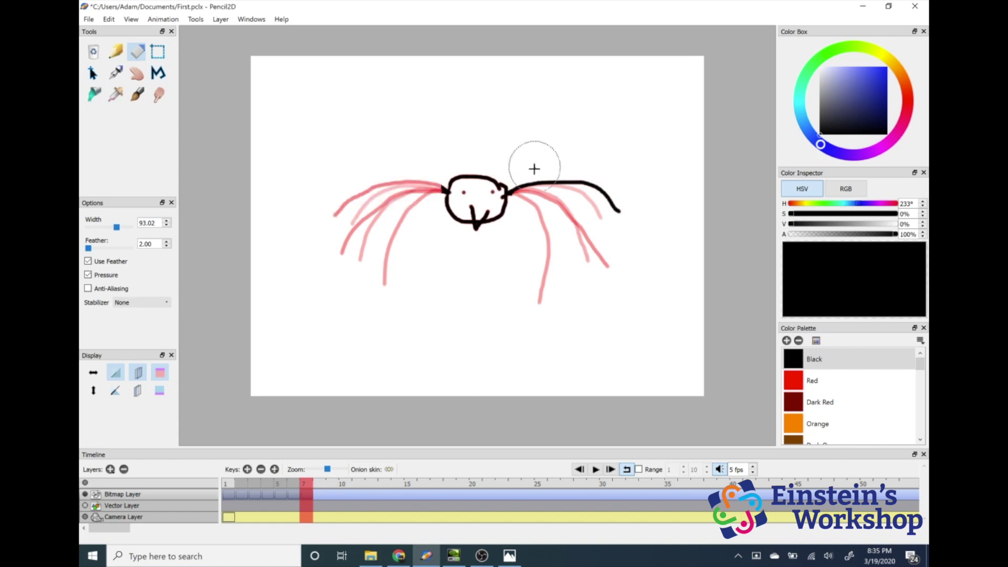
pyautogui.moveTo(507, 189)
pyautogui.mouseDown()
pyautogui.moveTo(593, 180)
pyautogui.moveTo(622, 210)
pyautogui.mouseUp()
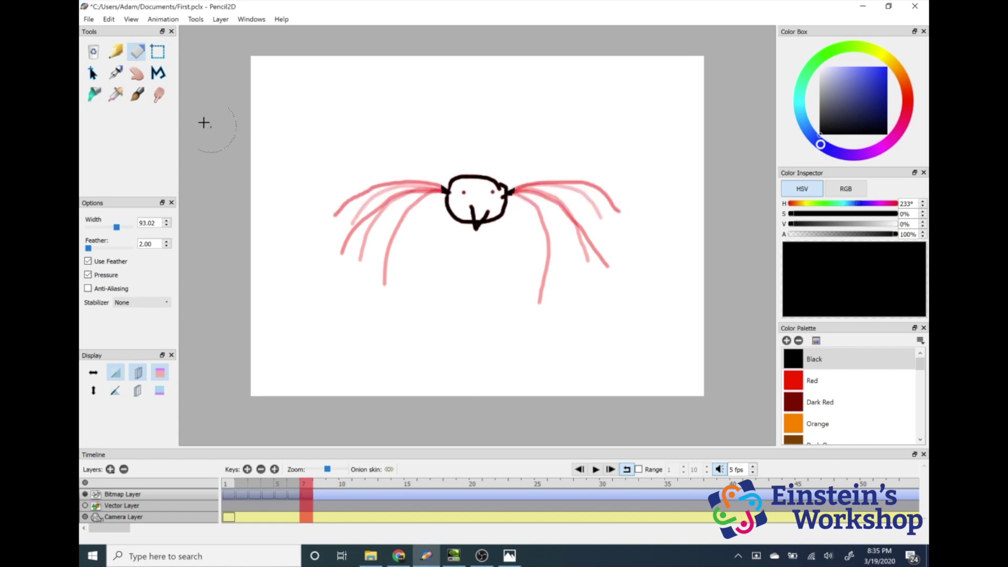
pyautogui.click(124, 56)
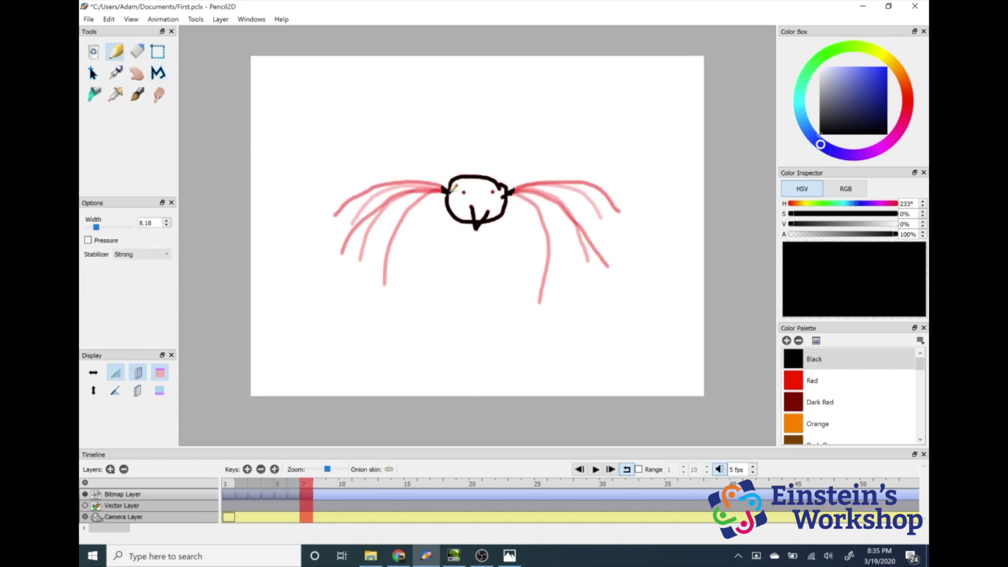
pyautogui.moveTo(452, 188)
pyautogui.mouseDown()
pyautogui.moveTo(417, 176)
pyautogui.moveTo(333, 192)
pyautogui.mouseUp()
pyautogui.moveTo(512, 189)
pyautogui.mouseDown()
pyautogui.moveTo(552, 171)
pyautogui.moveTo(619, 164)
pyautogui.mouseUp()
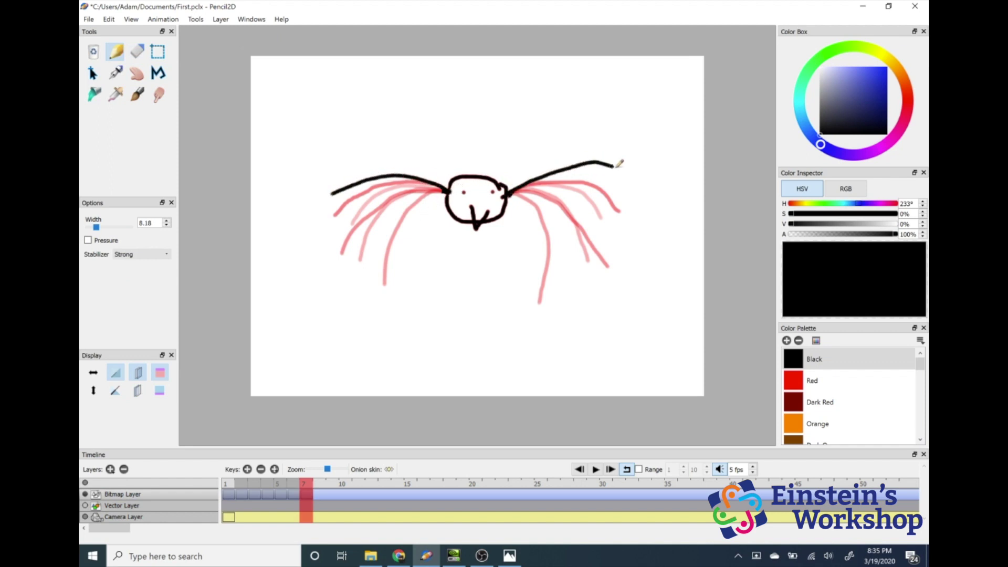
# Step: Duplicate frame 7 to frame 8, erase both wings and redraw them arching high above the head with tips bent down
pyautogui.click(274, 469)
pyautogui.click(137, 52)
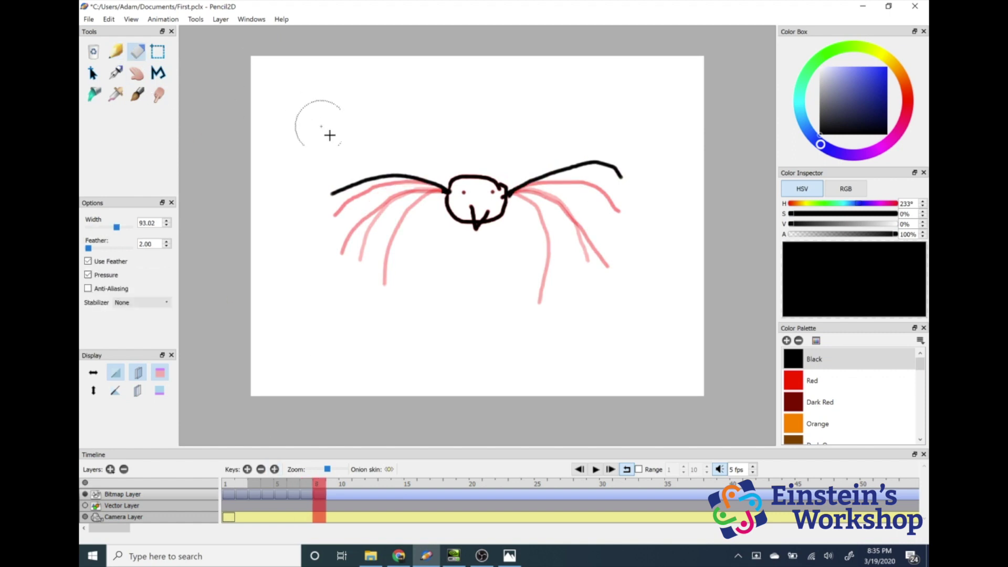
pyautogui.moveTo(420, 185); pyautogui.dragTo(315, 218)
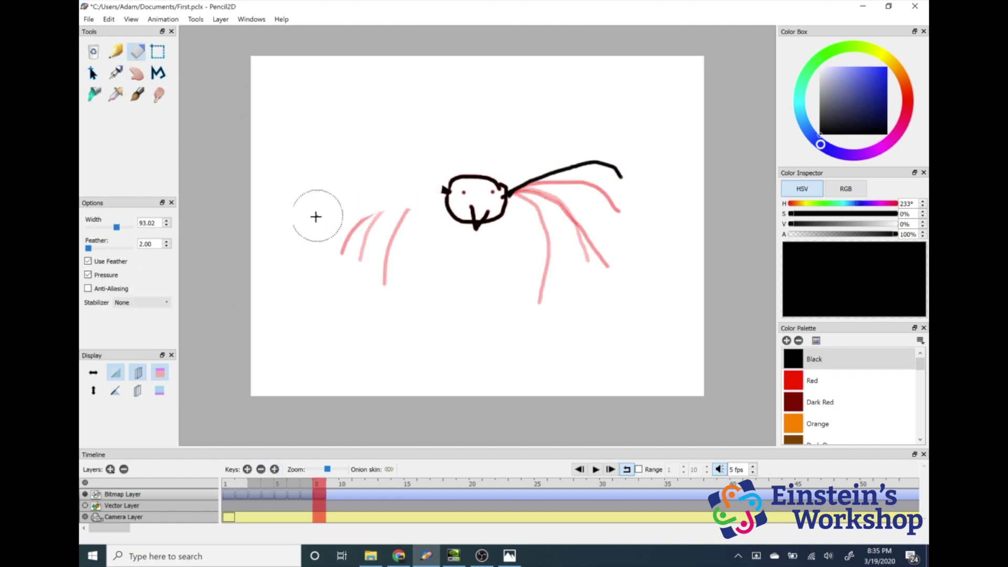
pyautogui.moveTo(537, 176)
pyautogui.mouseDown()
pyautogui.moveTo(527, 202)
pyautogui.moveTo(541, 184)
pyautogui.moveTo(622, 174)
pyautogui.mouseUp()
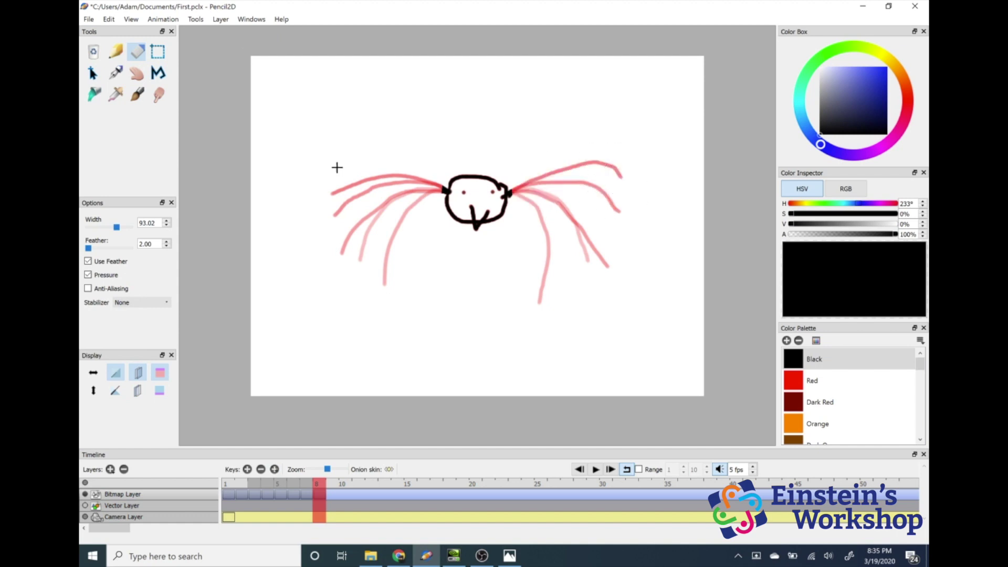
pyautogui.click(116, 52)
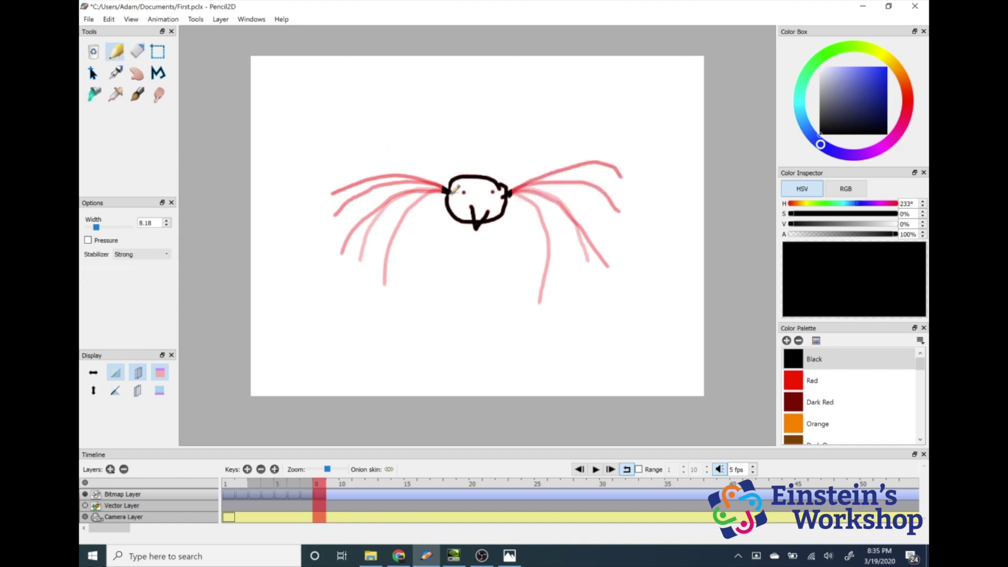
pyautogui.moveTo(454, 188)
pyautogui.mouseDown()
pyautogui.moveTo(444, 167)
pyautogui.moveTo(356, 141)
pyautogui.moveTo(325, 167)
pyautogui.mouseUp()
pyautogui.moveTo(508, 194)
pyautogui.mouseDown()
pyautogui.moveTo(540, 141)
pyautogui.moveTo(594, 162)
pyautogui.mouseUp()
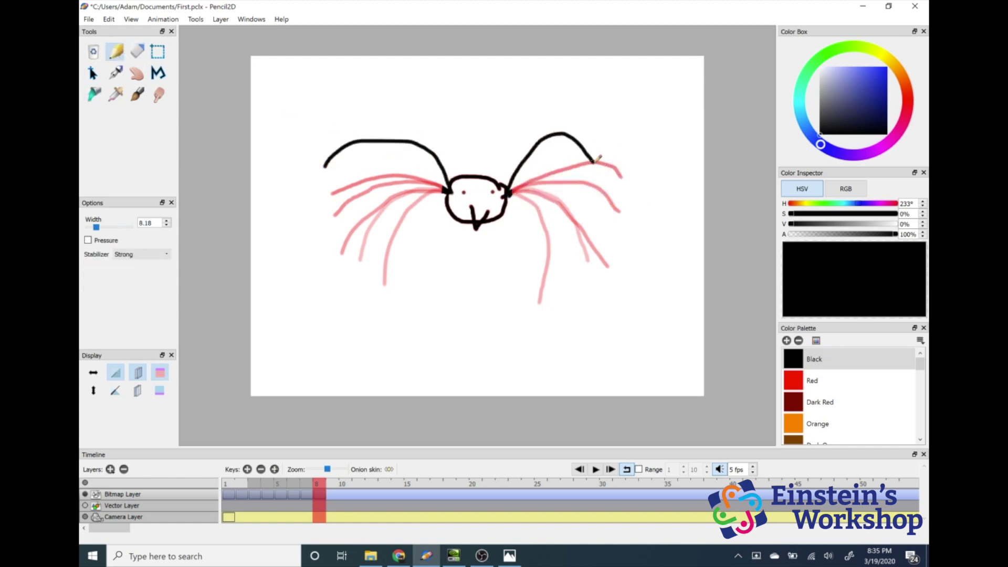
# Step: Duplicate frame 8 to frame 9, erase both wings and redraw them shorter, rising steeply above the head
pyautogui.click(275, 469)
pyautogui.click(135, 51)
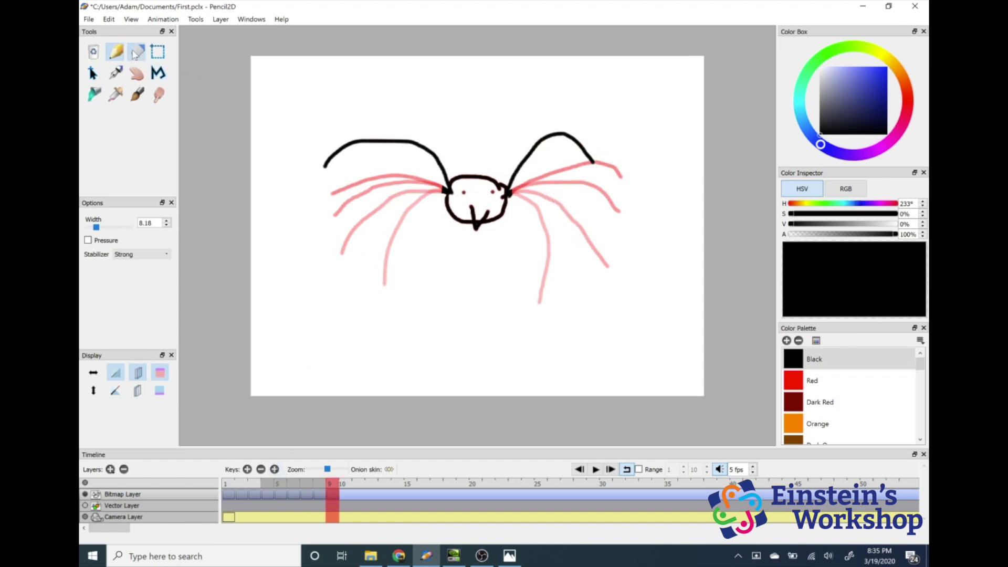
pyautogui.moveTo(338, 158)
pyautogui.mouseDown()
pyautogui.moveTo(371, 147)
pyautogui.moveTo(421, 173)
pyautogui.mouseUp()
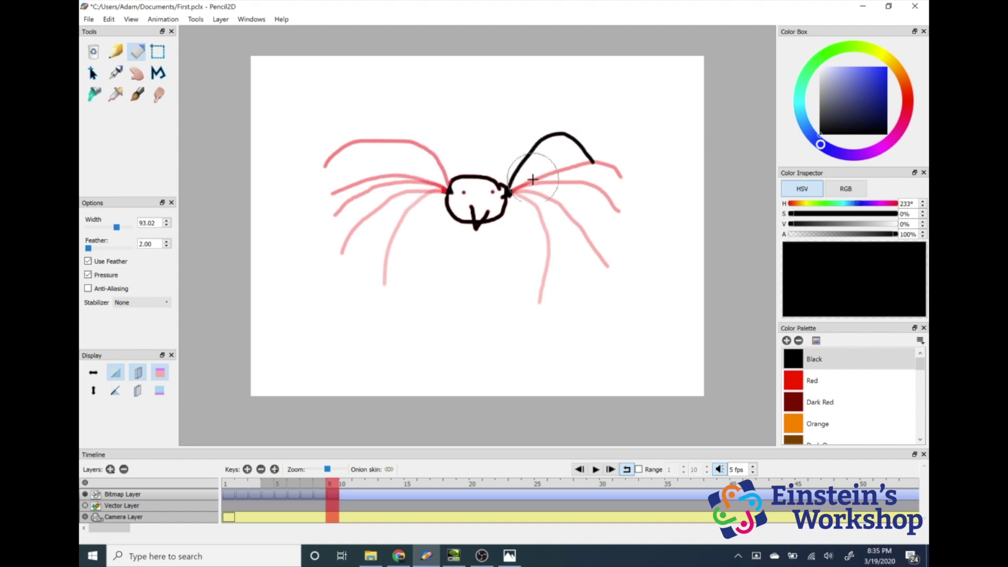
pyautogui.moveTo(532, 180)
pyautogui.mouseDown()
pyautogui.moveTo(535, 195)
pyautogui.moveTo(531, 182)
pyautogui.moveTo(559, 143)
pyautogui.moveTo(589, 155)
pyautogui.mouseUp()
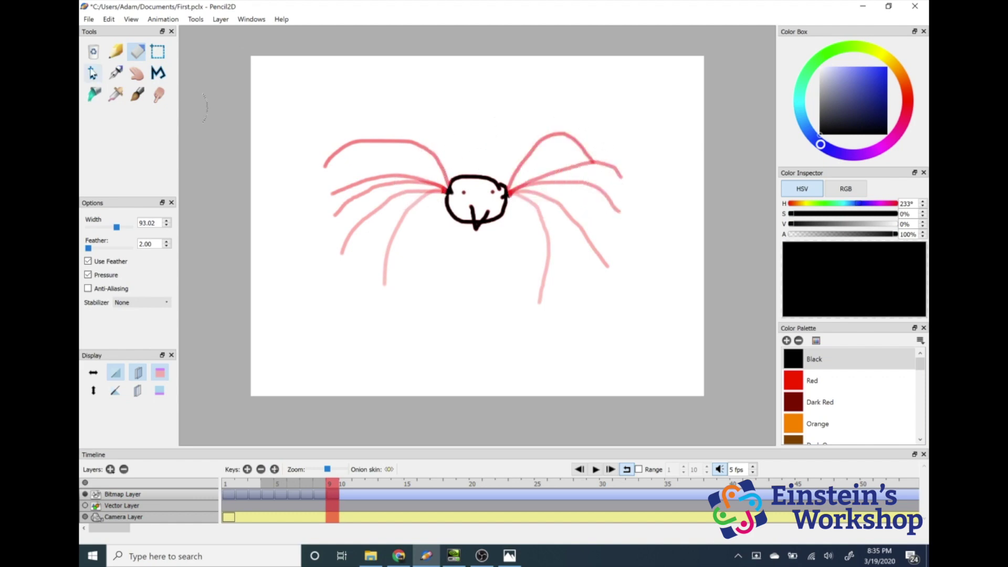
pyautogui.click(115, 51)
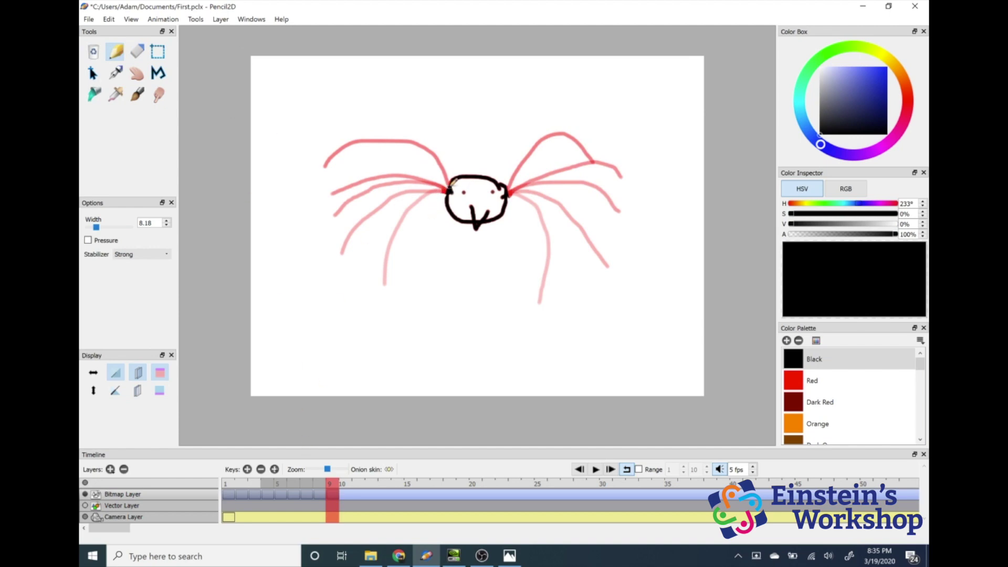
pyautogui.moveTo(450, 182)
pyautogui.mouseDown()
pyautogui.moveTo(409, 124)
pyautogui.moveTo(387, 121)
pyautogui.mouseUp()
pyautogui.moveTo(511, 196)
pyautogui.mouseDown()
pyautogui.moveTo(529, 128)
pyautogui.moveTo(574, 104)
pyautogui.mouseUp()
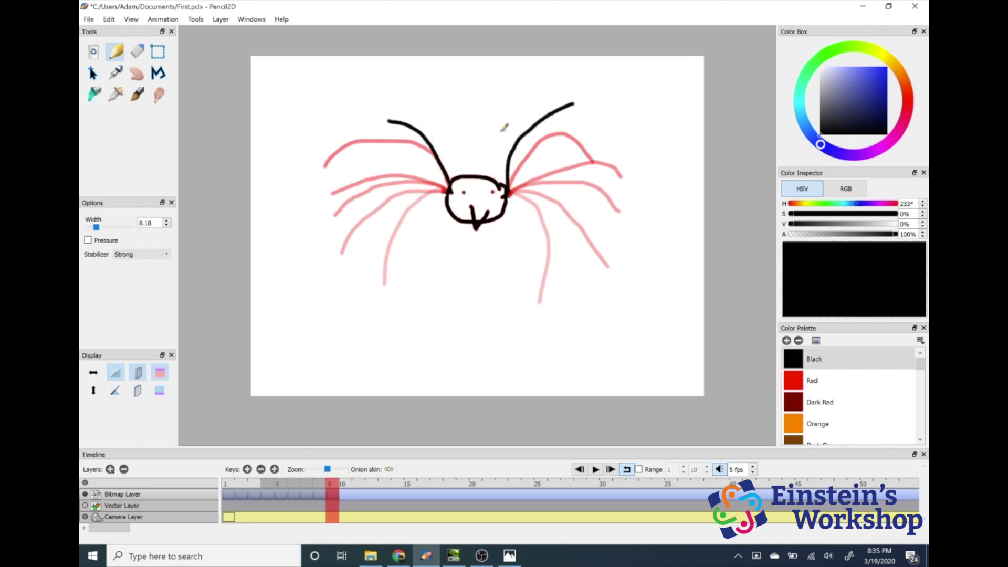
# Step: Duplicate frame 9 to frame 10, erase both wings and redraw them lowered and spread wide outward
pyautogui.click(275, 470)
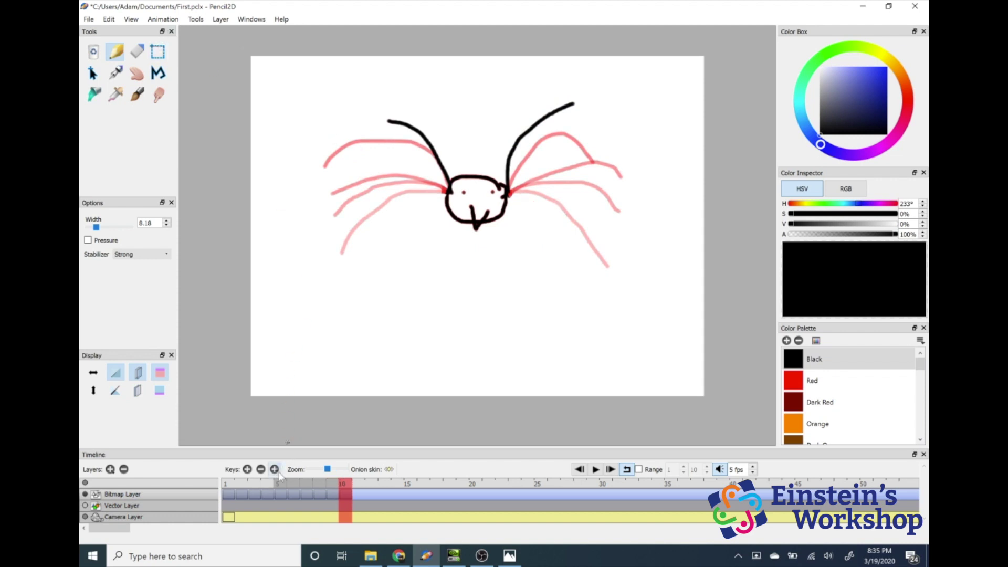
pyautogui.click(136, 51)
pyautogui.moveTo(423, 150)
pyautogui.mouseDown()
pyautogui.moveTo(428, 166)
pyautogui.moveTo(462, 112)
pyautogui.moveTo(547, 117)
pyautogui.moveTo(528, 169)
pyautogui.mouseUp()
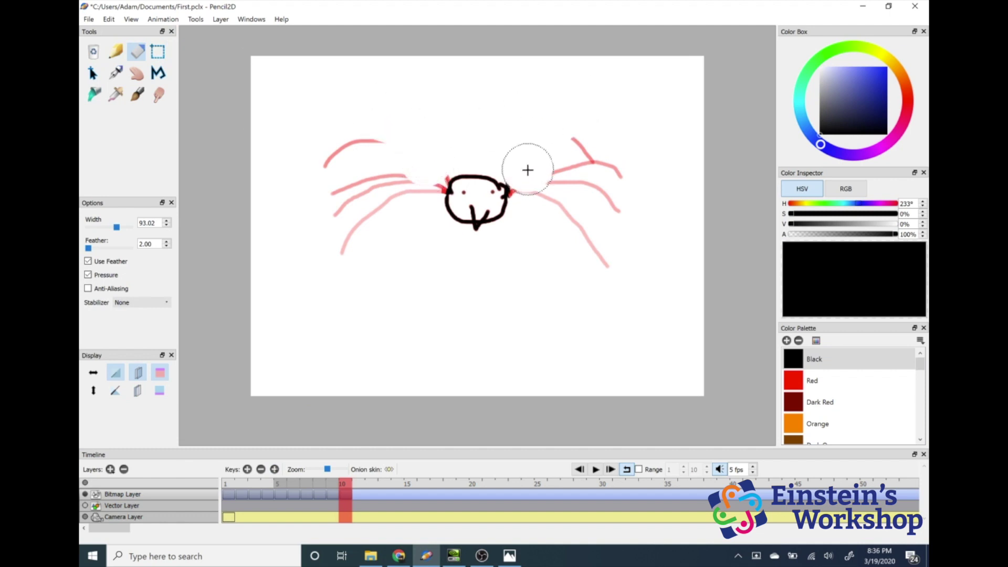
pyautogui.click(116, 51)
pyautogui.moveTo(440, 172); pyautogui.dragTo(341, 145)
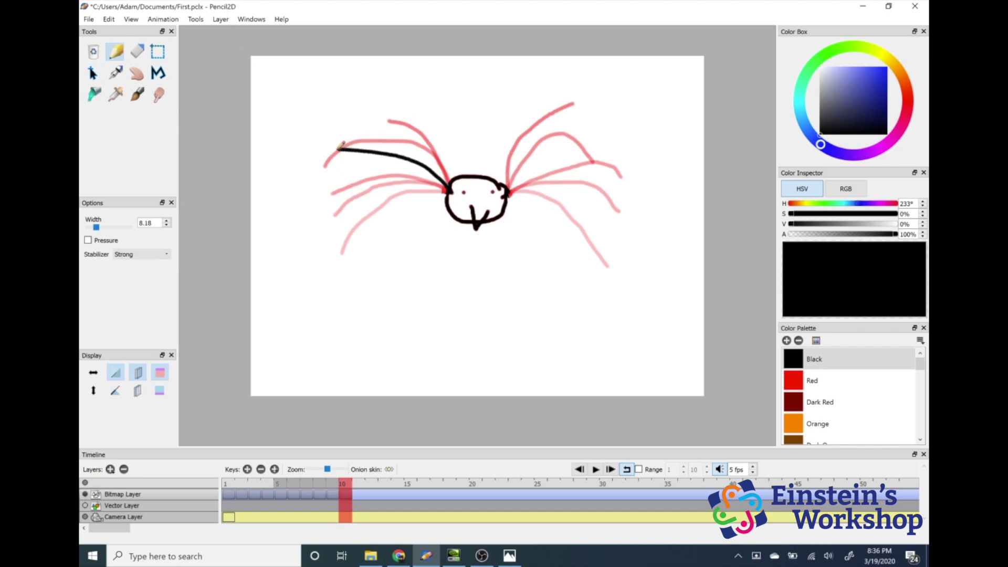
pyautogui.moveTo(516, 178)
pyautogui.mouseDown()
pyautogui.moveTo(583, 154)
pyautogui.moveTo(609, 155)
pyautogui.mouseUp()
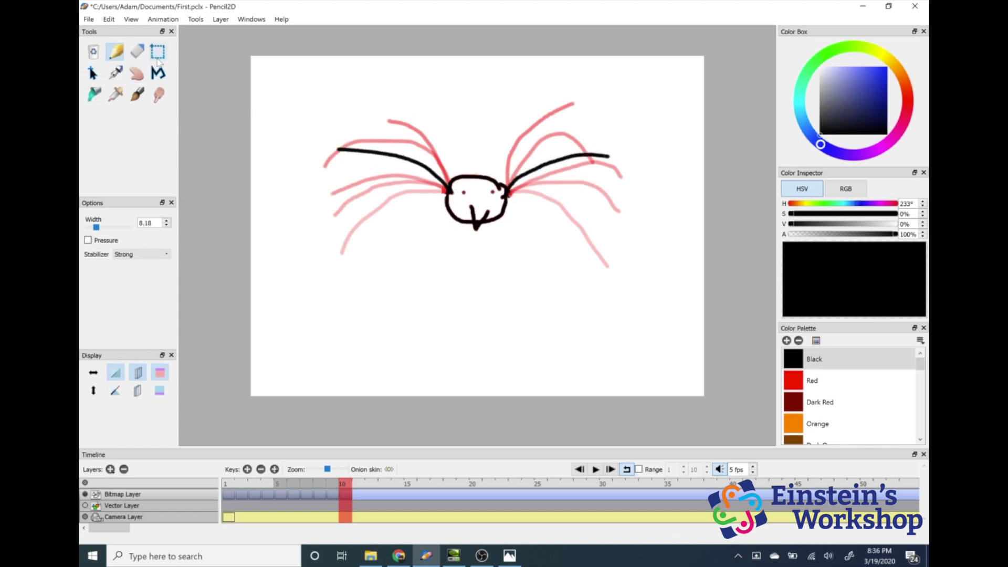
# Step: Duplicate frame 10 to frame 11, erase both wings, save the project, and redraw the wings slightly lower and wider
pyautogui.click(274, 468)
pyautogui.click(137, 51)
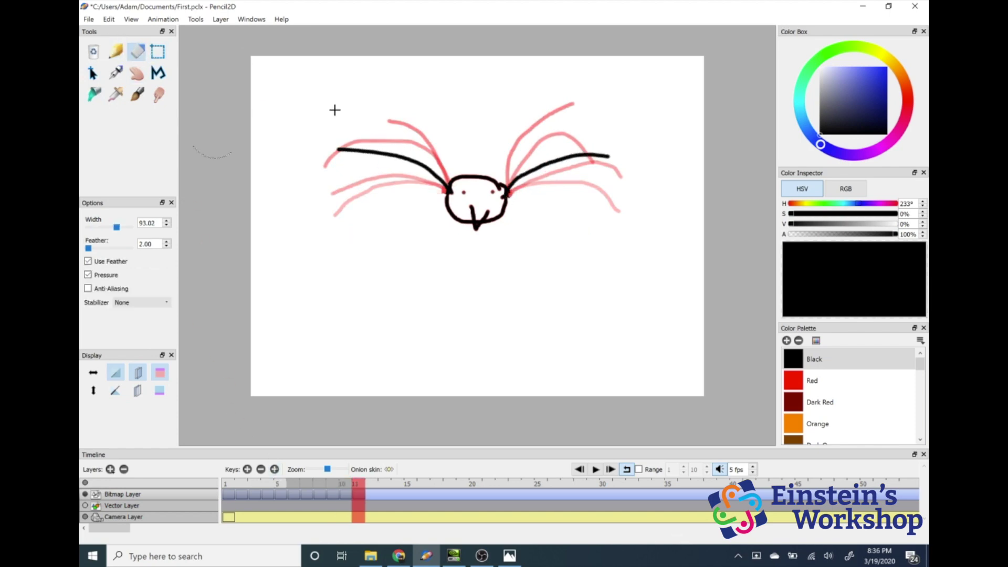
pyautogui.moveTo(419, 180); pyautogui.dragTo(324, 159)
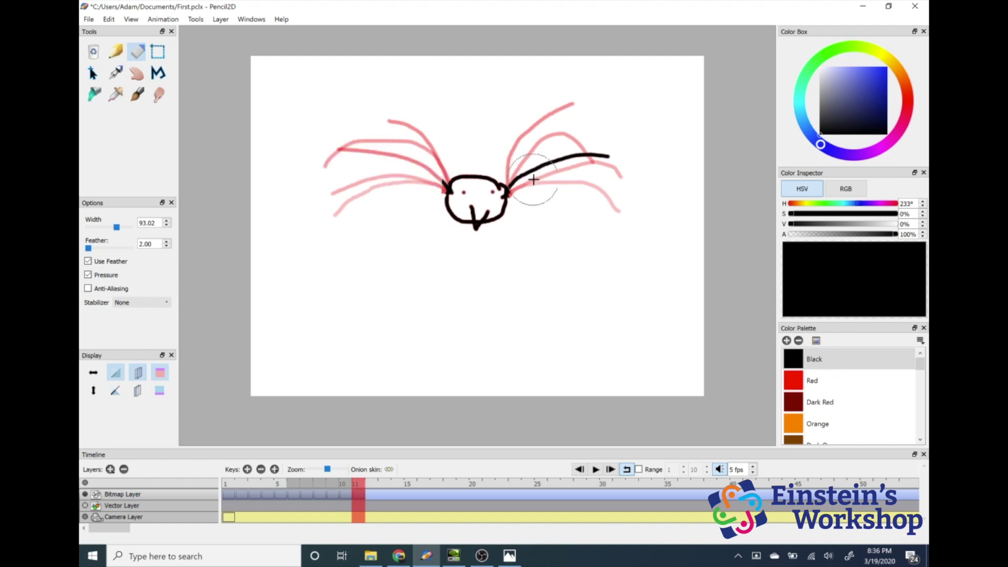
pyautogui.moveTo(536, 180); pyautogui.dragTo(609, 156)
pyautogui.hotkey('ctrl', 's')
pyautogui.click(116, 51)
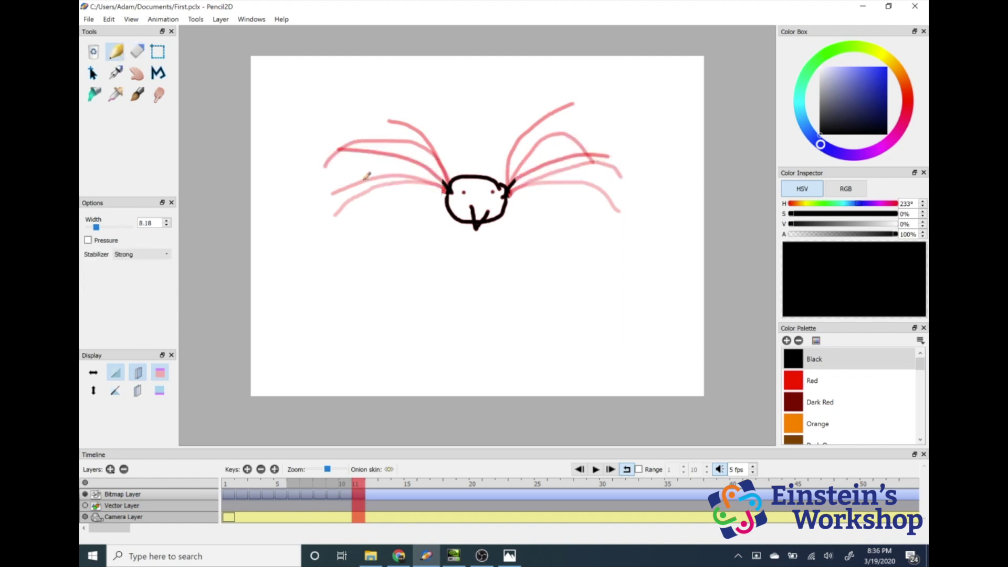
pyautogui.moveTo(445, 182)
pyautogui.mouseDown()
pyautogui.moveTo(404, 164)
pyautogui.moveTo(324, 162)
pyautogui.mouseUp()
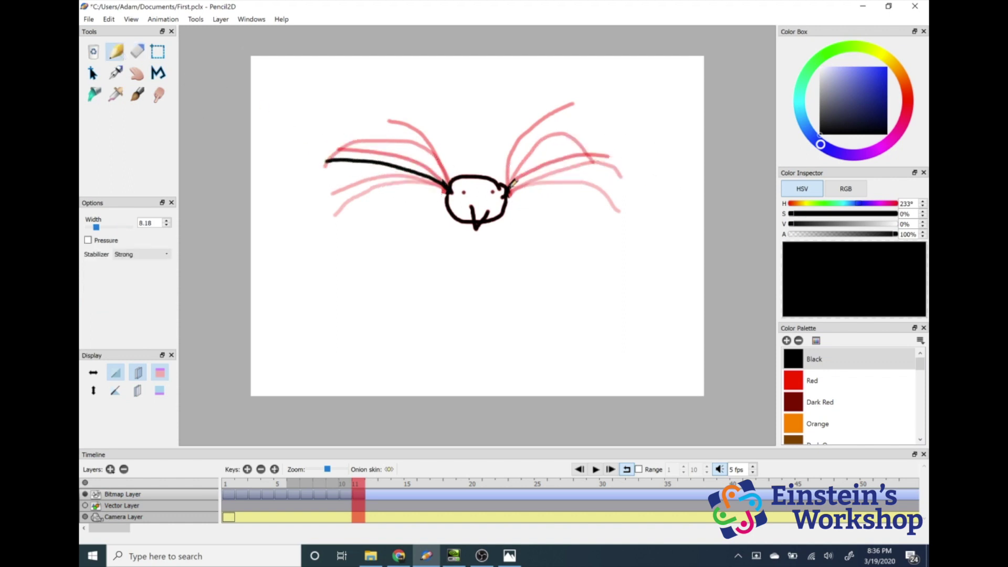
pyautogui.moveTo(557, 162); pyautogui.dragTo(623, 166)
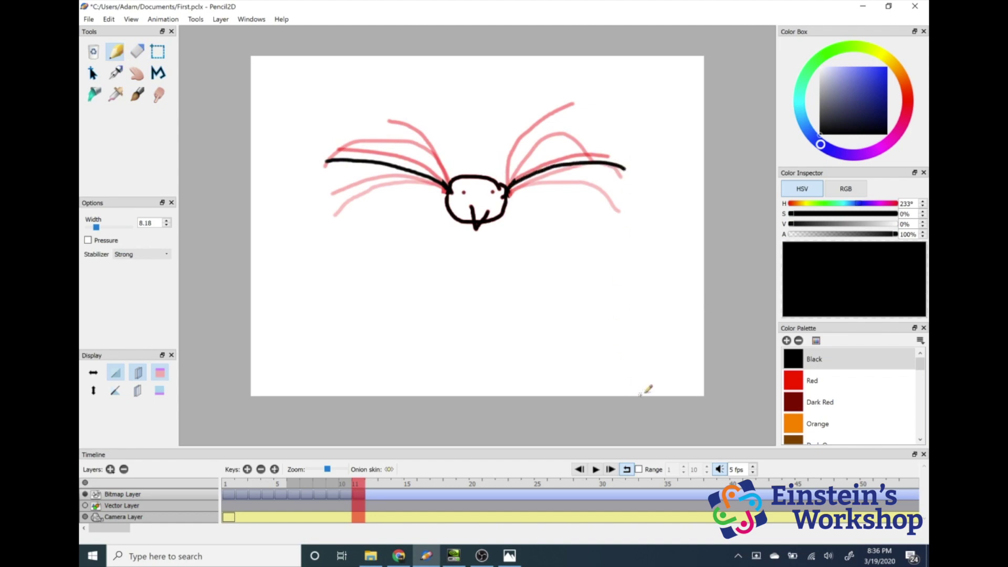
# Step: Play the looping bird animation to check the wing flaps, and stop playback
pyautogui.click(596, 469)
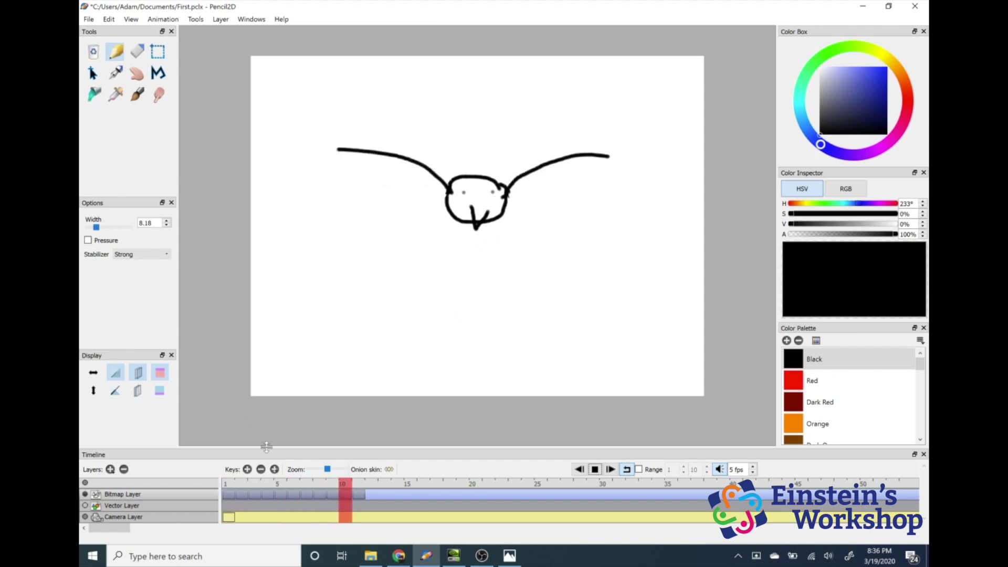
pyautogui.click(596, 469)
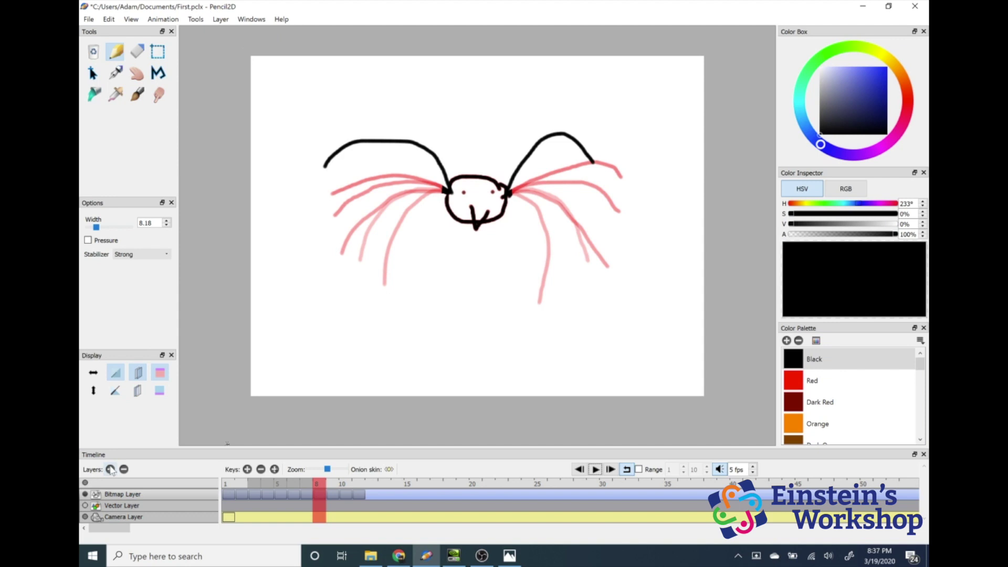
# Step: Add a new bitmap layer named Trees
pyautogui.click(110, 469)
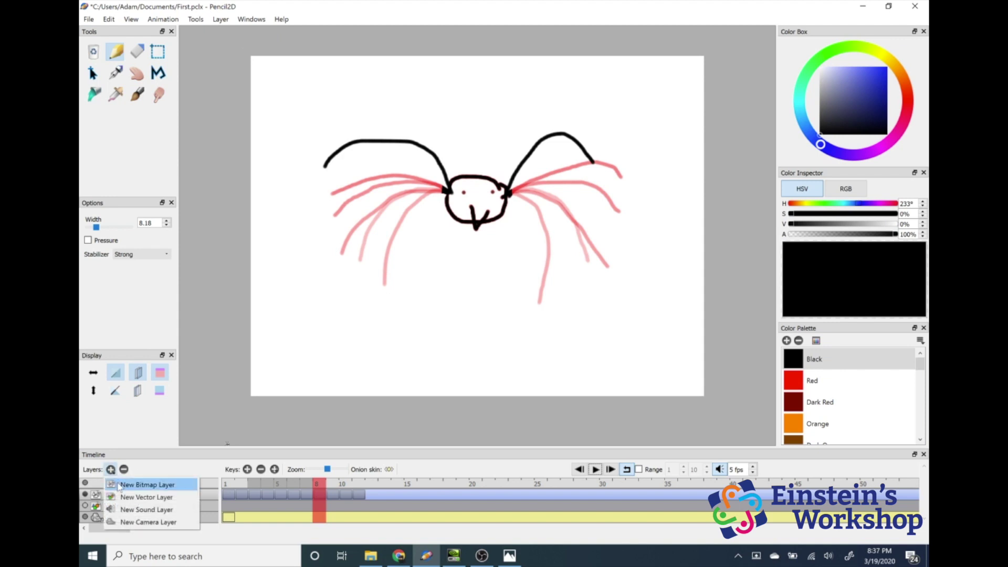
pyautogui.click(119, 485)
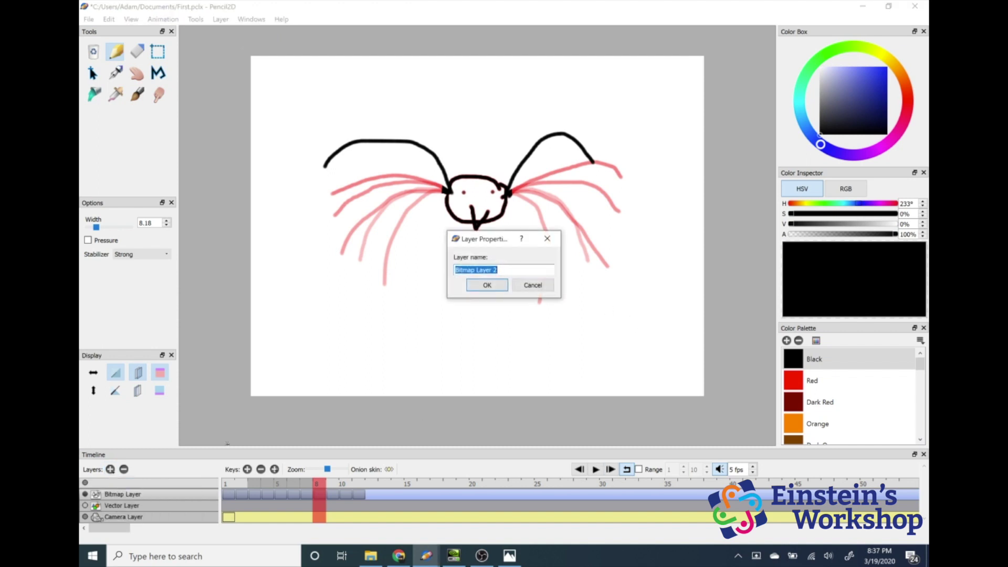
pyautogui.write('Trees')
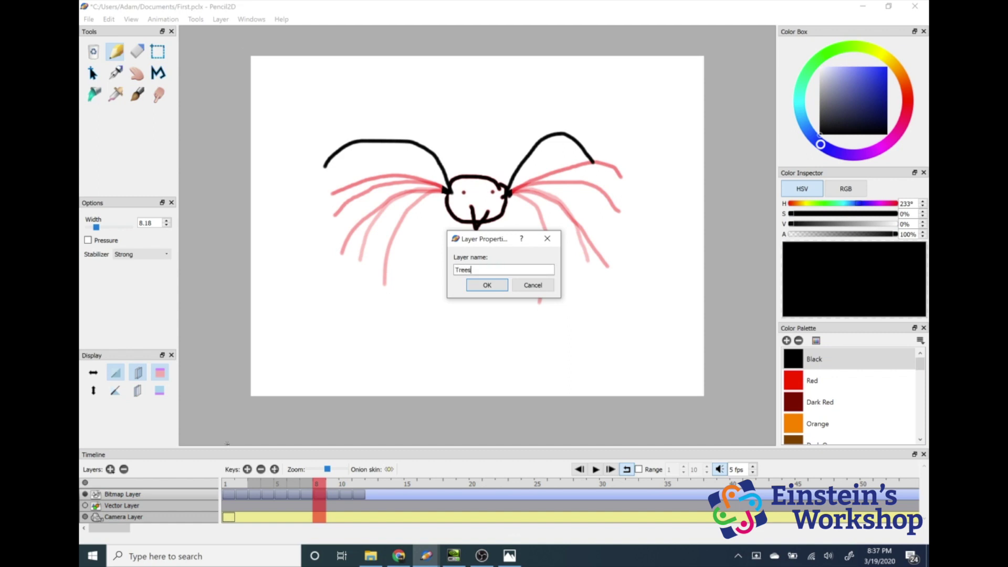
pyautogui.click(488, 286)
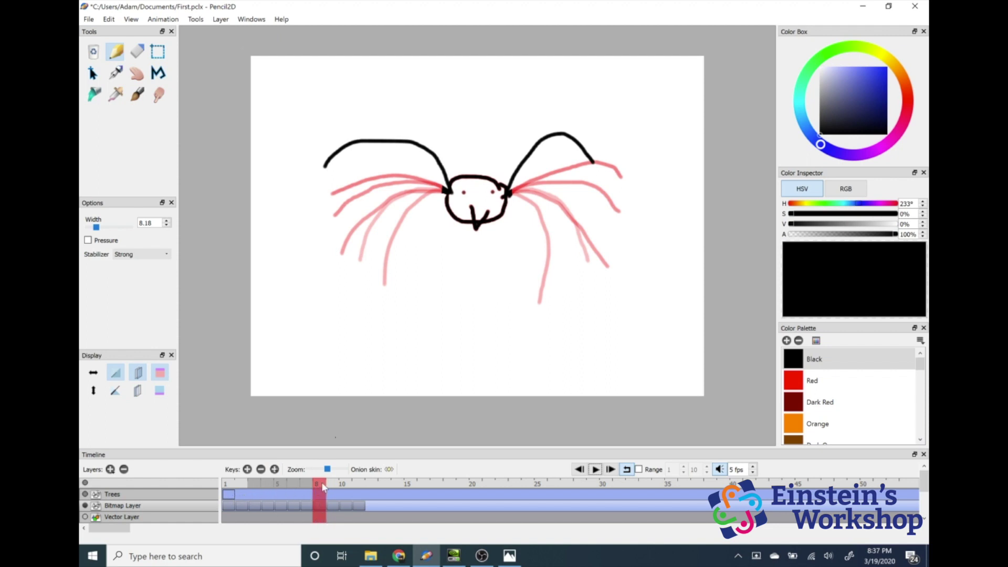
# Step: Go to frame 1 and make the Trees layer the active layer
pyautogui.moveTo(321, 482); pyautogui.dragTo(227, 494)
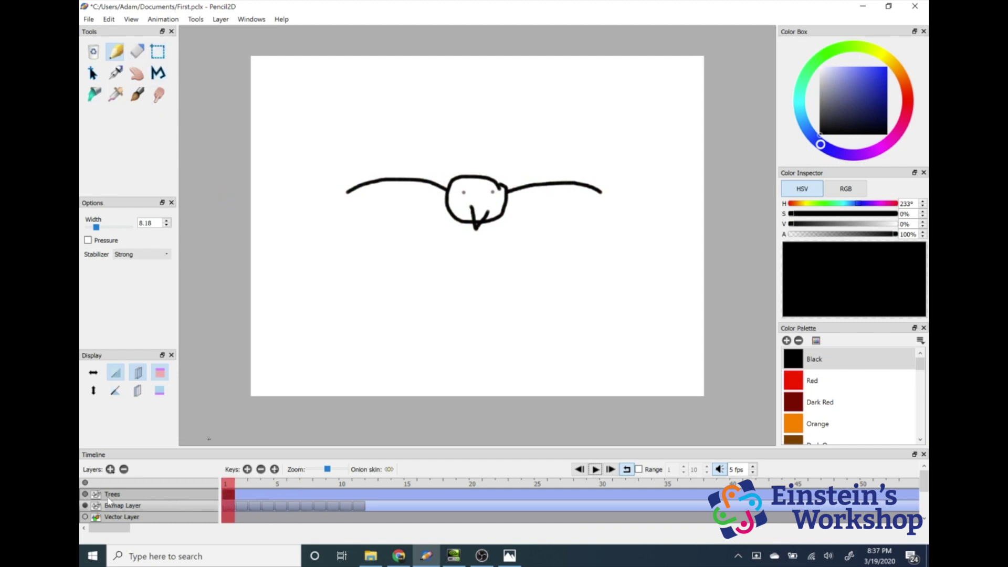
pyautogui.click(224, 500)
pyautogui.click(178, 503)
pyautogui.click(185, 500)
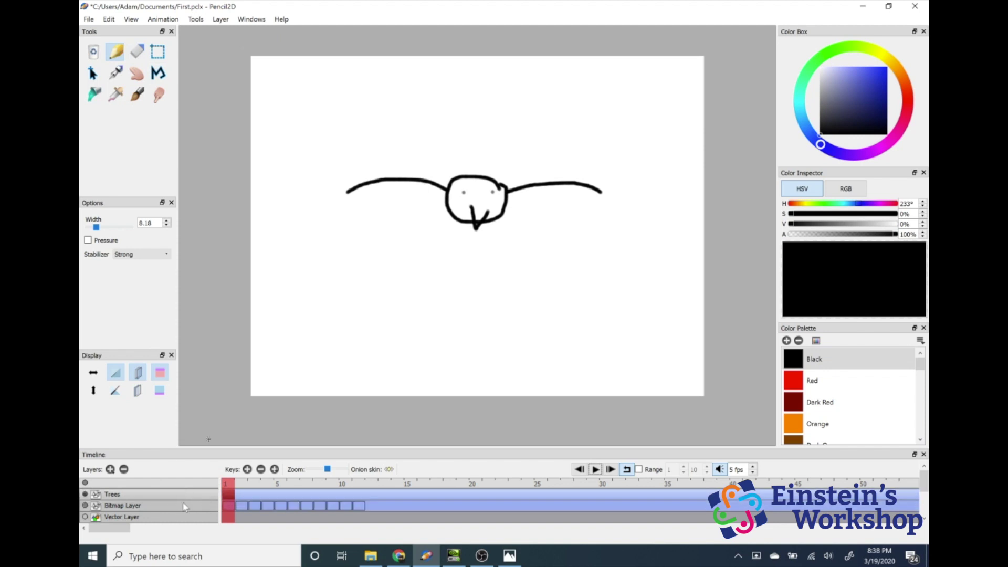
pyautogui.click(185, 496)
pyautogui.click(184, 501)
pyautogui.click(184, 497)
pyautogui.click(182, 504)
pyautogui.click(122, 509)
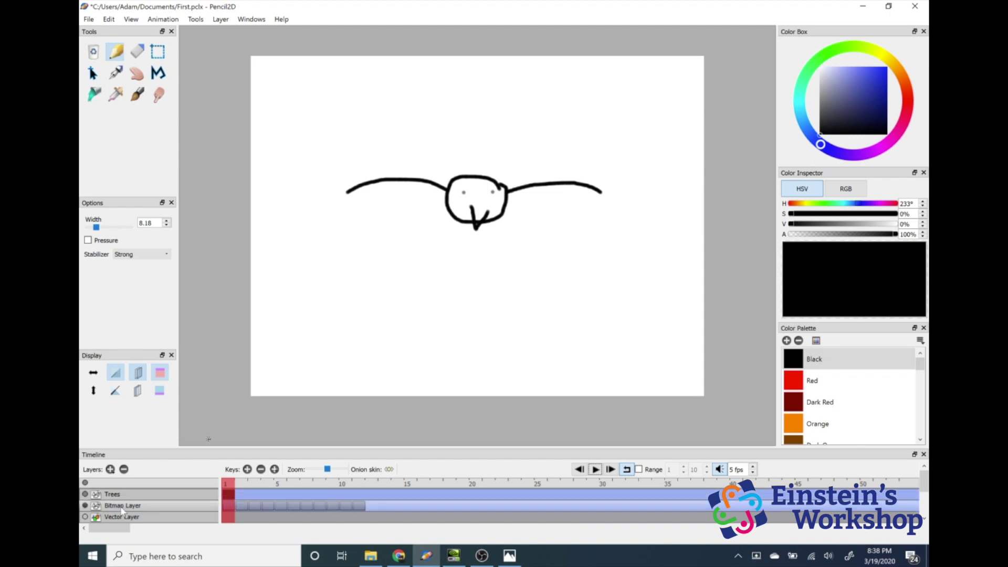
pyautogui.moveTo(227, 486)
pyautogui.mouseDown()
pyautogui.moveTo(315, 484)
pyautogui.moveTo(229, 484)
pyautogui.mouseUp()
pyautogui.click(153, 499)
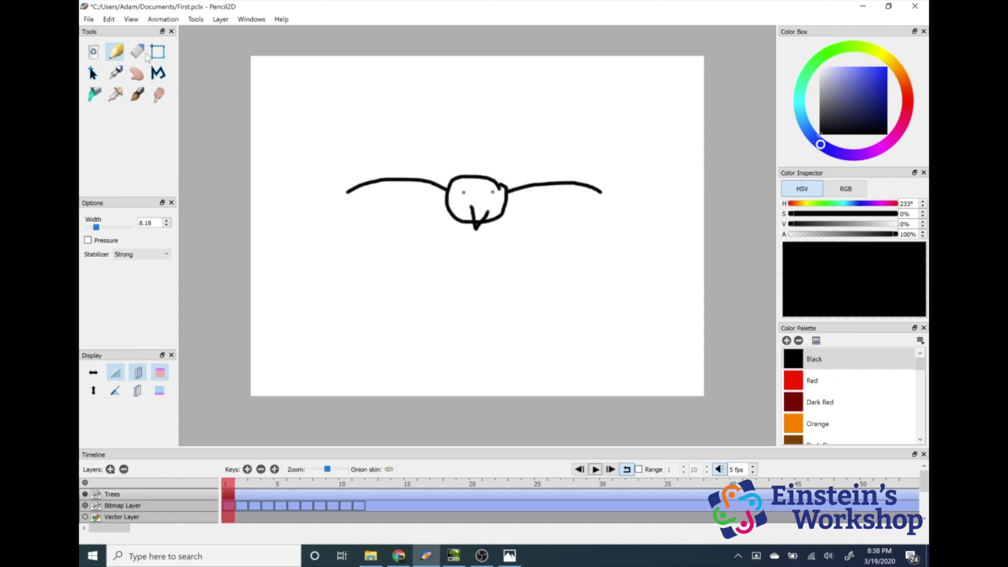
# Step: Save the project and try the Eraser over the bird's head while the Trees layer is active
pyautogui.press('e')
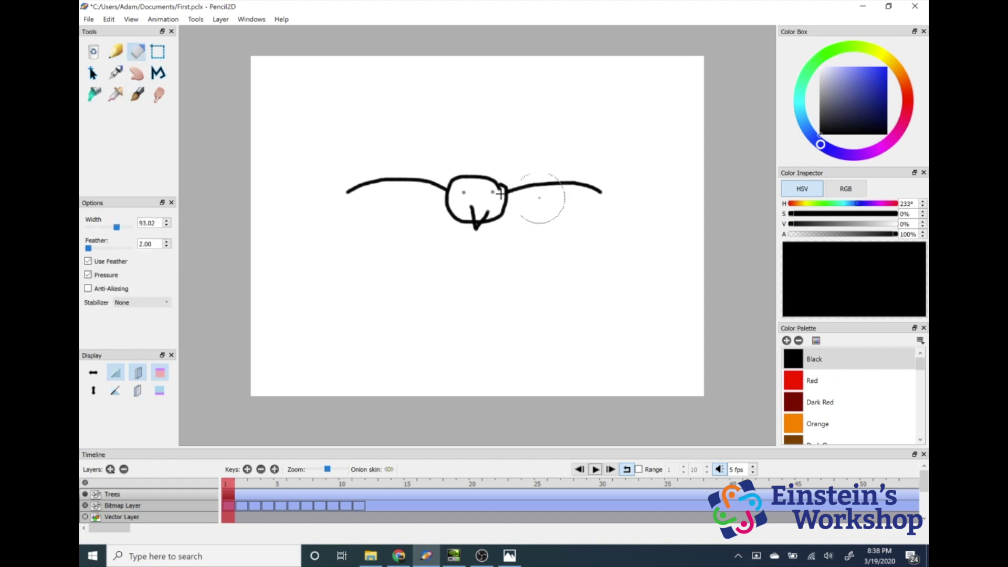
pyautogui.hotkey('ctrl', 's')
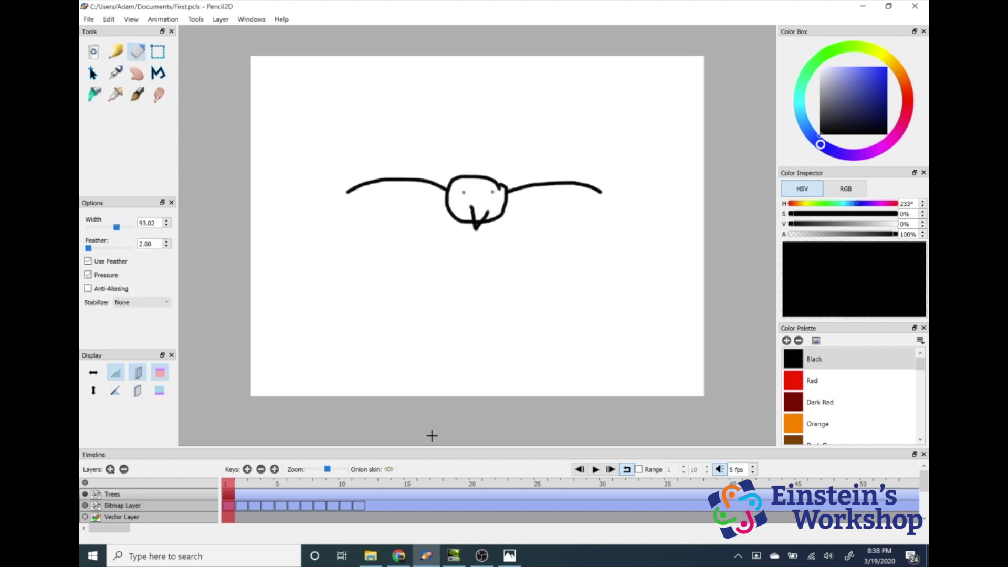
pyautogui.click(479, 208)
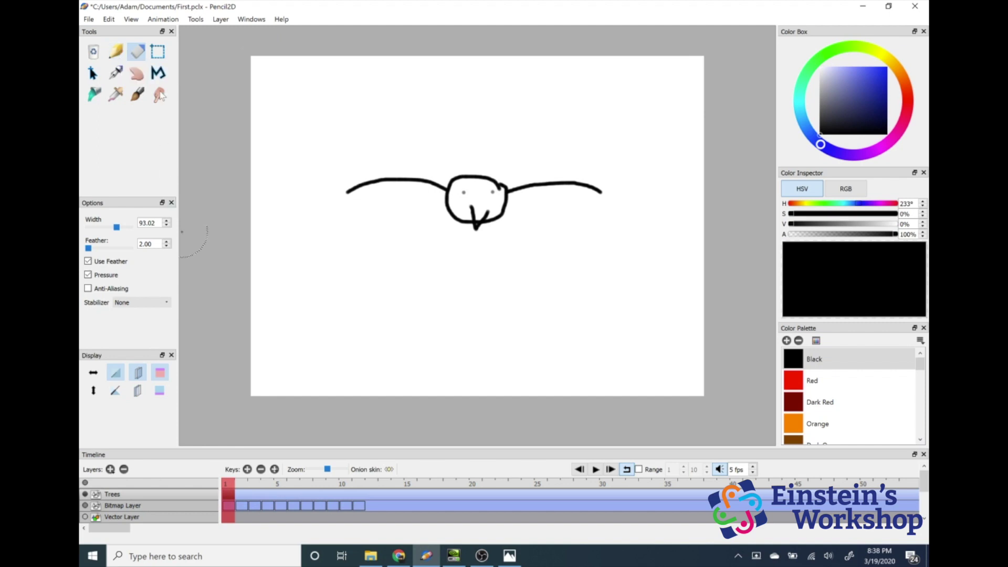
# Step: Set the colour to bright green (H 116°, S 100%, V 84%) and the Brush width to about 32.84
pyautogui.click(120, 53)
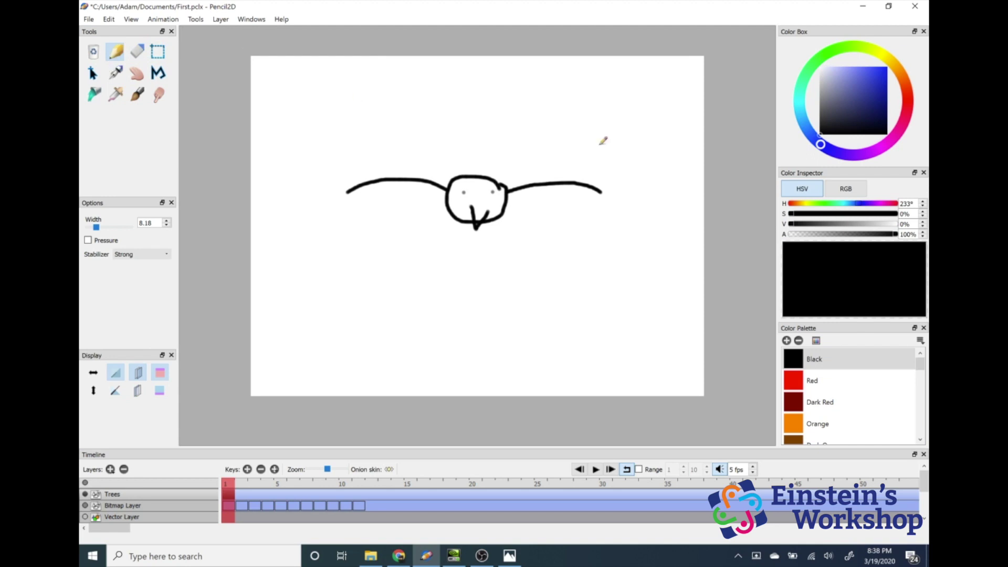
pyautogui.moveTo(812, 89)
pyautogui.mouseDown()
pyautogui.moveTo(812, 63)
pyautogui.moveTo(831, 54)
pyautogui.mouseUp()
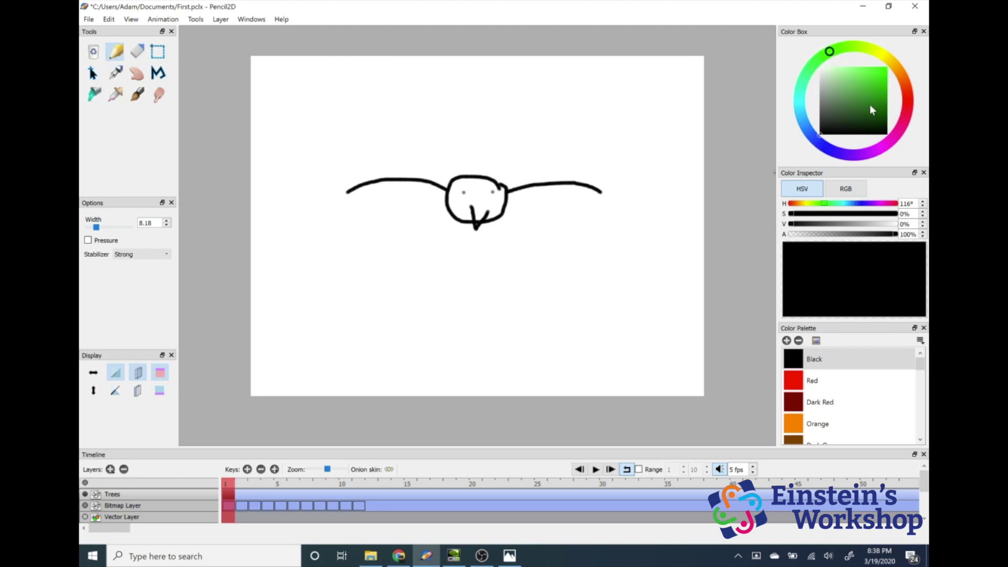
pyautogui.moveTo(870, 105); pyautogui.dragTo(896, 81)
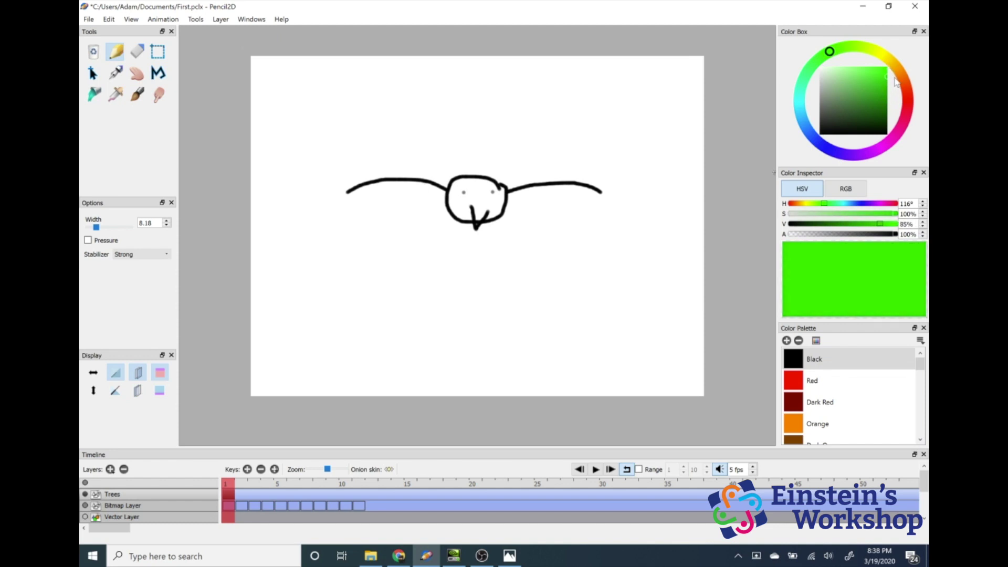
pyautogui.click(137, 94)
pyautogui.click(110, 229)
pyautogui.moveTo(109, 231); pyautogui.dragTo(111, 231)
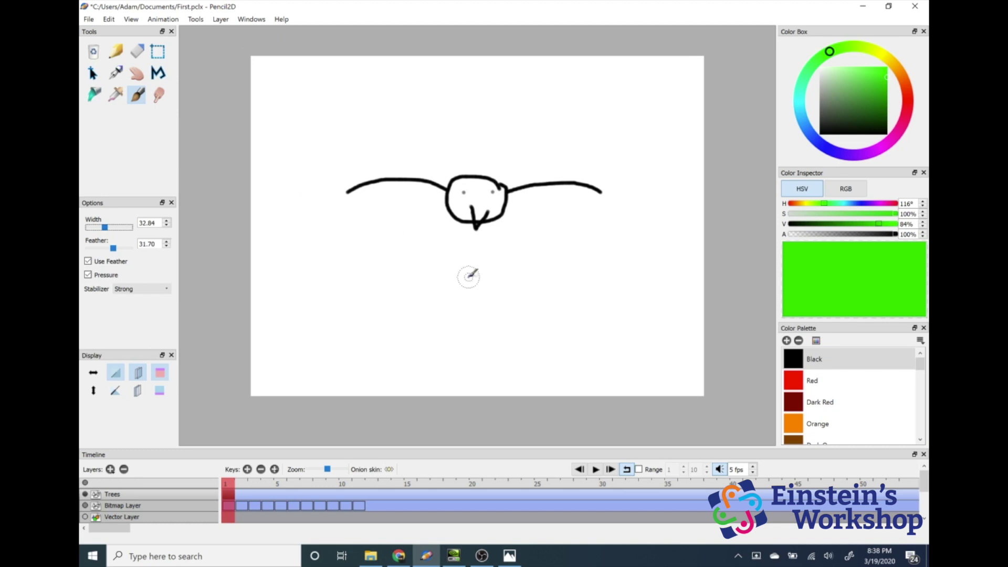
# Step: Paint a bumpy green treetop band across the lower canvas, from its left edge to beyond its right edge
pyautogui.press('q')
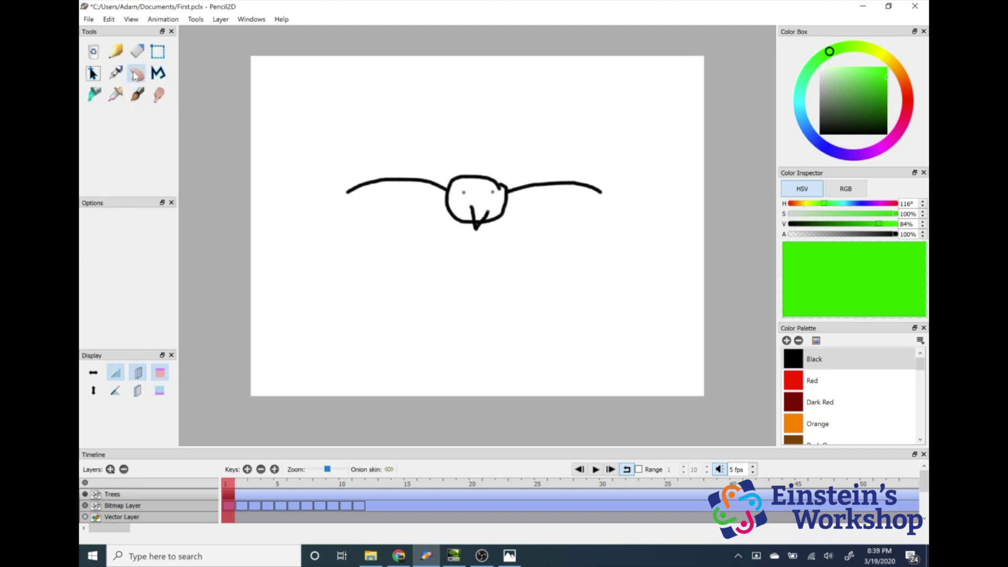
pyautogui.click(137, 82)
pyautogui.moveTo(421, 225)
pyautogui.mouseDown()
pyautogui.moveTo(436, 238)
pyautogui.moveTo(421, 250)
pyautogui.moveTo(416, 241)
pyautogui.mouseUp()
pyautogui.moveTo(539, 300); pyautogui.dragTo(497, 298)
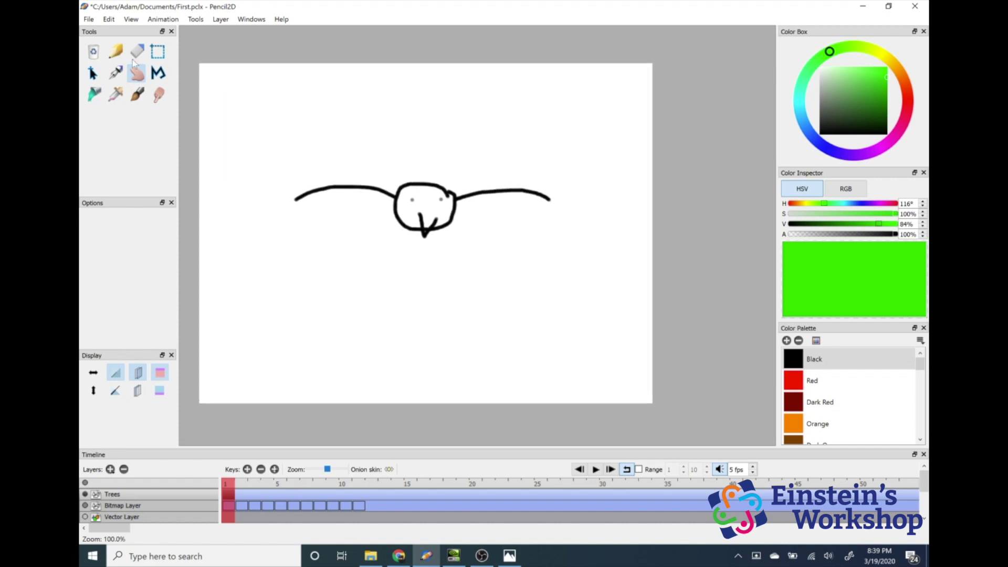
pyautogui.click(137, 95)
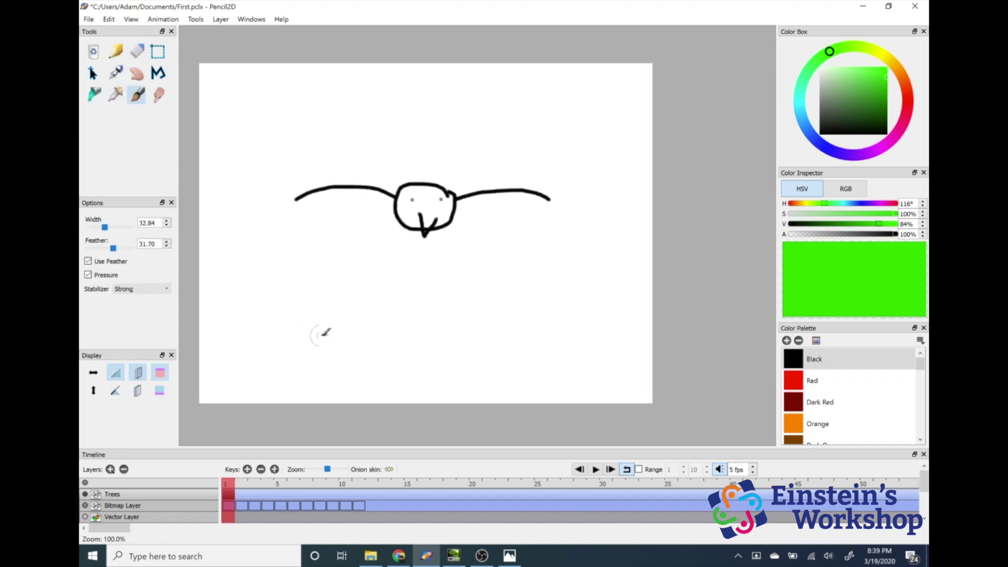
pyautogui.click(204, 357)
pyautogui.moveTo(206, 356)
pyautogui.mouseDown()
pyautogui.moveTo(282, 350)
pyautogui.moveTo(295, 362)
pyautogui.moveTo(402, 356)
pyautogui.moveTo(453, 340)
pyautogui.moveTo(467, 350)
pyautogui.moveTo(554, 338)
pyautogui.moveTo(554, 349)
pyautogui.moveTo(596, 360)
pyautogui.moveTo(637, 342)
pyautogui.moveTo(685, 351)
pyautogui.moveTo(756, 347)
pyautogui.mouseUp()
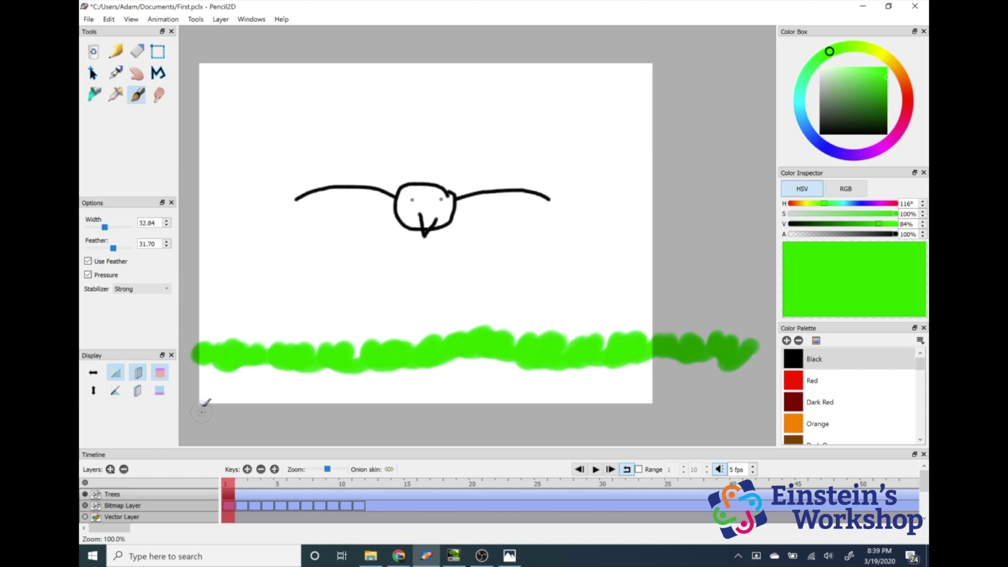
# Step: Extend the green treetop band farther beyond the canvas's right edge
pyautogui.click(137, 73)
pyautogui.moveTo(561, 244); pyautogui.dragTo(470, 237)
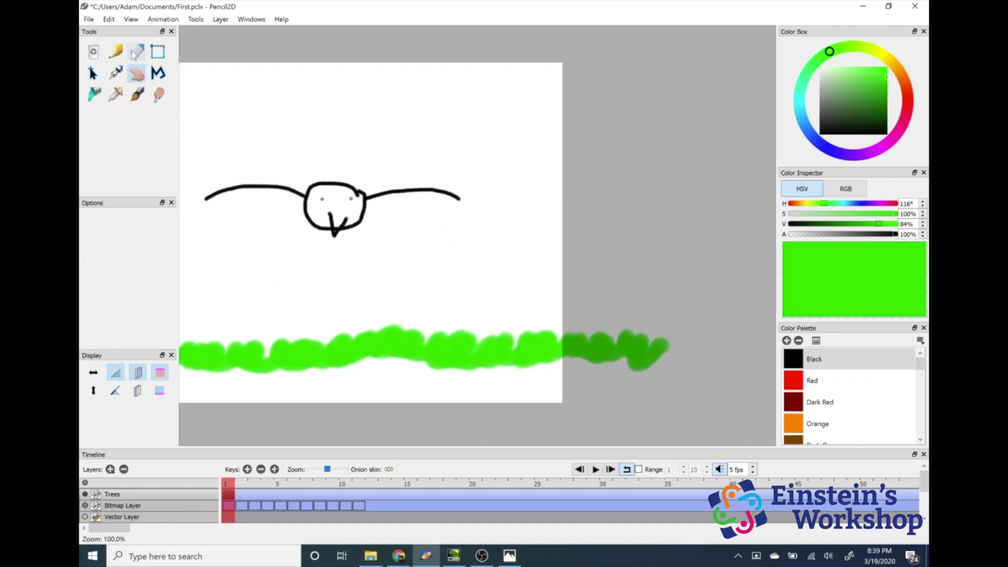
pyautogui.click(137, 95)
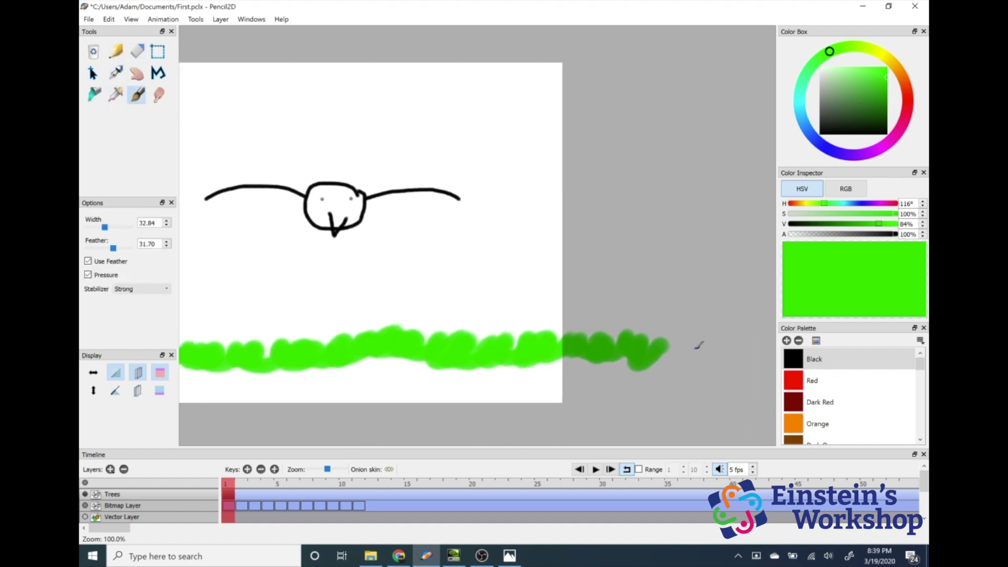
pyautogui.moveTo(663, 328)
pyautogui.mouseDown()
pyautogui.moveTo(658, 364)
pyautogui.moveTo(740, 344)
pyautogui.moveTo(771, 347)
pyautogui.mouseUp()
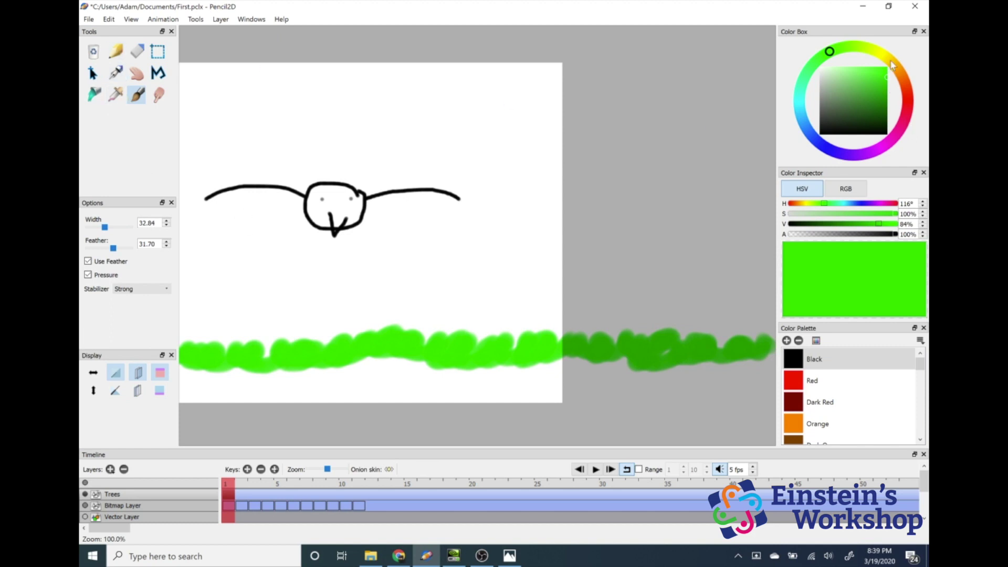
# Step: Paint a row of brown strokes (H 27°, S 100%, V 68%) beneath the full length of the green band
pyautogui.moveTo(893, 64)
pyautogui.mouseDown()
pyautogui.moveTo(906, 78)
pyautogui.moveTo(891, 97)
pyautogui.moveTo(889, 78)
pyautogui.moveTo(891, 90)
pyautogui.mouseUp()
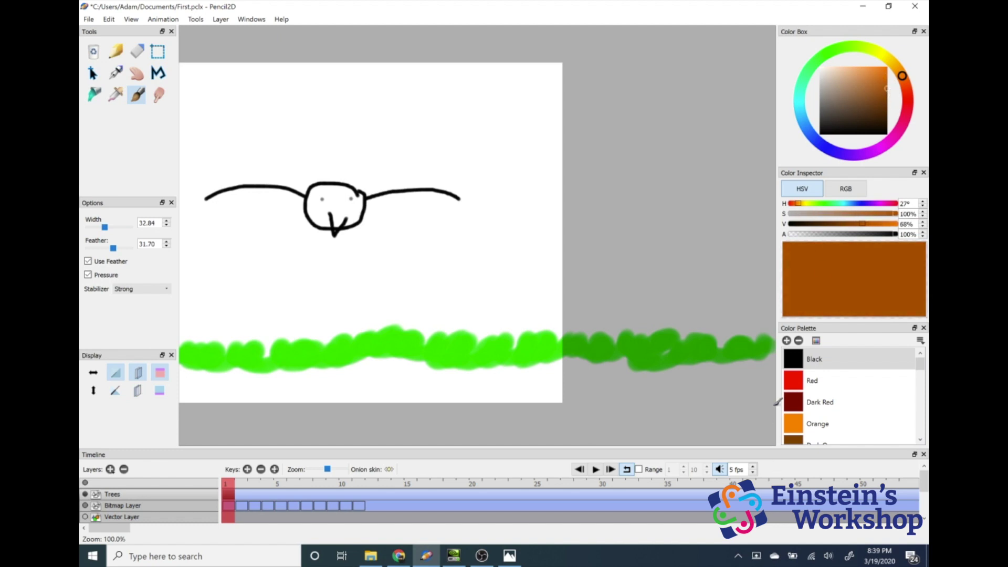
pyautogui.moveTo(769, 368)
pyautogui.mouseDown()
pyautogui.moveTo(651, 381)
pyautogui.moveTo(570, 362)
pyautogui.moveTo(541, 383)
pyautogui.moveTo(457, 379)
pyautogui.moveTo(462, 400)
pyautogui.moveTo(444, 386)
pyautogui.moveTo(386, 391)
pyautogui.moveTo(367, 367)
pyautogui.moveTo(341, 389)
pyautogui.moveTo(310, 377)
pyautogui.moveTo(260, 389)
pyautogui.moveTo(210, 383)
pyautogui.moveTo(270, 353)
pyautogui.mouseUp()
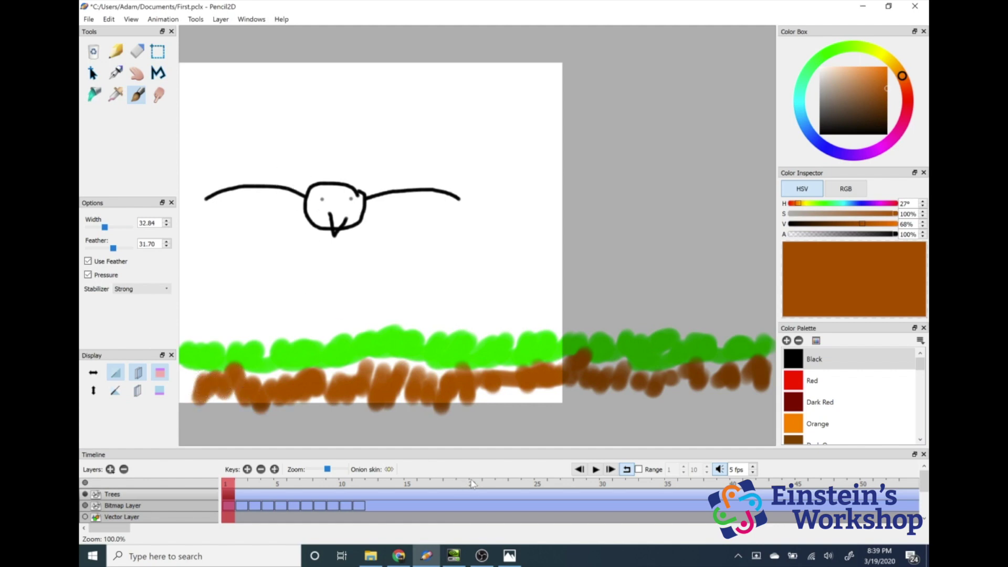
pyautogui.click(136, 73)
pyautogui.moveTo(273, 155); pyautogui.dragTo(399, 148)
pyautogui.click(137, 95)
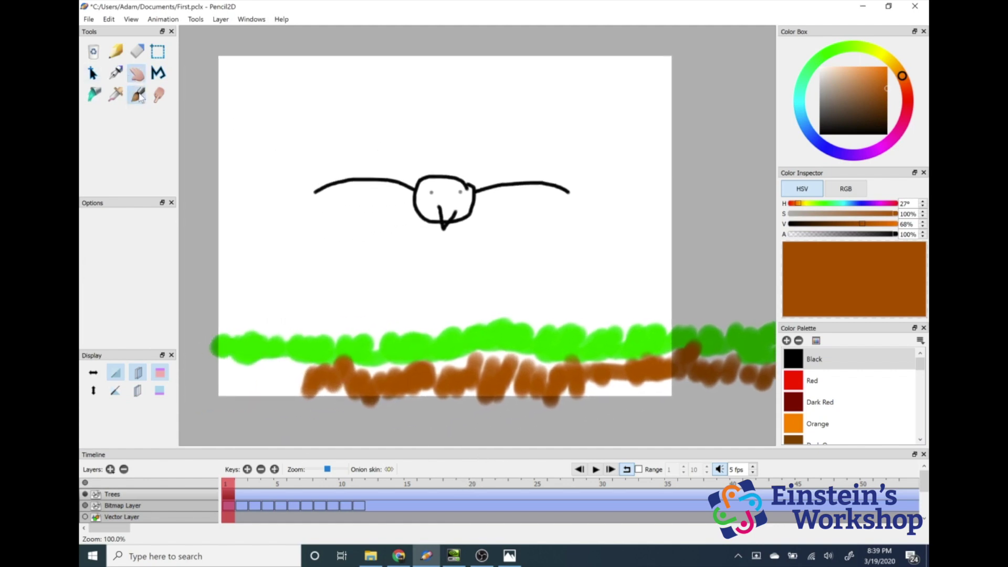
pyautogui.moveTo(297, 371)
pyautogui.mouseDown()
pyautogui.moveTo(286, 385)
pyautogui.moveTo(267, 368)
pyautogui.moveTo(231, 386)
pyautogui.moveTo(352, 415)
pyautogui.mouseUp()
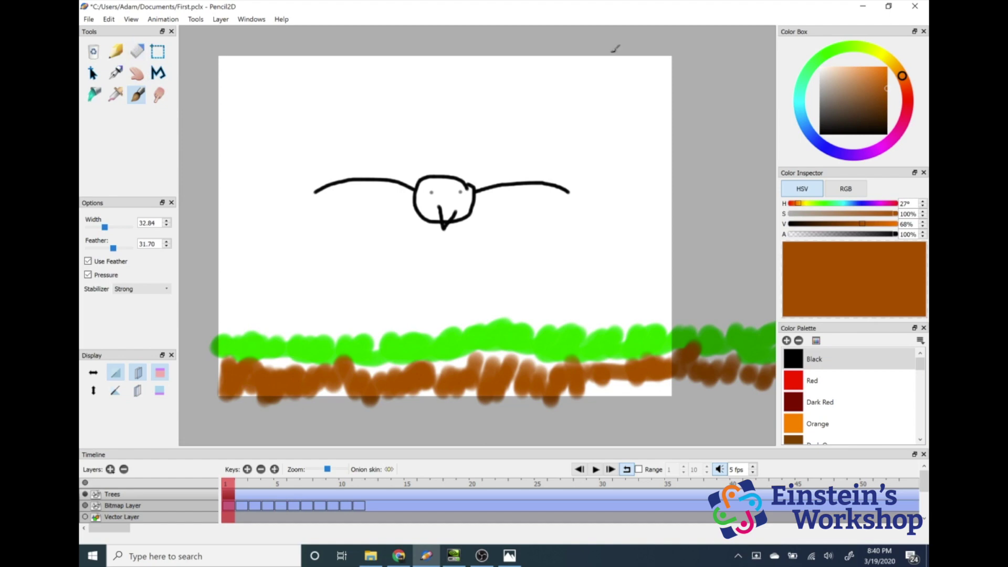
# Step: Dab light green highlights (H 112°, S 60%, V 100%) along the green treetop band
pyautogui.click(836, 52)
pyautogui.moveTo(843, 63)
pyautogui.mouseDown()
pyautogui.moveTo(863, 95)
pyautogui.moveTo(861, 67)
pyautogui.mouseUp()
pyautogui.moveTo(266, 336)
pyautogui.mouseDown()
pyautogui.moveTo(235, 348)
pyautogui.moveTo(428, 346)
pyautogui.mouseUp()
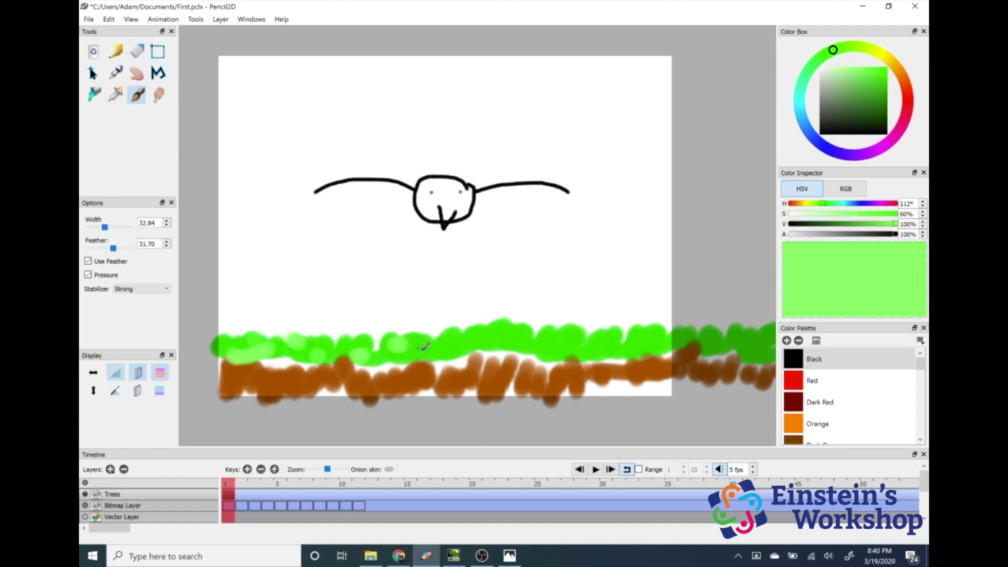
pyautogui.moveTo(520, 342)
pyautogui.mouseDown()
pyautogui.moveTo(479, 340)
pyautogui.moveTo(633, 333)
pyautogui.moveTo(641, 353)
pyautogui.moveTo(744, 332)
pyautogui.moveTo(758, 347)
pyautogui.moveTo(745, 365)
pyautogui.mouseUp()
# Step: Undo the light green dabs painted over the brown strokes and save the project
pyautogui.moveTo(661, 370); pyautogui.dragTo(559, 370)
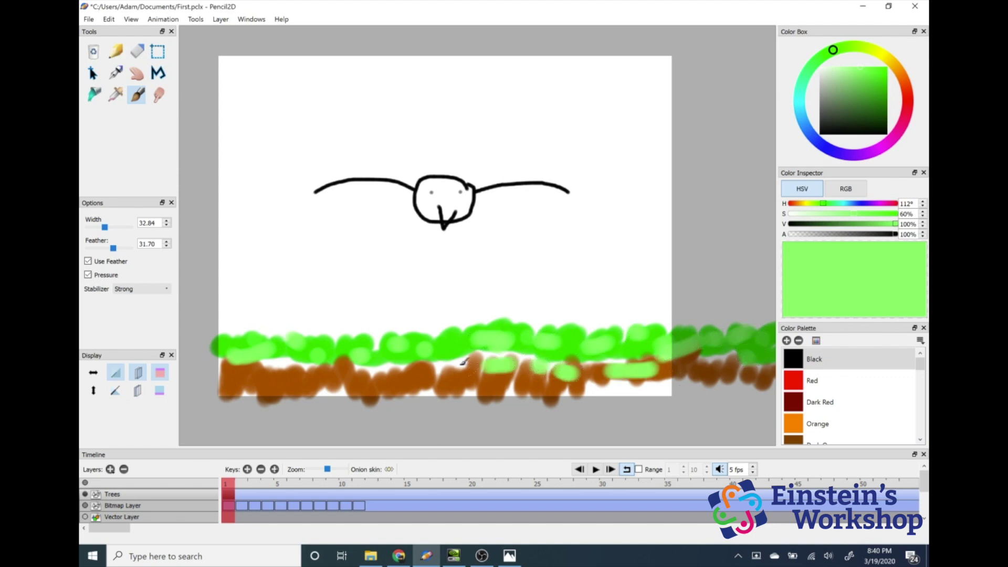
pyautogui.hotkey('ctrl', 'z')
pyautogui.hotkey('ctrl', 'z')
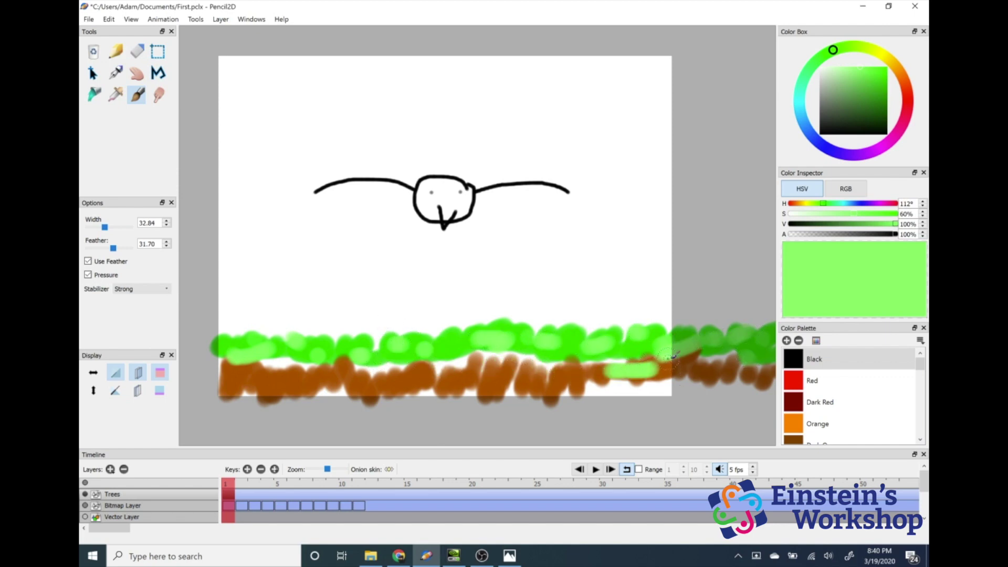
pyautogui.hotkey('ctrl', 's')
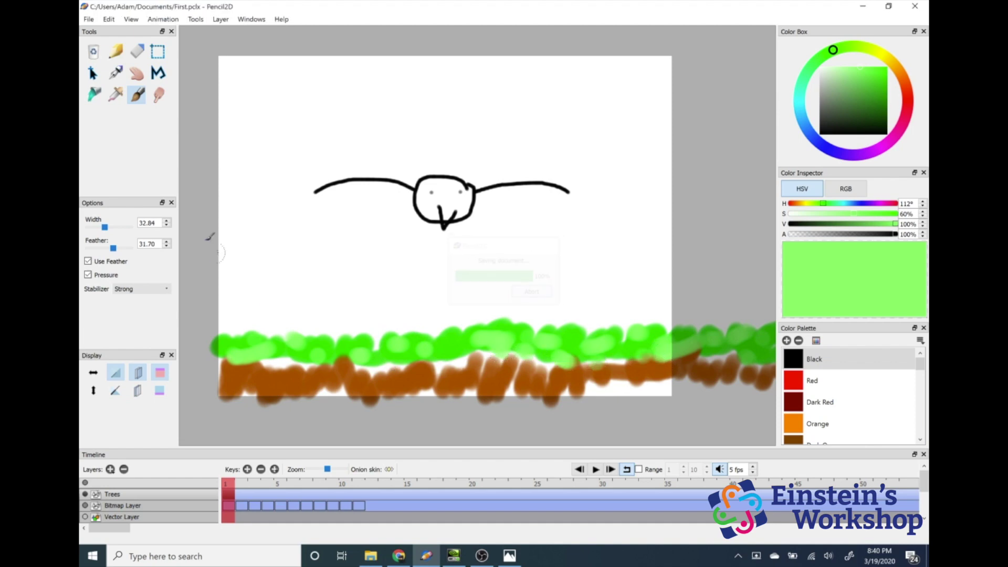
# Step: Undo the last brush stroke
pyautogui.click(110, 21)
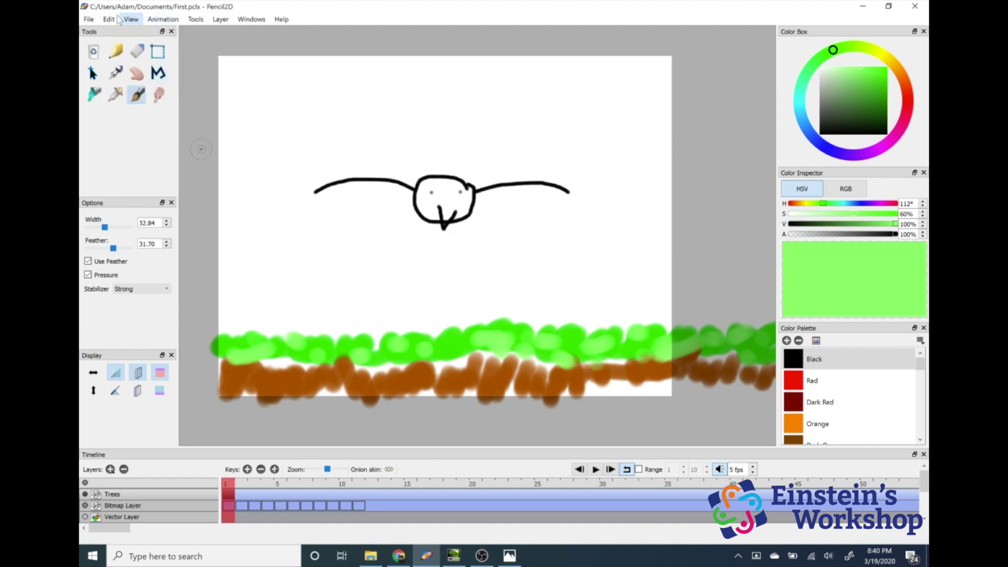
pyautogui.click(111, 21)
pyautogui.press('Escape')
pyautogui.click(113, 21)
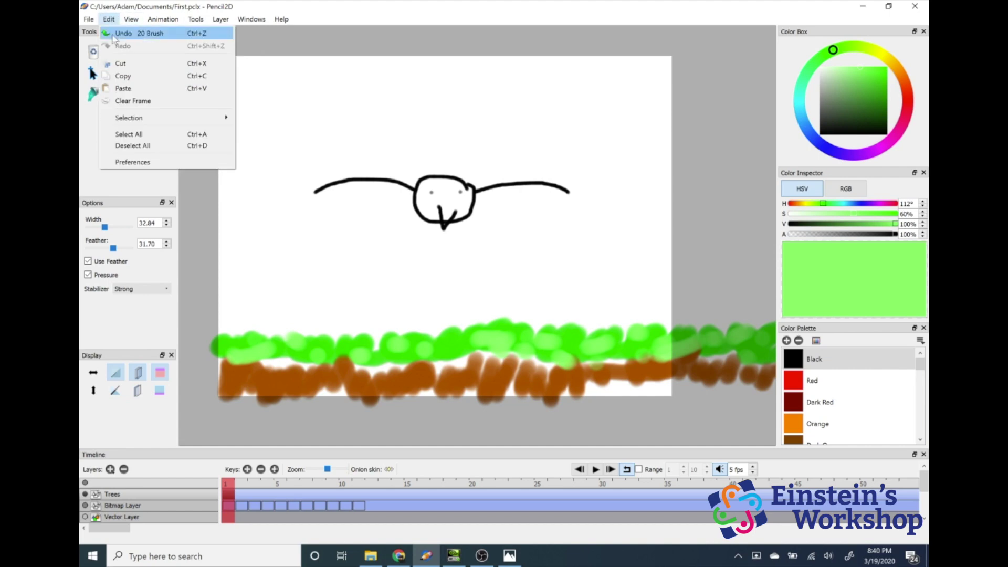
pyautogui.click(131, 11)
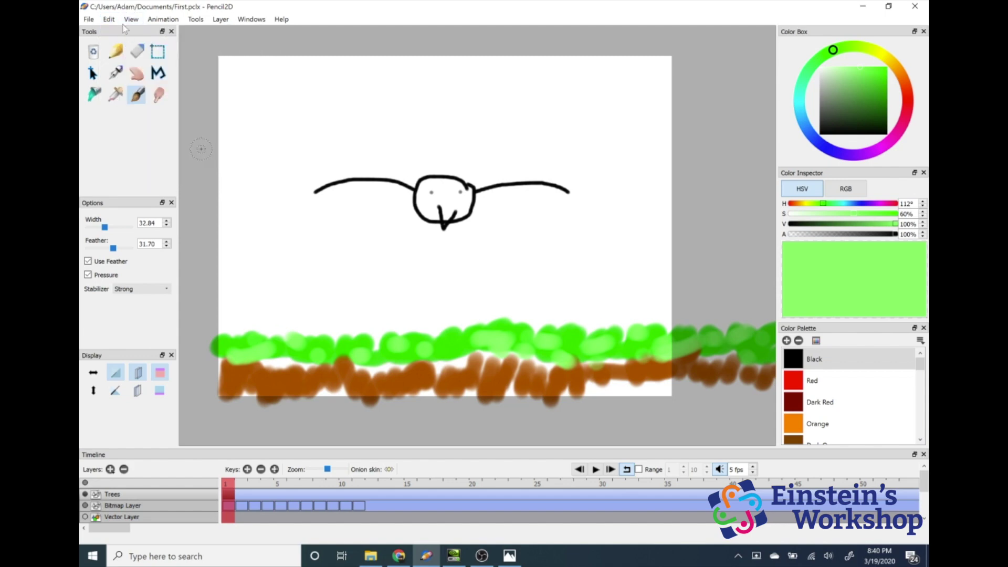
pyautogui.click(108, 19)
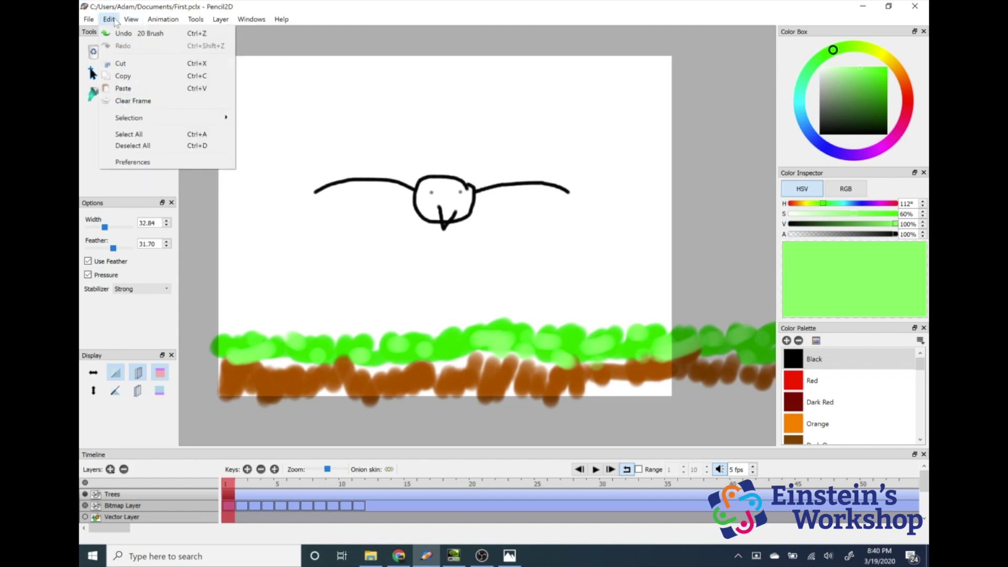
pyautogui.click(204, 34)
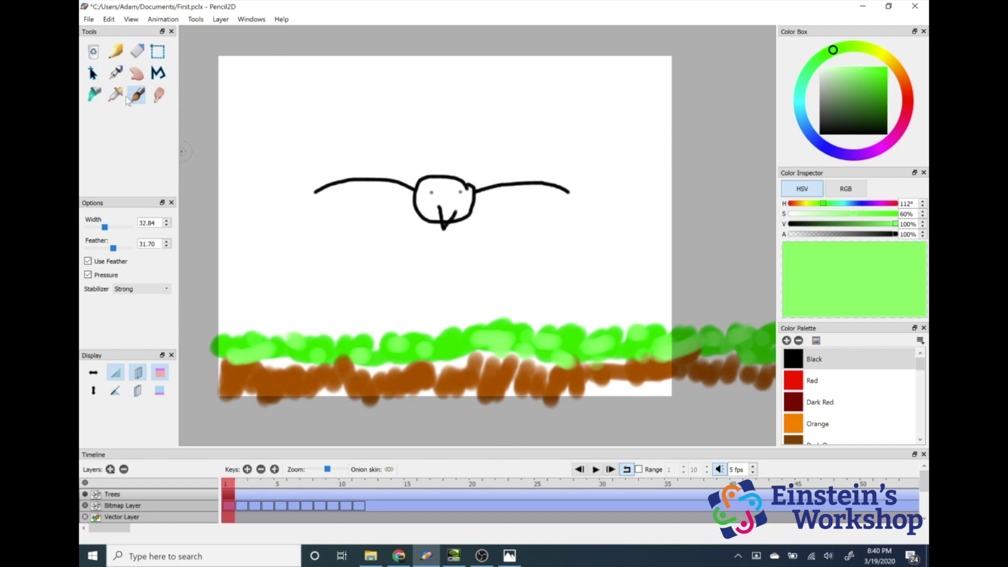
# Step: Add light green highlights to the far right end of the green band outside the canvas
pyautogui.click(137, 73)
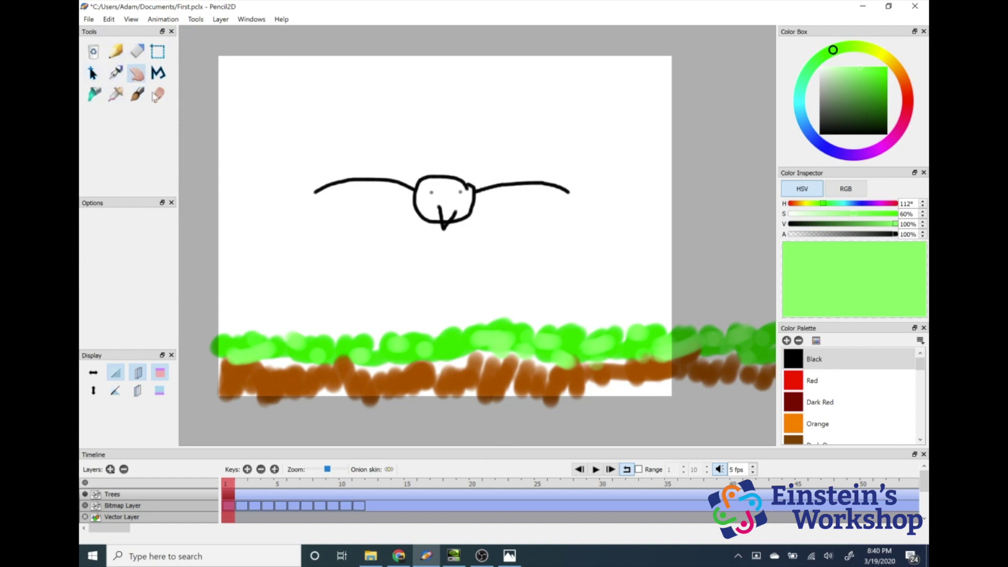
pyautogui.moveTo(372, 179); pyautogui.dragTo(208, 171)
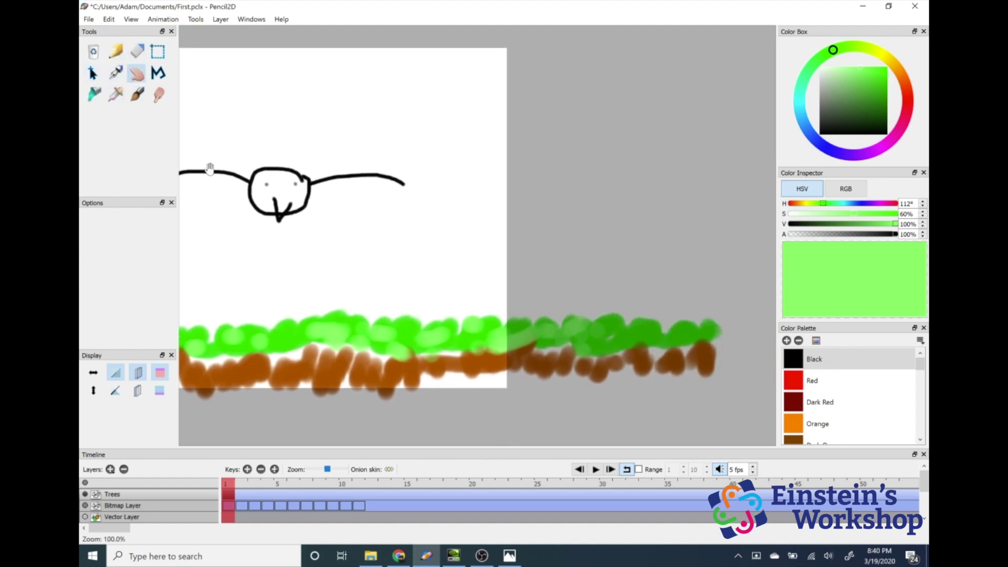
pyautogui.click(138, 95)
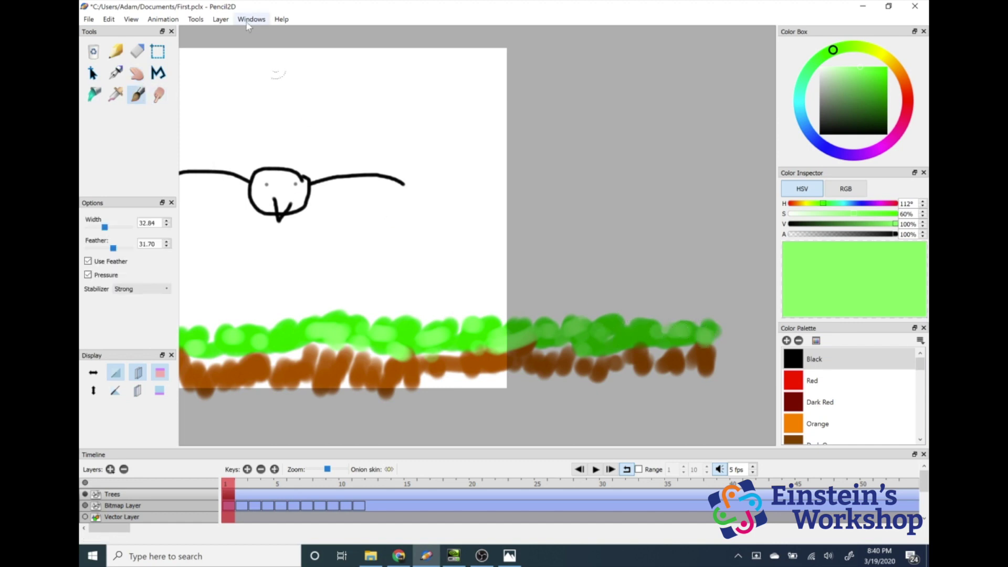
pyautogui.click(137, 73)
pyautogui.hotkey('ctrl', 'Down')
pyautogui.moveTo(299, 134); pyautogui.dragTo(342, 137)
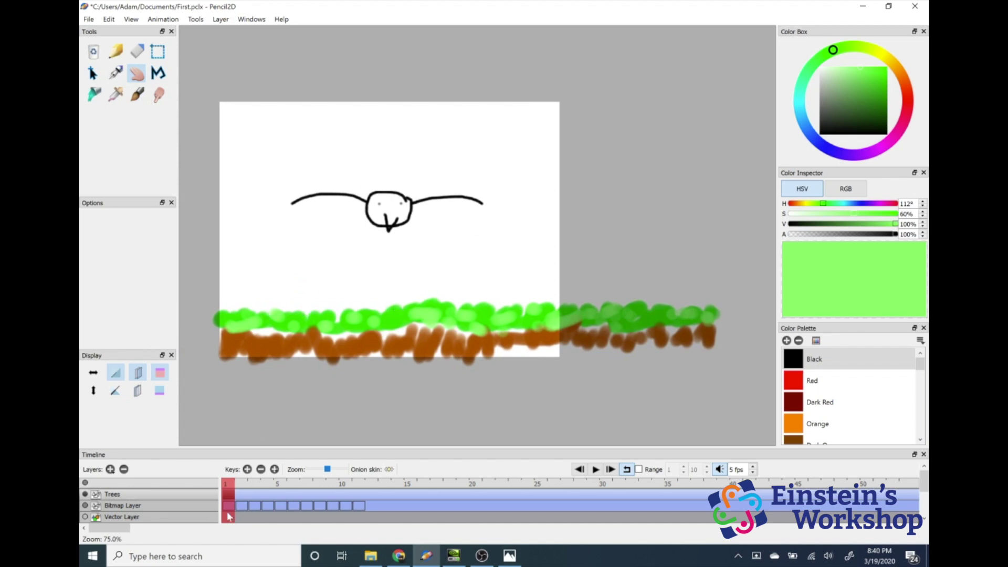
# Step: Scrub the timeline to review the tree strip against the bird's wing frames, and return to frame 1
pyautogui.moveTo(229, 490)
pyautogui.mouseDown()
pyautogui.moveTo(283, 485)
pyautogui.moveTo(226, 487)
pyautogui.mouseUp()
pyautogui.press('Return')
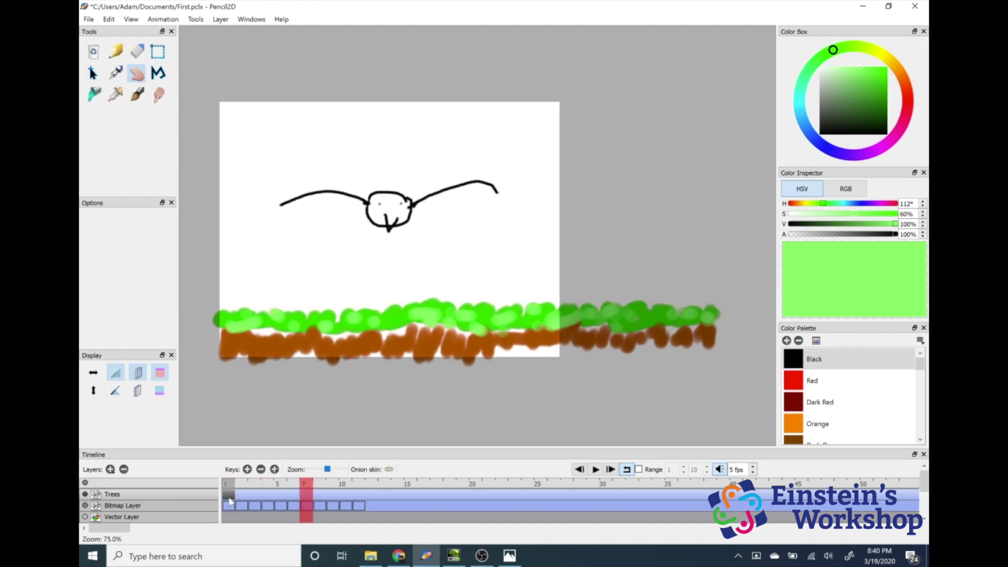
pyautogui.moveTo(309, 484); pyautogui.dragTo(223, 487)
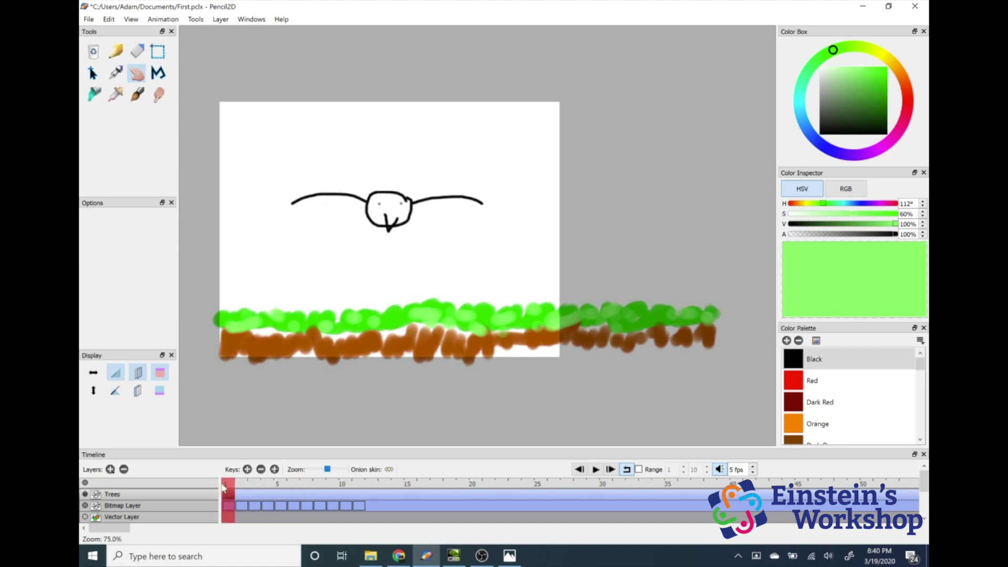
pyautogui.click(159, 57)
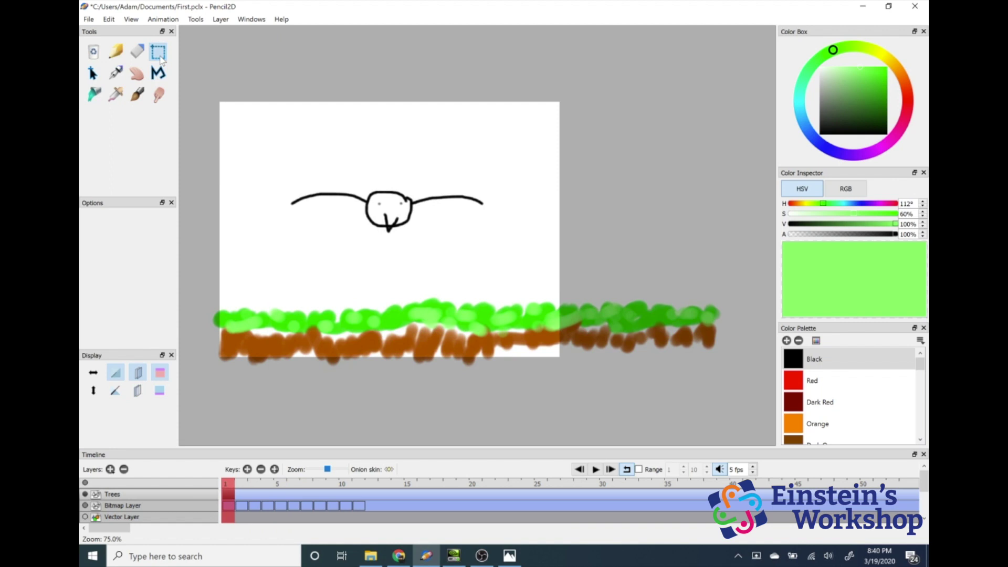
pyautogui.click(109, 19)
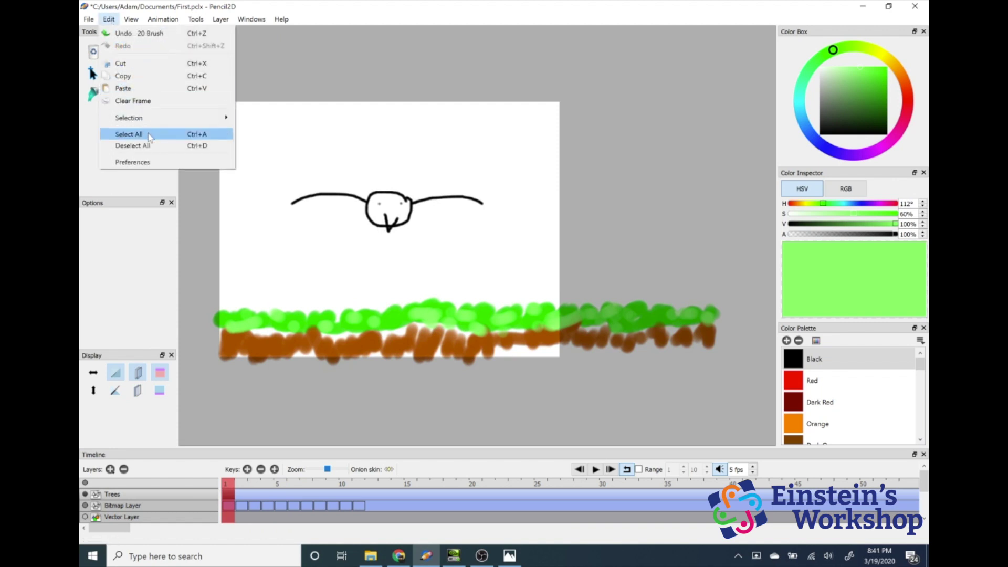
pyautogui.click(130, 134)
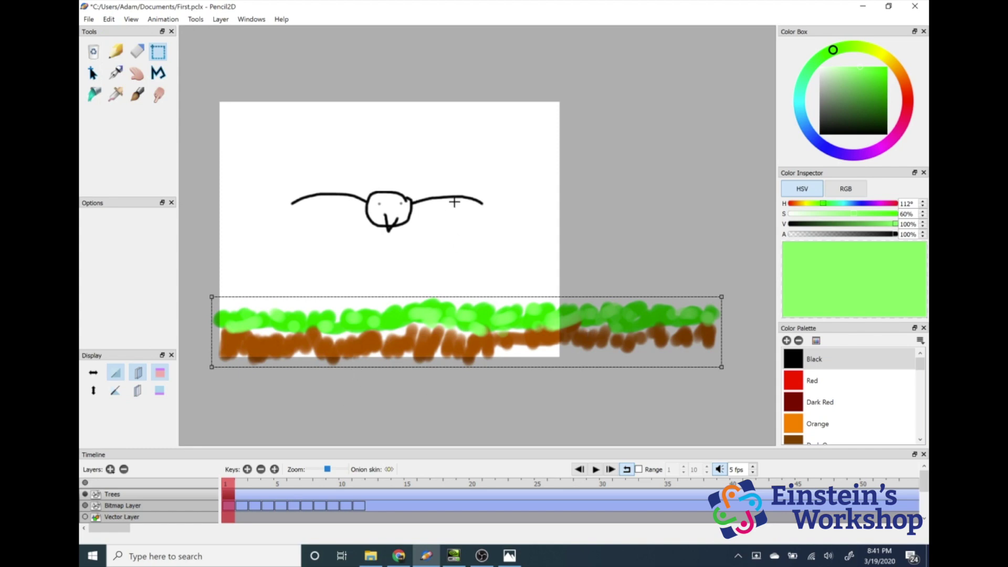
pyautogui.click(675, 154)
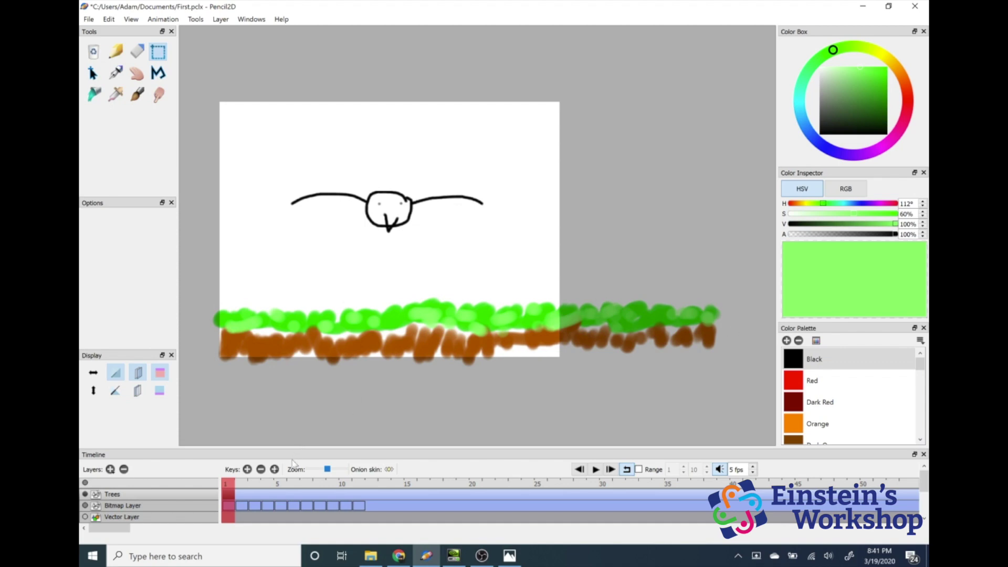
# Step: Duplicate the Trees drawing into frame 2 and move the whole strip slightly to the left
pyautogui.press('.')
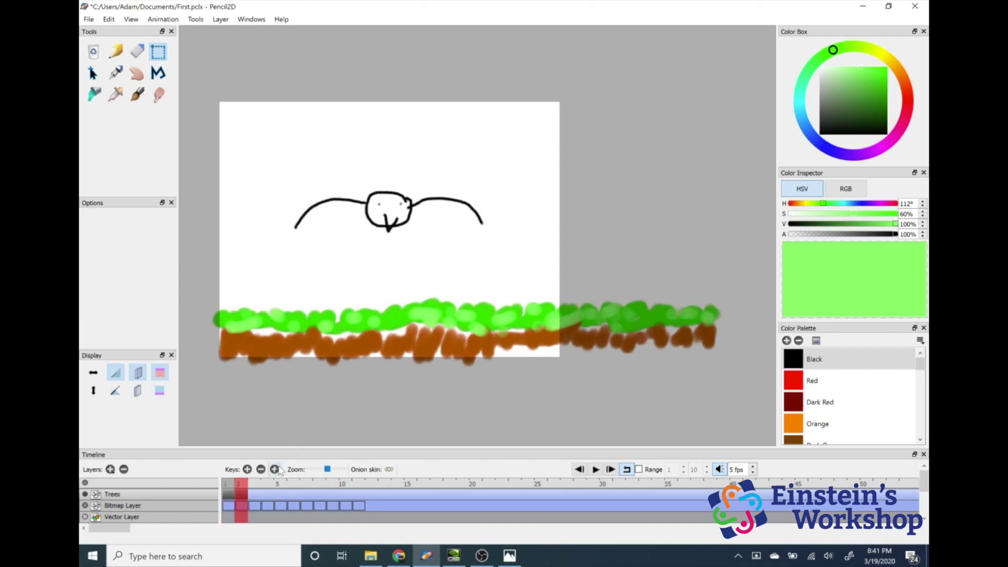
pyautogui.click(113, 19)
pyautogui.click(127, 135)
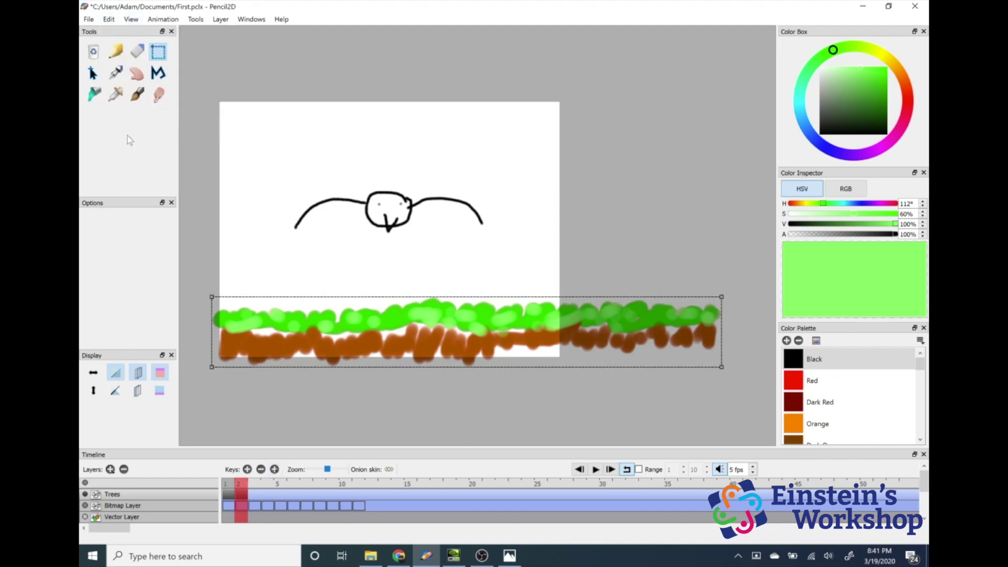
pyautogui.click(92, 75)
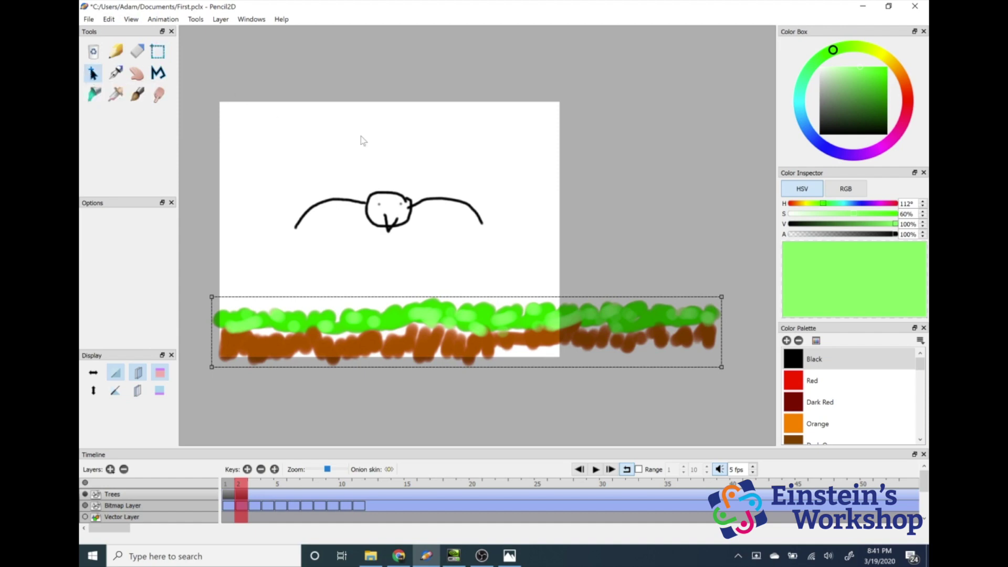
pyautogui.moveTo(534, 317)
pyautogui.mouseDown()
pyautogui.moveTo(534, 366)
pyautogui.moveTo(530, 323)
pyautogui.mouseUp()
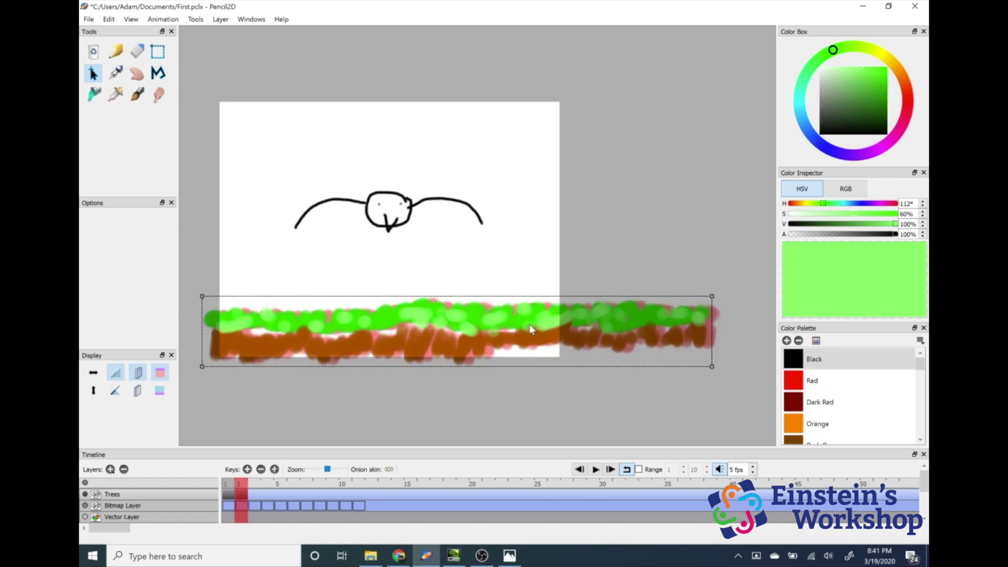
pyautogui.click(287, 423)
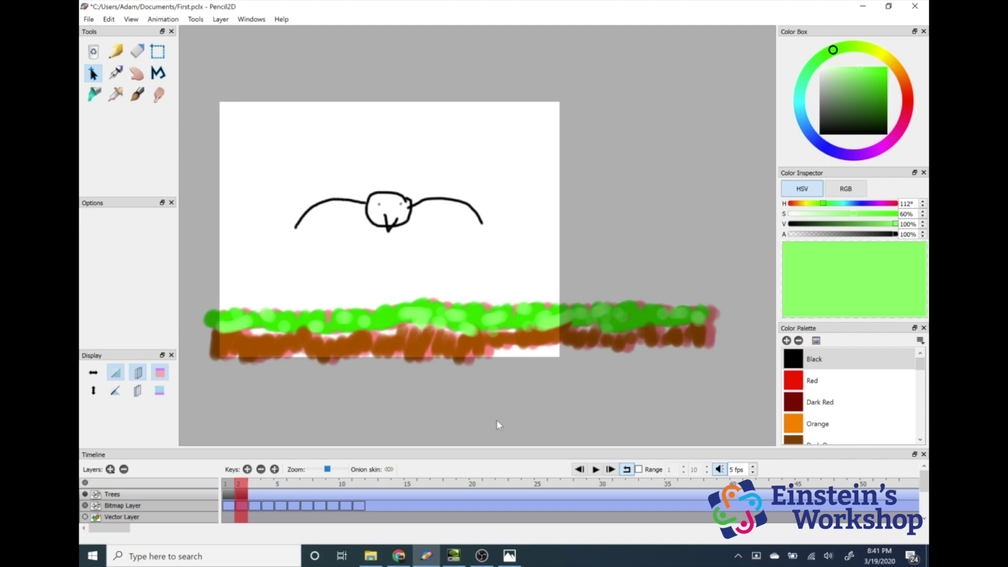
# Step: Duplicate the shifted tree strip into frame 3 and move all of it a little further left
pyautogui.click(274, 474)
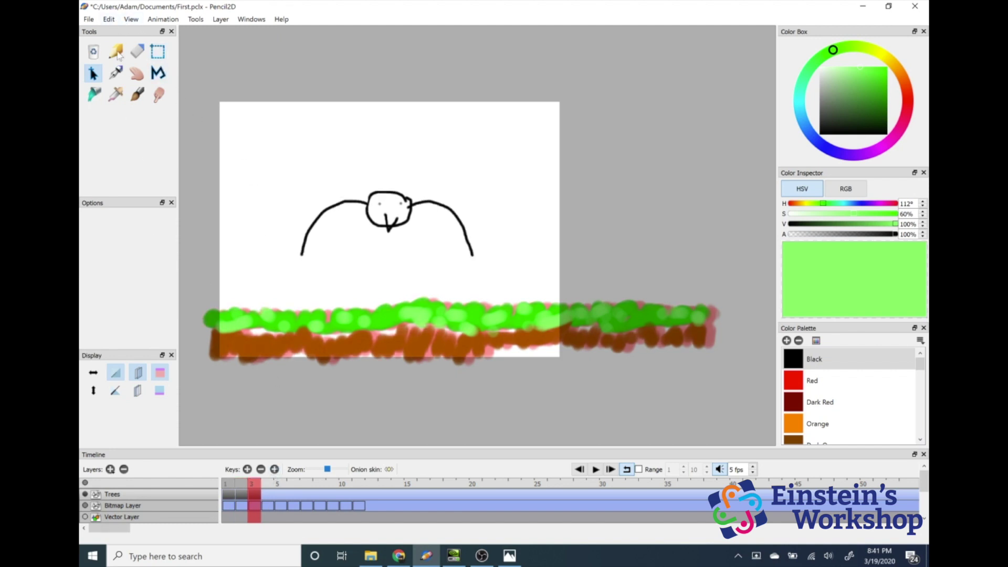
pyautogui.click(109, 19)
pyautogui.click(147, 132)
pyautogui.click(109, 19)
pyautogui.click(139, 134)
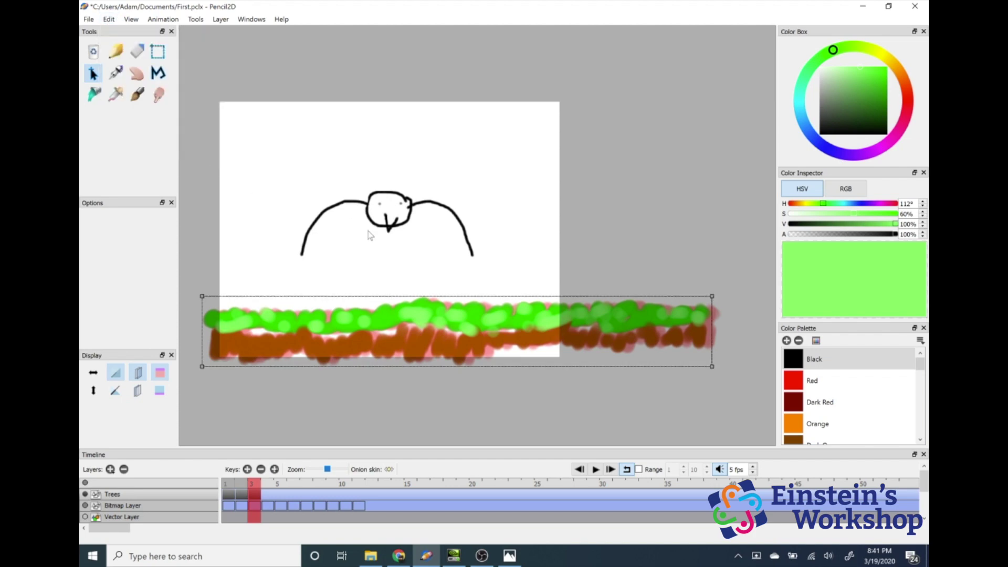
pyautogui.moveTo(544, 320); pyautogui.dragTo(533, 321)
pyautogui.click(509, 398)
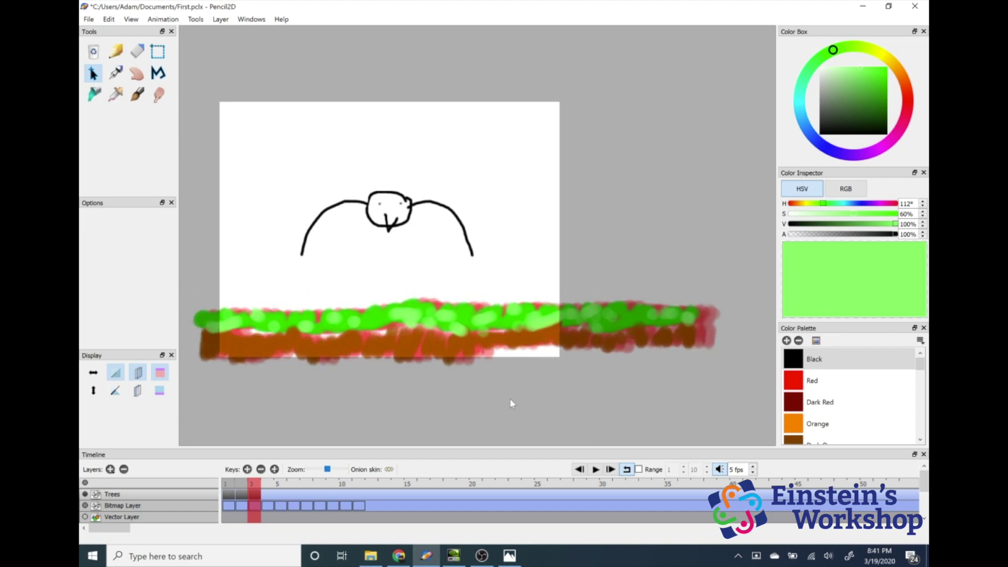
# Step: Add a duplicate Trees key at frame 4 and shift the entire strip slightly further left
pyautogui.press('.')
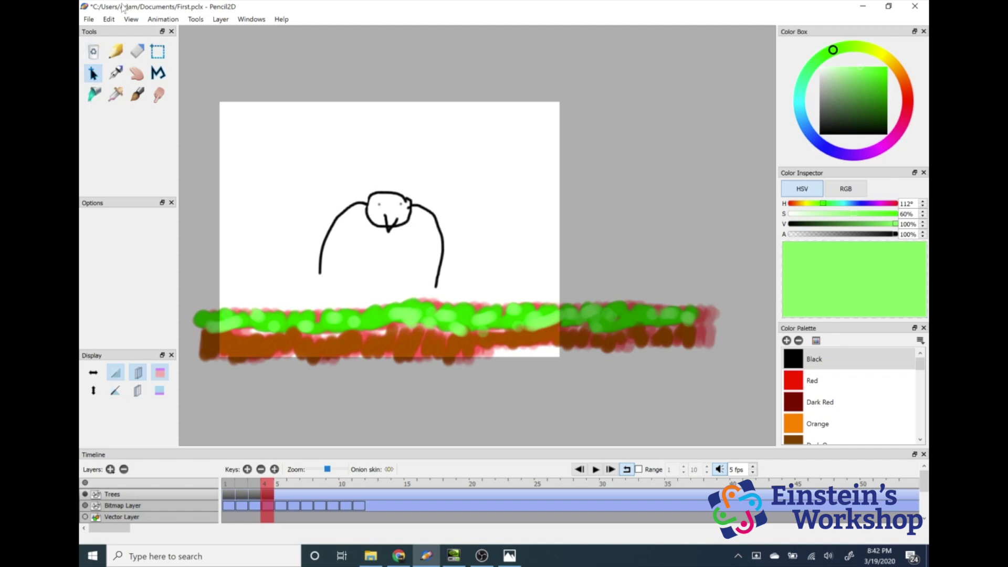
pyautogui.click(109, 19)
pyautogui.click(148, 134)
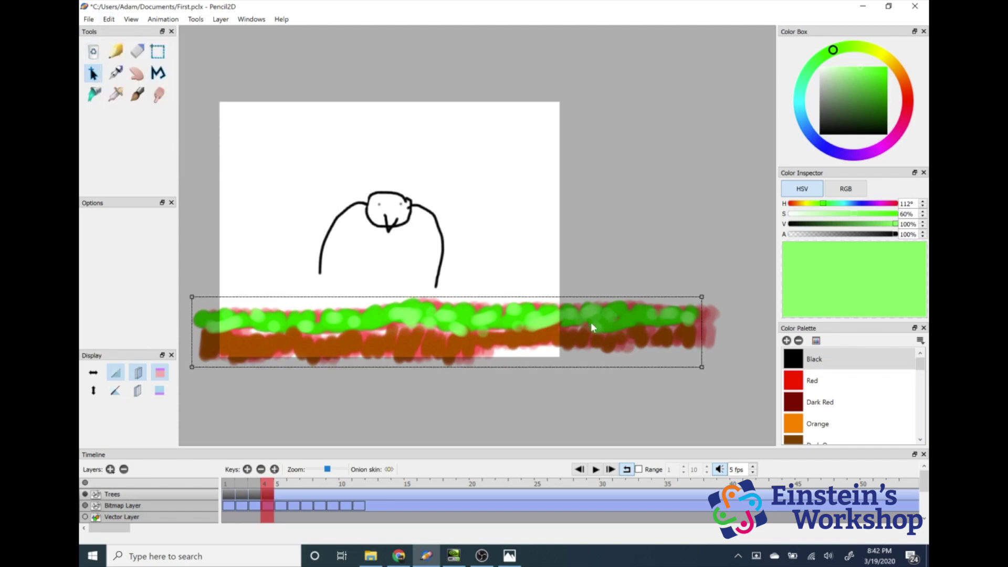
pyautogui.moveTo(594, 329); pyautogui.dragTo(580, 330)
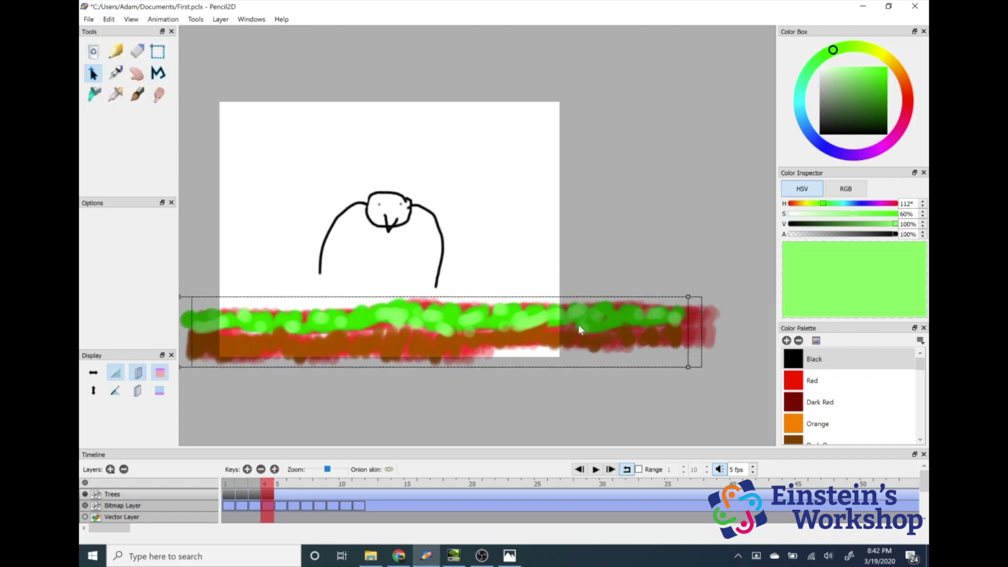
pyautogui.click(426, 391)
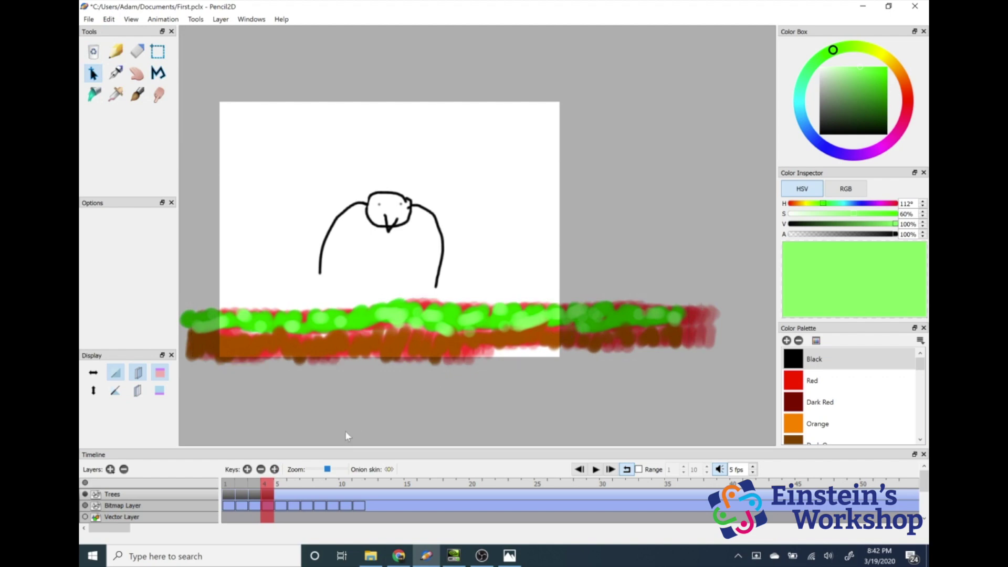
# Step: Duplicate the Trees key into frame 5 and slide the whole strip a bit more to the left
pyautogui.click(280, 483)
pyautogui.click(110, 20)
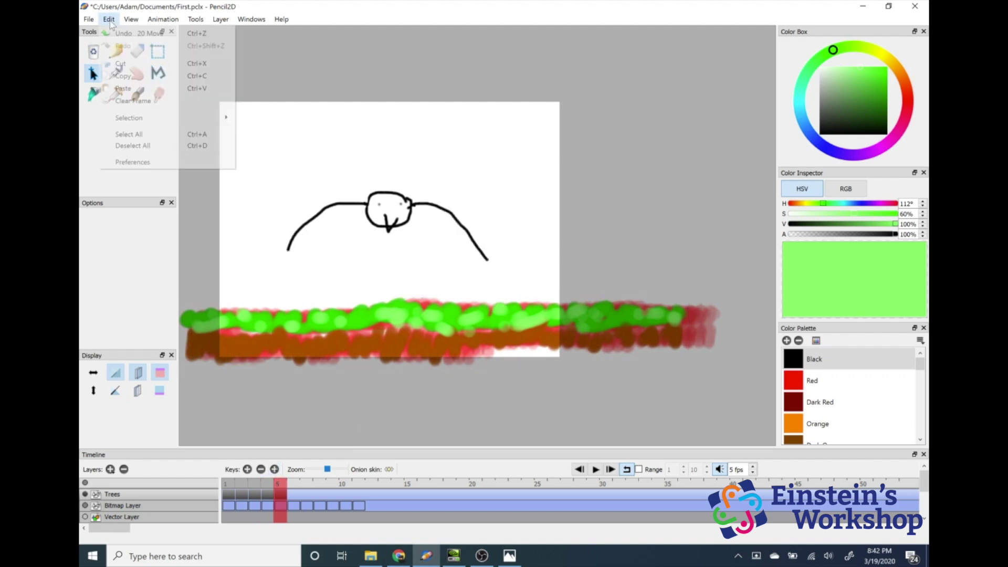
pyautogui.click(128, 134)
pyautogui.moveTo(594, 342); pyautogui.dragTo(575, 339)
pyautogui.click(288, 436)
# Step: Create a duplicate Trees key at frame 6 and move the full strip slightly left again
pyautogui.click(293, 483)
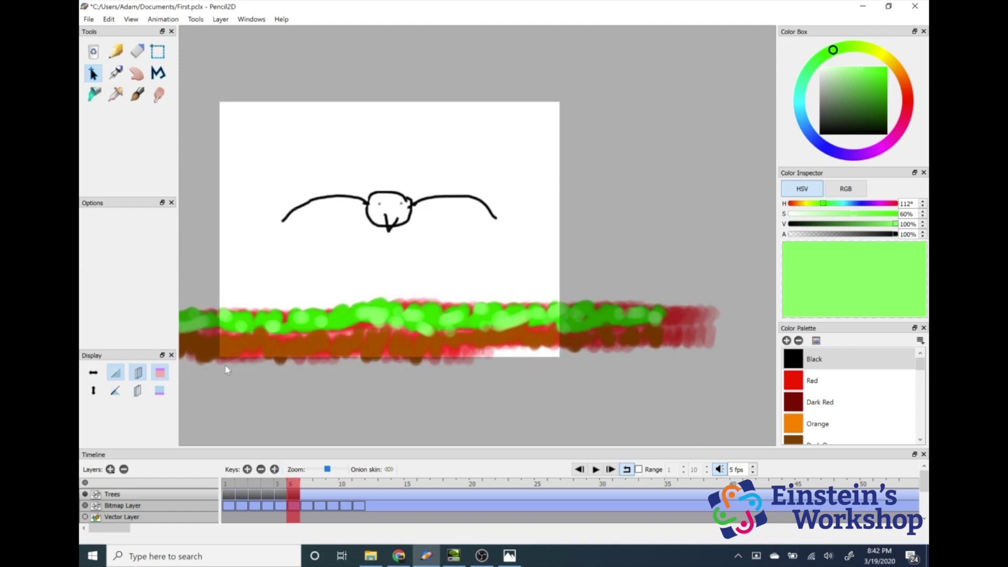
pyautogui.click(109, 19)
pyautogui.click(129, 134)
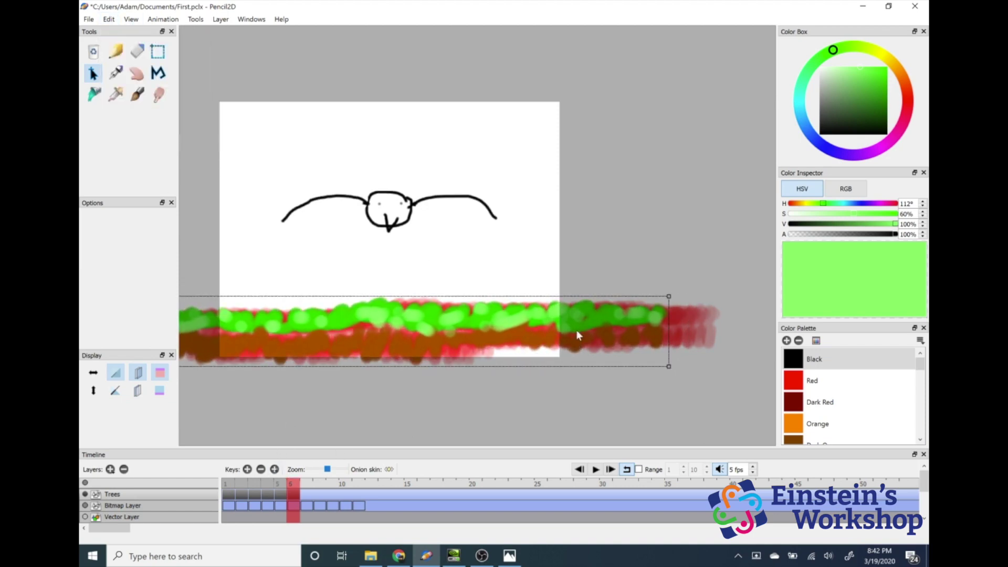
pyautogui.click(427, 430)
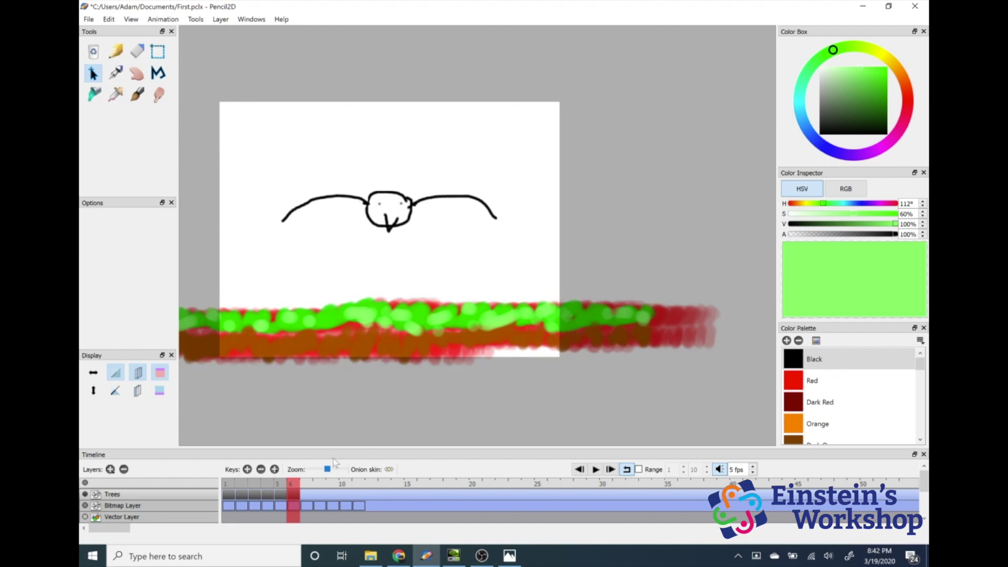
# Step: Duplicate the Trees drawing into frame 7 and shift the complete strip slightly further left
pyautogui.press('.')
pyautogui.click(109, 19)
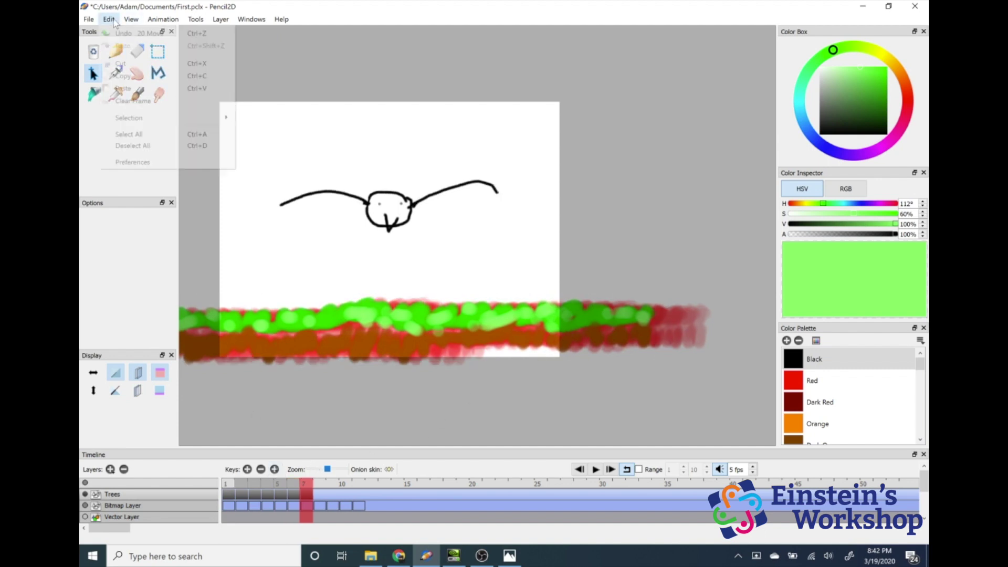
pyautogui.click(128, 135)
pyautogui.moveTo(610, 334); pyautogui.dragTo(601, 327)
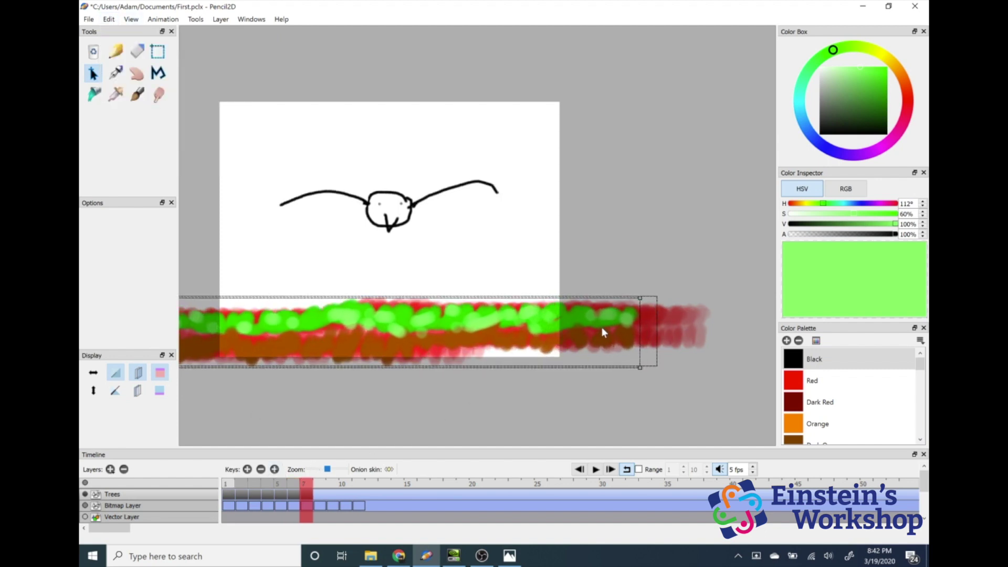
pyautogui.click(551, 412)
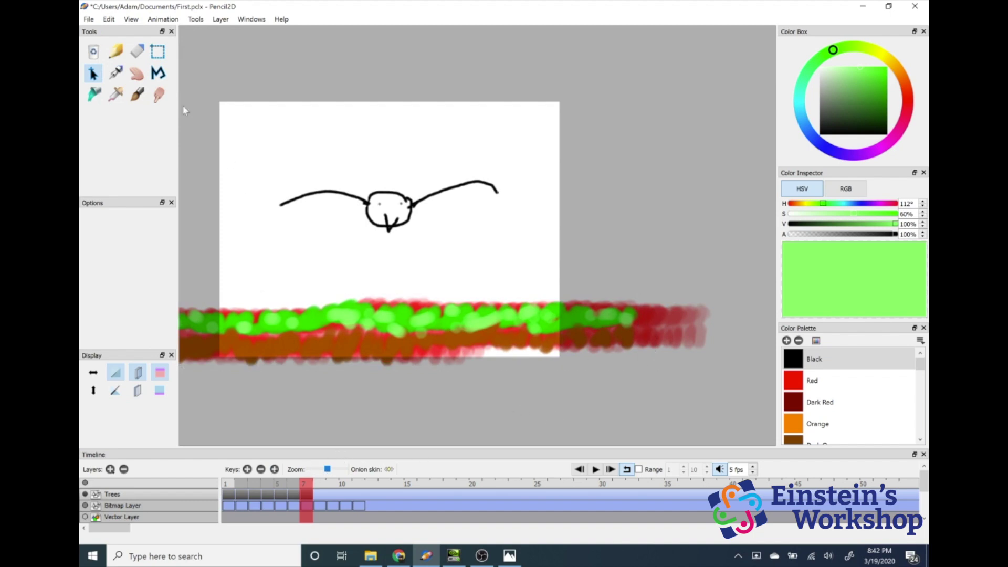
# Step: Duplicate the Trees drawing into frame 8 and move the whole strip slightly downward
pyautogui.press('.')
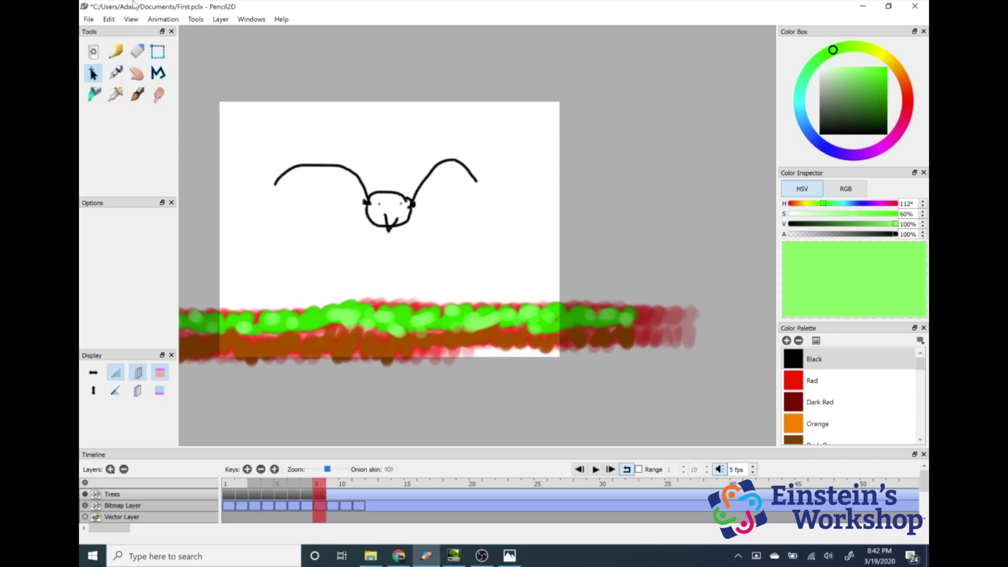
pyautogui.click(109, 19)
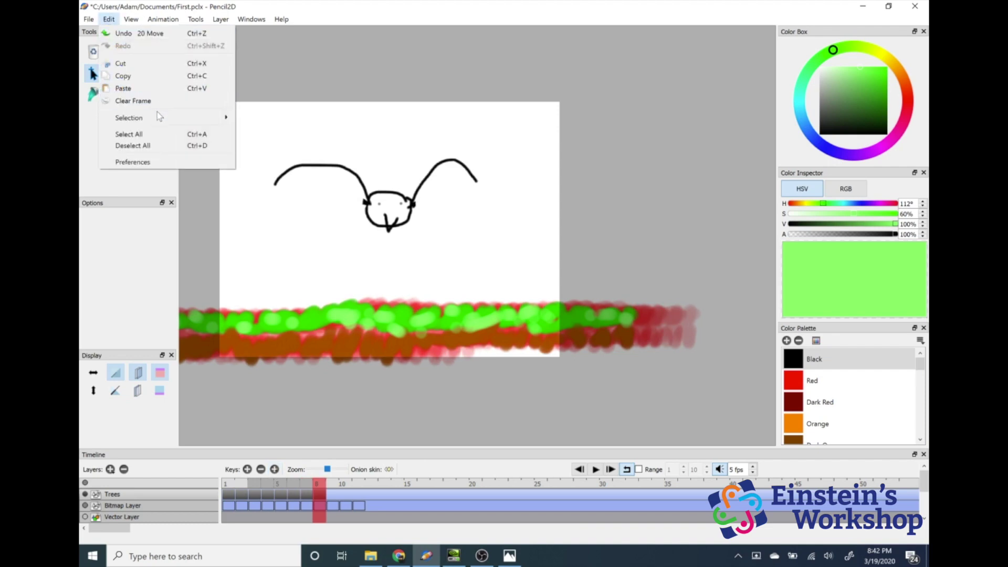
pyautogui.click(149, 136)
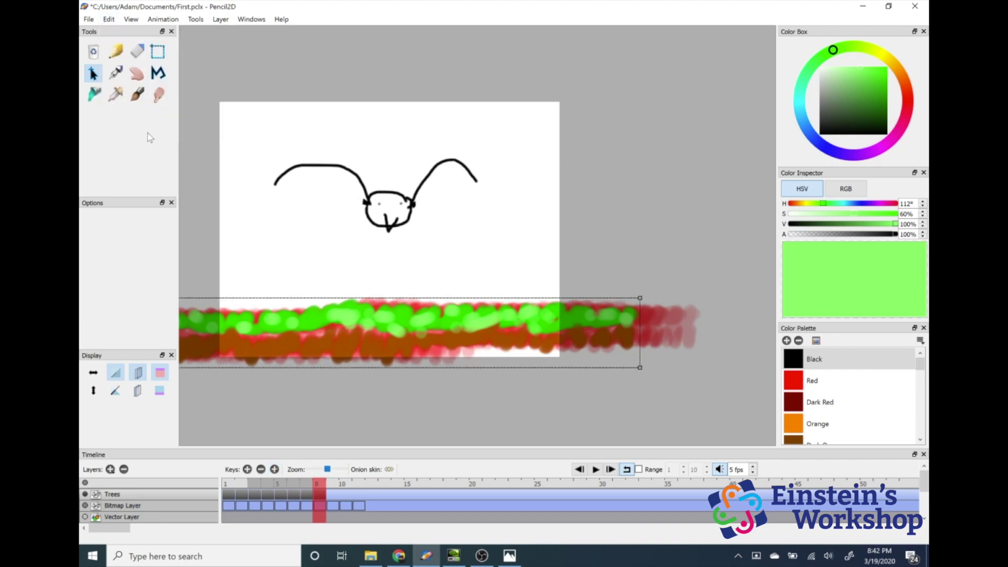
pyautogui.moveTo(489, 326); pyautogui.dragTo(483, 339)
pyautogui.click(486, 408)
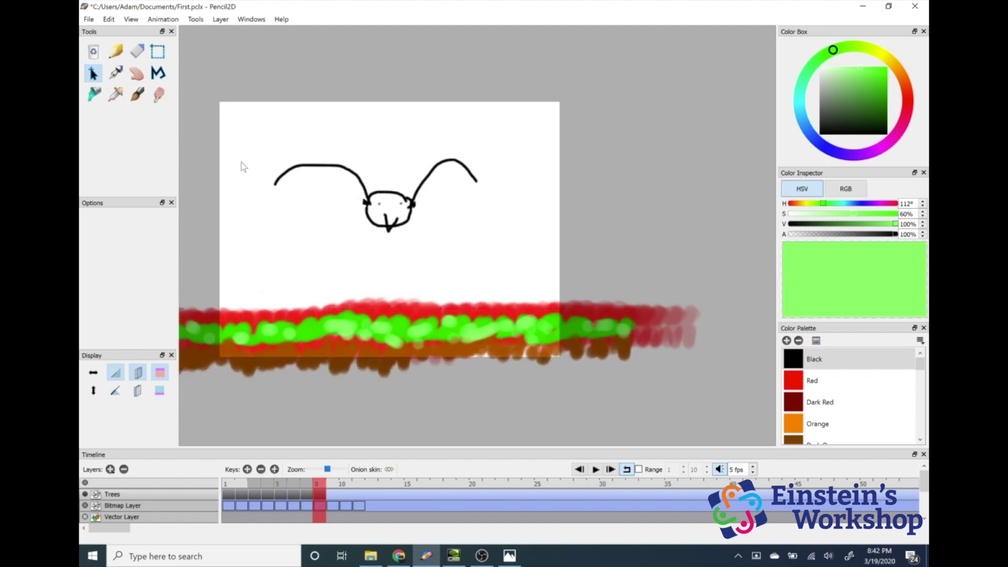
# Step: Duplicate the tree strip into frame 9, move all of it slightly further down, and save the project
pyautogui.click(109, 19)
pyautogui.click(115, 7)
pyautogui.click(110, 19)
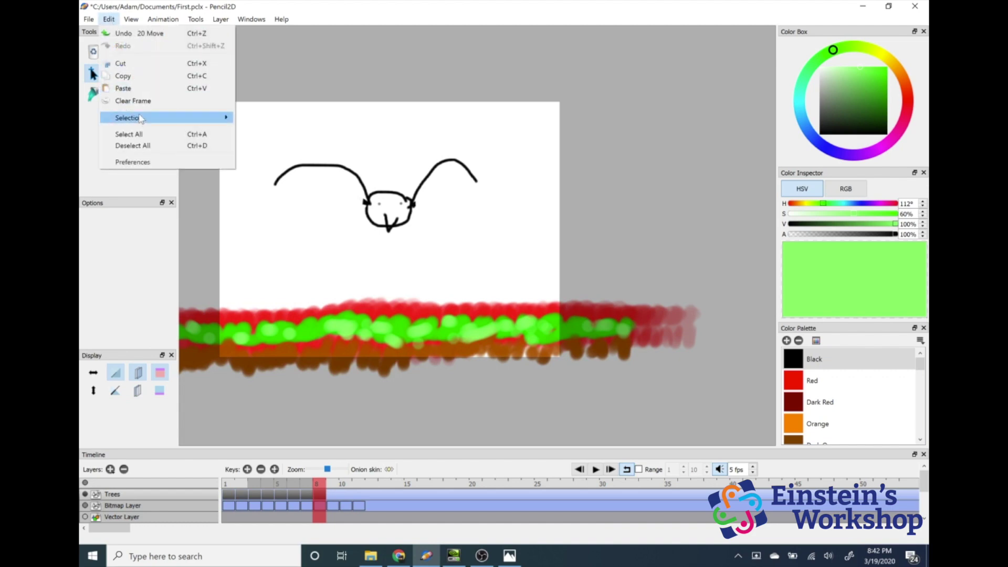
pyautogui.click(222, 8)
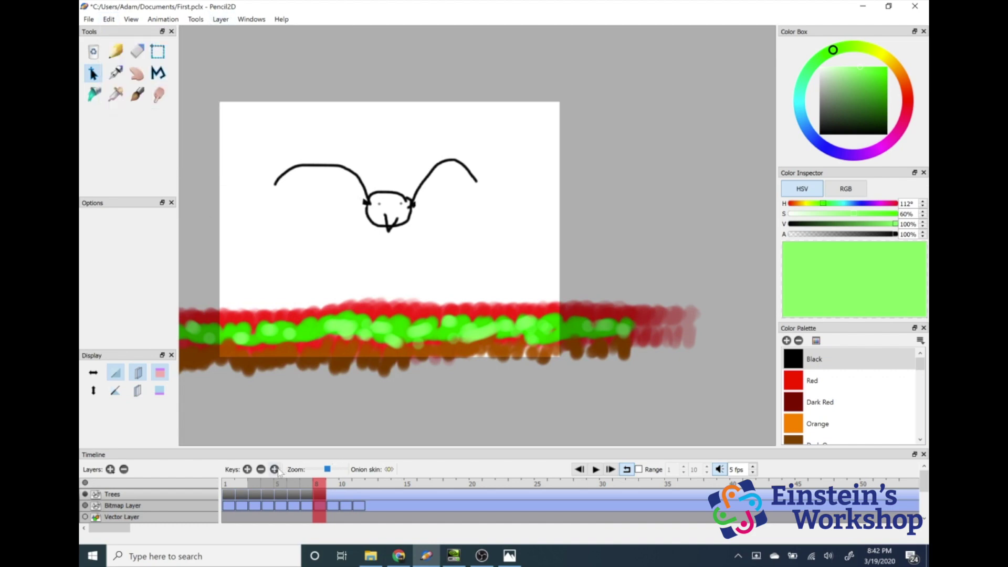
pyautogui.click(275, 470)
pyautogui.click(110, 19)
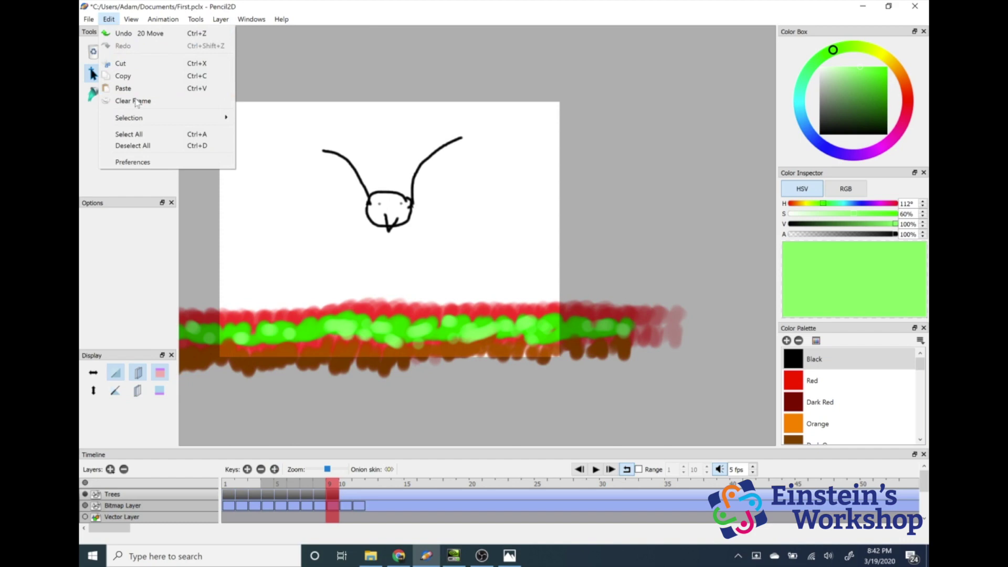
pyautogui.click(138, 134)
pyautogui.moveTo(369, 340); pyautogui.dragTo(366, 349)
pyautogui.hotkey('ctrl', 's')
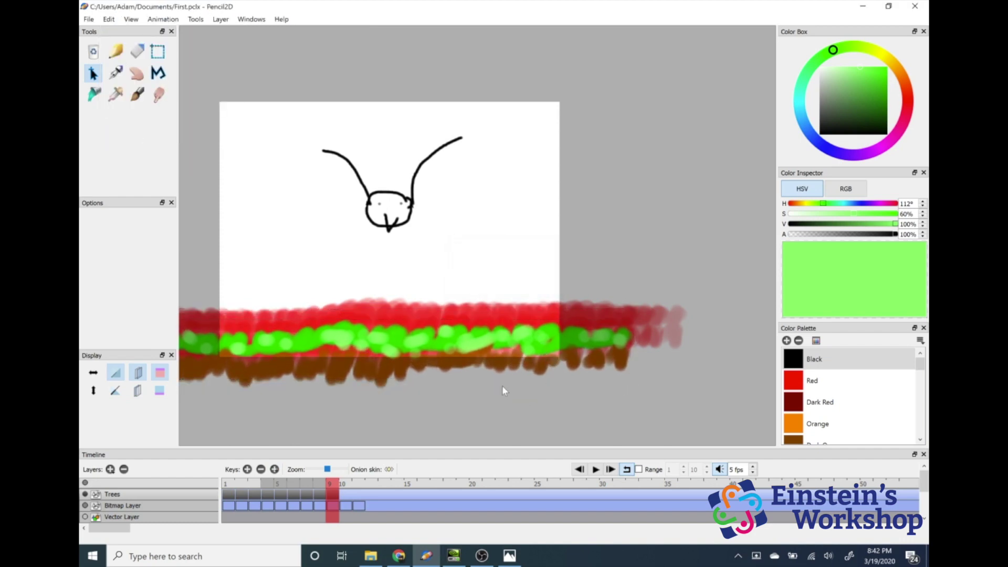
# Step: Duplicate the Trees drawing into frame 10 and shift the whole strip slightly down and left
pyautogui.click(275, 469)
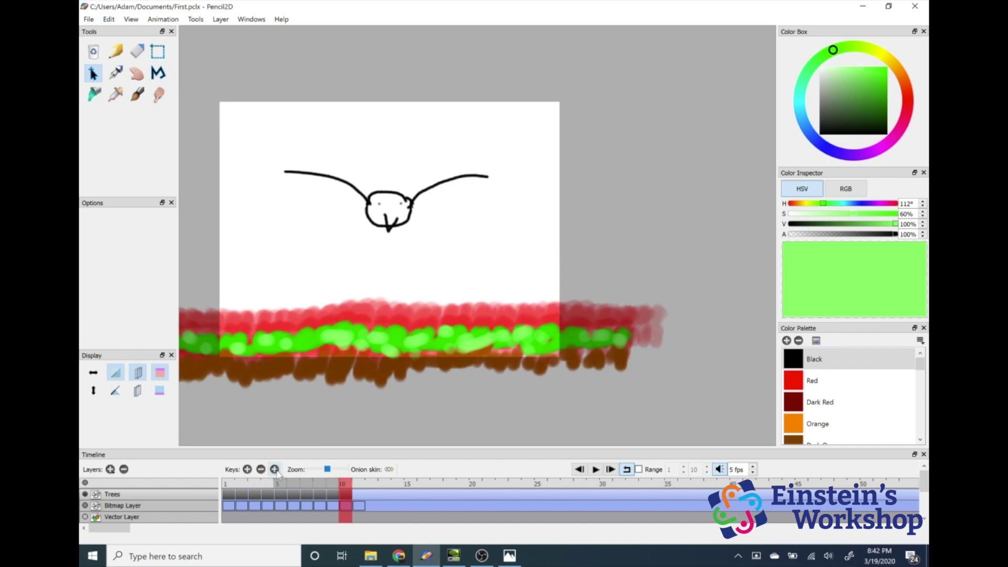
pyautogui.click(108, 19)
pyautogui.click(137, 135)
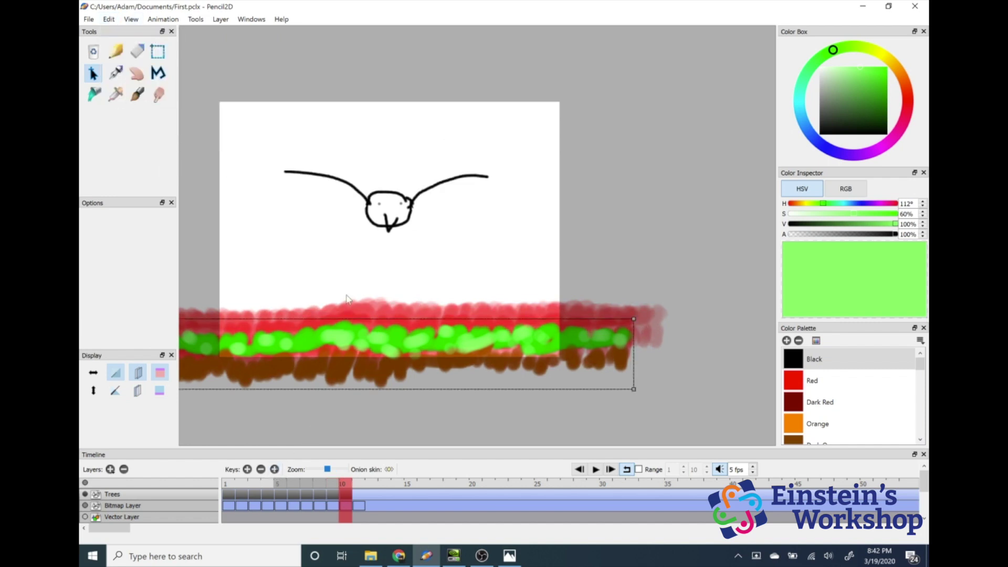
pyautogui.moveTo(347, 298); pyautogui.dragTo(345, 306)
pyautogui.click(377, 418)
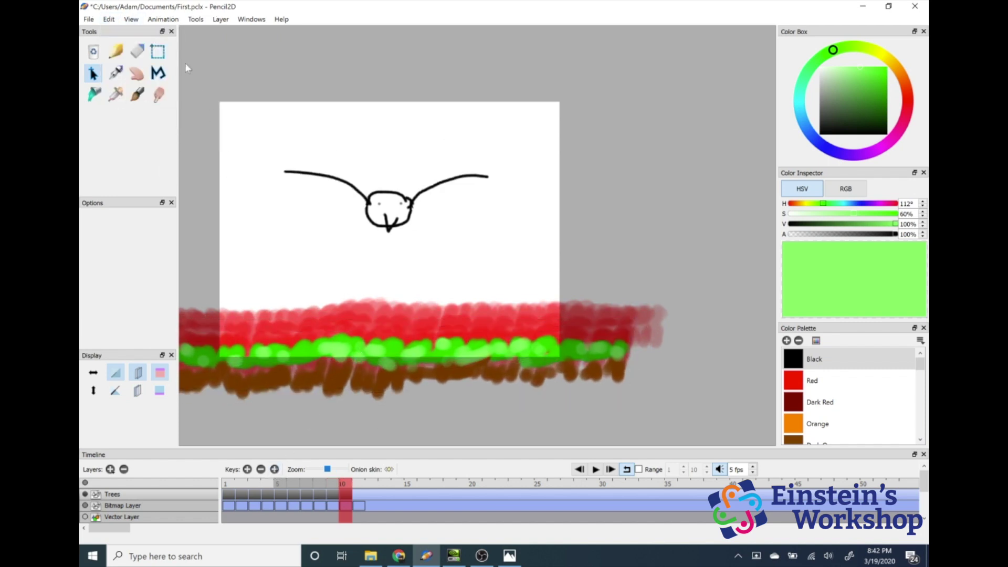
# Step: Duplicate the tree strip into frame 11 and move the complete selection slightly further down
pyautogui.click(274, 469)
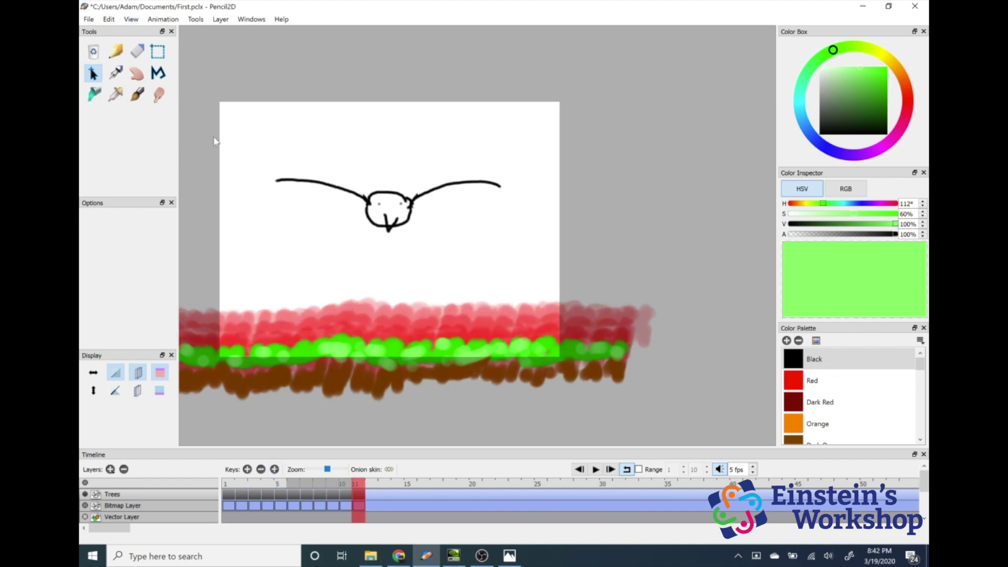
pyautogui.click(109, 19)
pyautogui.click(131, 134)
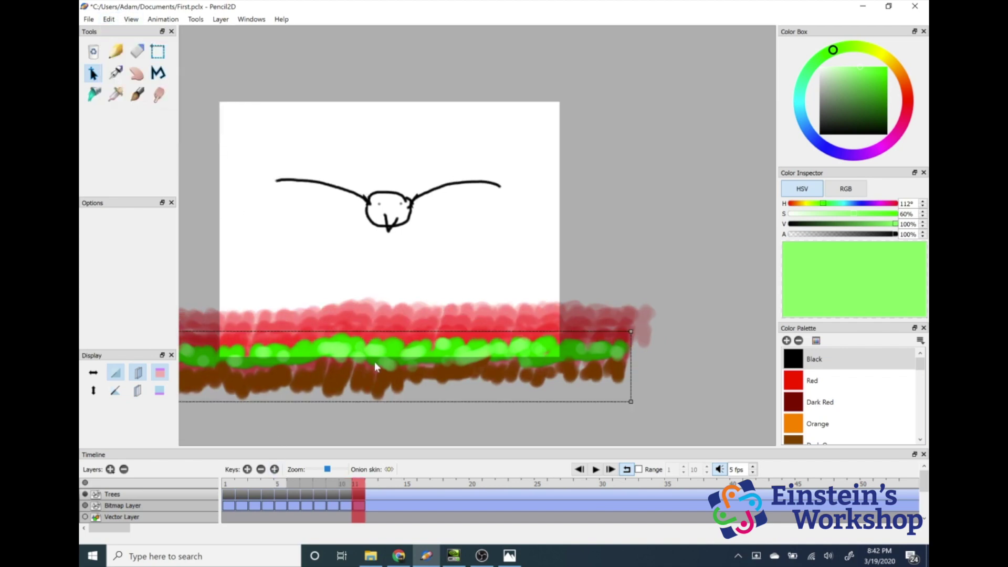
pyautogui.moveTo(374, 361); pyautogui.dragTo(372, 374)
pyautogui.click(653, 292)
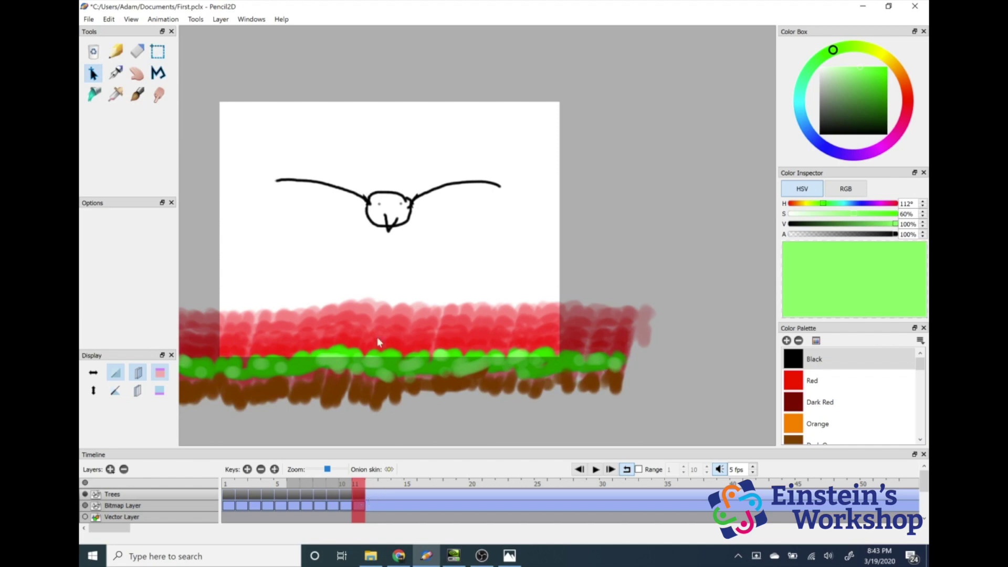
# Step: Add an empty Trees key at frame 12 and play back the looping animation to review the scrolling scenery
pyautogui.click(247, 470)
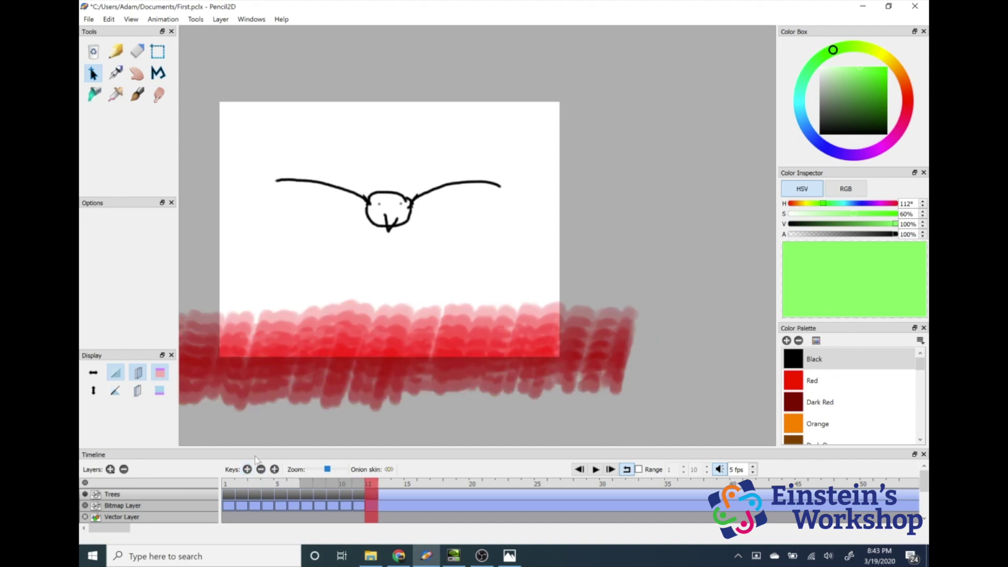
pyautogui.click(596, 470)
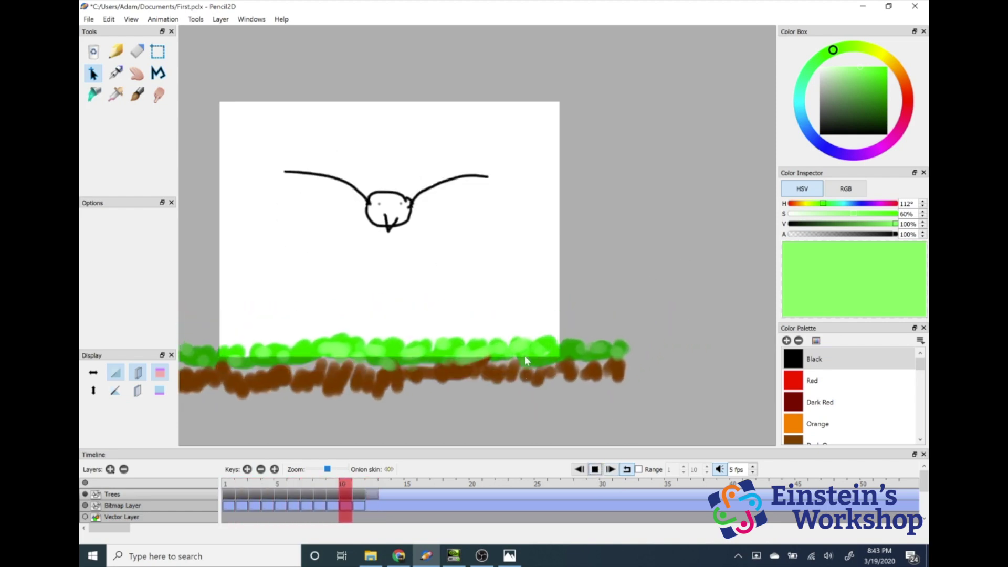
pyautogui.scroll(2, 304, 241)
pyautogui.scroll(-2, 310, 243)
pyautogui.scroll(2, 307, 241)
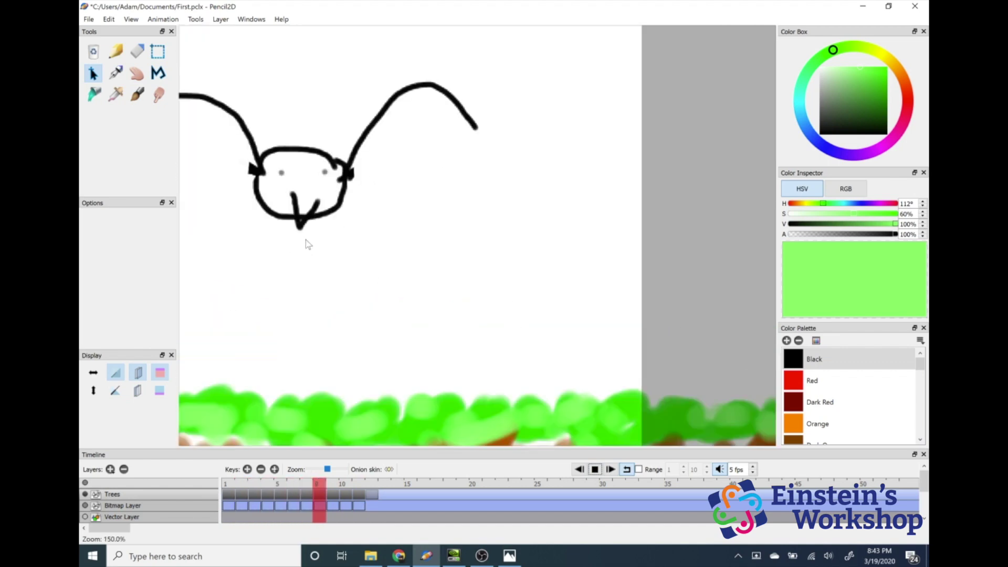
pyautogui.scroll(-1, 308, 241)
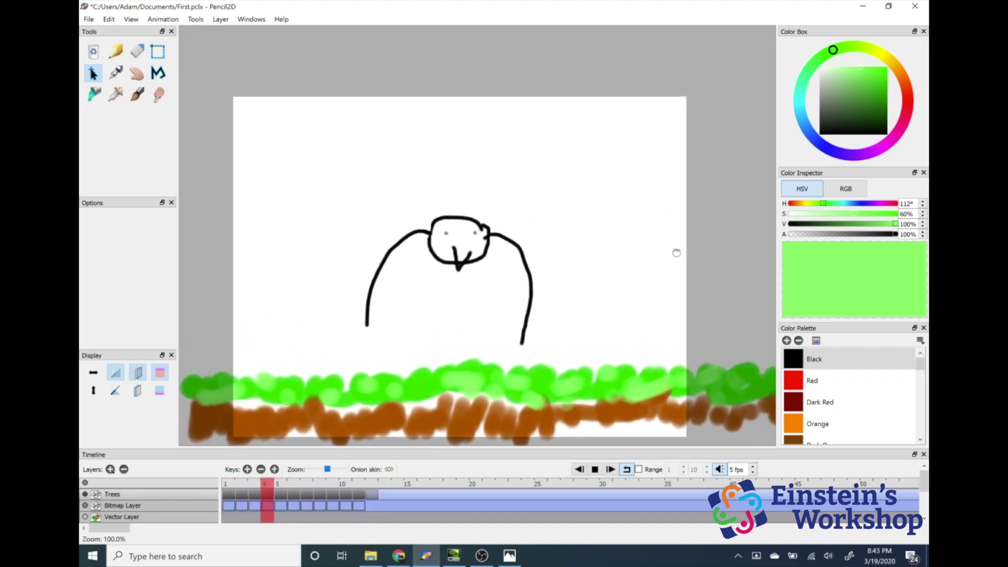
pyautogui.scroll(1, 603, 251)
pyautogui.scroll(-1, 601, 253)
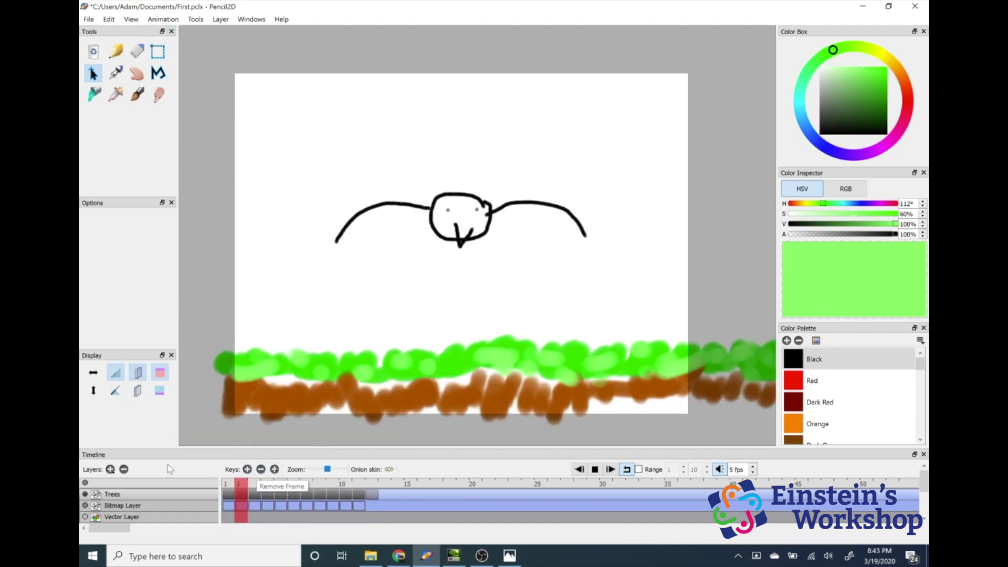
pyautogui.click(596, 471)
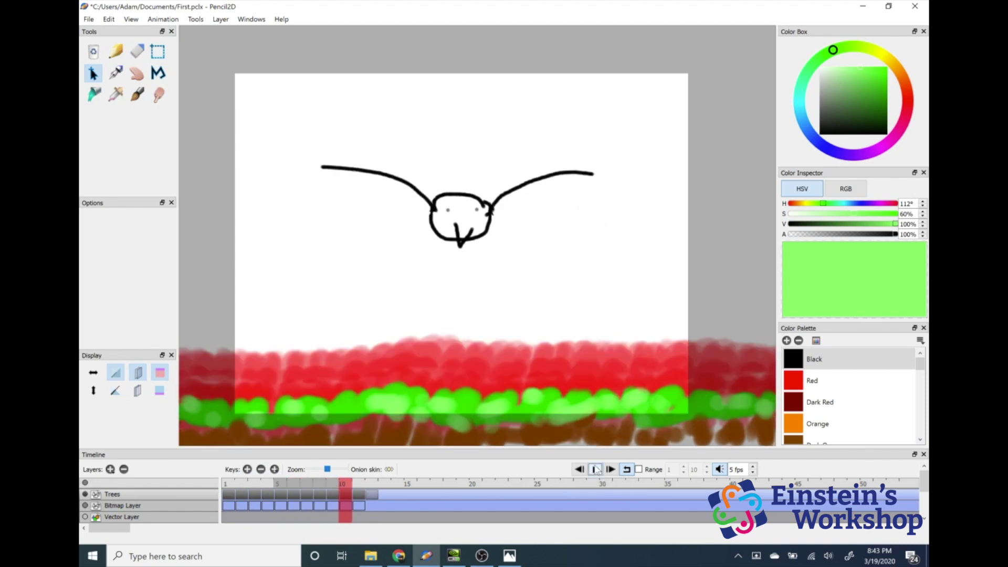
# Step: Create a new bitmap layer named sky
pyautogui.click(111, 469)
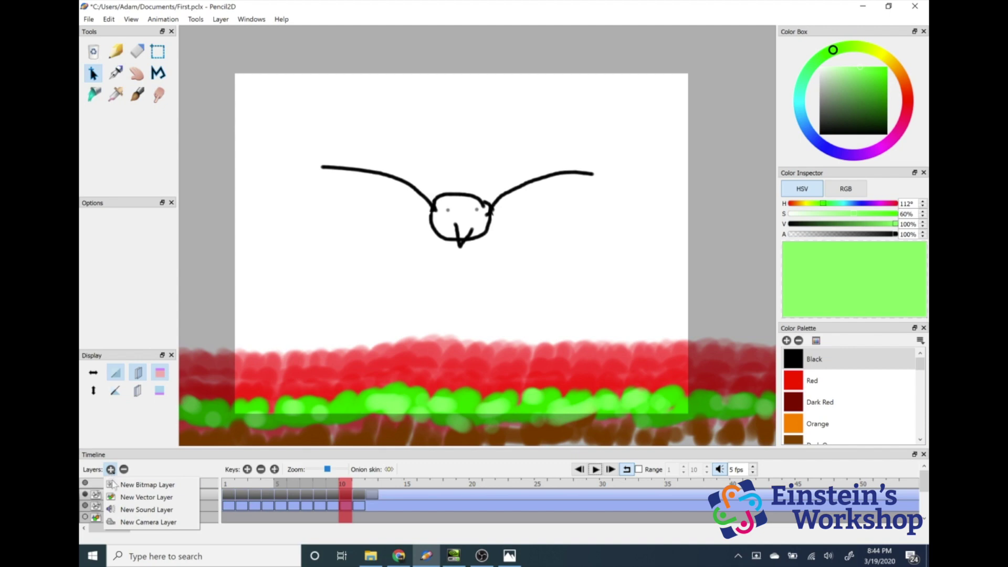
pyautogui.click(113, 485)
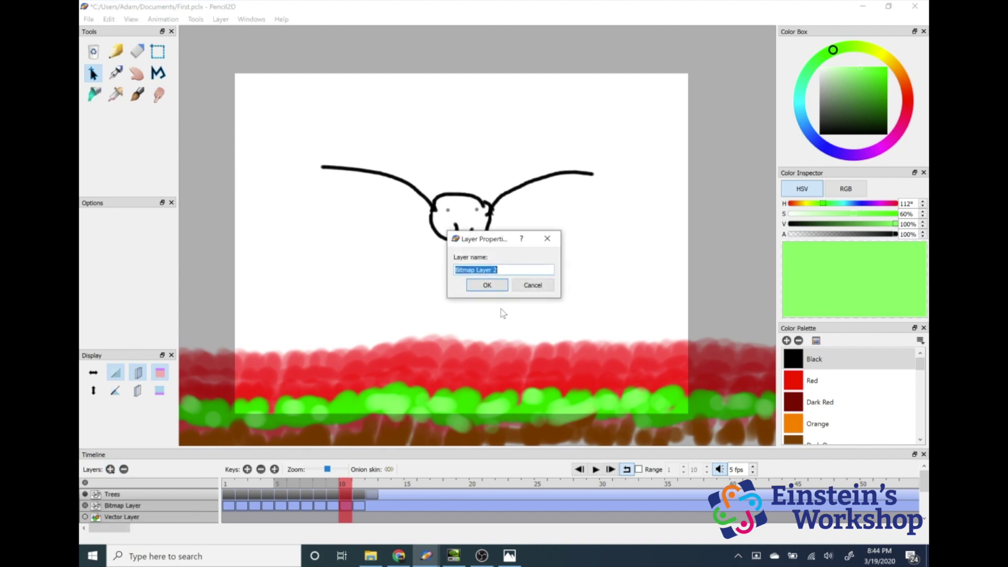
pyautogui.write('sky')
pyautogui.click(478, 286)
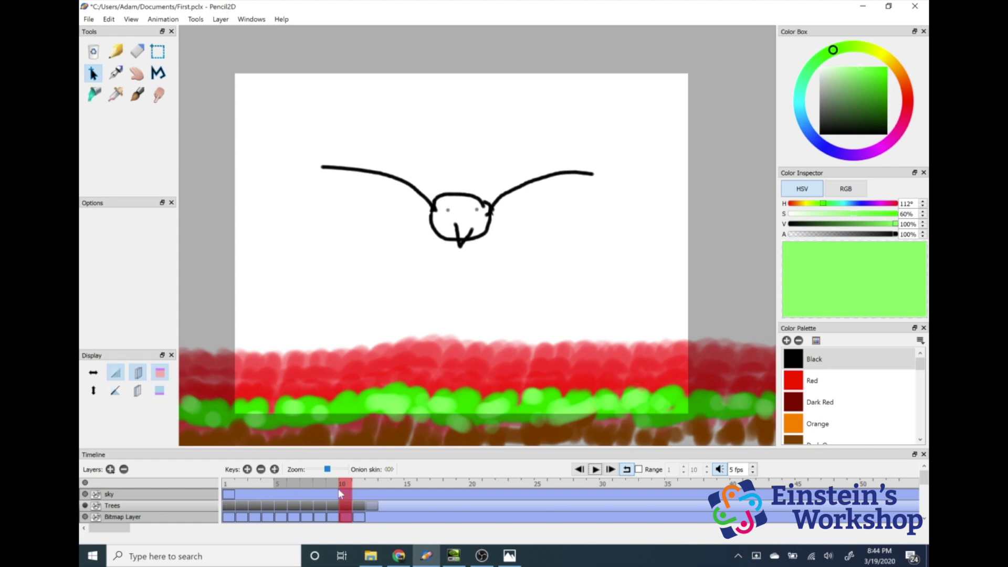
pyautogui.moveTo(349, 488)
pyautogui.mouseDown()
pyautogui.moveTo(232, 484)
pyautogui.moveTo(361, 486)
pyautogui.moveTo(347, 486)
pyautogui.mouseUp()
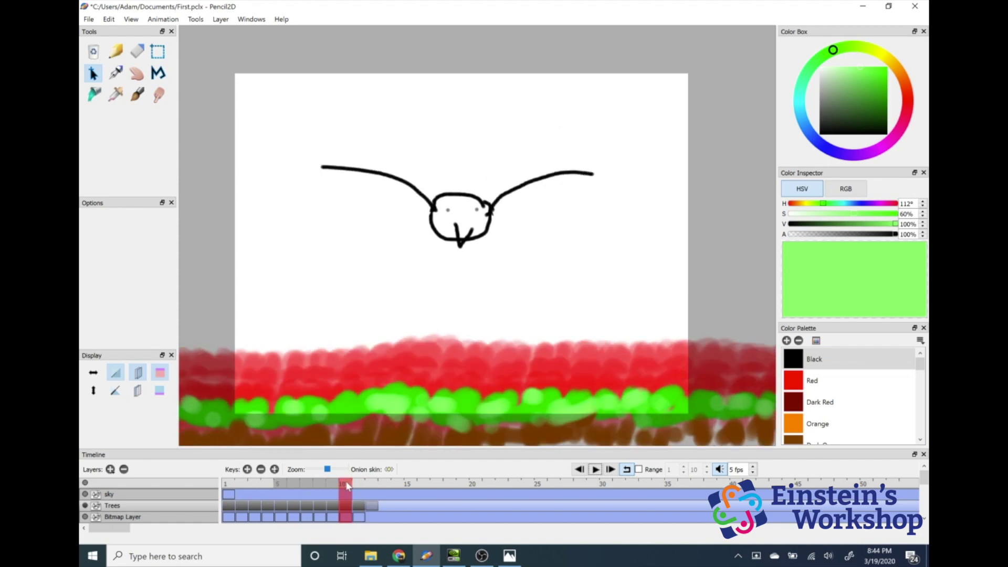
pyautogui.click(248, 470)
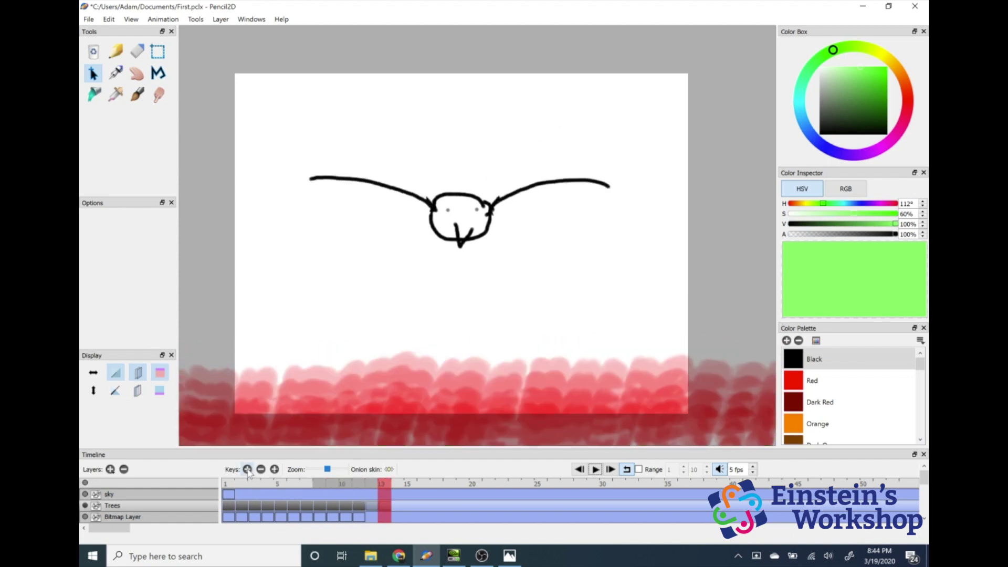
pyautogui.click(248, 469)
pyautogui.press('Left')
pyautogui.press('Left')
pyautogui.press('Left')
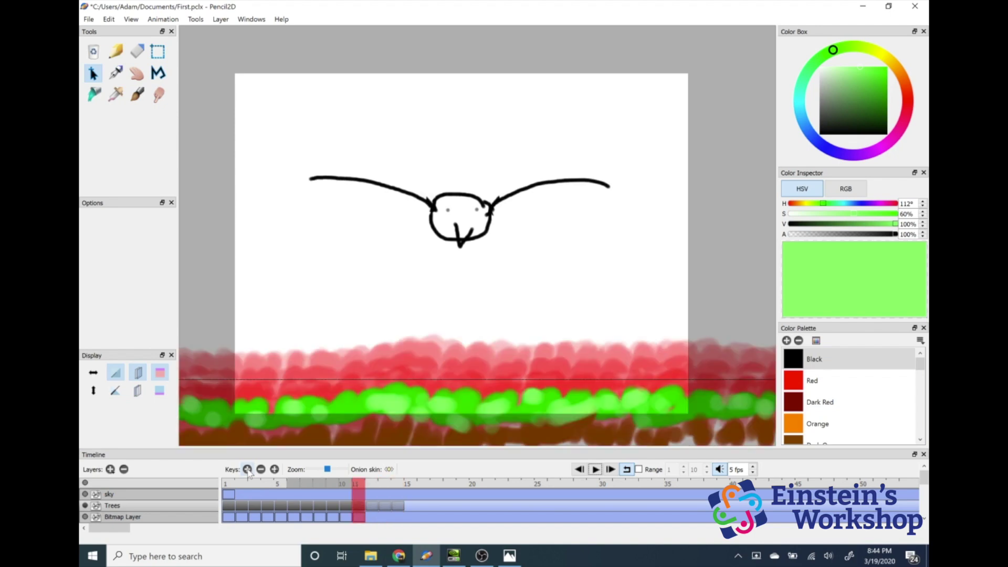
pyautogui.click(400, 507)
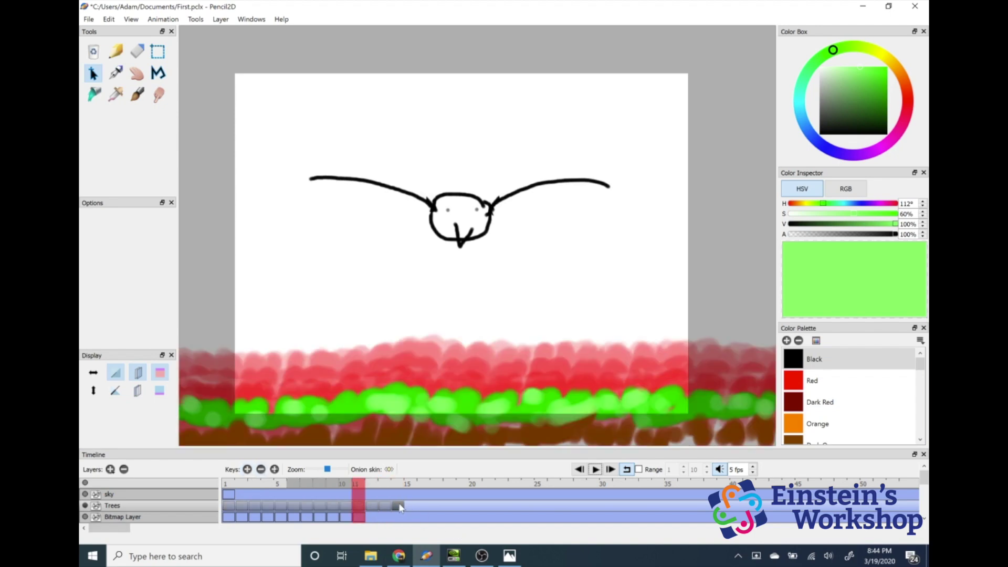
pyautogui.moveTo(362, 485); pyautogui.dragTo(397, 484)
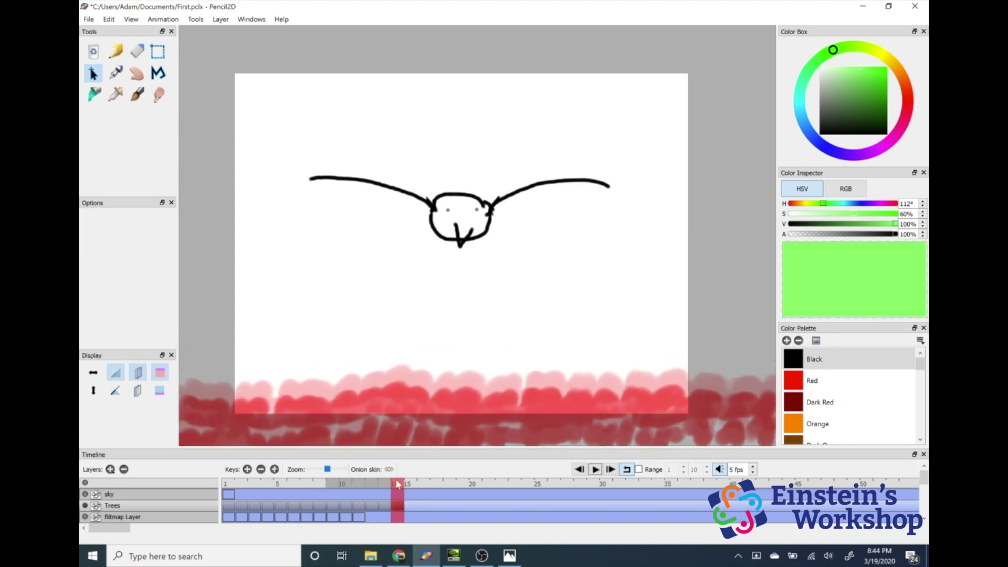
pyautogui.press('Left')
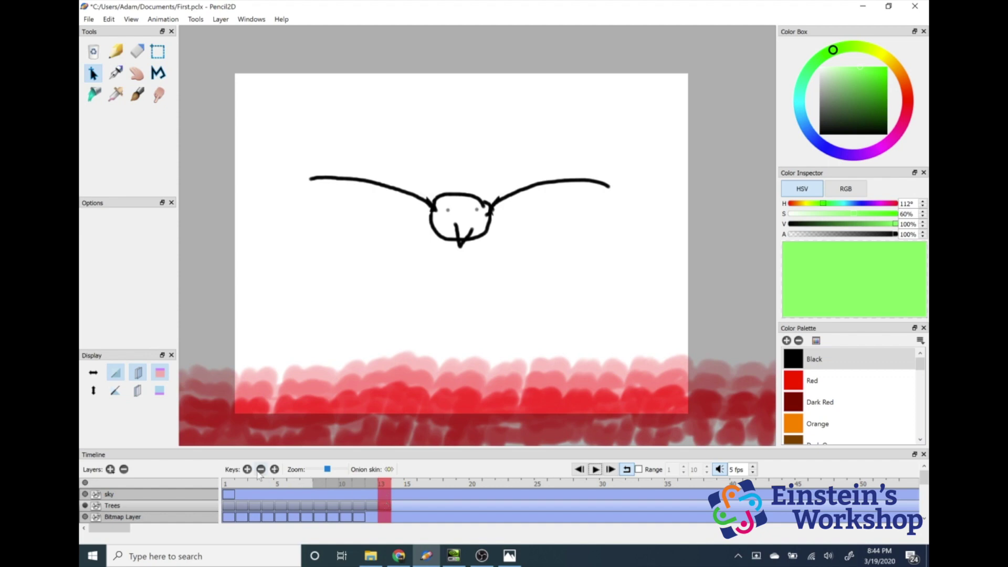
pyautogui.click(370, 484)
pyautogui.click(359, 486)
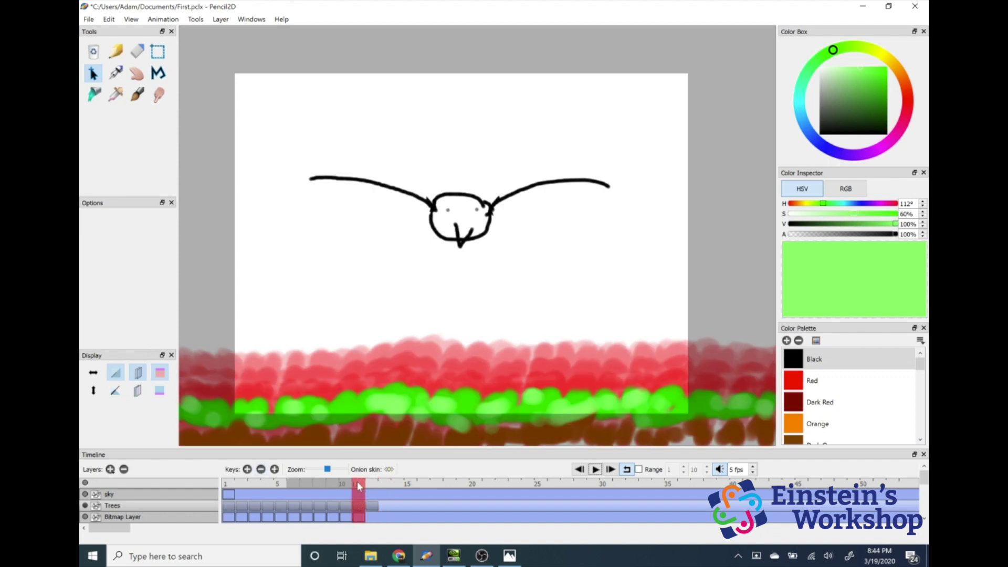
# Step: Add an empty key at frame 12 of the sky layer and check it by scrubbing between frames 10 and 12
pyautogui.click(368, 486)
pyautogui.click(108, 494)
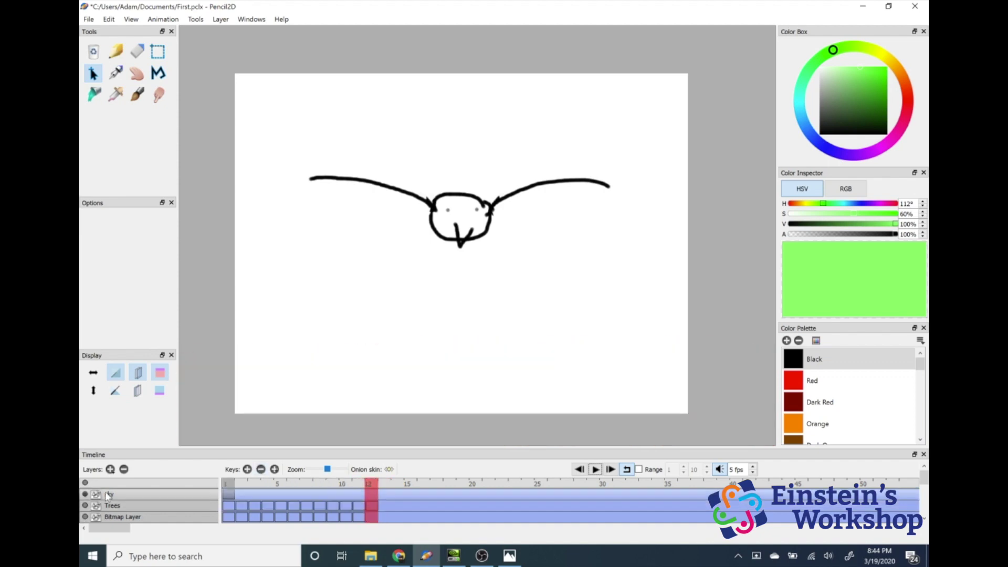
pyautogui.click(247, 470)
pyautogui.click(140, 506)
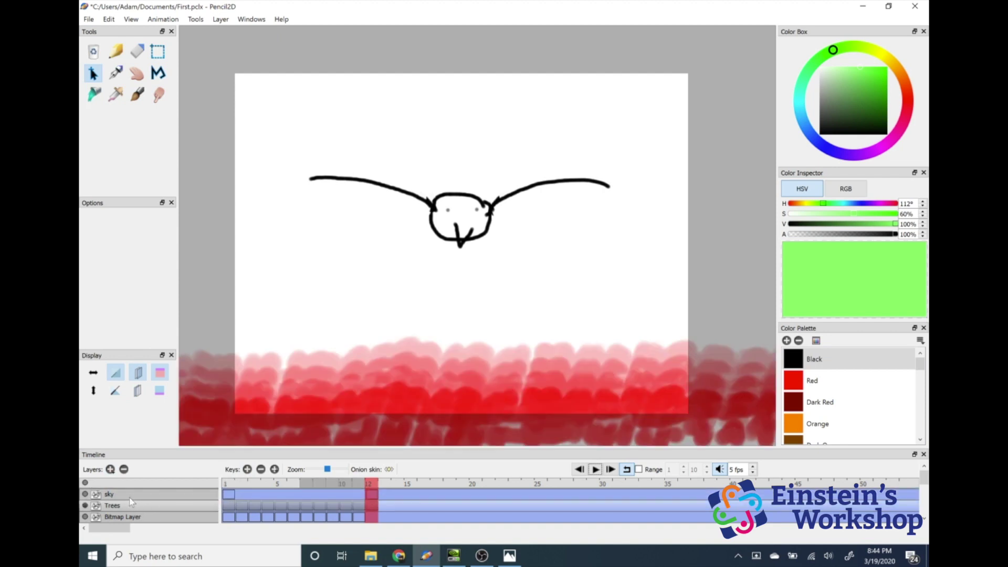
pyautogui.click(126, 496)
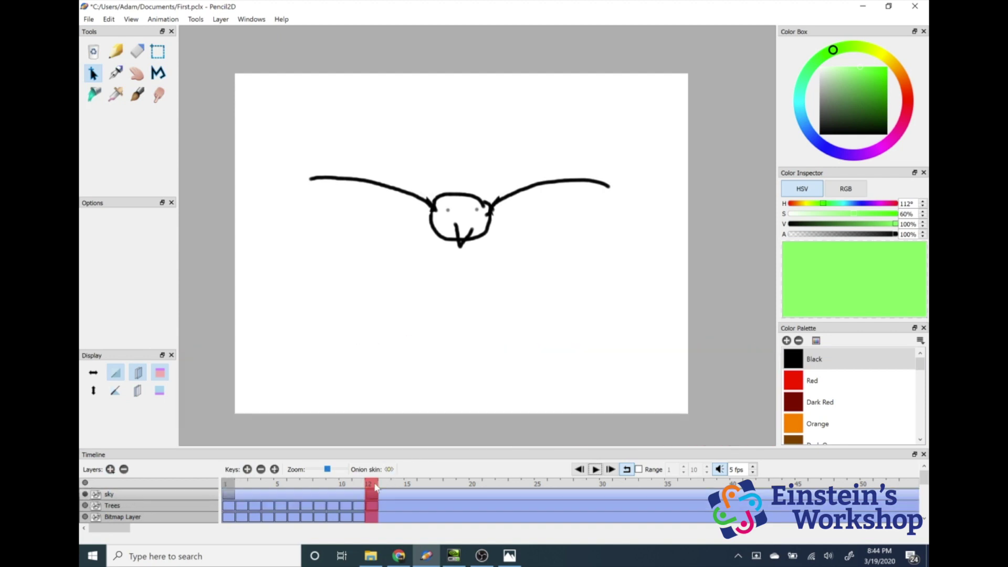
pyautogui.moveTo(376, 487)
pyautogui.mouseDown()
pyautogui.moveTo(346, 483)
pyautogui.moveTo(372, 485)
pyautogui.mouseUp()
pyautogui.moveTo(374, 487)
pyautogui.mouseDown()
pyautogui.moveTo(426, 483)
pyautogui.moveTo(345, 483)
pyautogui.mouseUp()
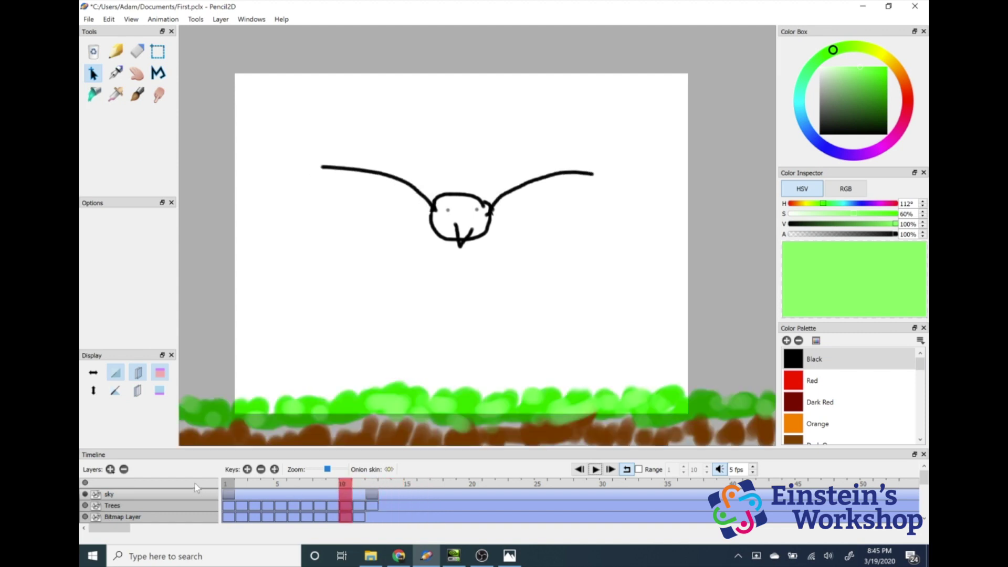
pyautogui.click(110, 470)
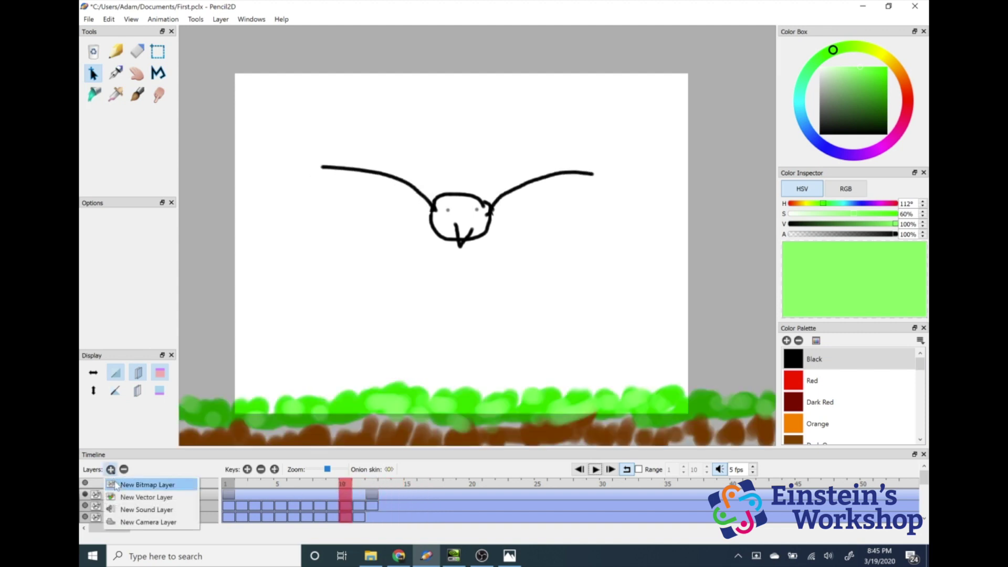
pyautogui.click(209, 456)
pyautogui.moveTo(349, 487)
pyautogui.mouseDown()
pyautogui.moveTo(305, 487)
pyautogui.moveTo(372, 489)
pyautogui.mouseUp()
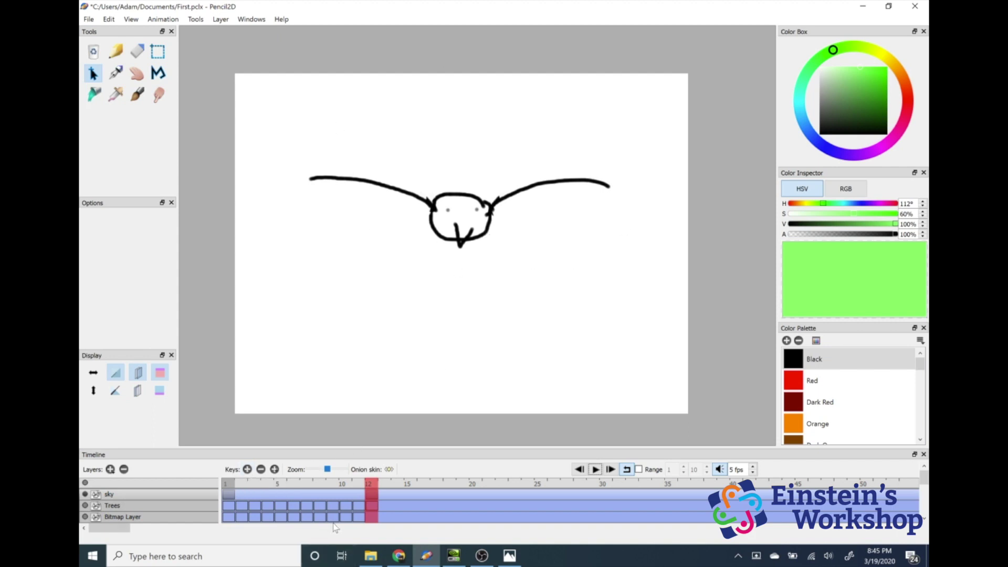
# Step: Remove every swatch from the color palette except Dark Skin - shade
pyautogui.click(808, 360)
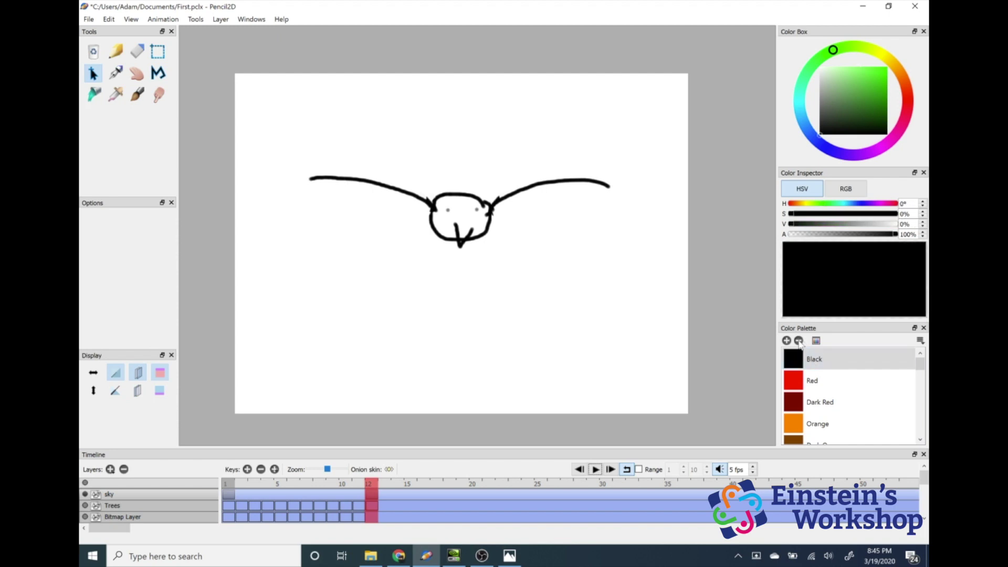
pyautogui.click(799, 341)
pyautogui.click(808, 360)
pyautogui.scroll(-10, 808, 384)
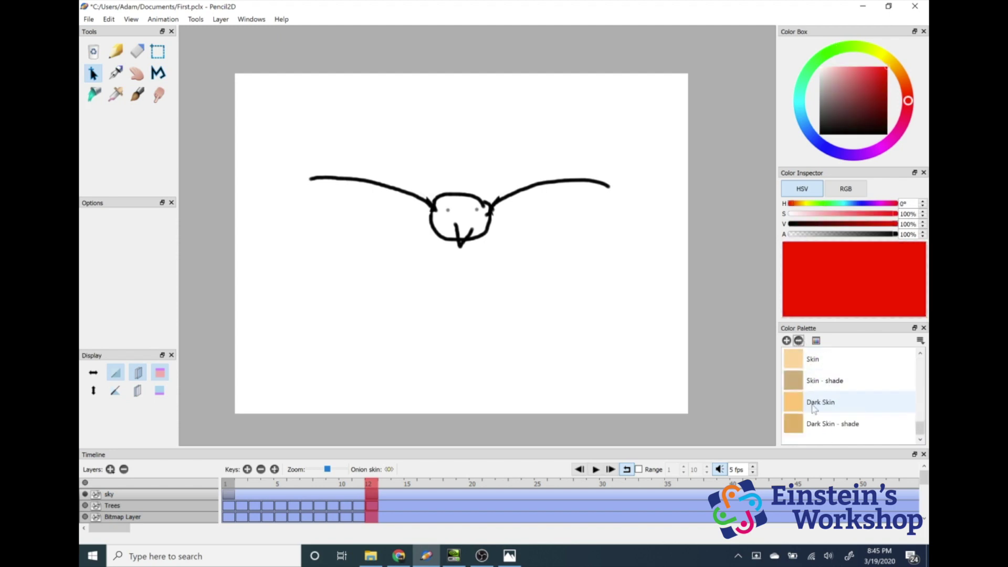
pyautogui.click(800, 341)
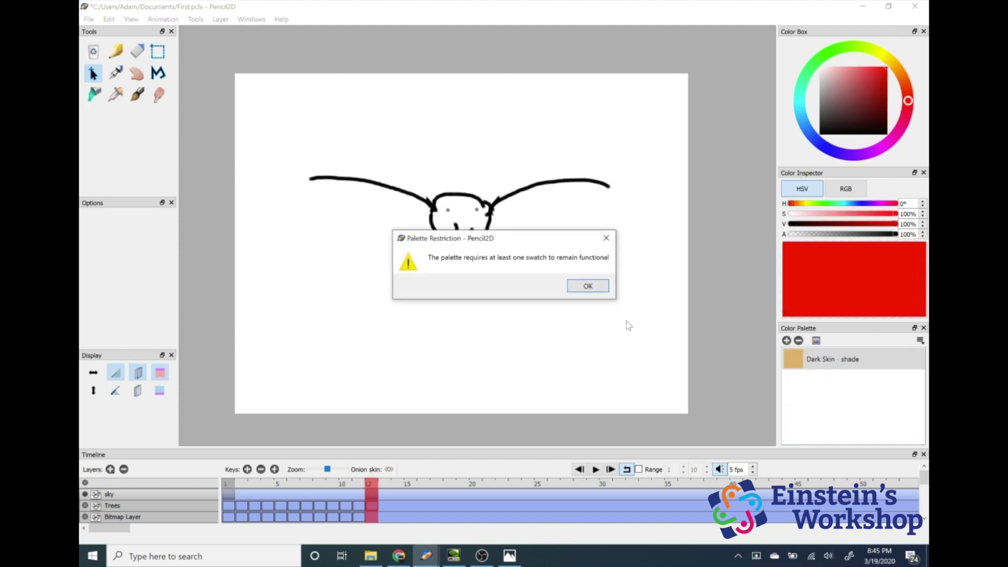
pyautogui.click(602, 294)
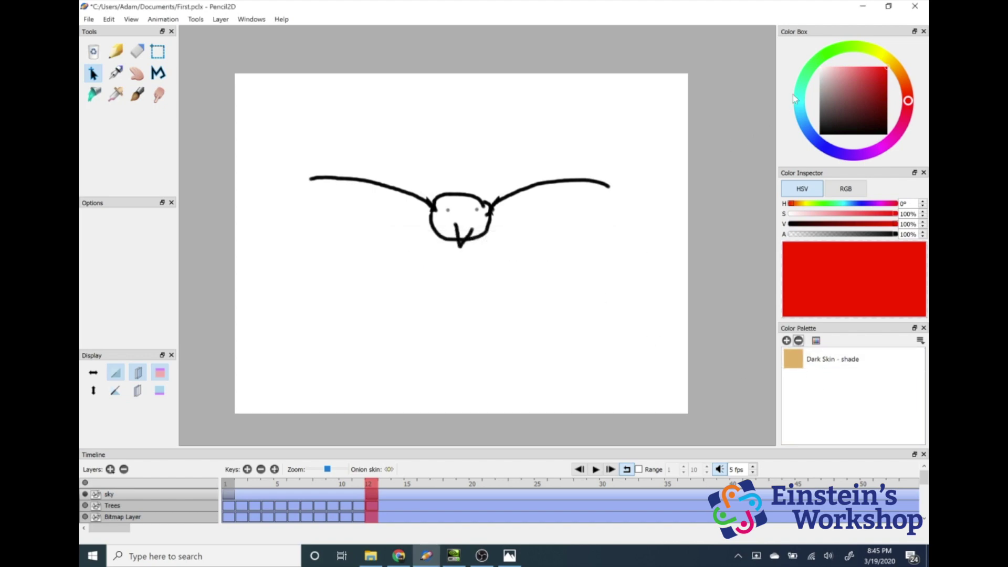
# Step: Set the Brush width to 54.81, test it with a red stroke above the bird, and undo the stroke
pyautogui.click(139, 95)
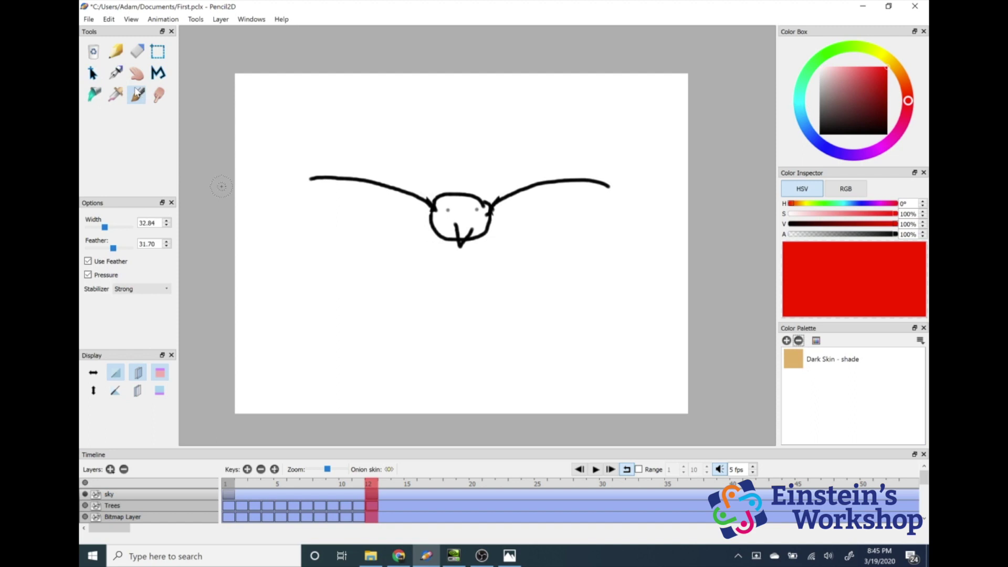
pyautogui.moveTo(106, 229)
pyautogui.mouseDown()
pyautogui.moveTo(125, 251)
pyautogui.moveTo(113, 248)
pyautogui.mouseUp()
pyautogui.moveTo(360, 108); pyautogui.dragTo(469, 130)
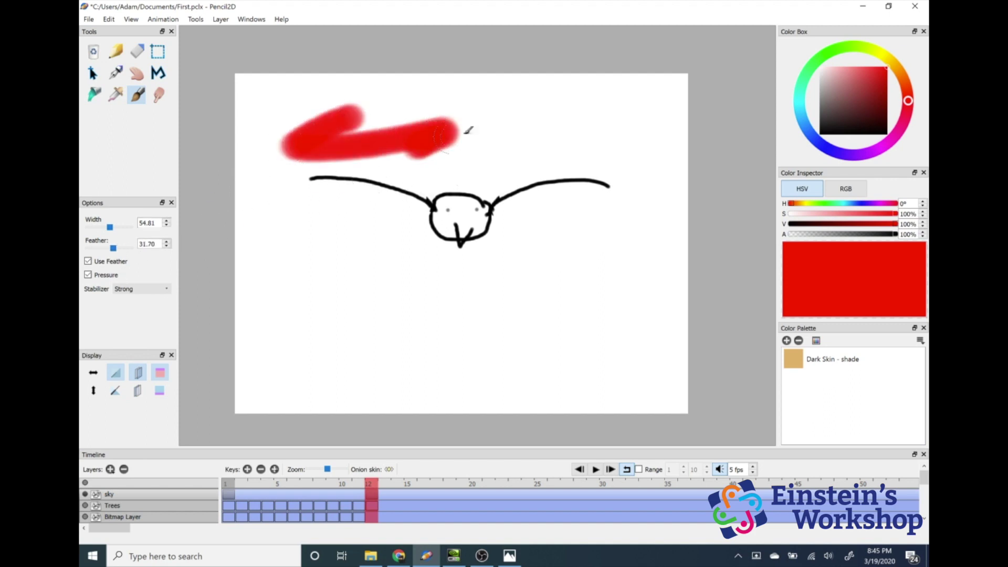
pyautogui.hotkey('ctrl', 'z')
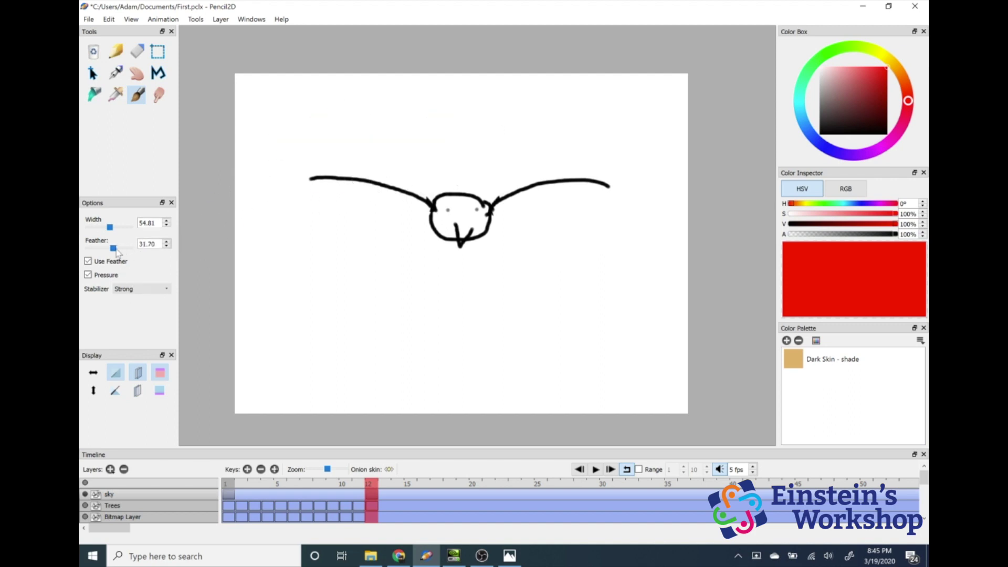
# Step: Set the Brush feather to 63.25, test it with a stroke above the bird, and undo the stroke
pyautogui.moveTo(117, 252); pyautogui.dragTo(121, 253)
pyautogui.moveTo(331, 161)
pyautogui.mouseDown()
pyautogui.moveTo(244, 151)
pyautogui.moveTo(393, 90)
pyautogui.mouseUp()
pyautogui.hotkey('ctrl', 'z')
# Step: Choose a bright cyan with hue 178°, paint a band across the top of the canvas on sky frame 12, and save the color to the palette
pyautogui.moveTo(804, 104); pyautogui.dragTo(797, 99)
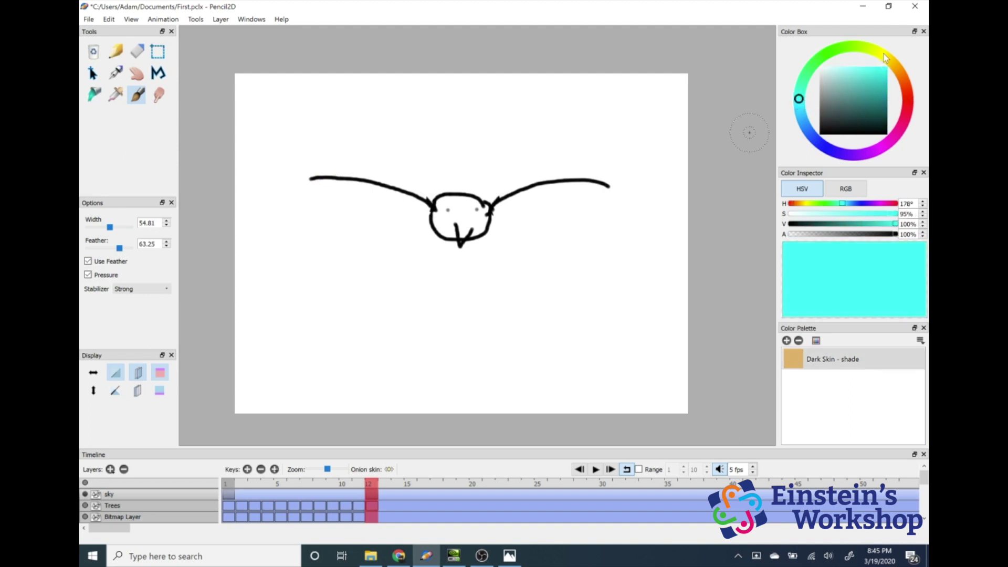
pyautogui.moveTo(701, 94)
pyautogui.mouseDown()
pyautogui.moveTo(235, 109)
pyautogui.moveTo(679, 94)
pyautogui.moveTo(189, 95)
pyautogui.moveTo(261, 65)
pyautogui.moveTo(246, 80)
pyautogui.moveTo(568, 76)
pyautogui.moveTo(776, 110)
pyautogui.moveTo(499, 79)
pyautogui.moveTo(288, 112)
pyautogui.moveTo(688, 116)
pyautogui.mouseUp()
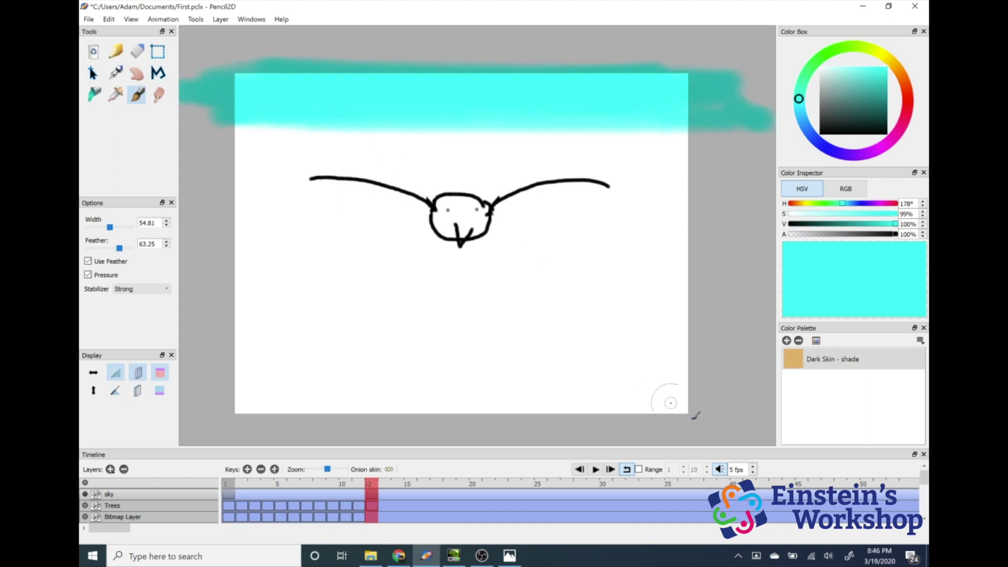
pyautogui.click(787, 340)
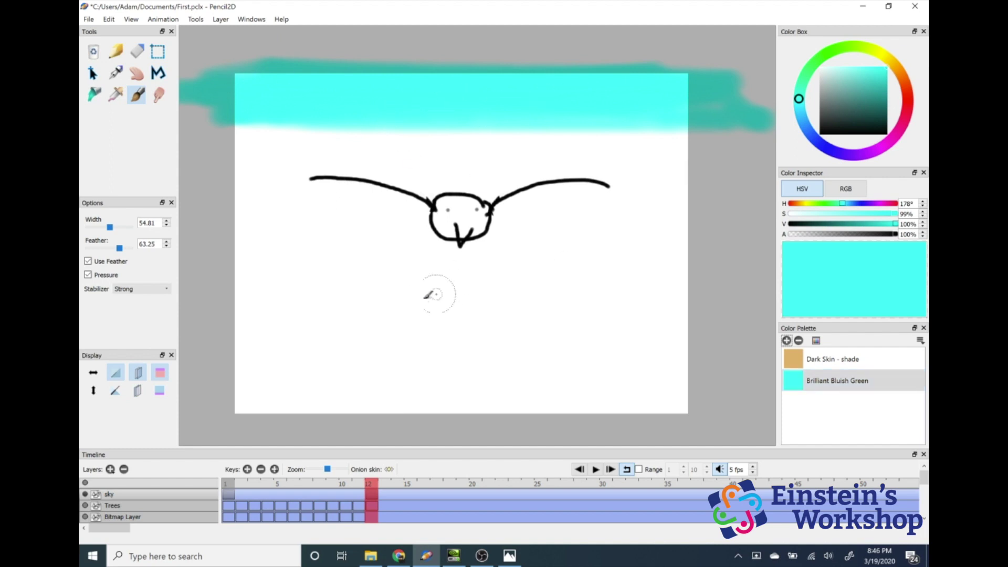
# Step: Duplicate the sky key to frames 13 and 14, extending the cyan downward on each, with Brush width 131.56 for frame 14
pyautogui.click(274, 469)
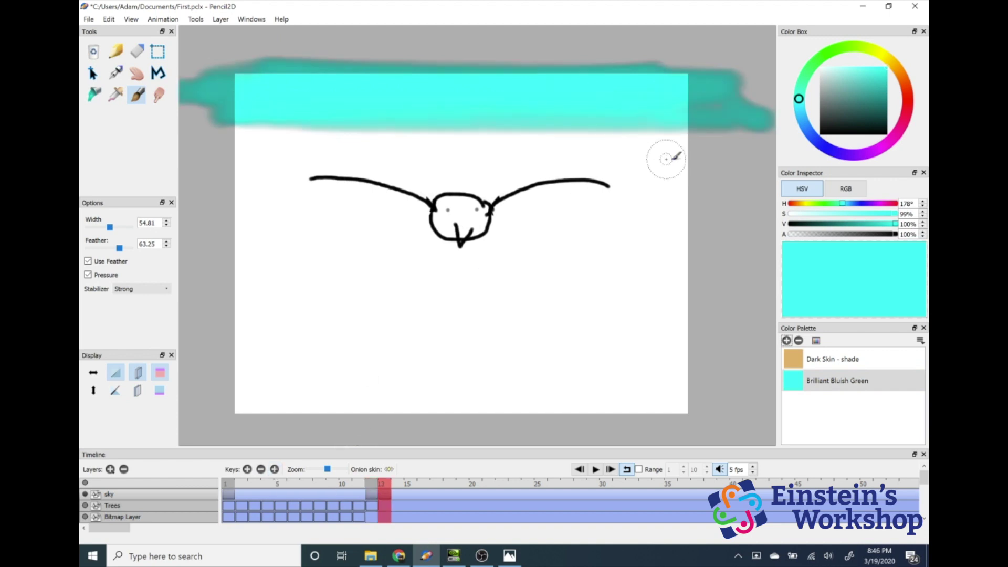
pyautogui.moveTo(688, 135)
pyautogui.mouseDown()
pyautogui.moveTo(306, 139)
pyautogui.moveTo(679, 158)
pyautogui.moveTo(142, 159)
pyautogui.moveTo(725, 185)
pyautogui.mouseUp()
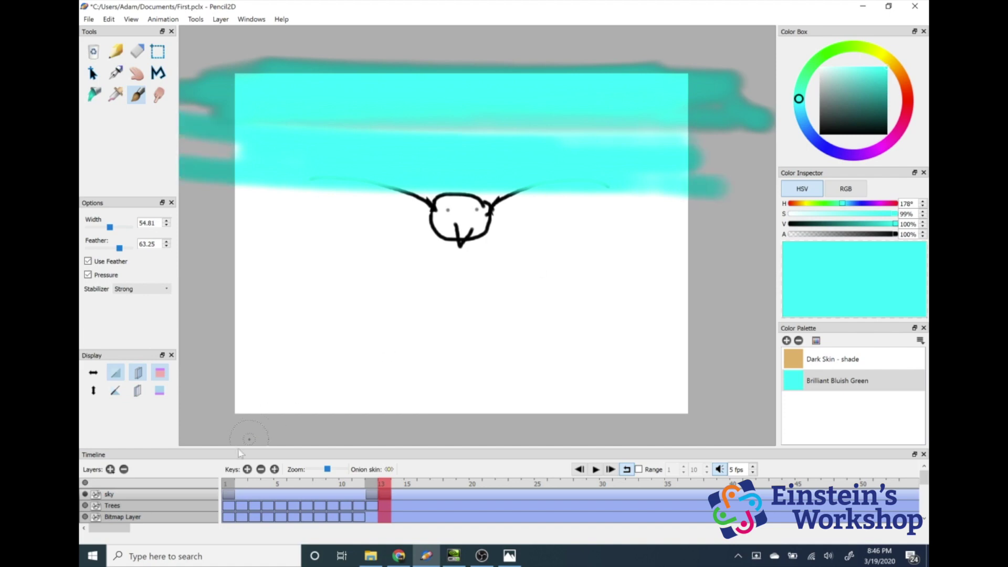
pyautogui.click(274, 470)
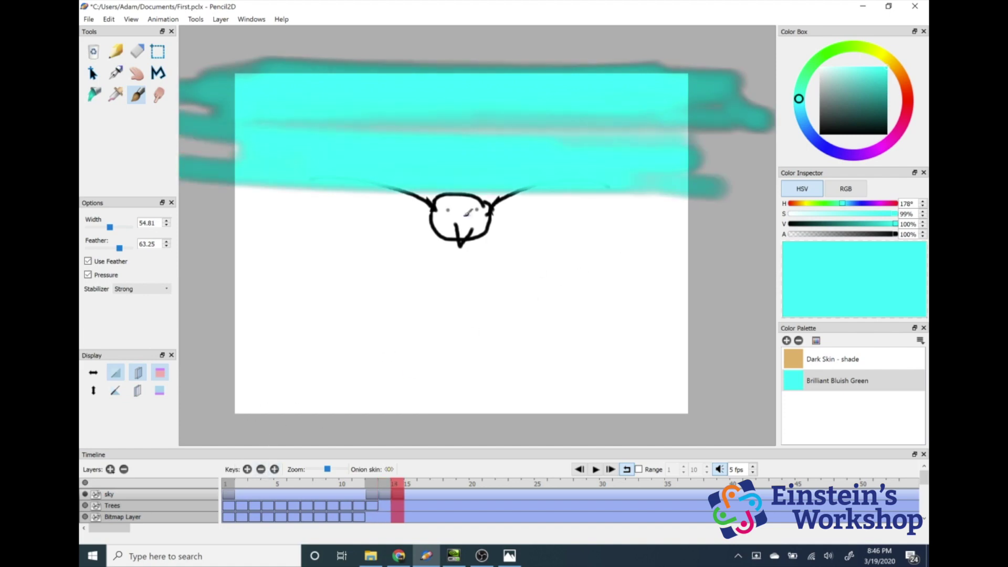
pyautogui.moveTo(123, 231); pyautogui.dragTo(122, 227)
pyautogui.moveTo(561, 182)
pyautogui.mouseDown()
pyautogui.moveTo(604, 221)
pyautogui.moveTo(499, 225)
pyautogui.moveTo(270, 267)
pyautogui.moveTo(517, 99)
pyautogui.moveTo(220, 184)
pyautogui.moveTo(735, 163)
pyautogui.mouseUp()
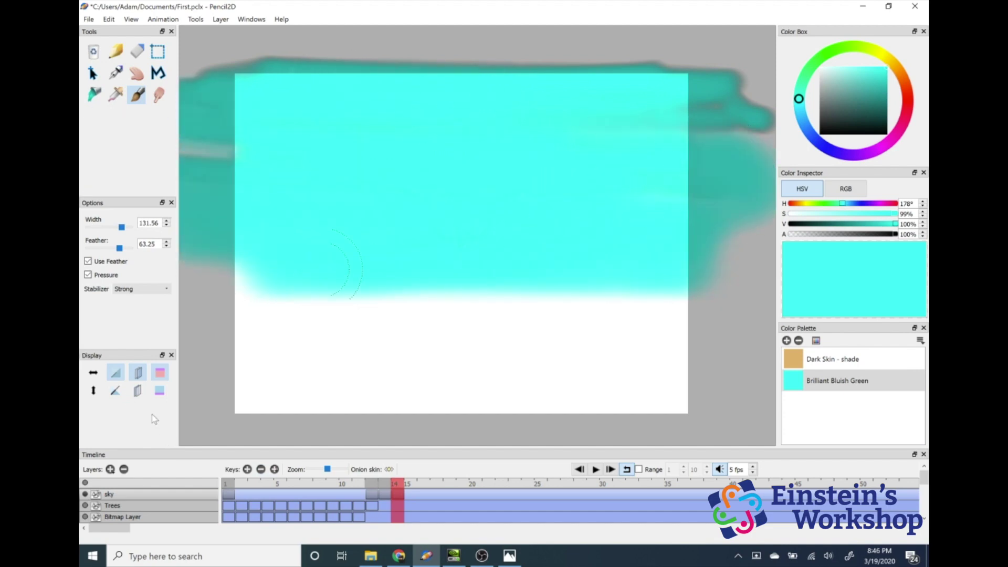
# Step: Duplicate the sky key to frames 15 and 16, extending the cyan downward on each until it covers the whole canvas
pyautogui.click(275, 469)
pyautogui.moveTo(431, 297)
pyautogui.mouseDown()
pyautogui.moveTo(508, 293)
pyautogui.moveTo(630, 322)
pyautogui.moveTo(242, 335)
pyautogui.mouseUp()
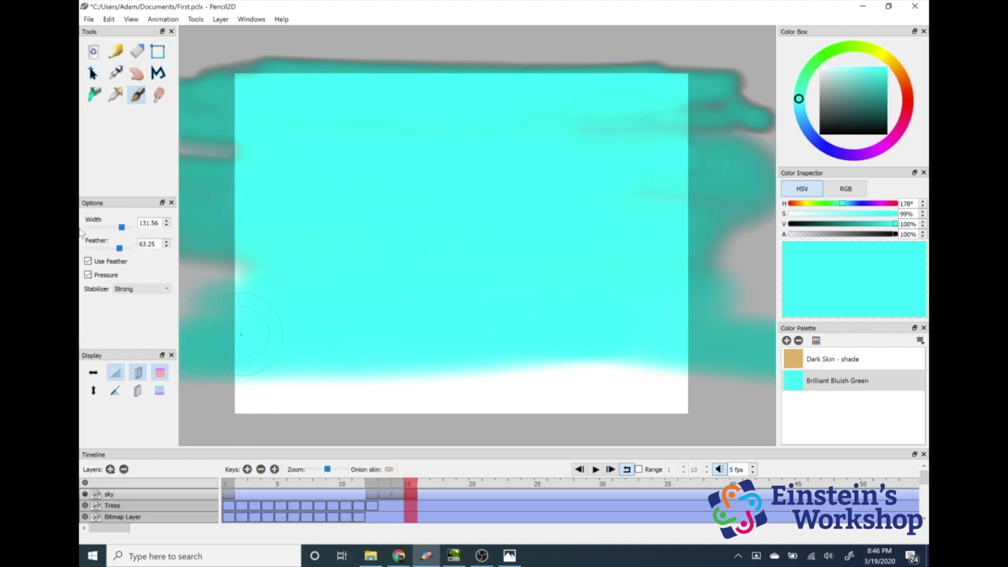
pyautogui.click(275, 469)
pyautogui.moveTo(245, 389)
pyautogui.mouseDown()
pyautogui.moveTo(526, 405)
pyautogui.moveTo(337, 399)
pyautogui.moveTo(340, 370)
pyautogui.moveTo(497, 376)
pyautogui.moveTo(608, 407)
pyautogui.moveTo(755, 353)
pyautogui.moveTo(276, 419)
pyautogui.mouseUp()
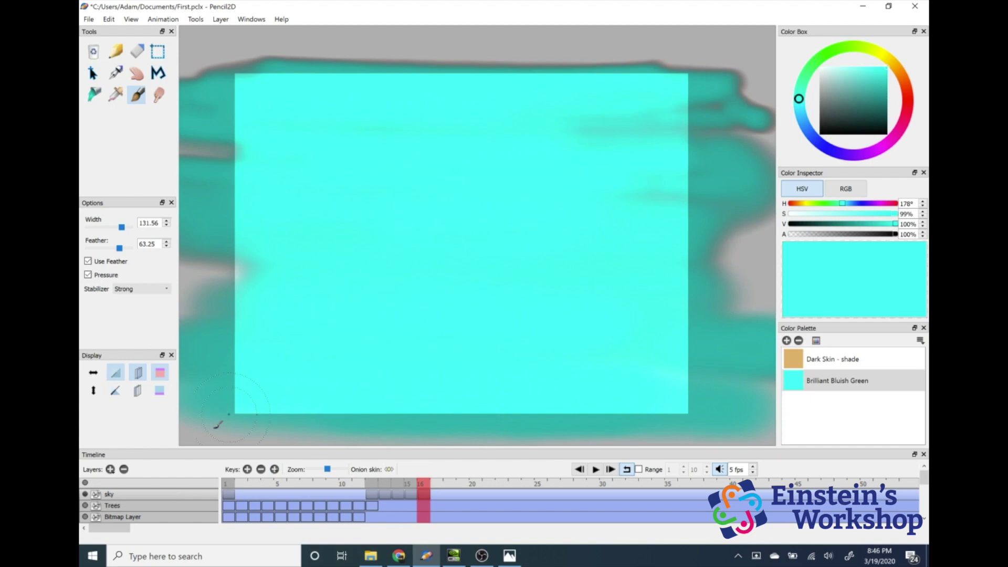
# Step: Move the sky layer below Bitmap Layer in the layer order so the bird is drawn over it
pyautogui.click(123, 519)
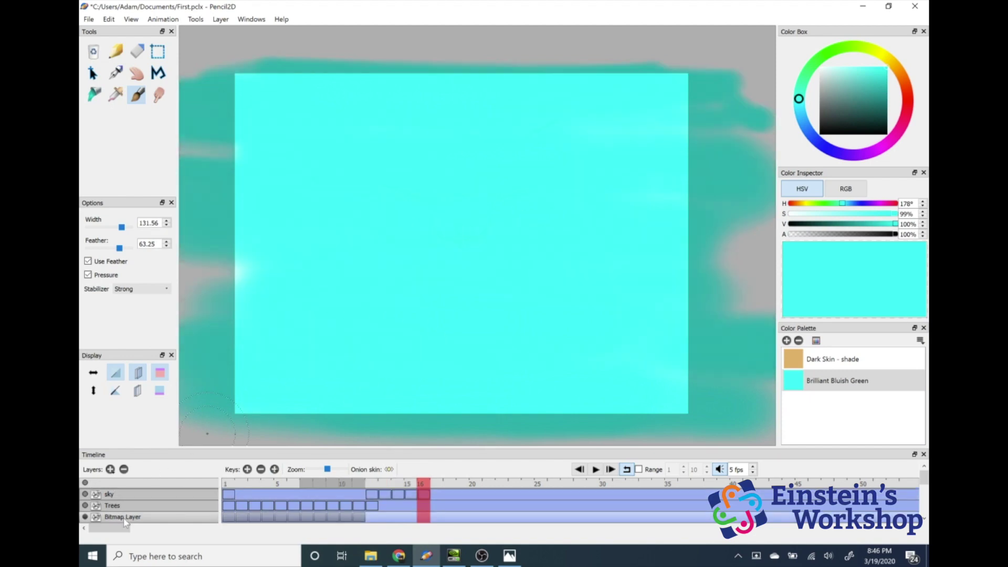
pyautogui.click(126, 496)
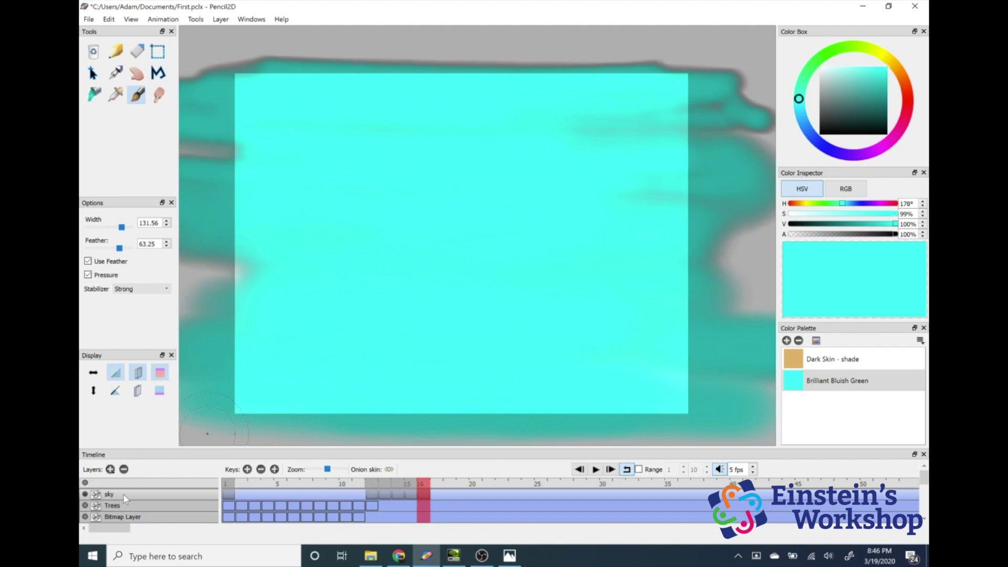
pyautogui.moveTo(124, 495); pyautogui.dragTo(123, 521)
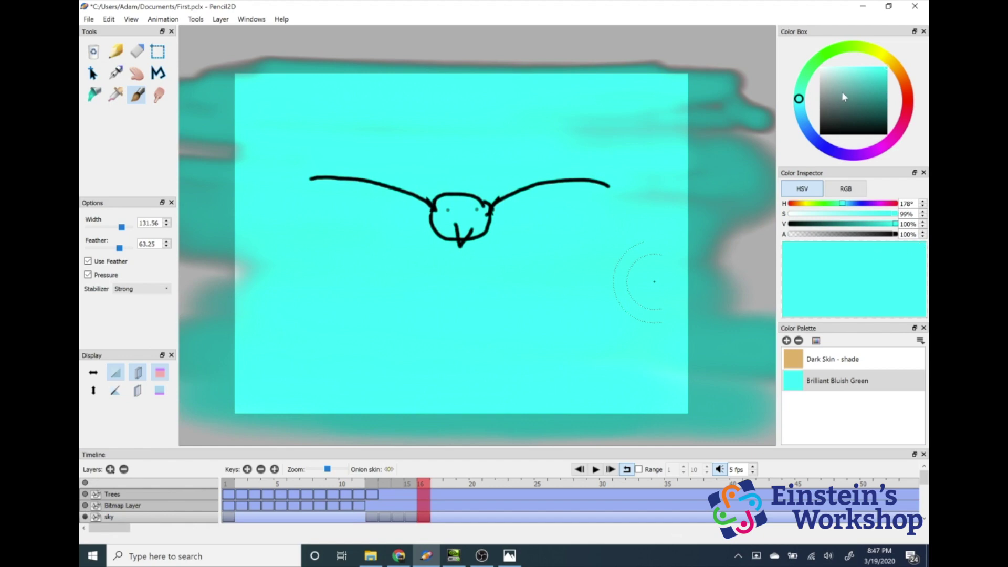
# Step: Choose a blue with hue 196° and saturation 85%, and paint a band across the top of the sky on frame 16
pyautogui.click(801, 117)
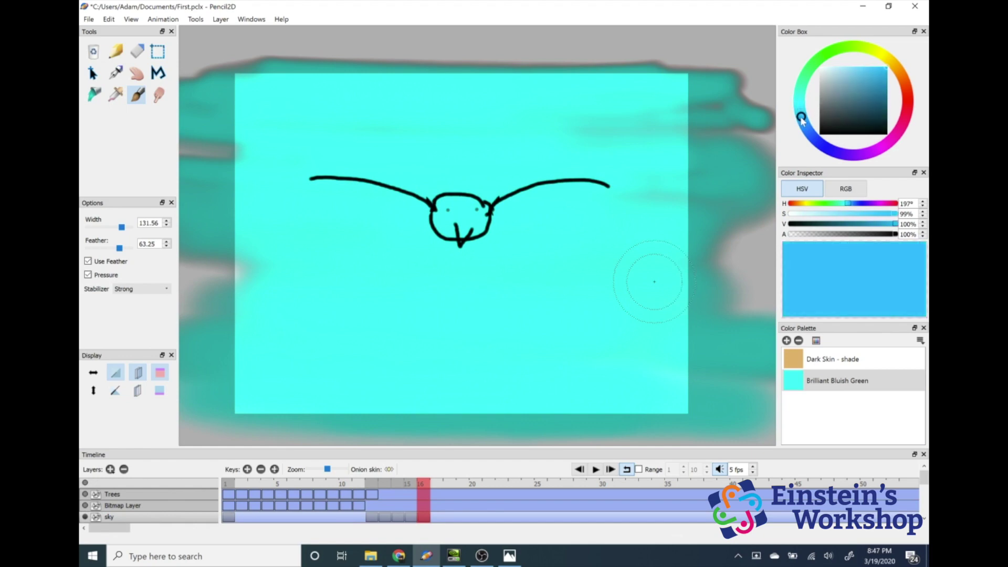
pyautogui.moveTo(870, 79); pyautogui.dragTo(869, 65)
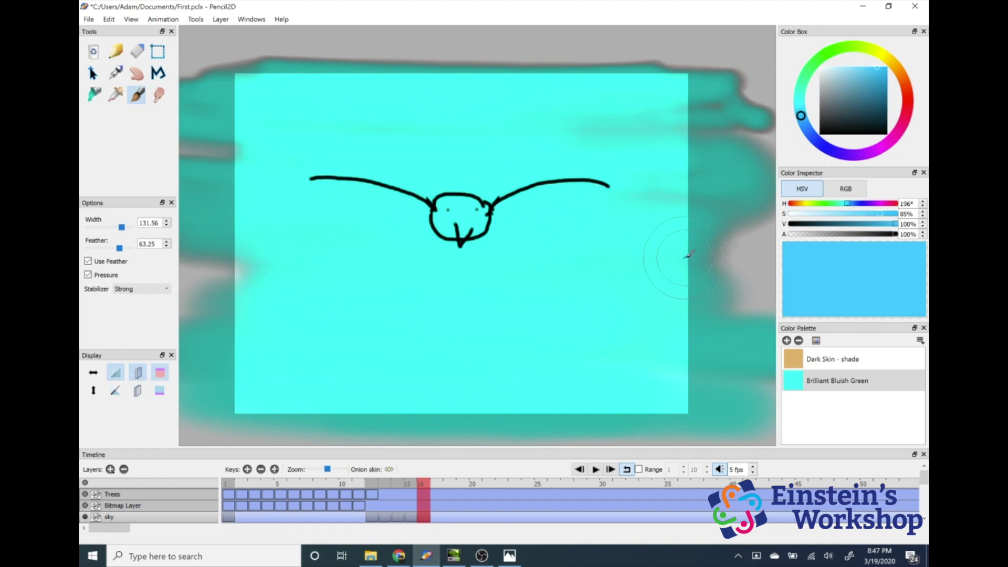
pyautogui.moveTo(692, 80); pyautogui.dragTo(231, 81)
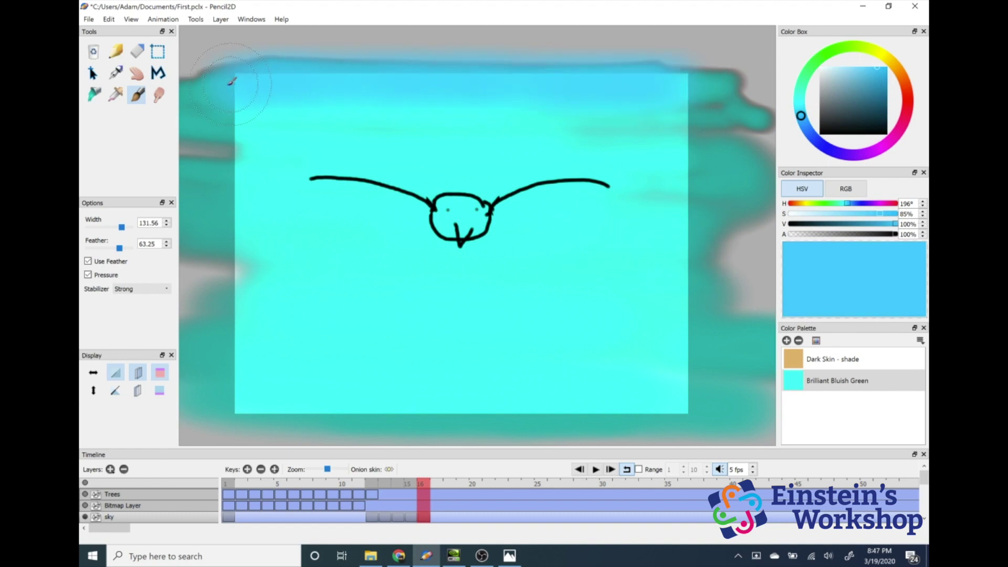
pyautogui.moveTo(723, 83); pyautogui.dragTo(723, 84)
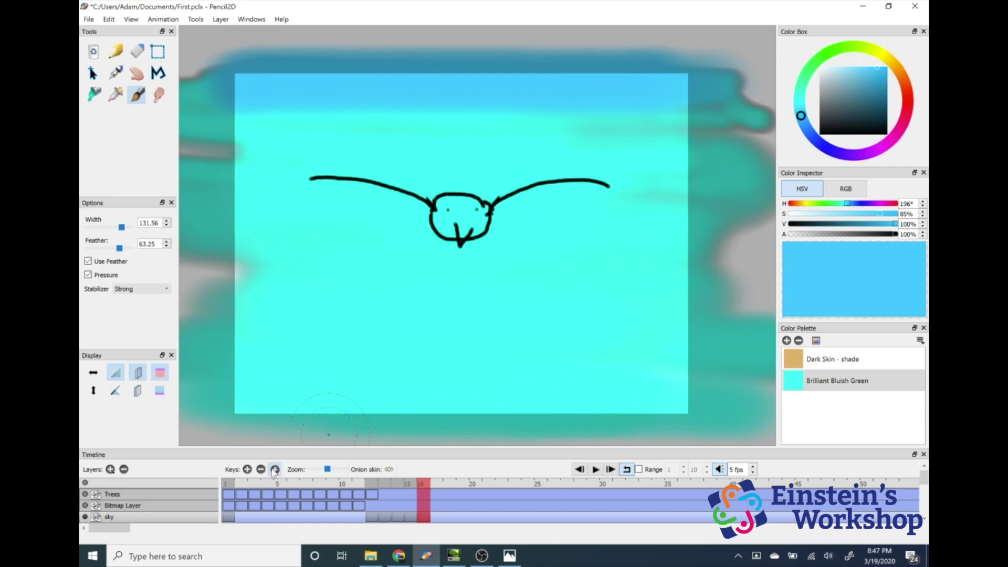
# Step: Duplicate the sky key to frame 17, extend the blue down to just above the wings, and add the blue to the palette
pyautogui.click(275, 469)
pyautogui.moveTo(625, 161)
pyautogui.mouseDown()
pyautogui.moveTo(641, 112)
pyautogui.moveTo(237, 153)
pyautogui.mouseUp()
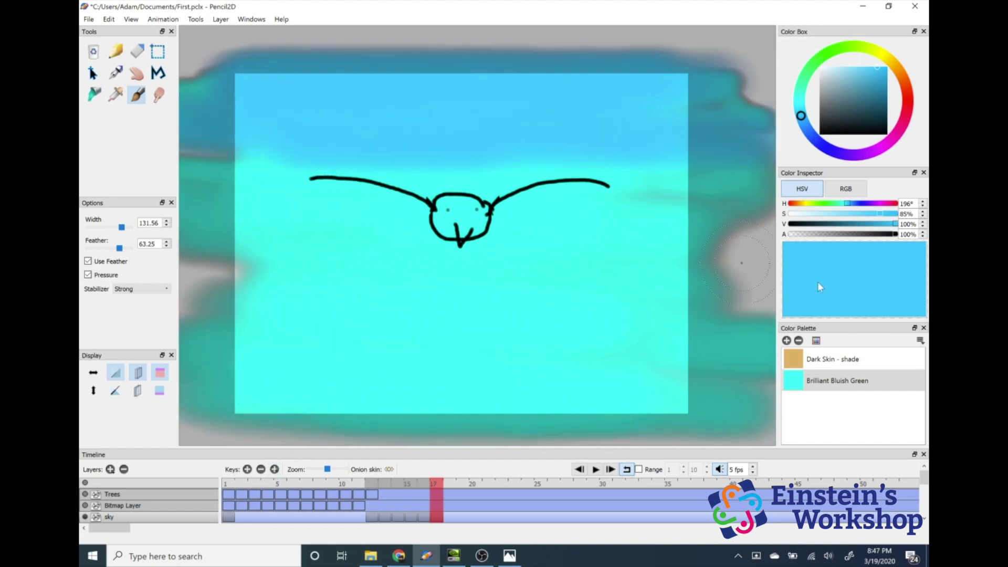
pyautogui.click(786, 341)
# Step: Duplicate the sky key to frames 18 and 19, extending the blue band further down the canvas on each
pyautogui.click(275, 468)
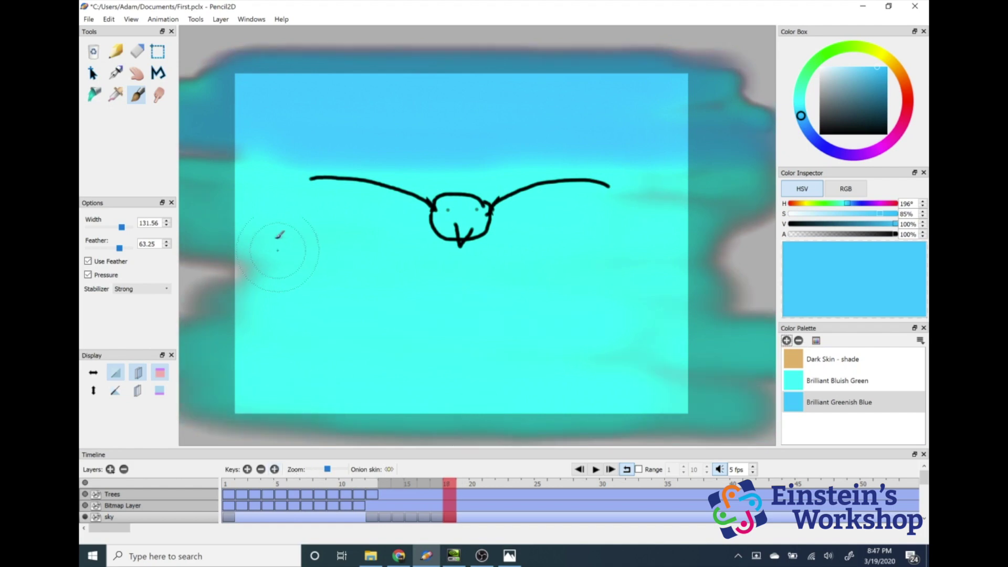
pyautogui.moveTo(281, 232)
pyautogui.mouseDown()
pyautogui.moveTo(725, 178)
pyautogui.moveTo(281, 158)
pyautogui.moveTo(247, 168)
pyautogui.mouseUp()
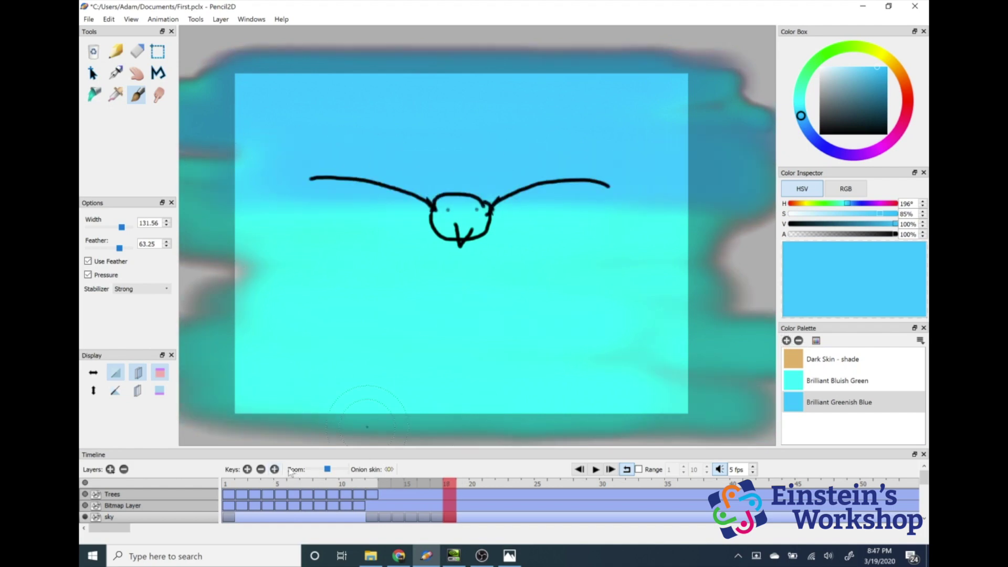
pyautogui.moveTo(242, 213)
pyautogui.mouseDown()
pyautogui.moveTo(714, 242)
pyautogui.moveTo(258, 203)
pyautogui.mouseUp()
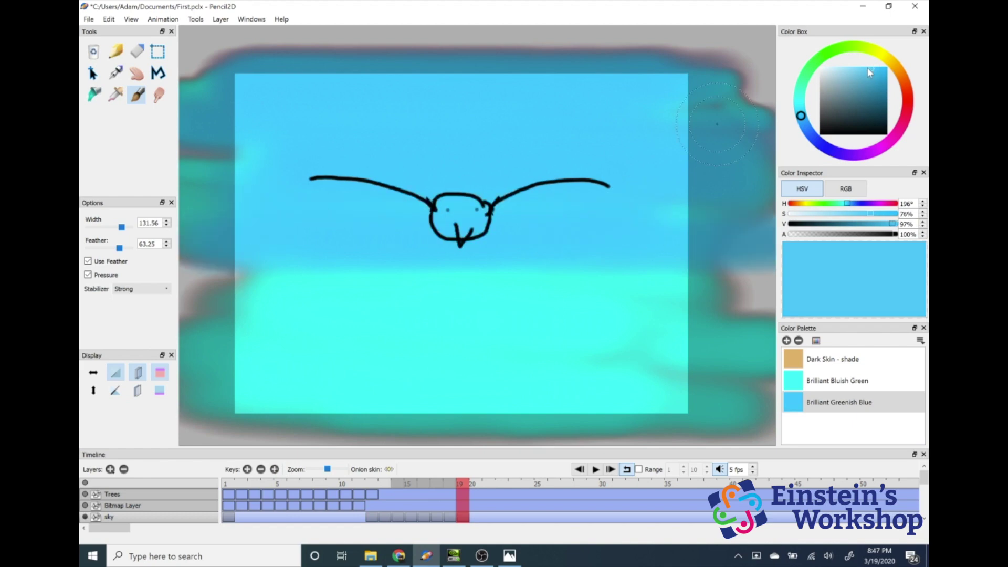
# Step: Choose a muted blue with saturation 45% and value 82%, add it to the palette, and paint a band across the top of frame 19
pyautogui.moveTo(867, 67); pyautogui.dragTo(850, 80)
pyautogui.click(850, 78)
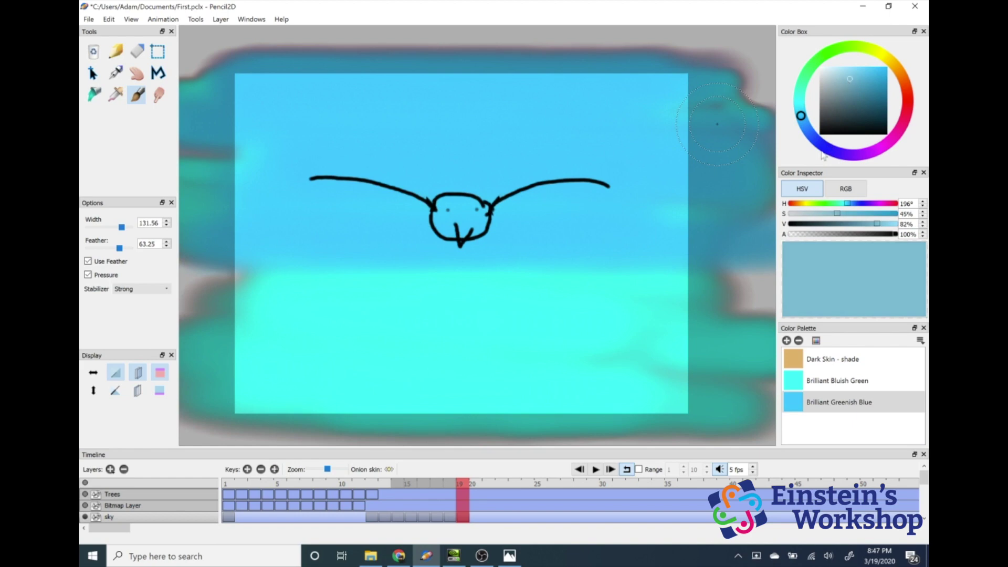
pyautogui.click(787, 340)
pyautogui.moveTo(678, 84)
pyautogui.mouseDown()
pyautogui.moveTo(434, 81)
pyautogui.moveTo(735, 86)
pyautogui.mouseUp()
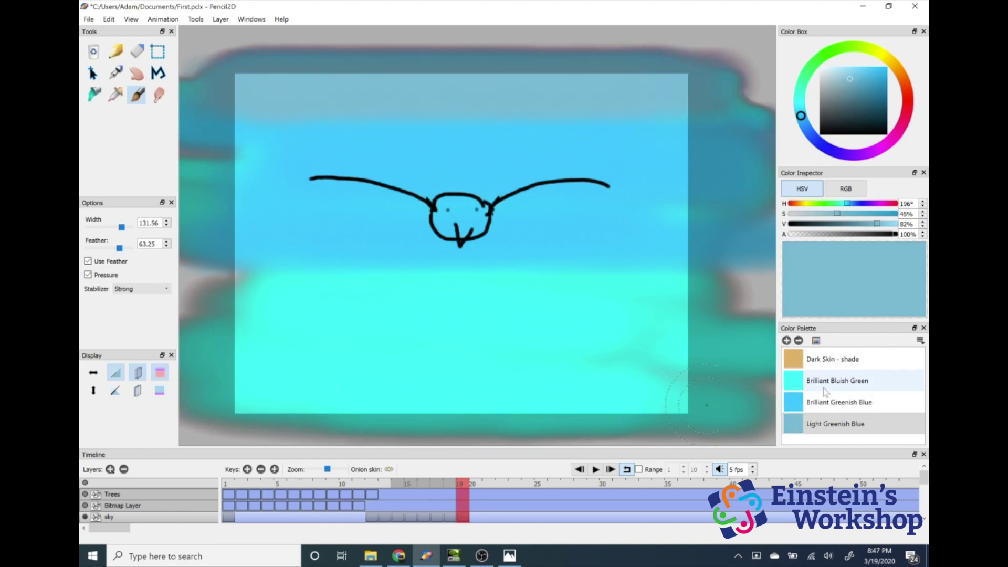
# Step: On sky frame 20, extend Brilliant Greenish Blue to near the canvas bottom and Light Greenish Blue down over the bird's wings
pyautogui.click(854, 402)
pyautogui.moveTo(622, 257); pyautogui.dragTo(610, 281)
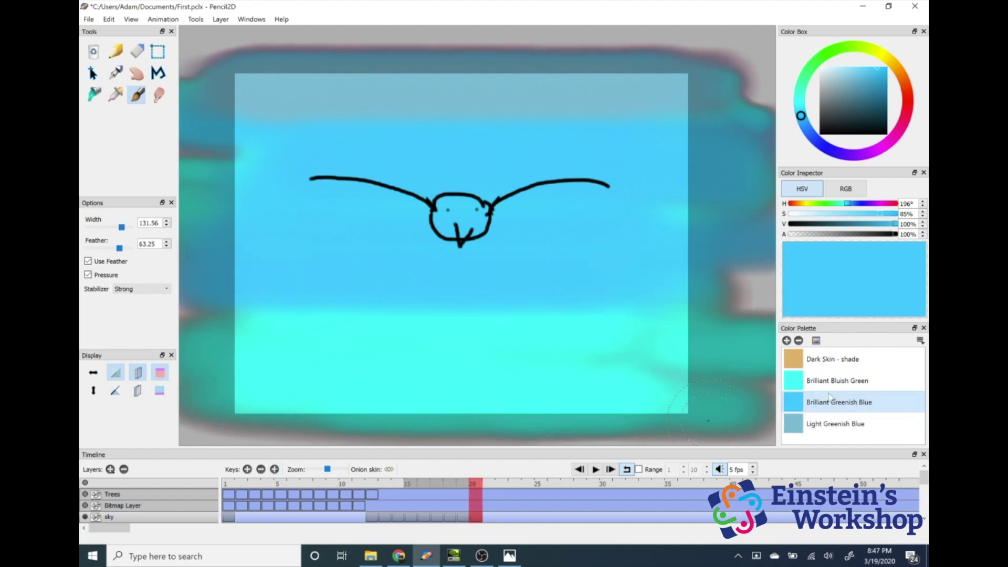
pyautogui.moveTo(707, 417)
pyautogui.mouseDown()
pyautogui.moveTo(644, 329)
pyautogui.moveTo(346, 334)
pyautogui.moveTo(599, 338)
pyautogui.moveTo(302, 347)
pyautogui.moveTo(304, 326)
pyautogui.mouseUp()
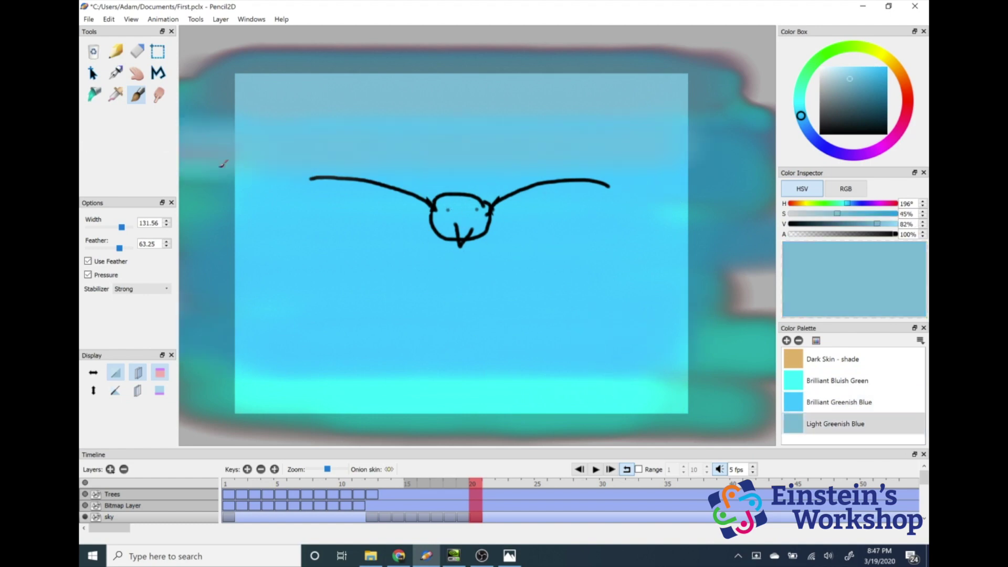
pyautogui.moveTo(223, 164)
pyautogui.mouseDown()
pyautogui.moveTo(439, 162)
pyautogui.moveTo(714, 126)
pyautogui.mouseUp()
# Step: Save the project, play the animation, and save the project again during playback
pyautogui.hotkey('ctrl', 's')
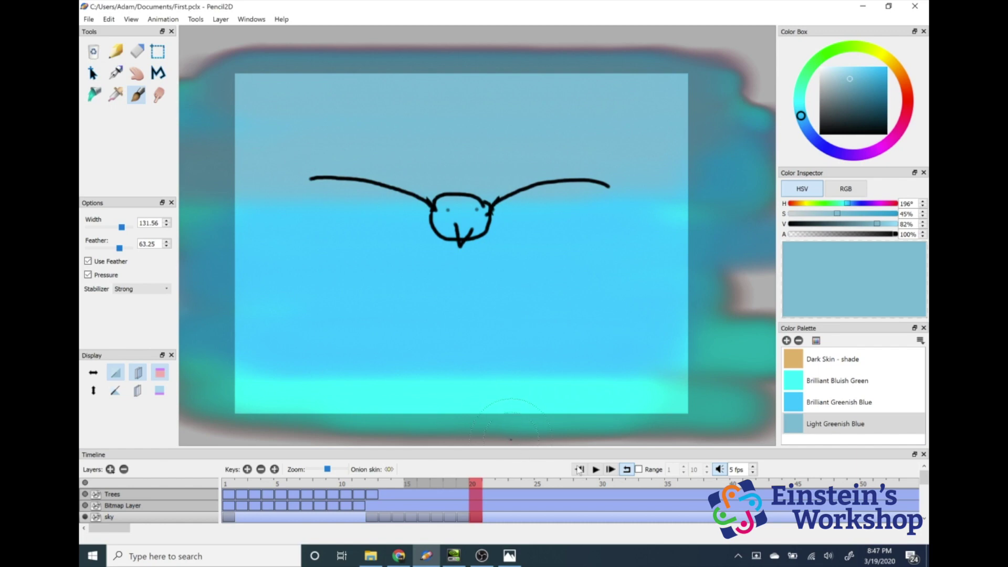
pyautogui.click(595, 468)
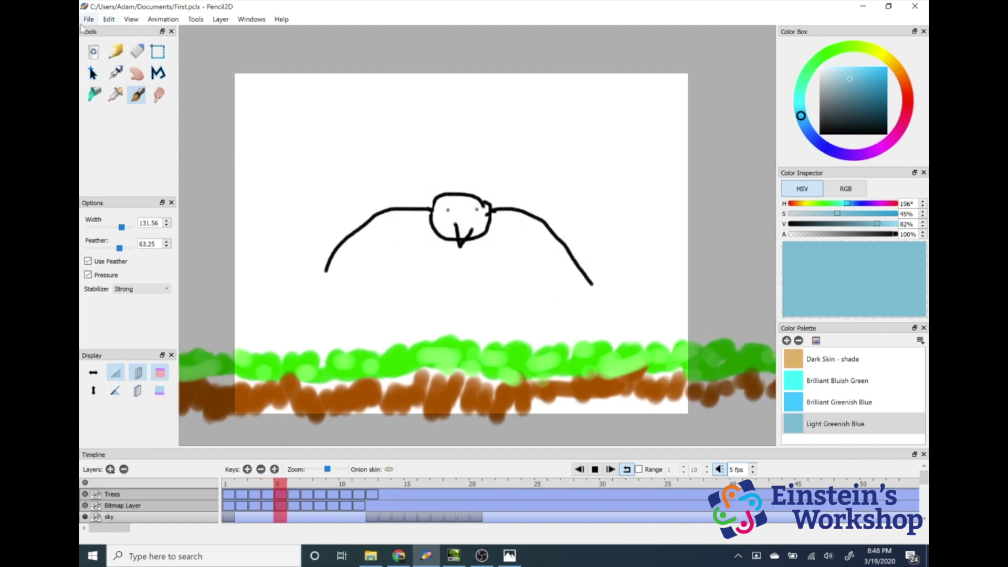
pyautogui.click(88, 20)
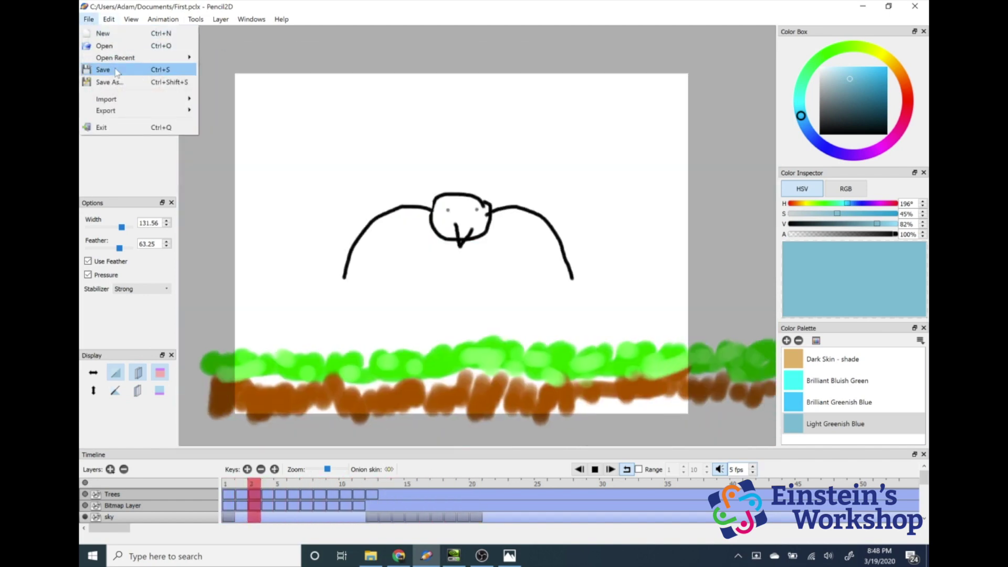
pyautogui.click(116, 71)
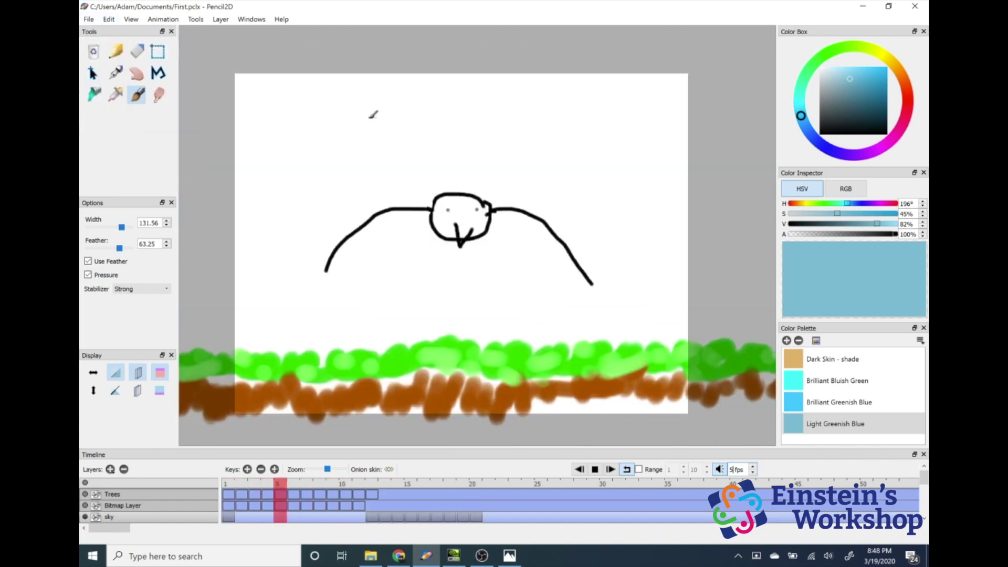
pyautogui.click(88, 19)
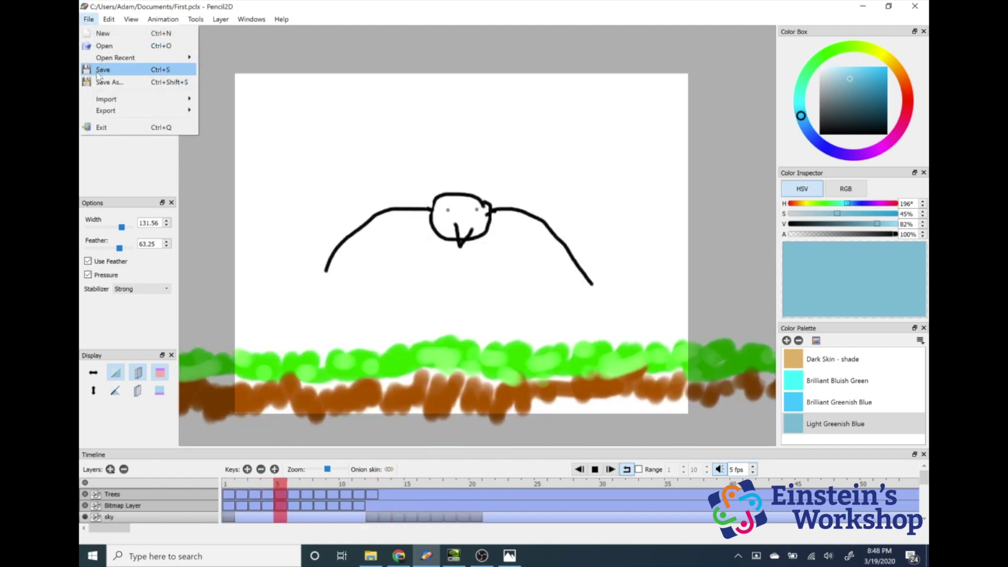
pyautogui.click(103, 70)
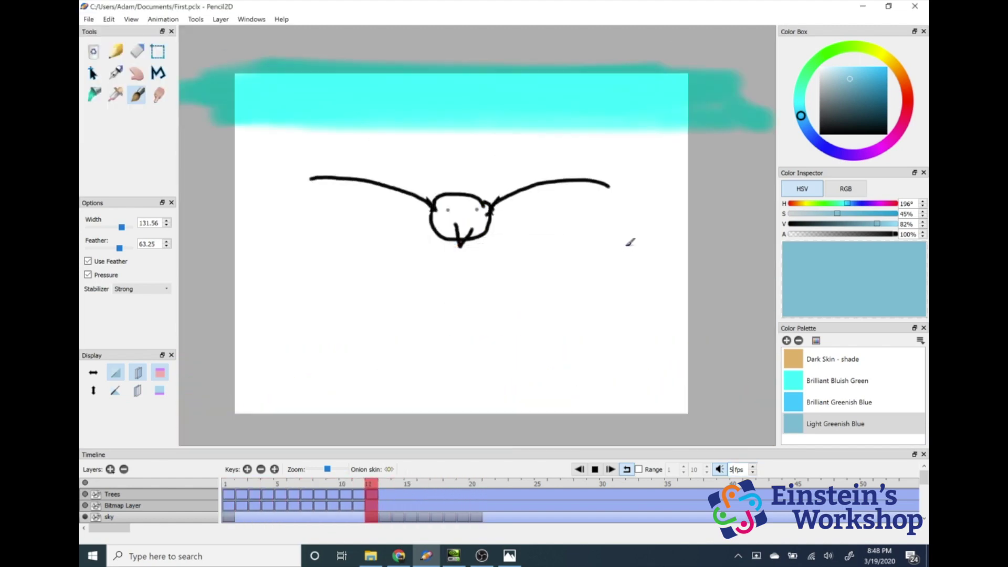
# Step: Start exporting the bird animation as an animated GIF
pyautogui.click(89, 20)
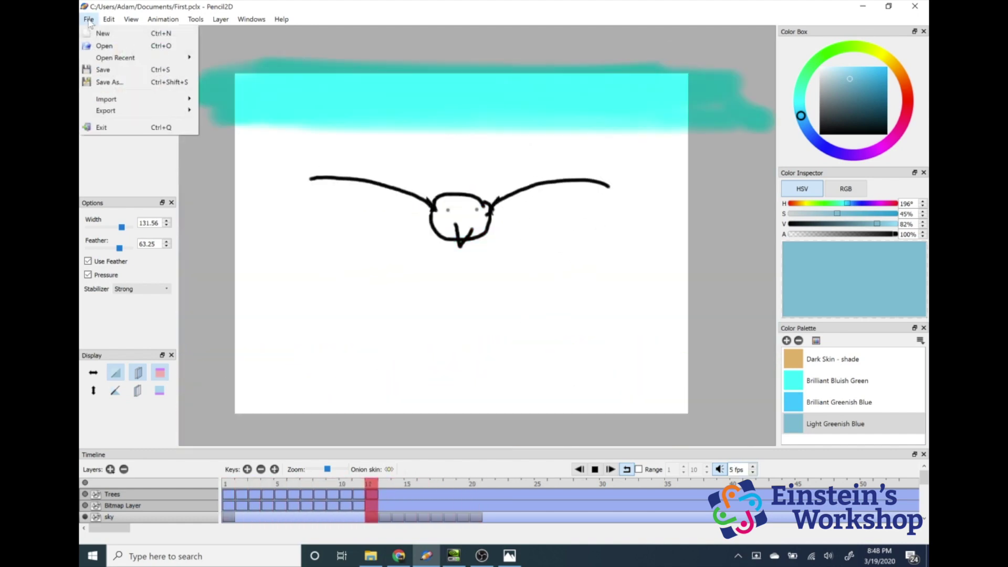
pyautogui.moveTo(122, 112)
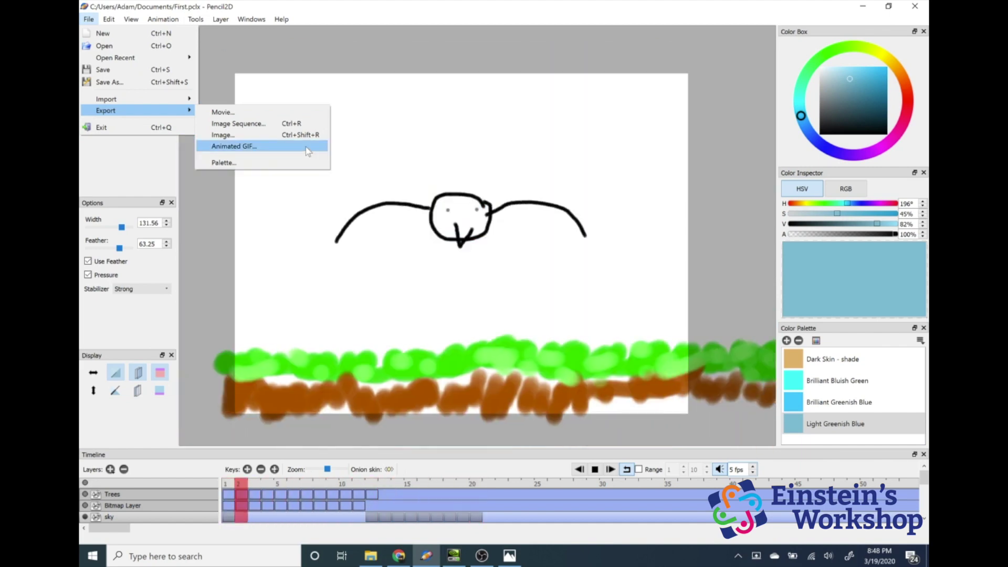
pyautogui.click(307, 151)
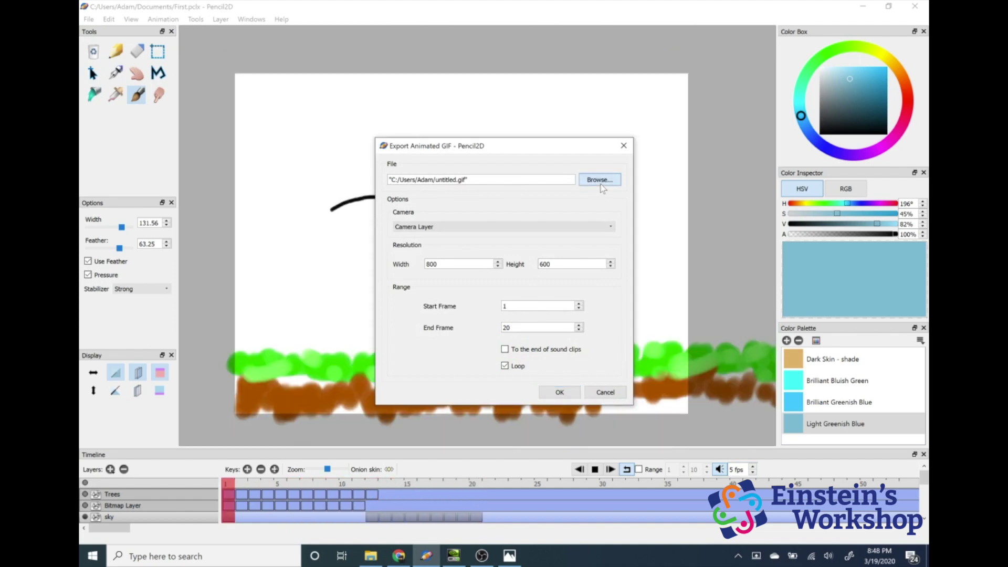
pyautogui.click(599, 180)
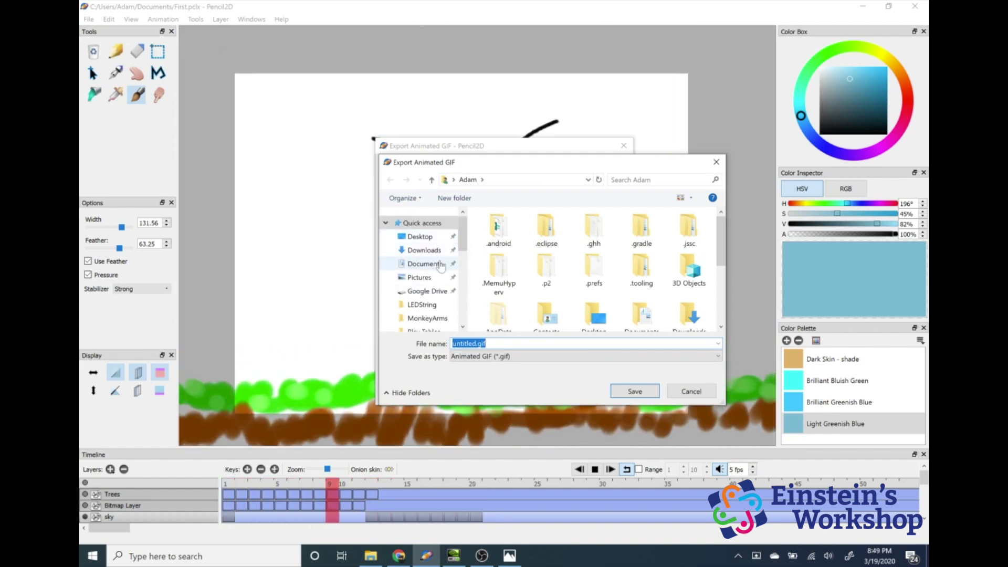
pyautogui.scroll(-4, 435, 257)
pyautogui.scroll(-2, 434, 271)
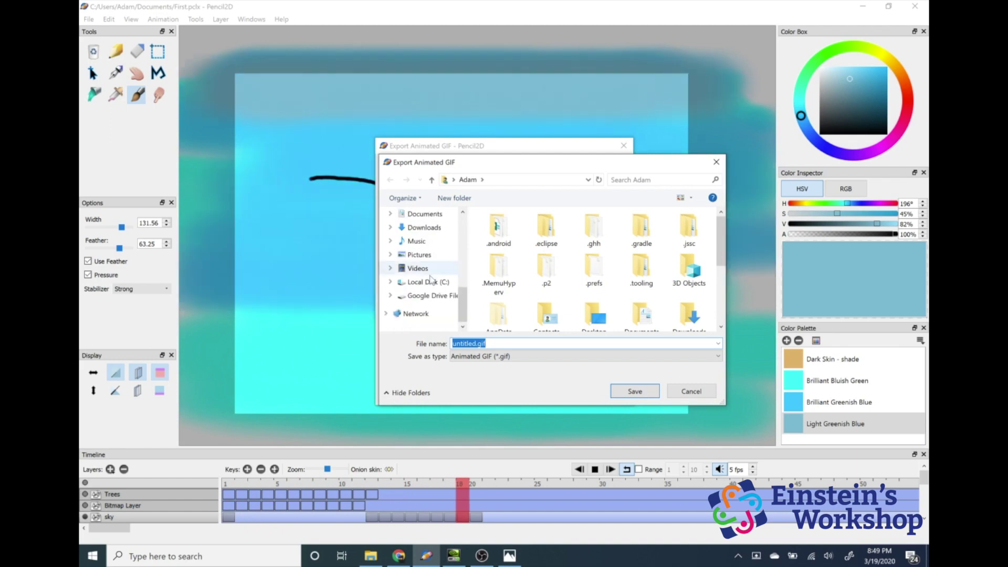
pyautogui.click(698, 393)
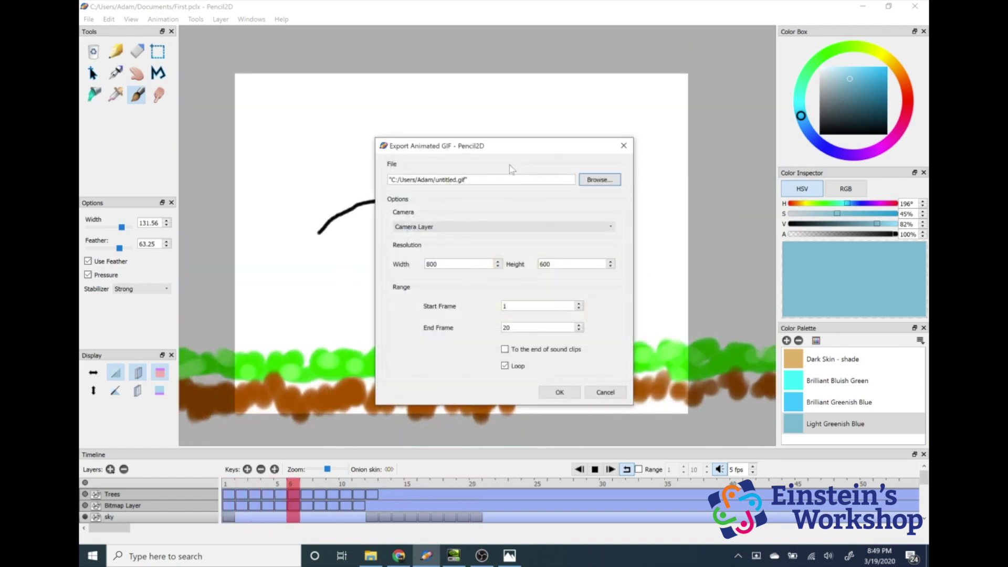
pyautogui.doubleClick(450, 180)
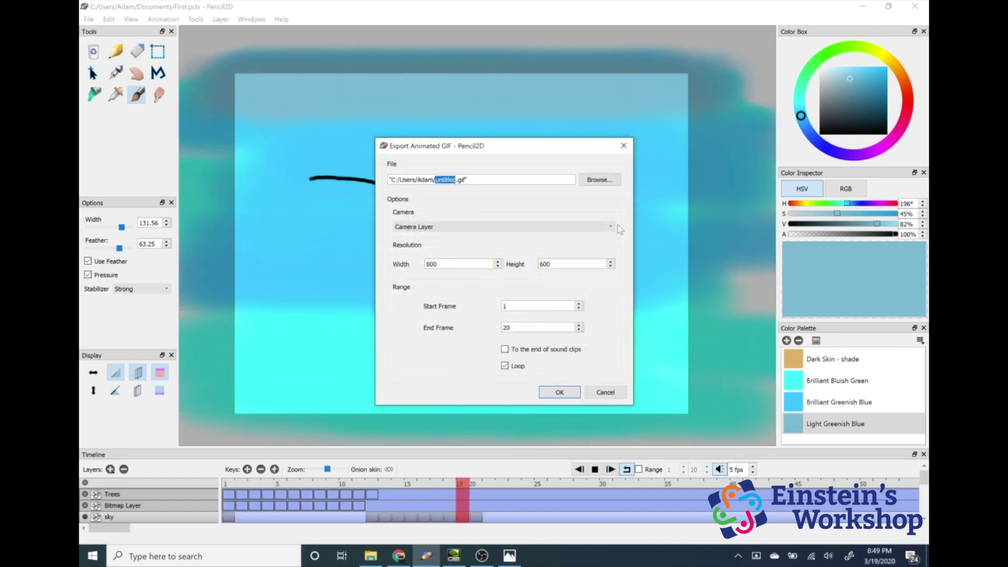
pyautogui.click(455, 180)
# Step: Set the exported GIF's file name to Bird, keeping the default save folder
pyautogui.click(598, 180)
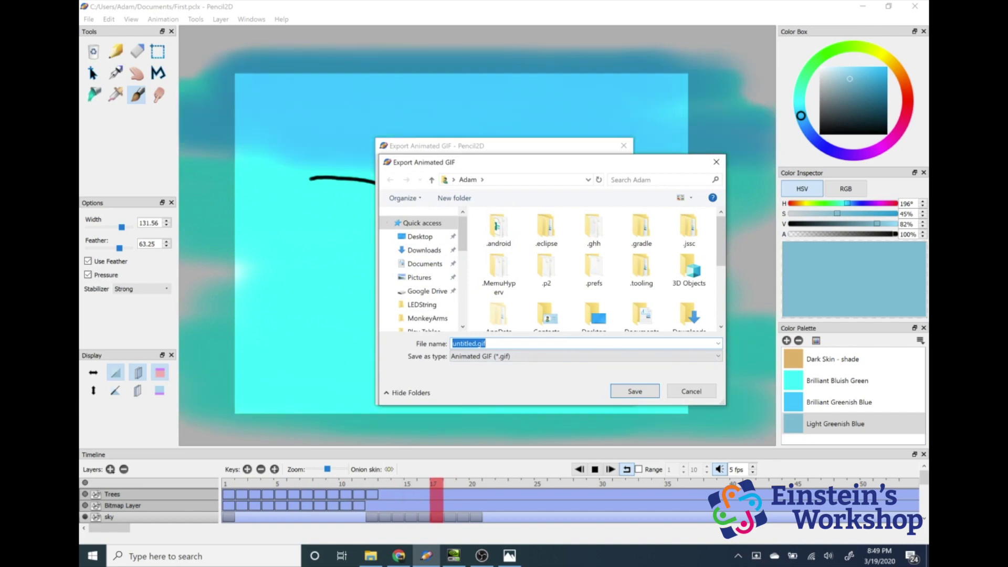
pyautogui.write('BVird')
pyautogui.press('BackSpace')
pyautogui.press('BackSpace')
pyautogui.press('BackSpace')
pyautogui.press('BackSpace')
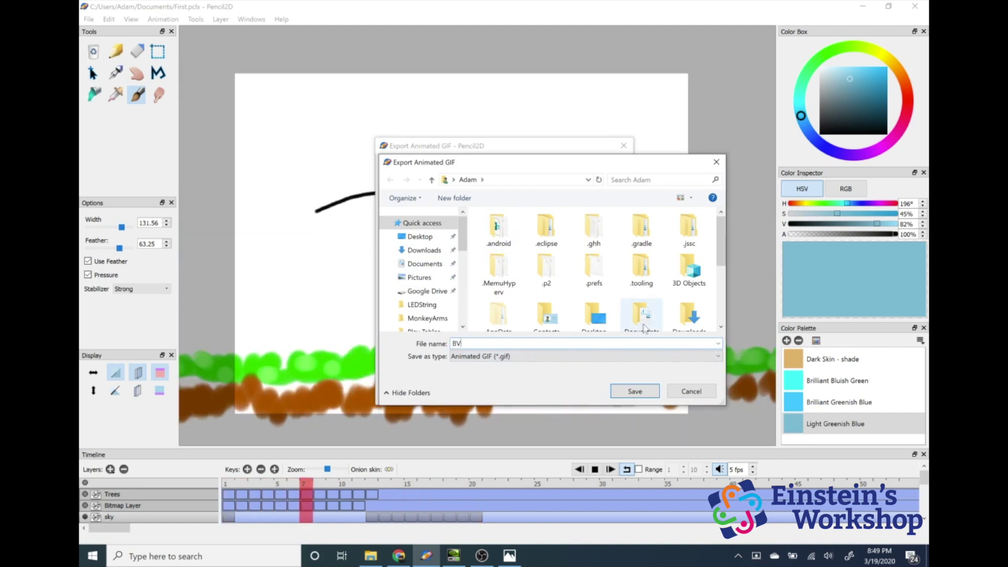
pyautogui.write('ird')
pyautogui.click(638, 391)
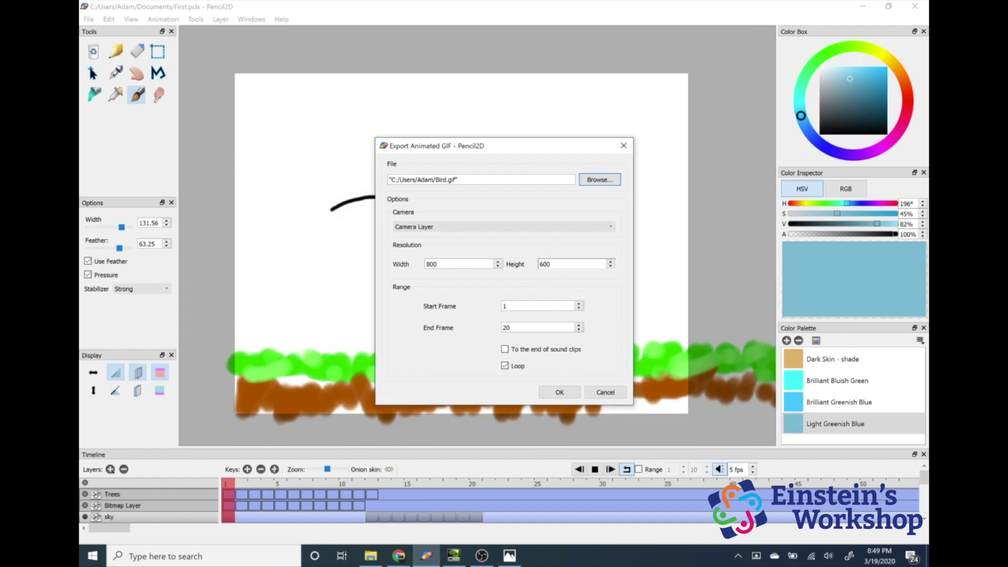
# Step: Export the looping GIF using the Camera Layer and open the exported file's location to view Bird.gif
pyautogui.click(447, 227)
pyautogui.click(446, 236)
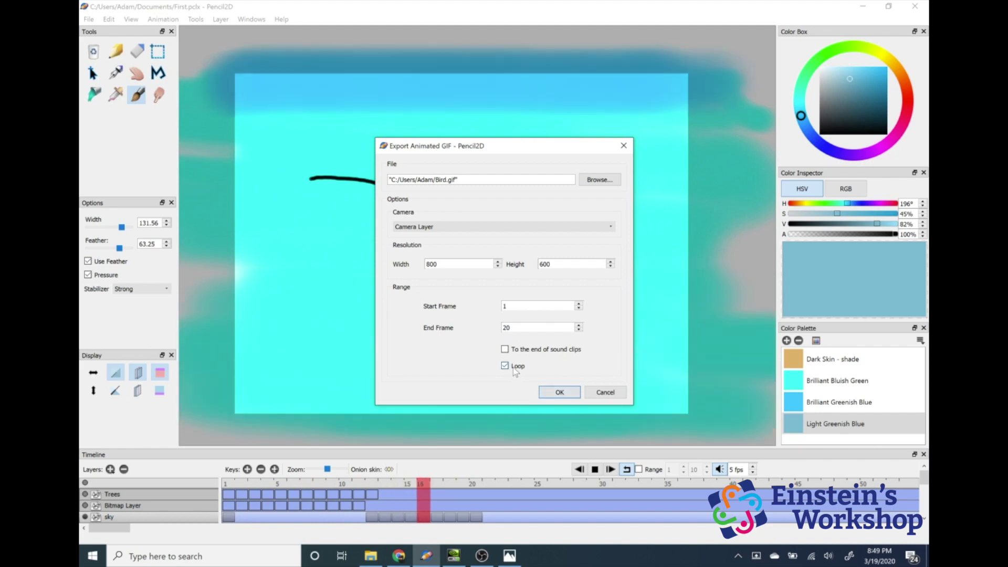
pyautogui.click(560, 394)
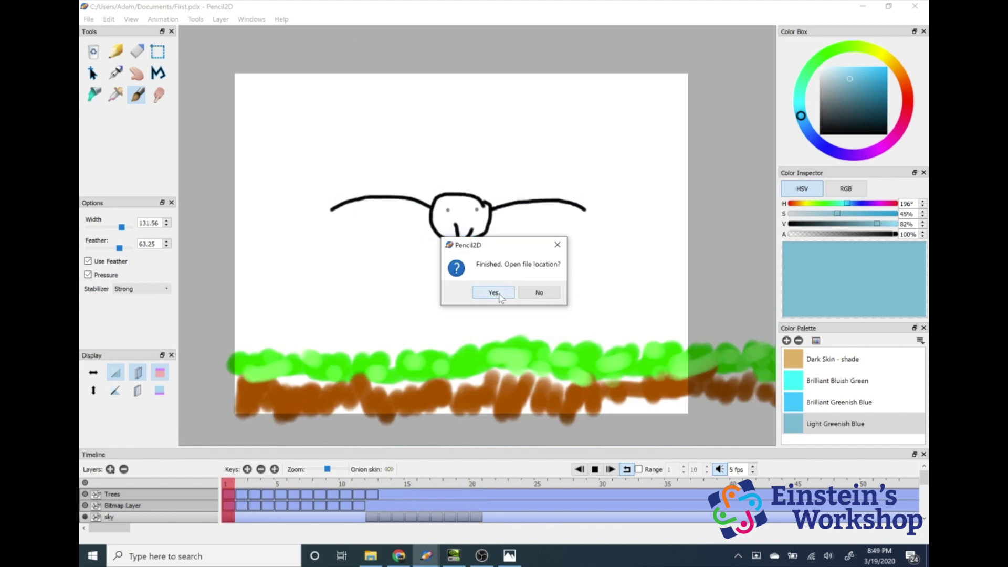
pyautogui.click(494, 293)
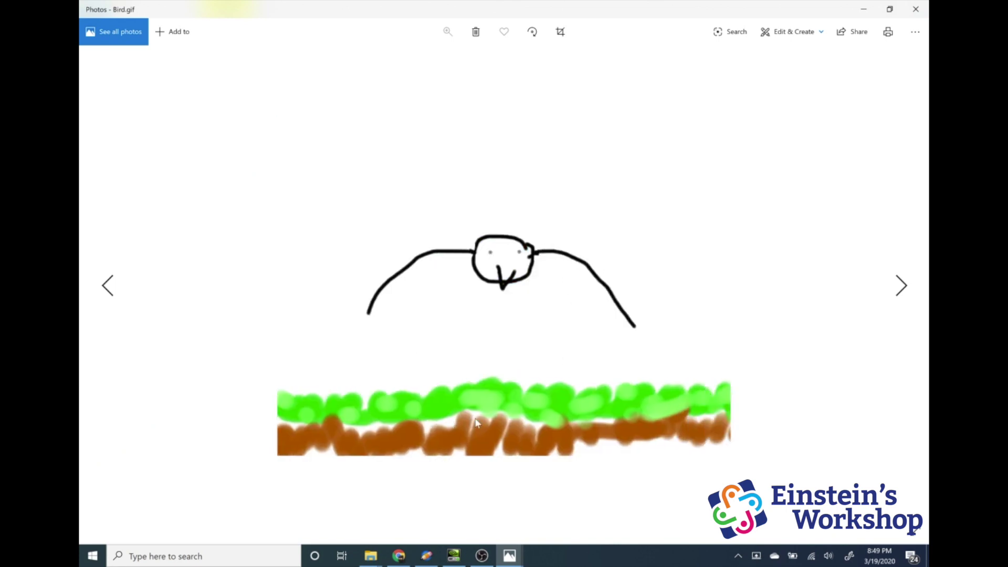
# Step: Switch to Chrome, return to the Einstein's Workshop Virtual Learning page, and look over its videos and printable activities
pyautogui.moveTo(408, 558)
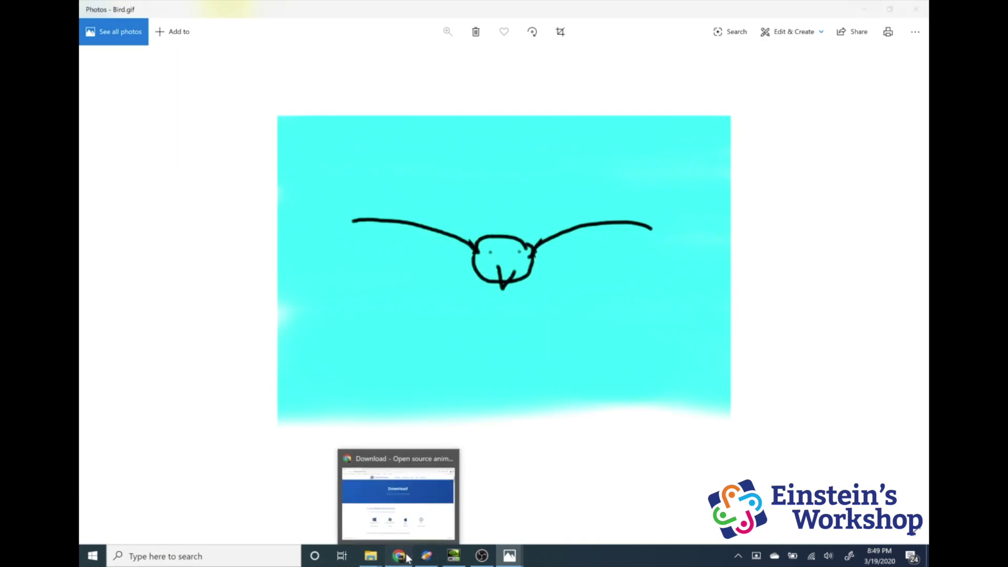
pyautogui.click(375, 480)
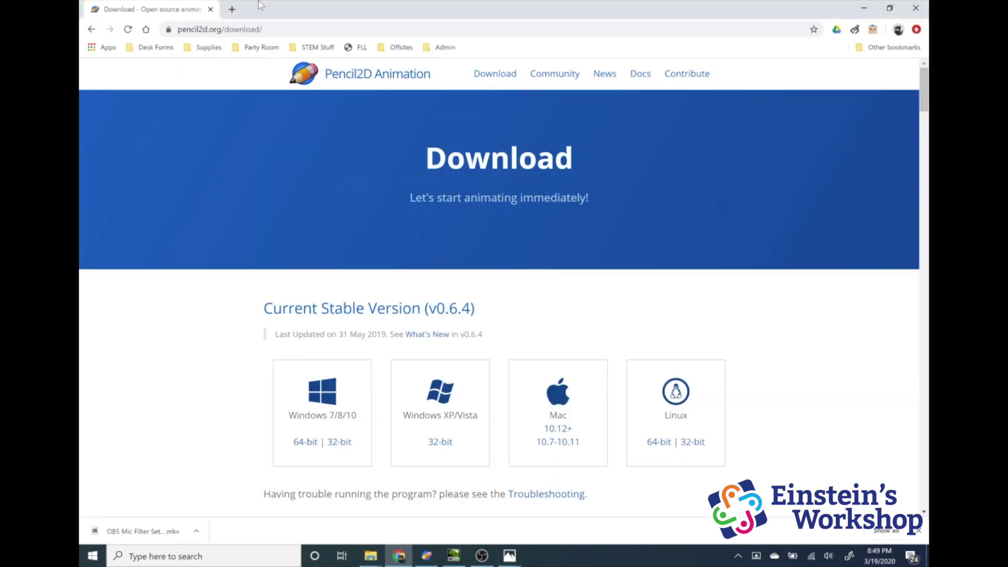
pyautogui.click(92, 30)
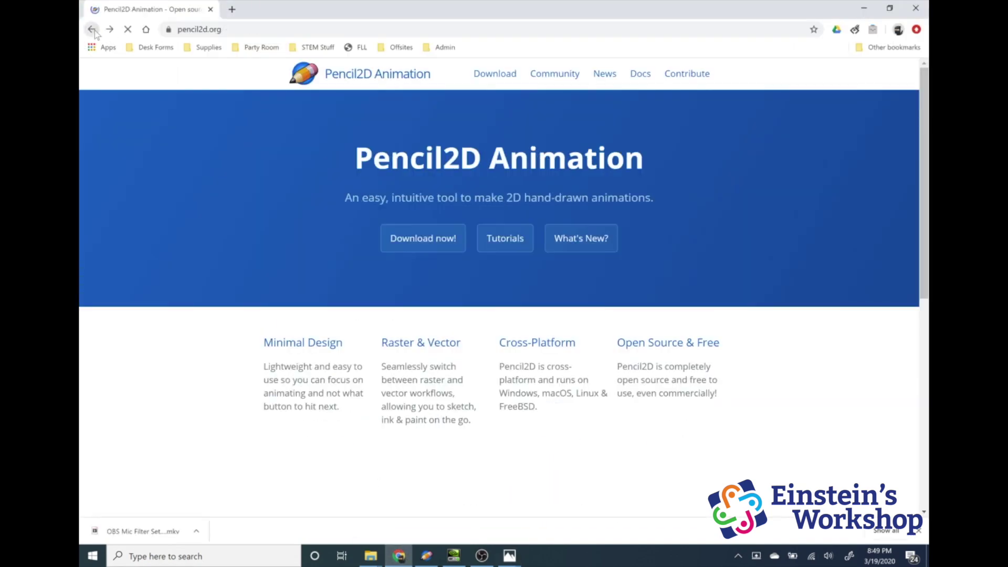
pyautogui.click(93, 30)
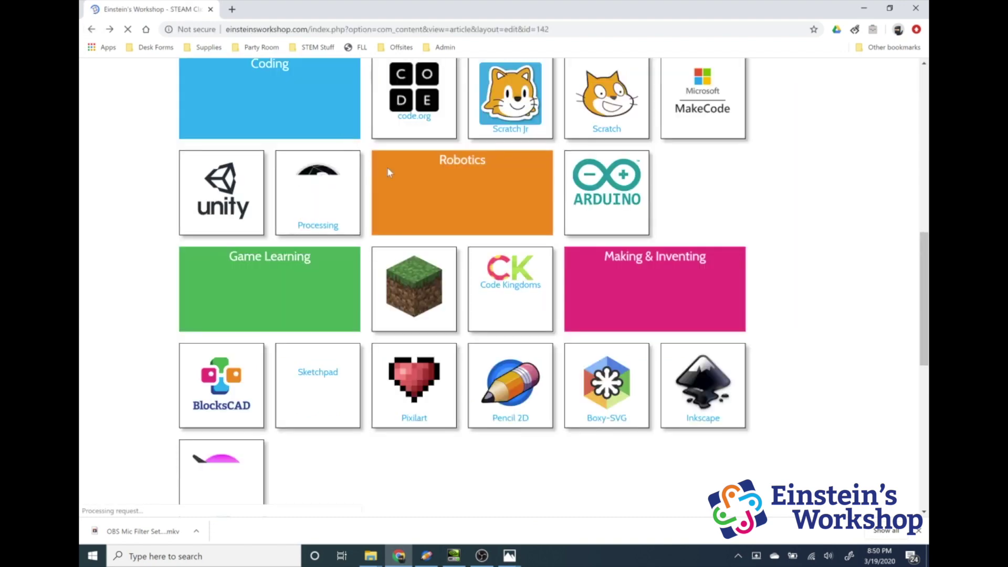
pyautogui.scroll(5, 859, 327)
pyautogui.scroll(5, 859, 328)
pyautogui.scroll(-5, 858, 323)
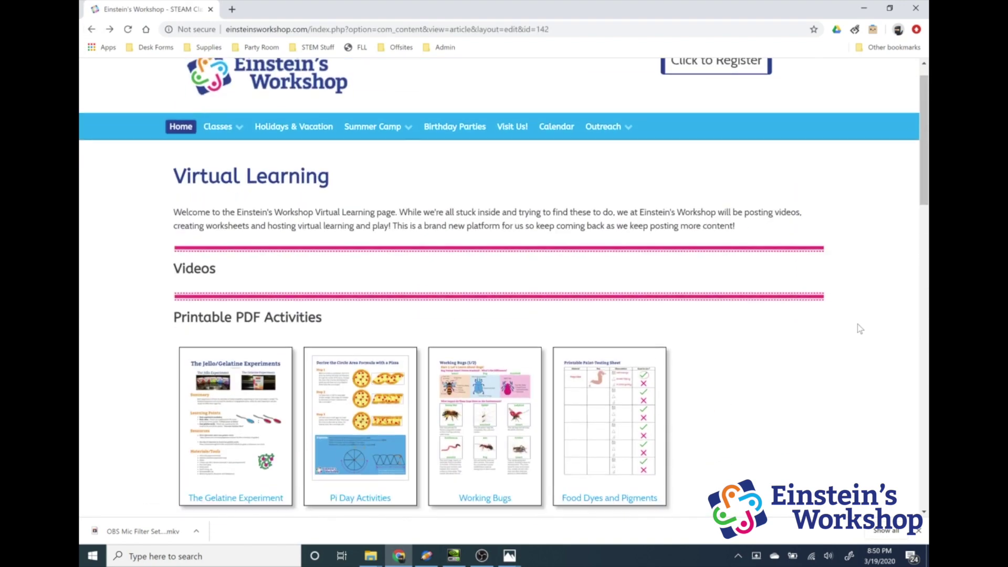